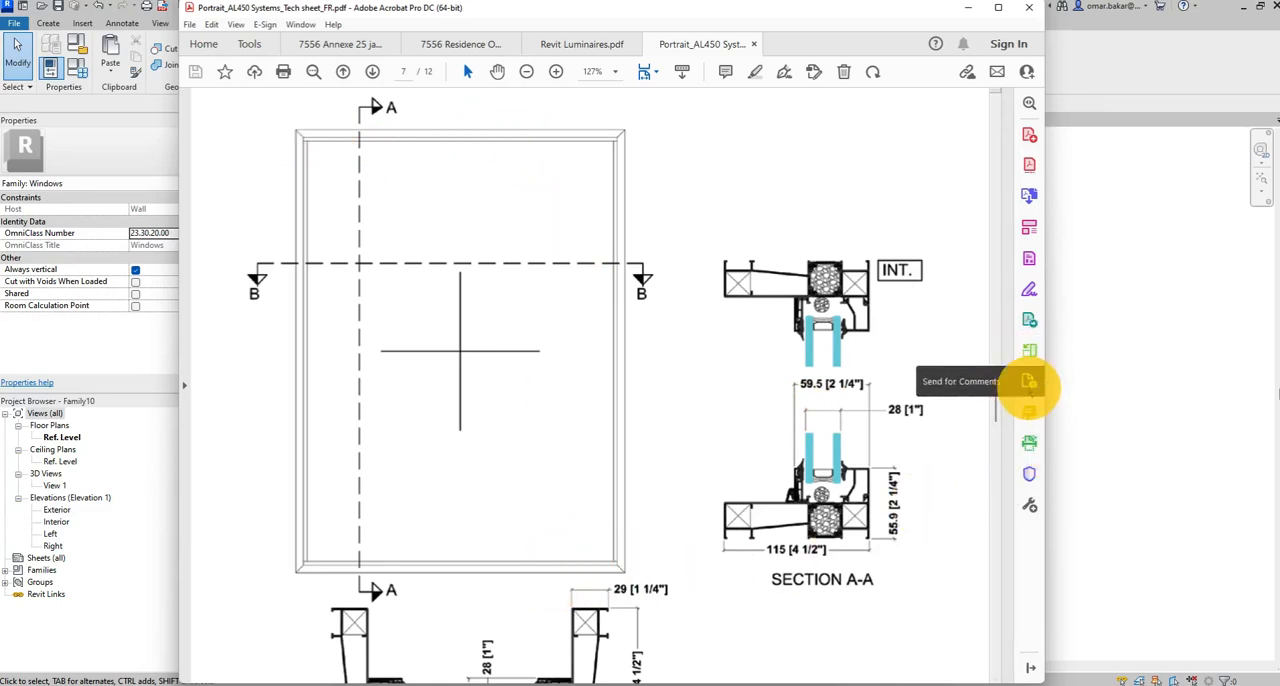
Pencil freehand dimension lines for the frame thickness beside the upper Section A-A detail and label them 1,25.
left_click(1029, 412)
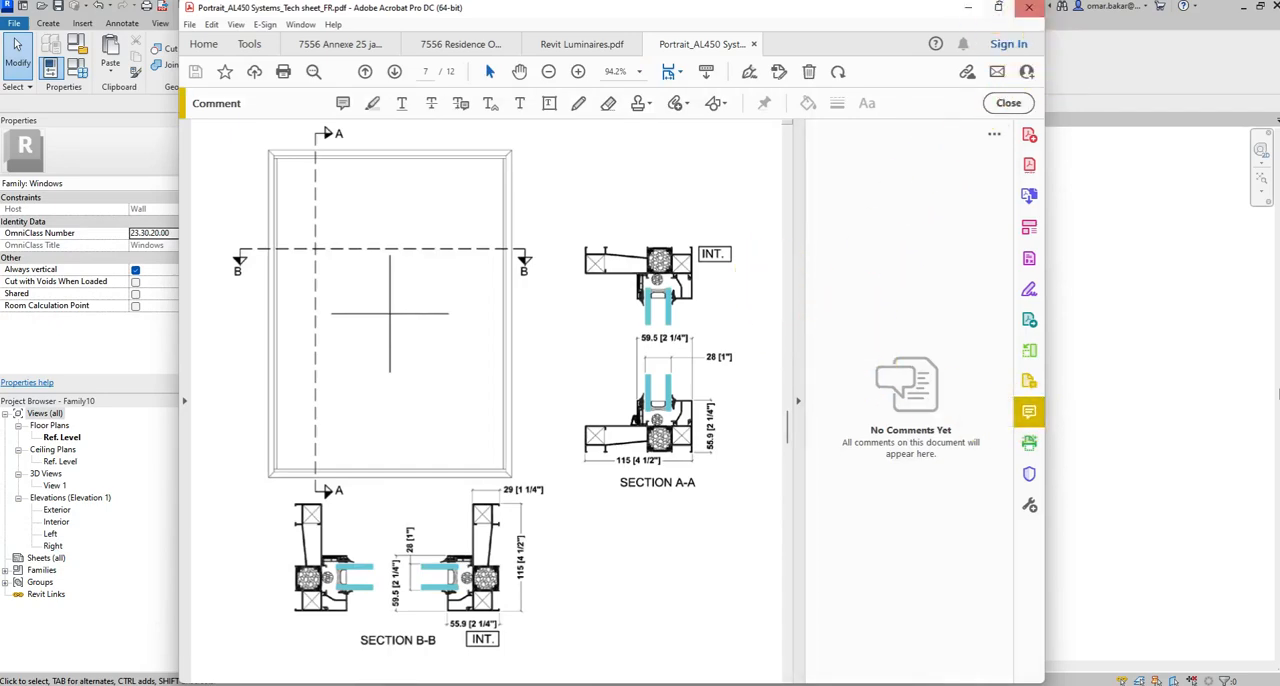
left_click(998, 10)
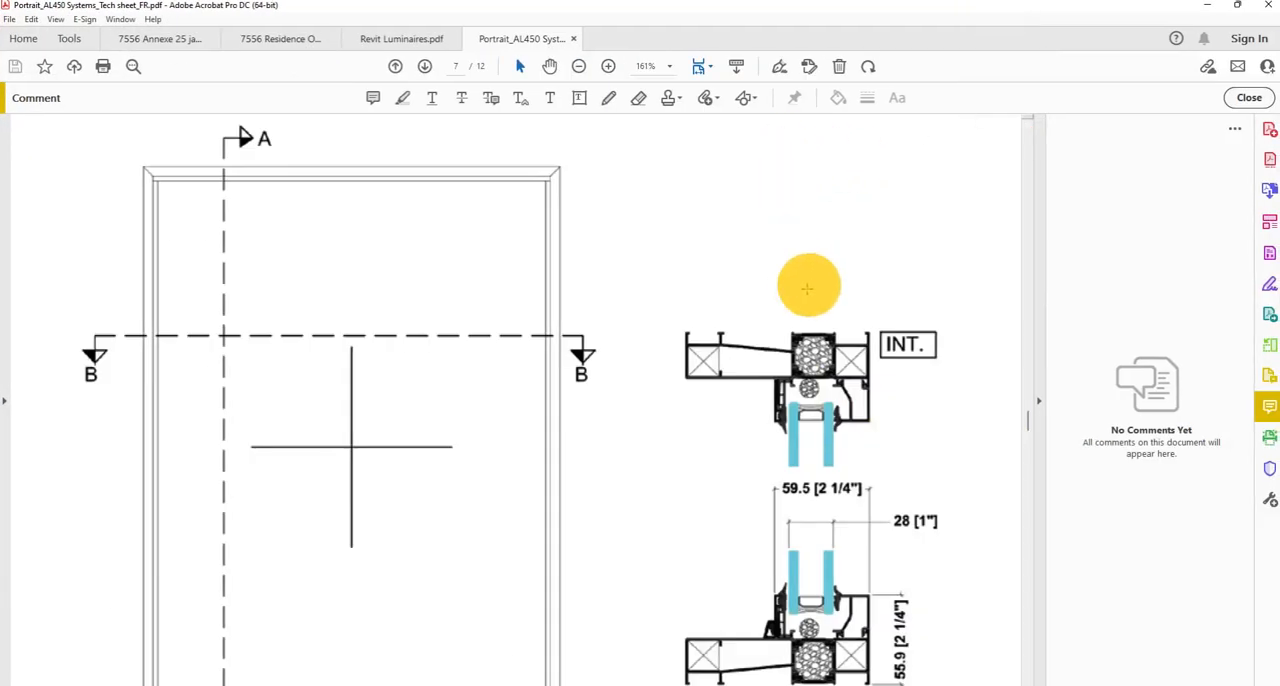
scroll(772, 327, "down", 1)
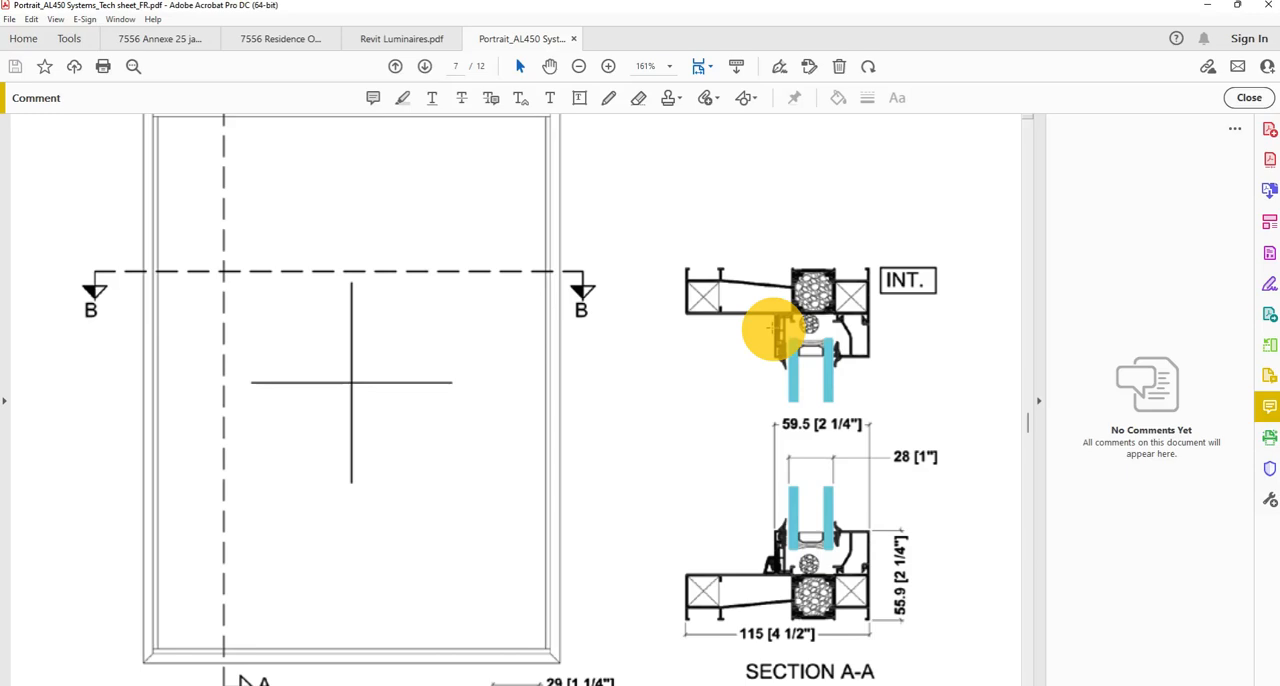
left_click(607, 97)
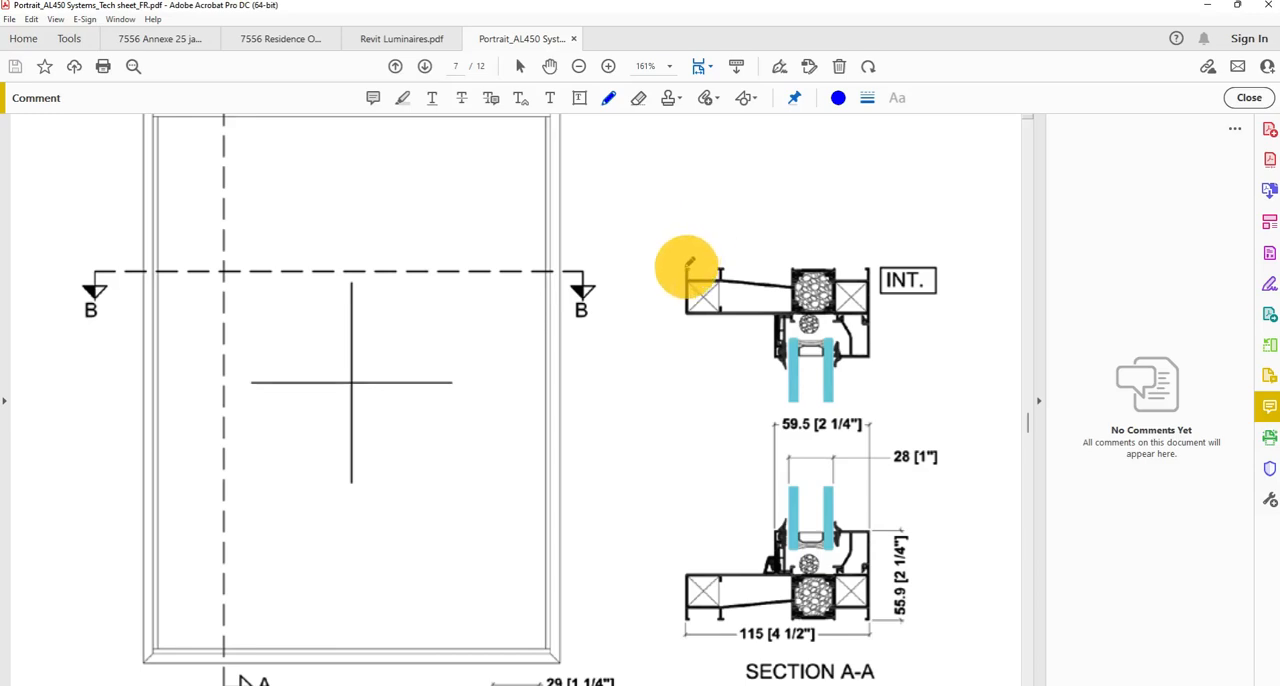
left_click_drag(687, 265, 625, 266)
left_click_drag(684, 314, 626, 311)
left_click_drag(640, 247, 637, 333)
scroll(684, 403, "down", 1)
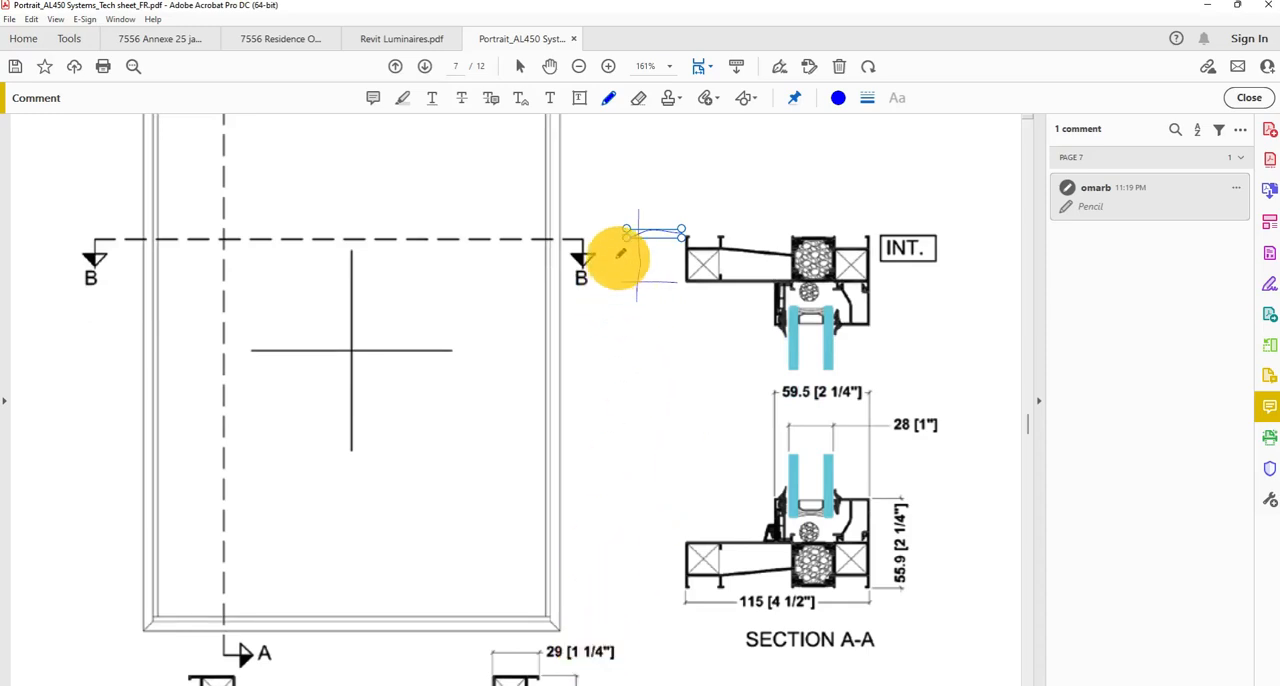
left_click_drag(605, 253, 611, 268)
left_click_drag(613, 257, 625, 263)
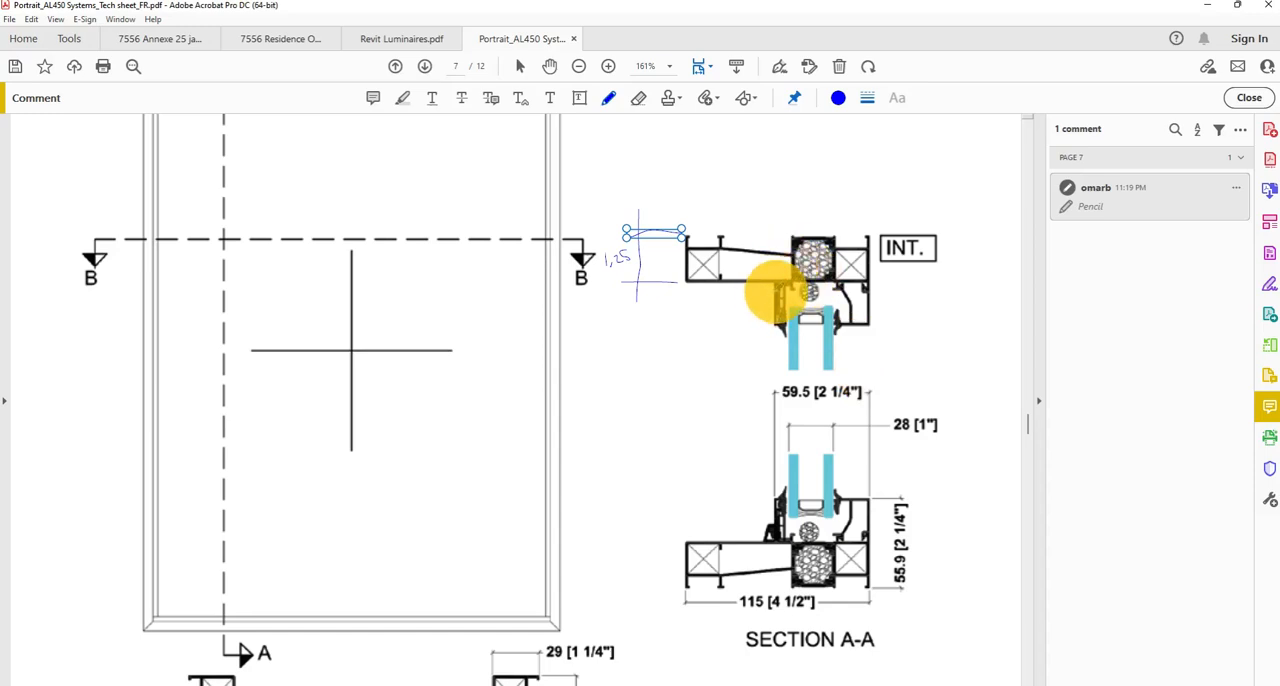
Pencil the 2,25 depth mark above the upper Section A-A detail, circle INT. and outline the two parts of the frame profile.
mouse_move(775, 290)
left_mouse_down()
mouse_move(770, 180)
mouse_move(716, 196)
mouse_move(749, 177)
mouse_move(749, 191)
left_mouse_up()
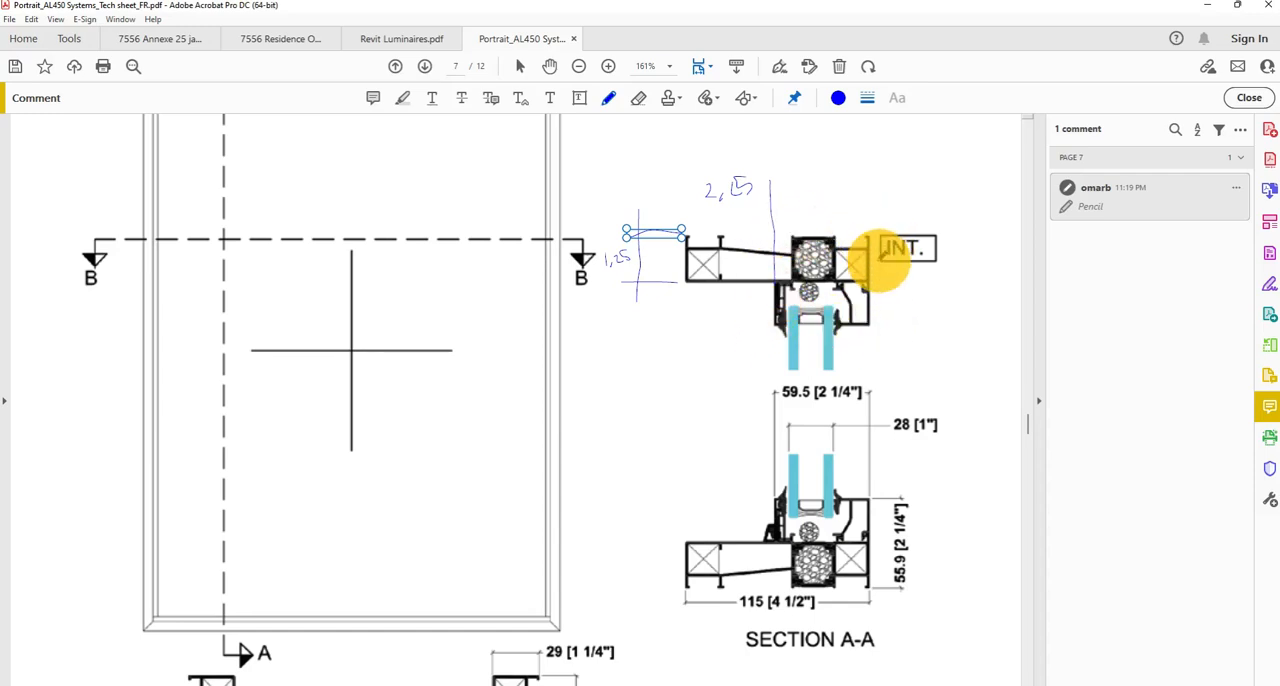
mouse_move(970, 233)
left_mouse_down()
mouse_move(871, 246)
mouse_move(968, 268)
mouse_move(972, 207)
left_mouse_up()
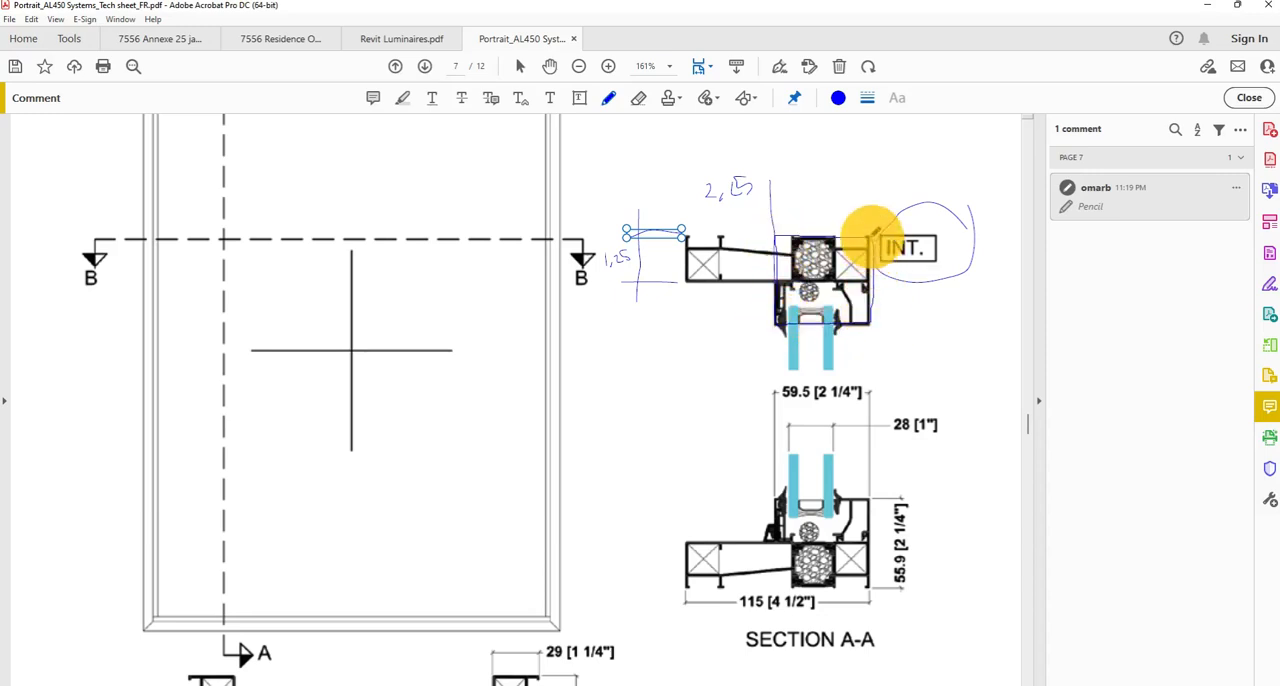
mouse_move(773, 235)
left_mouse_down()
mouse_move(755, 283)
mouse_move(690, 282)
mouse_move(686, 232)
mouse_move(748, 228)
left_mouse_up()
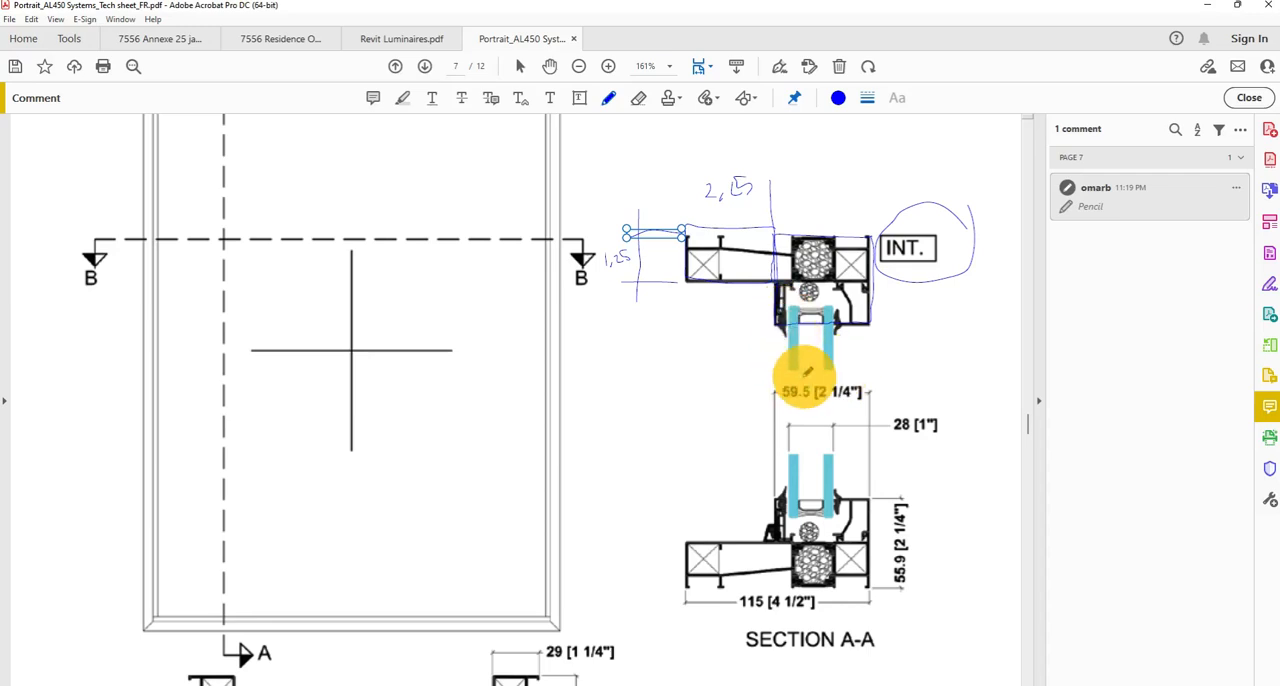
Examine the frame profiles in Section B-B and Section A-A of the technical sheet.
scroll(806, 372, "down", 7)
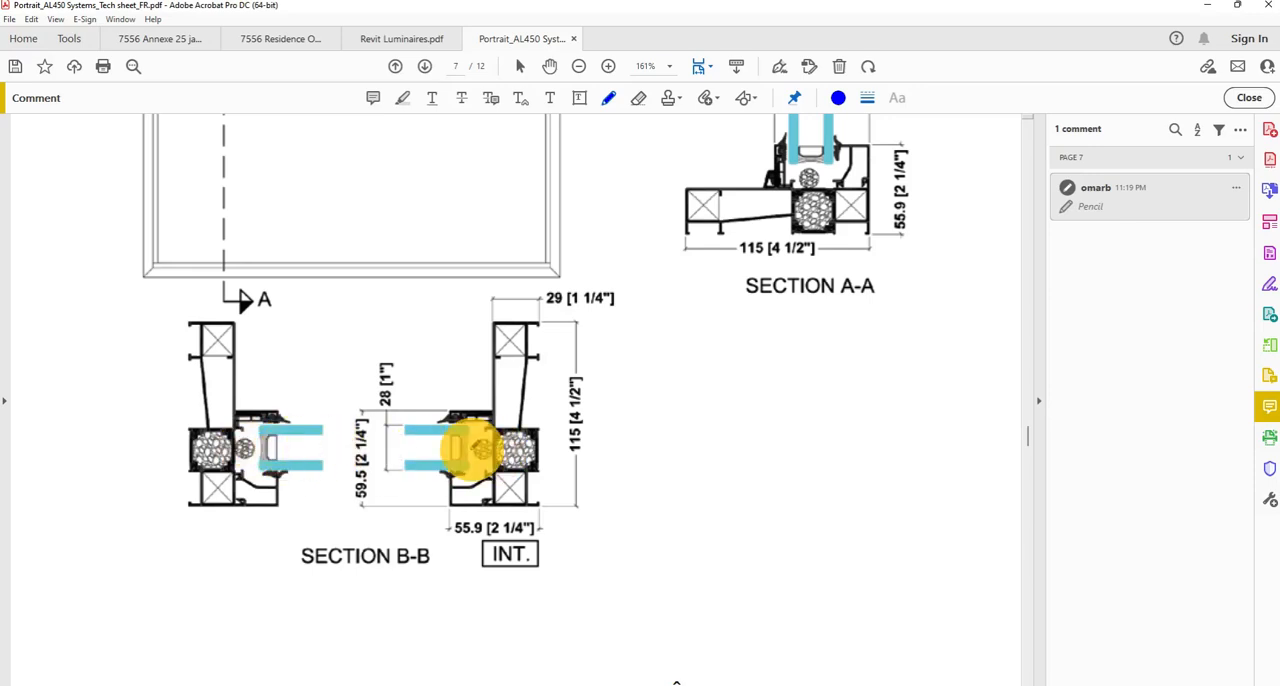
scroll(709, 423, "up", 7)
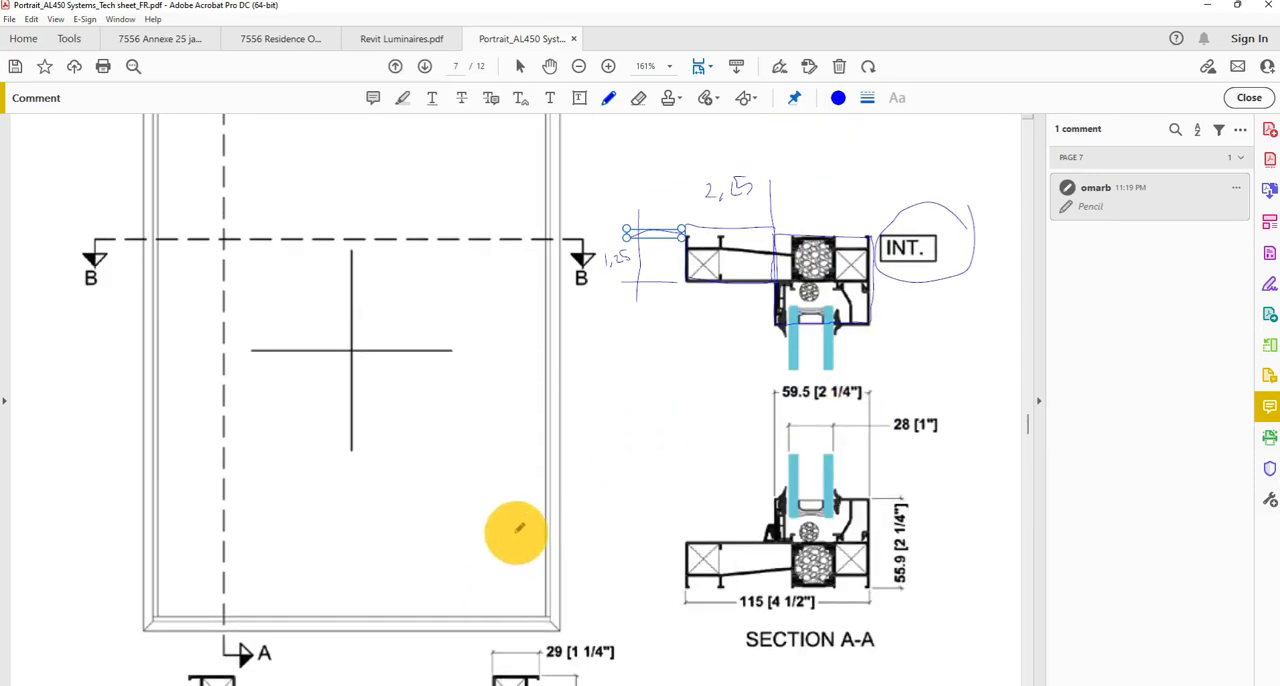
scroll(517, 534, "down", 3)
scroll(789, 391, "up", 3)
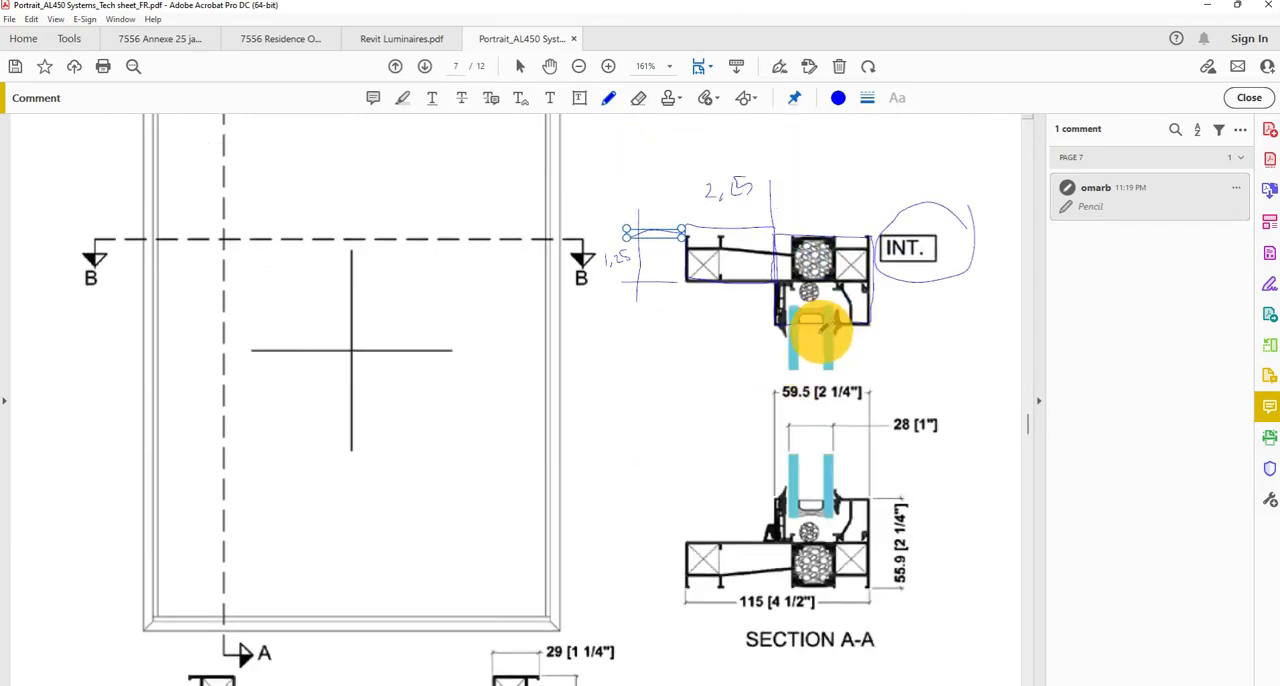
scroll(738, 353, "up", 3)
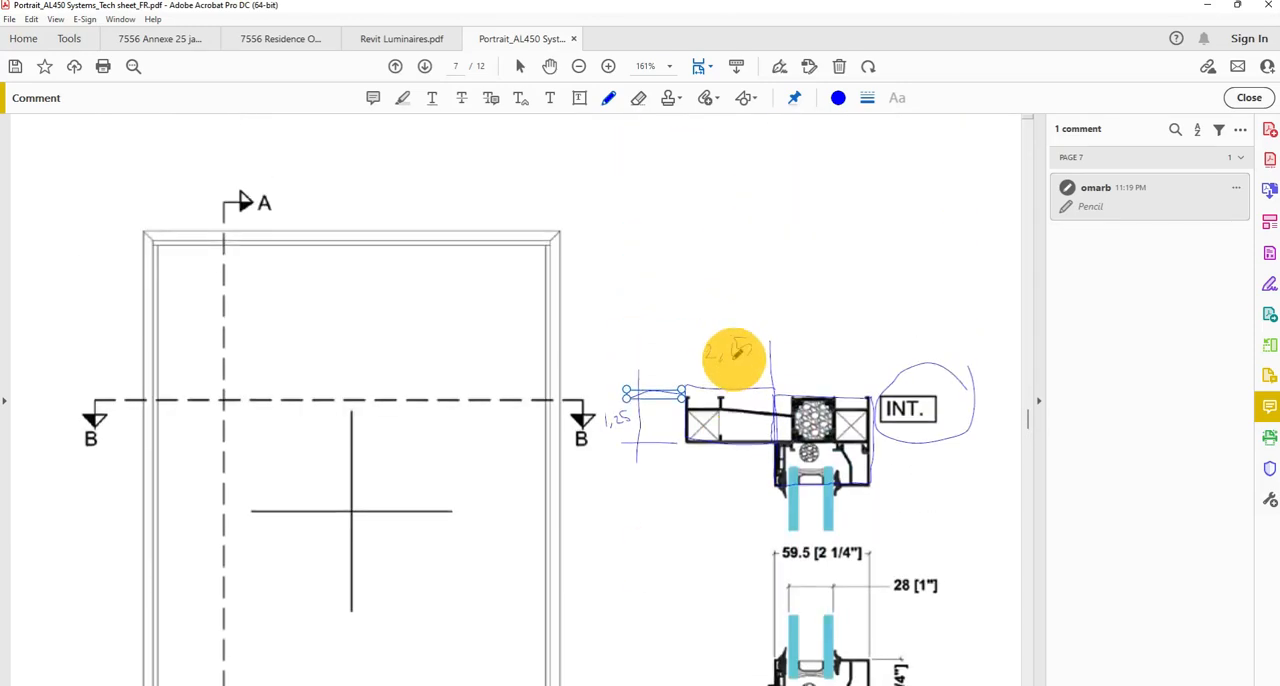
scroll(735, 355, "down", 1)
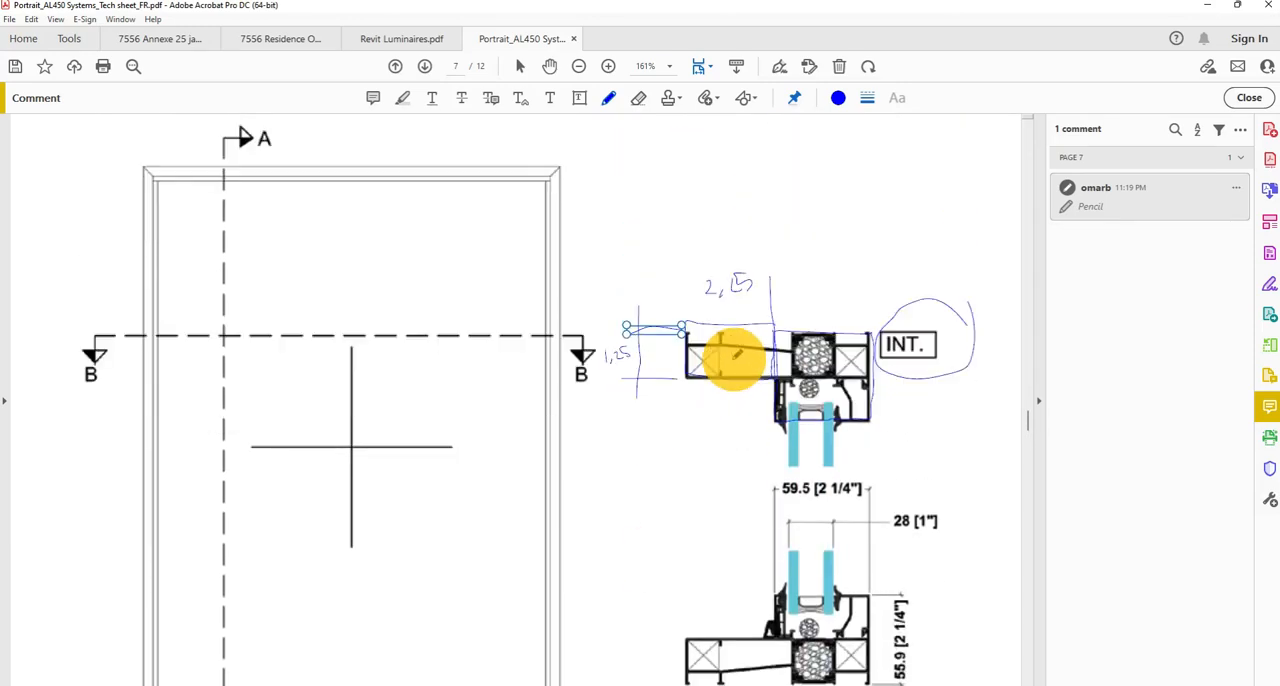
Switch to Revit and create a new family from the English-Imperial template Window.rft, cancelling the request to save the open project.
left_click(1206, 8)
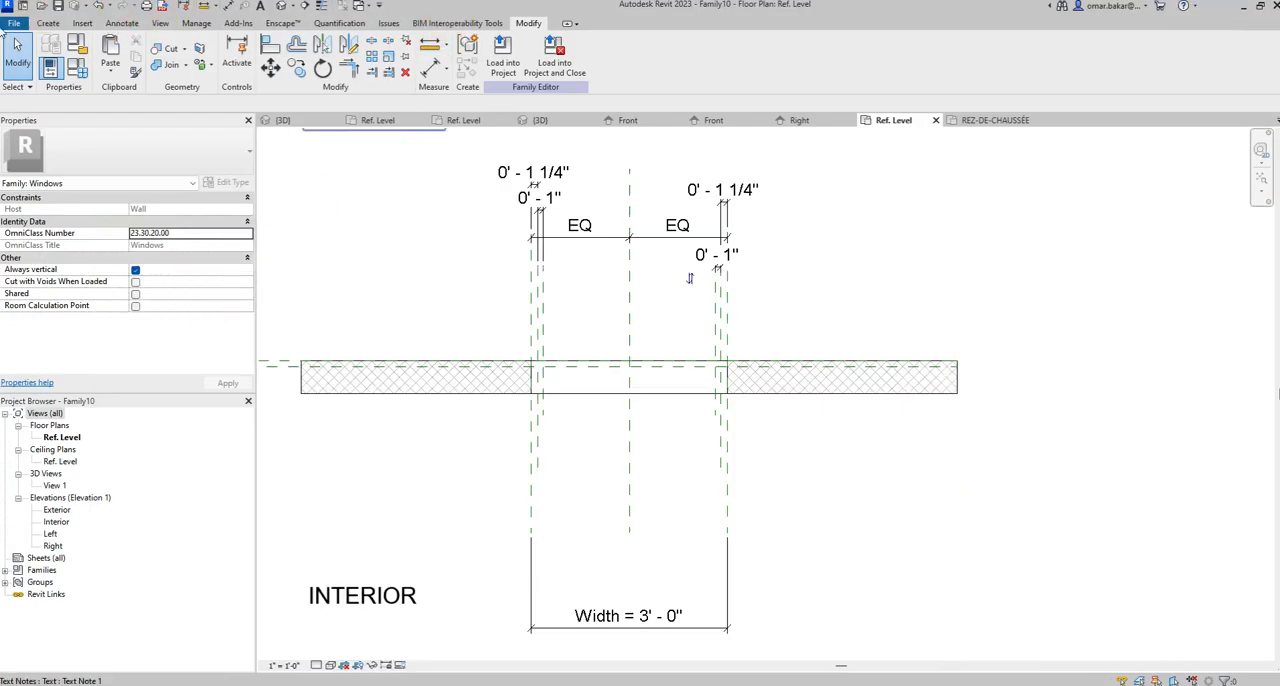
left_click(15, 22)
left_click(60, 74)
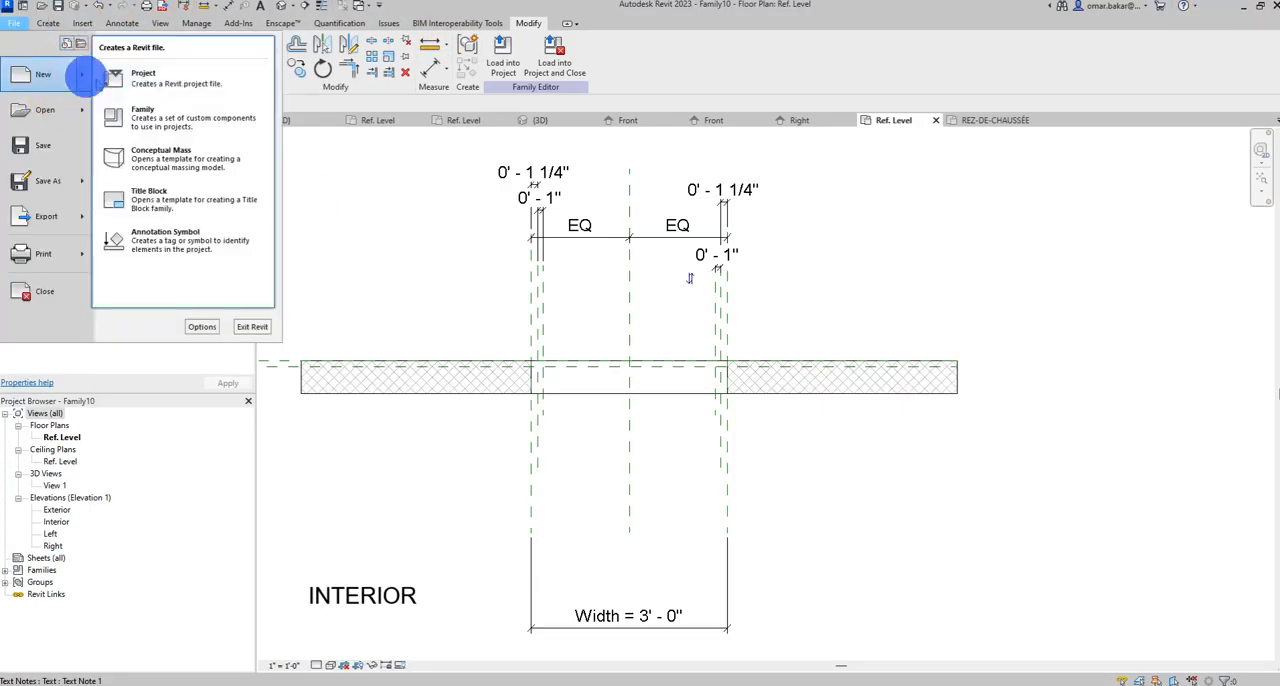
left_click(151, 114)
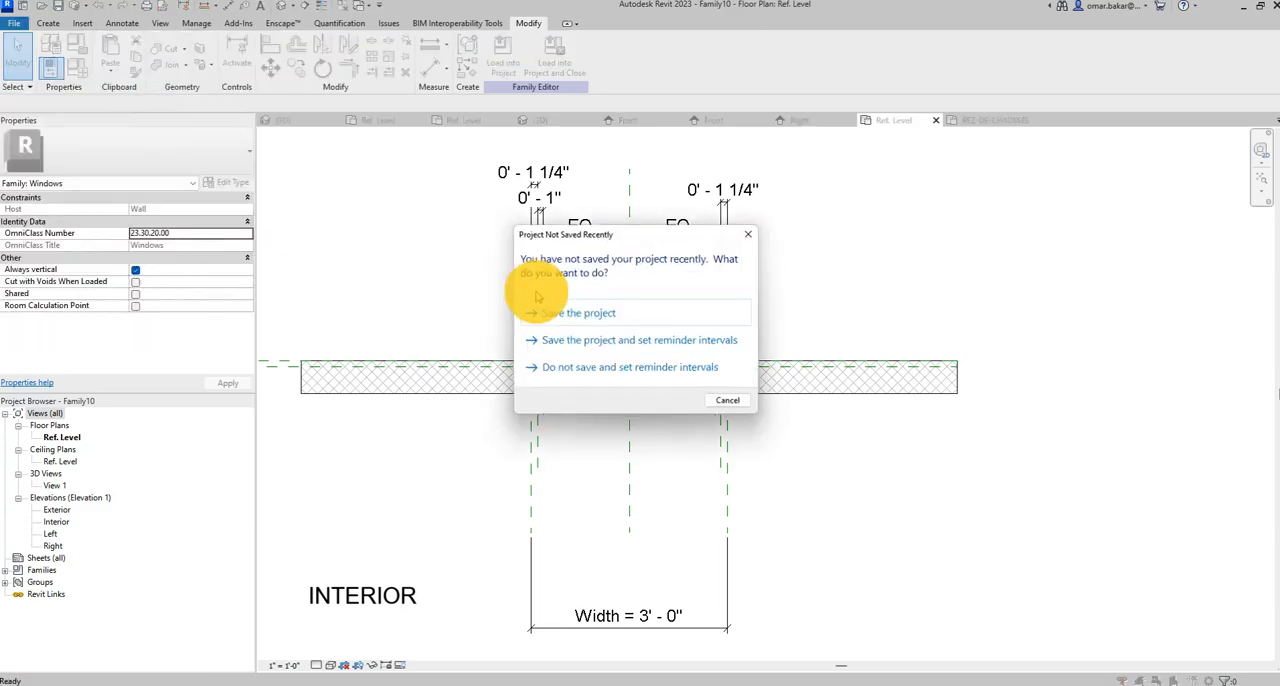
left_click(727, 400)
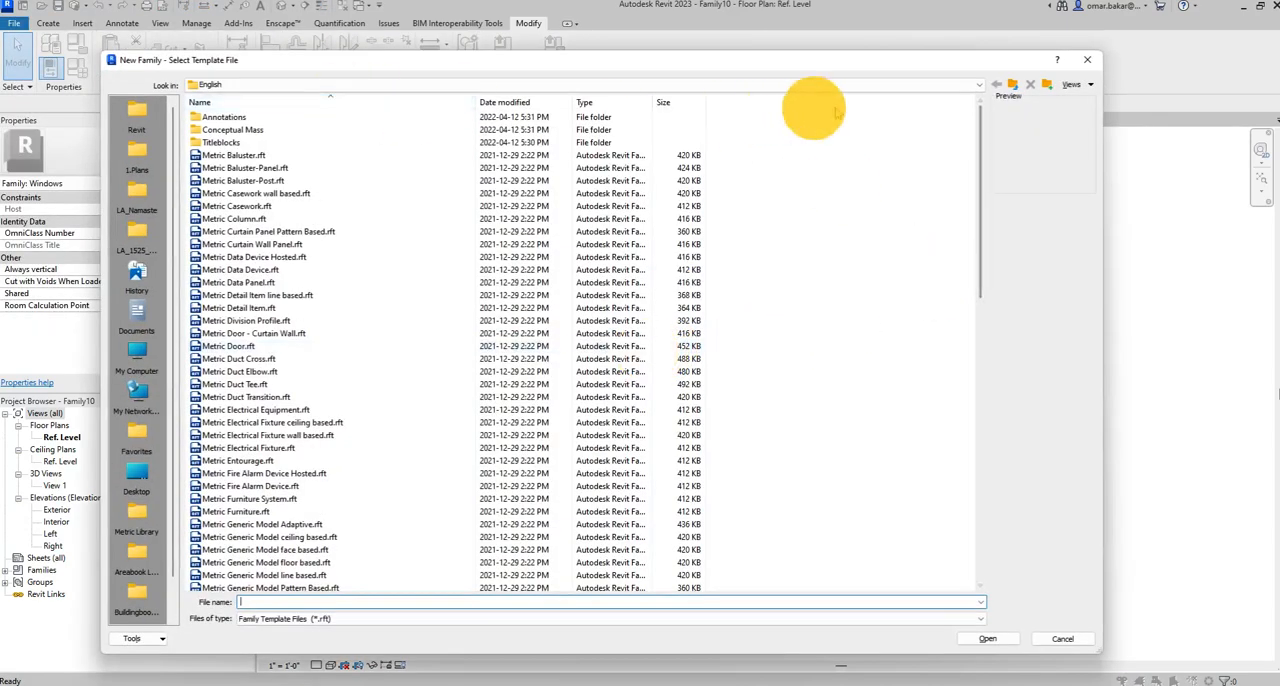
left_click(1013, 84)
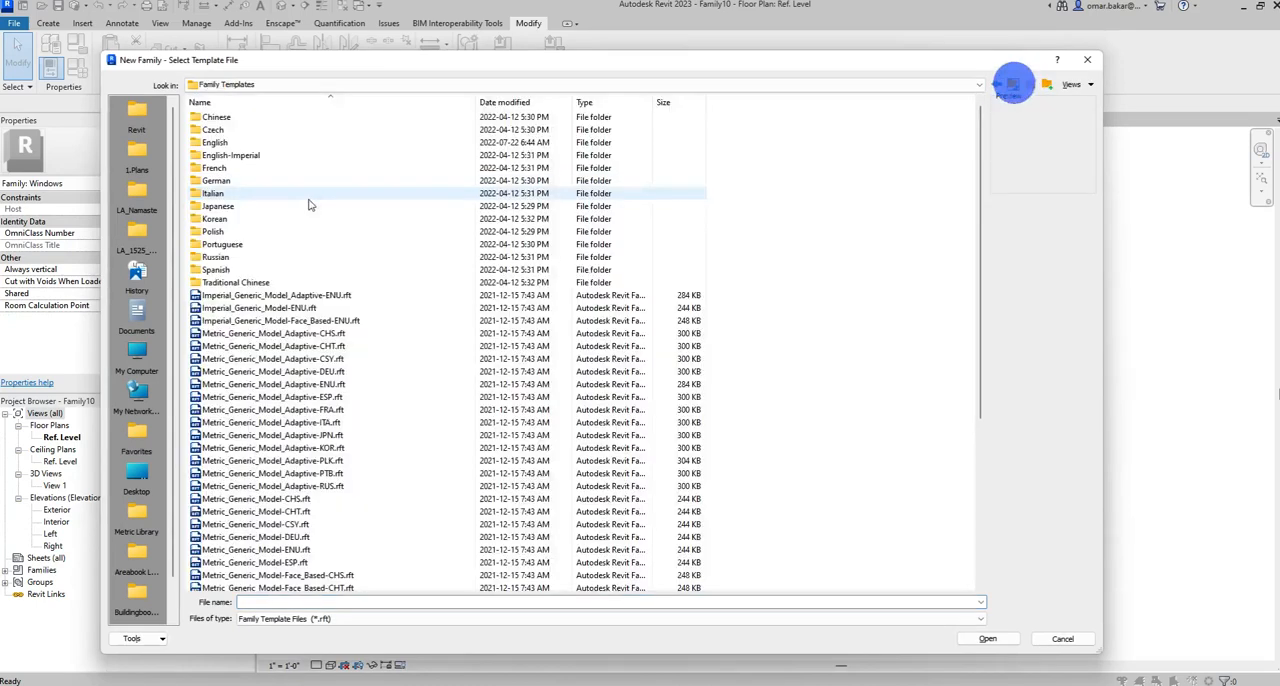
double_click(228, 155)
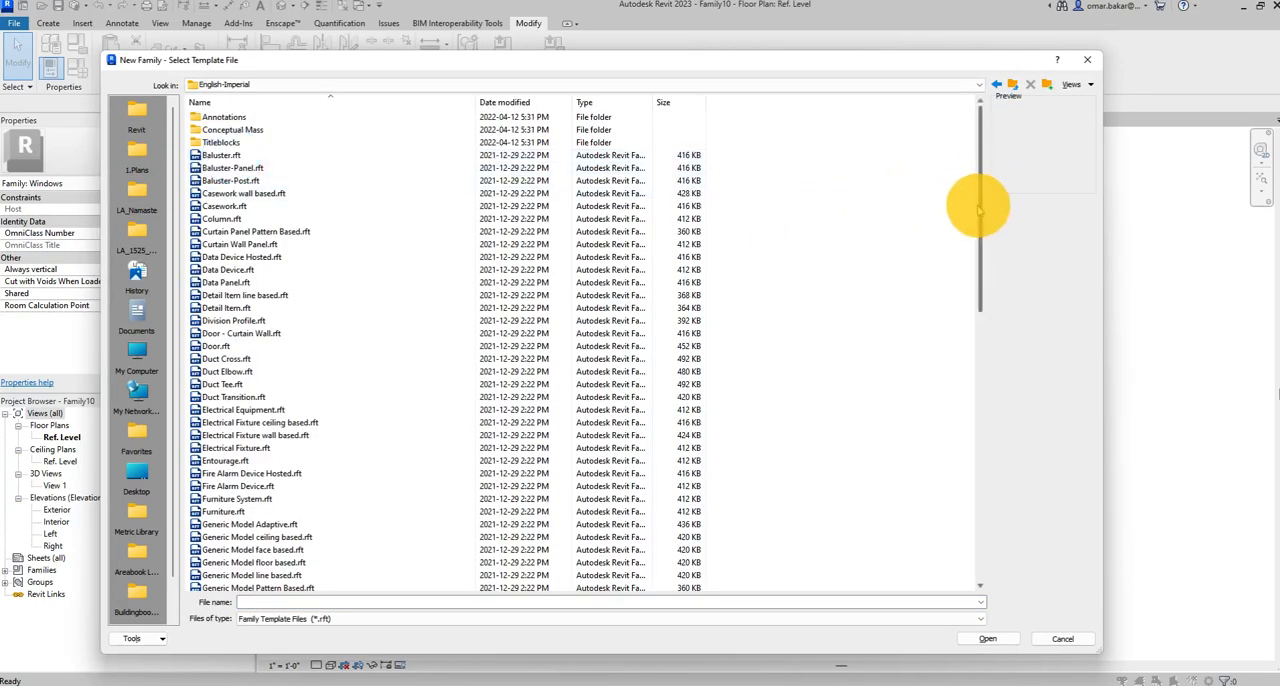
left_click_drag(979, 206, 980, 484)
left_click(225, 576)
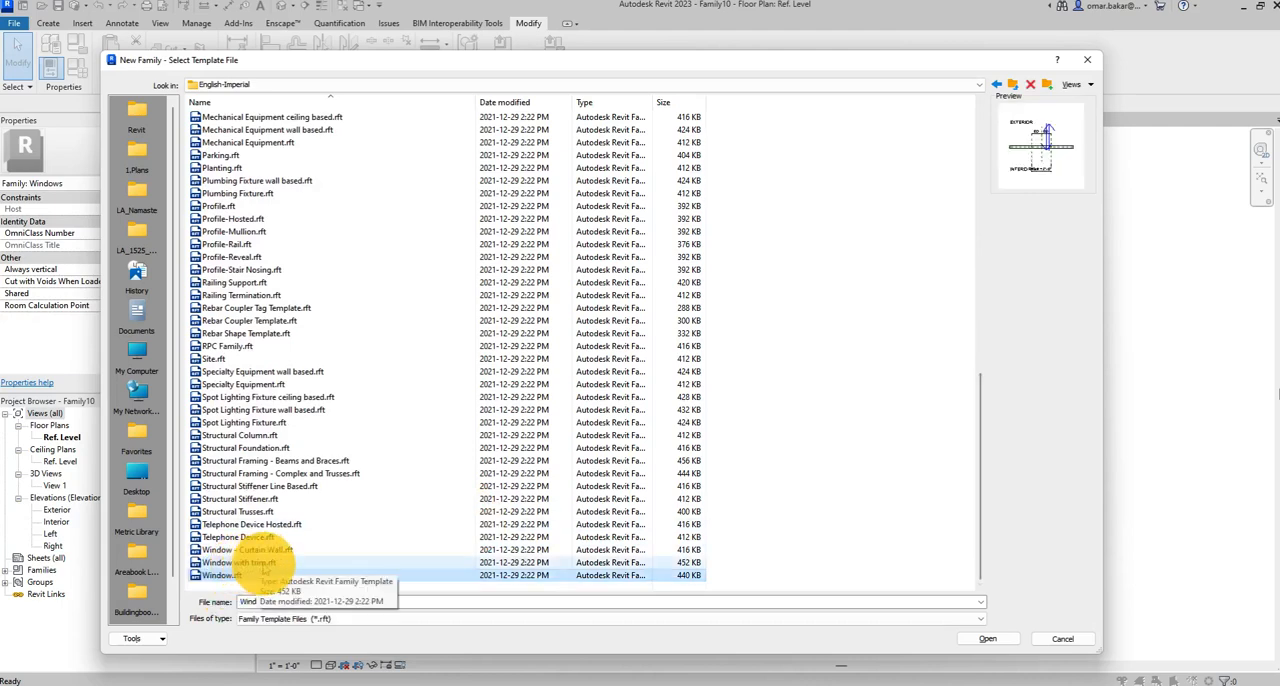
left_click(990, 639)
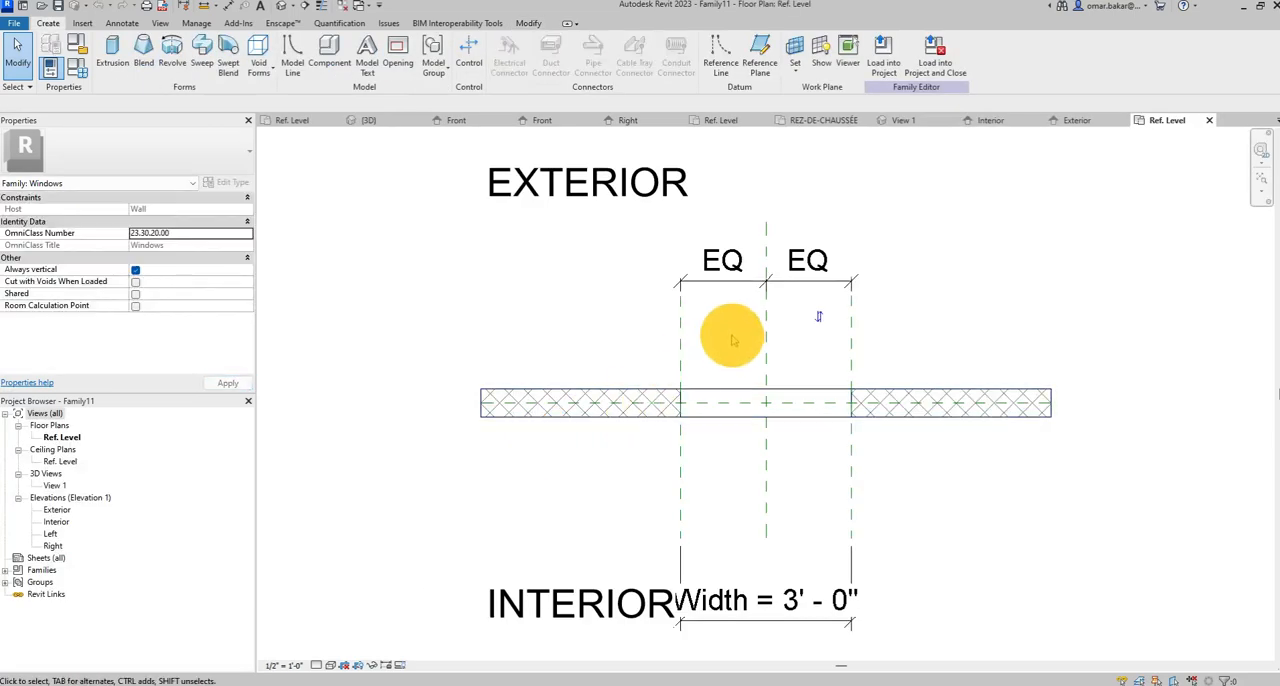
scroll(750, 394, "up", 4)
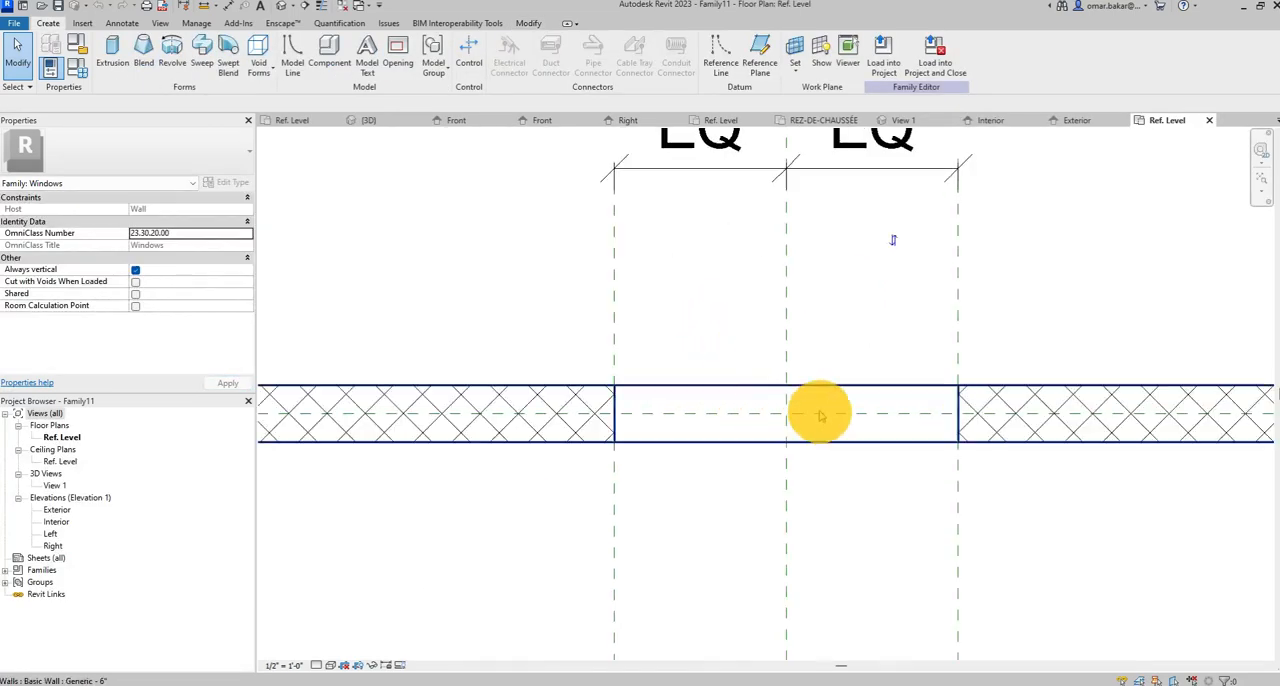
middle_click_drag(820, 414, 683, 400)
scroll(683, 400, "up", 1)
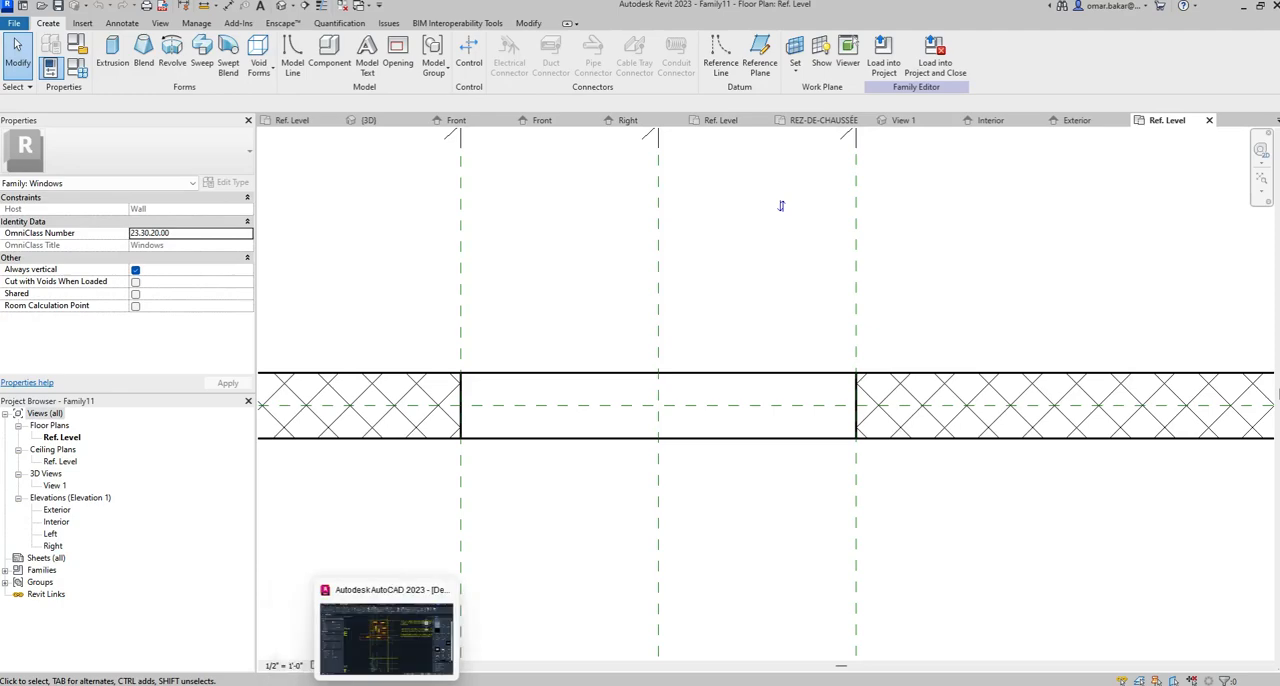
Switch to the AL450 technical sheet in Acrobat and pencil a long vertical line through Section A-A at the start of the 59.5 mm frame depth.
mouse_move(445, 685)
left_click(328, 685)
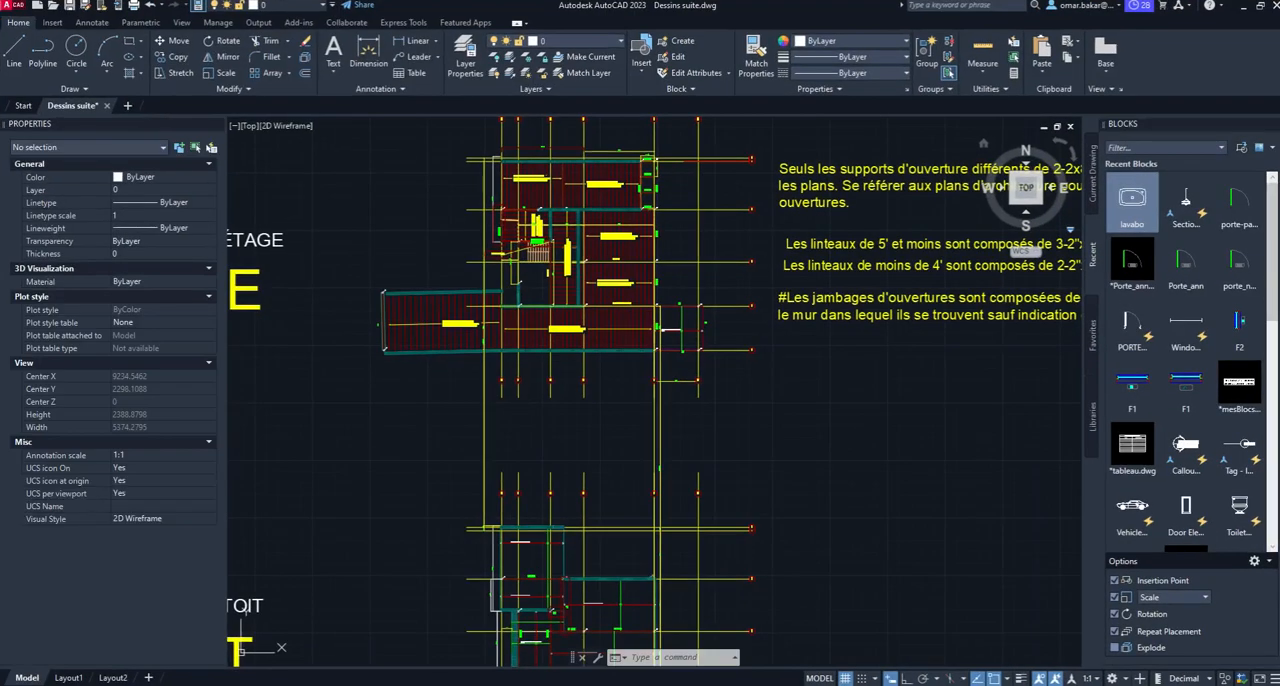
mouse_move(475, 680)
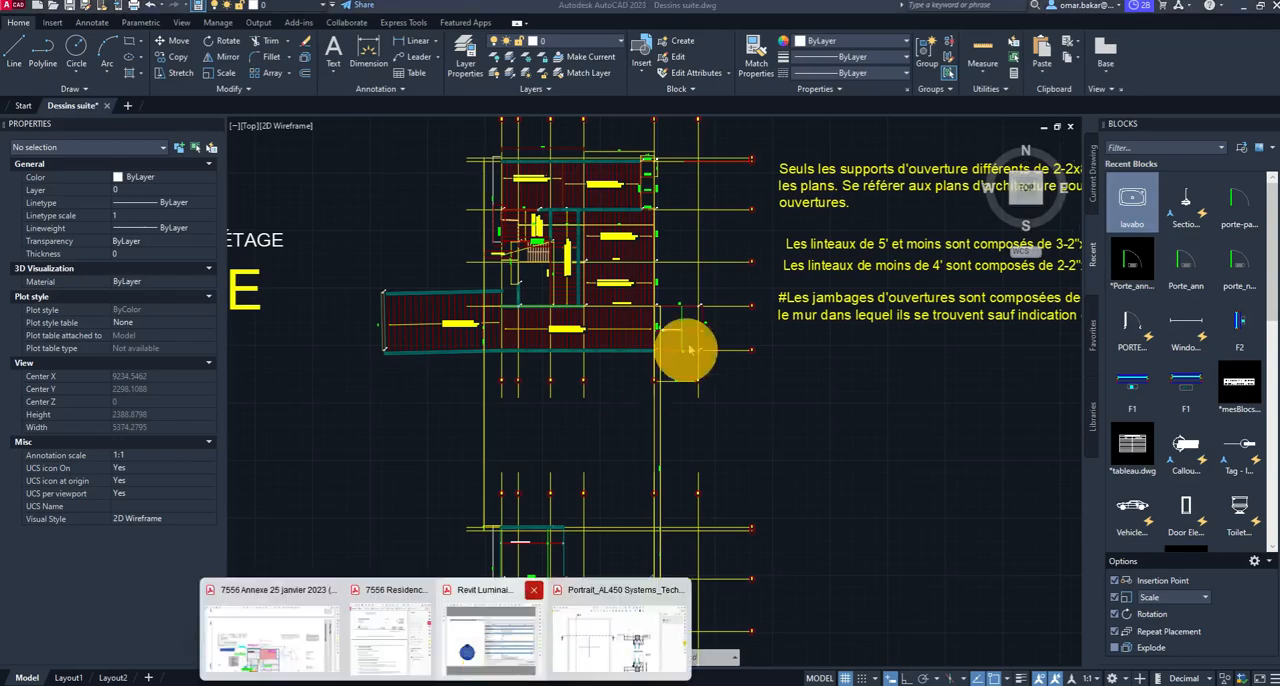
left_click(620, 621)
scroll(778, 382, "down", 3)
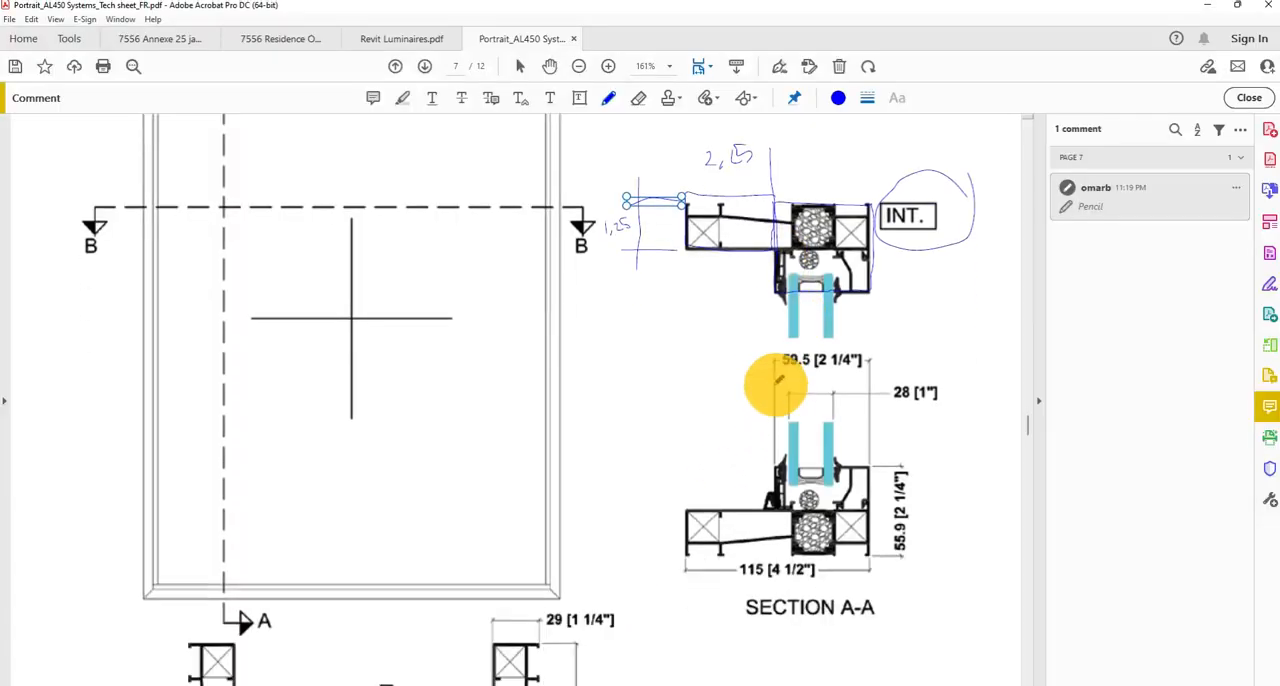
left_click_drag(776, 125, 775, 635)
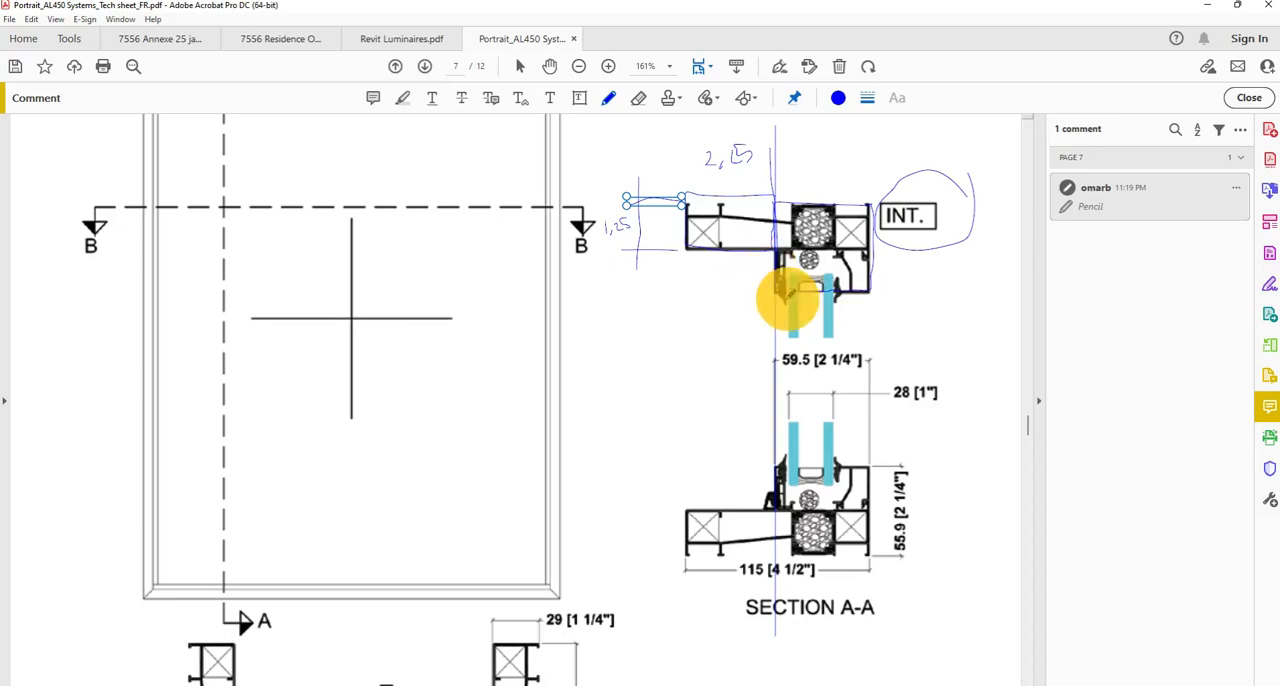
Switch to Revit and draw a vertical reference plane about 1 7/8" inside the left edge of the window opening.
left_click(1208, 5)
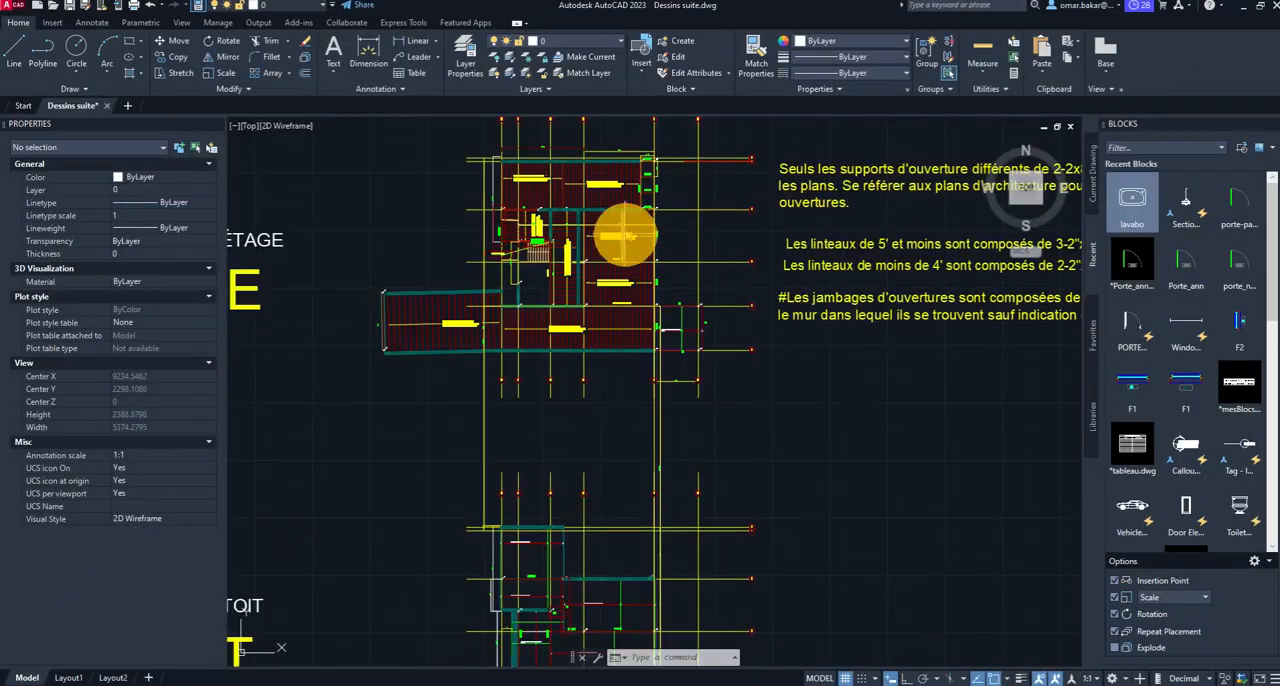
left_click(1245, 12)
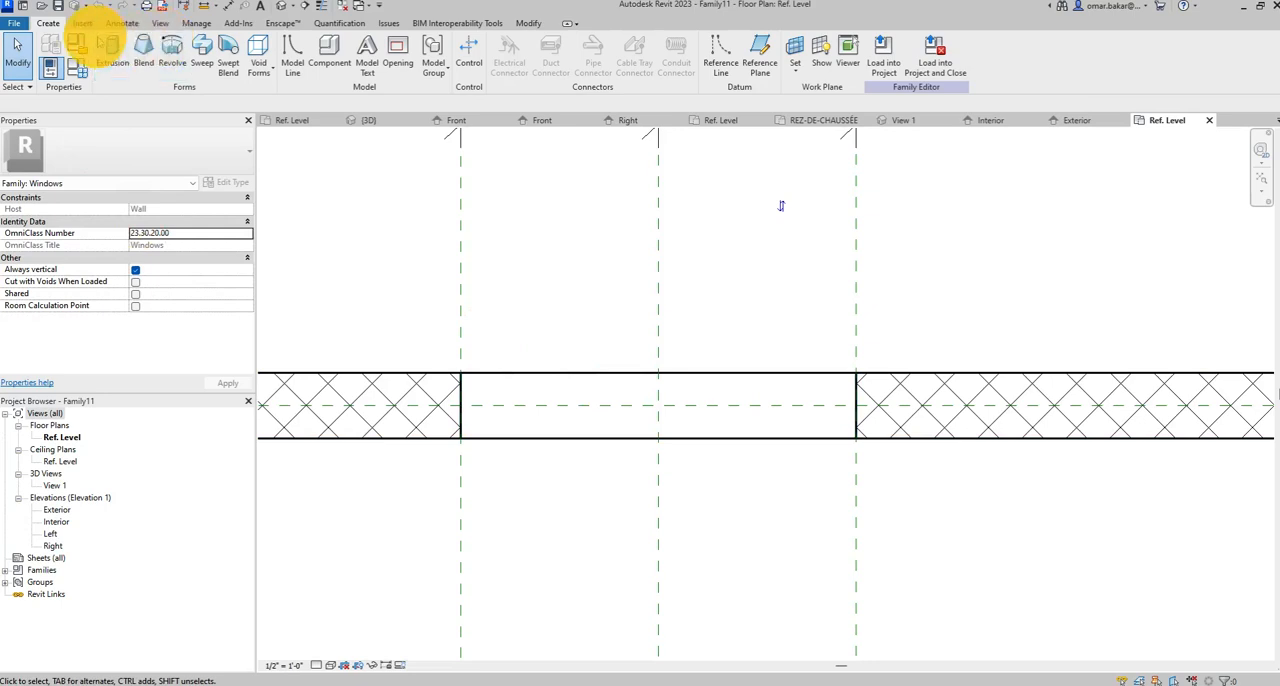
left_click(763, 48)
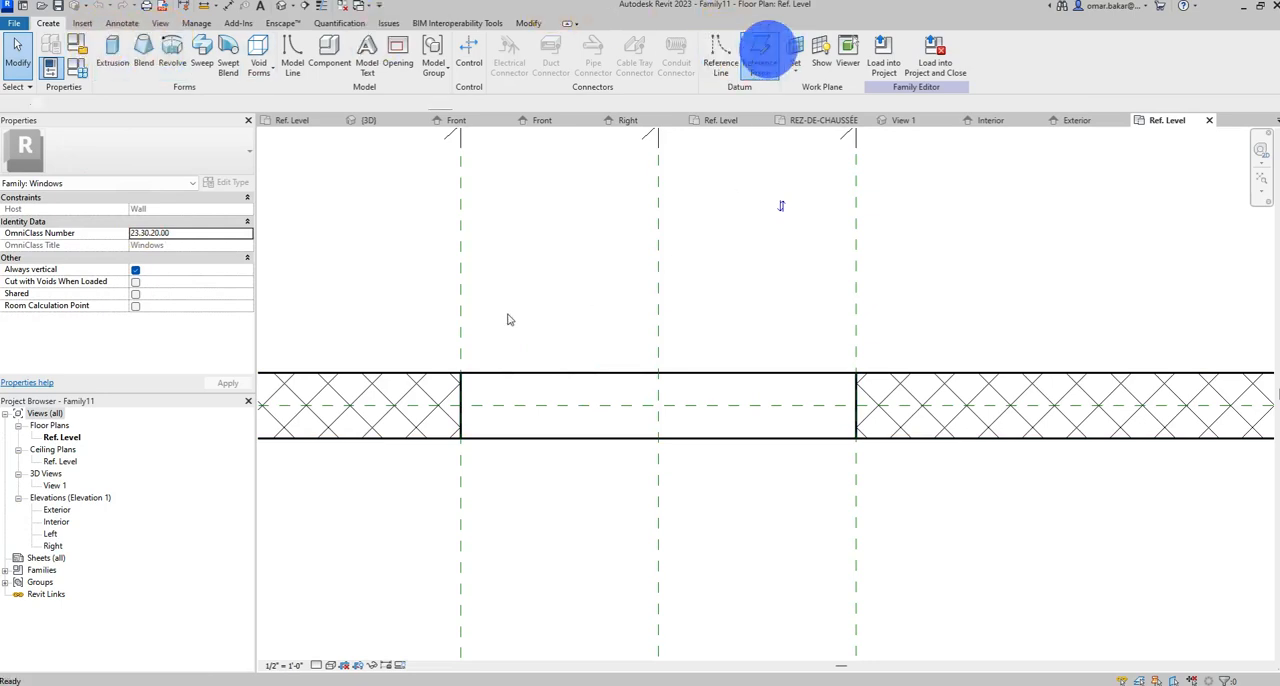
left_click(481, 141)
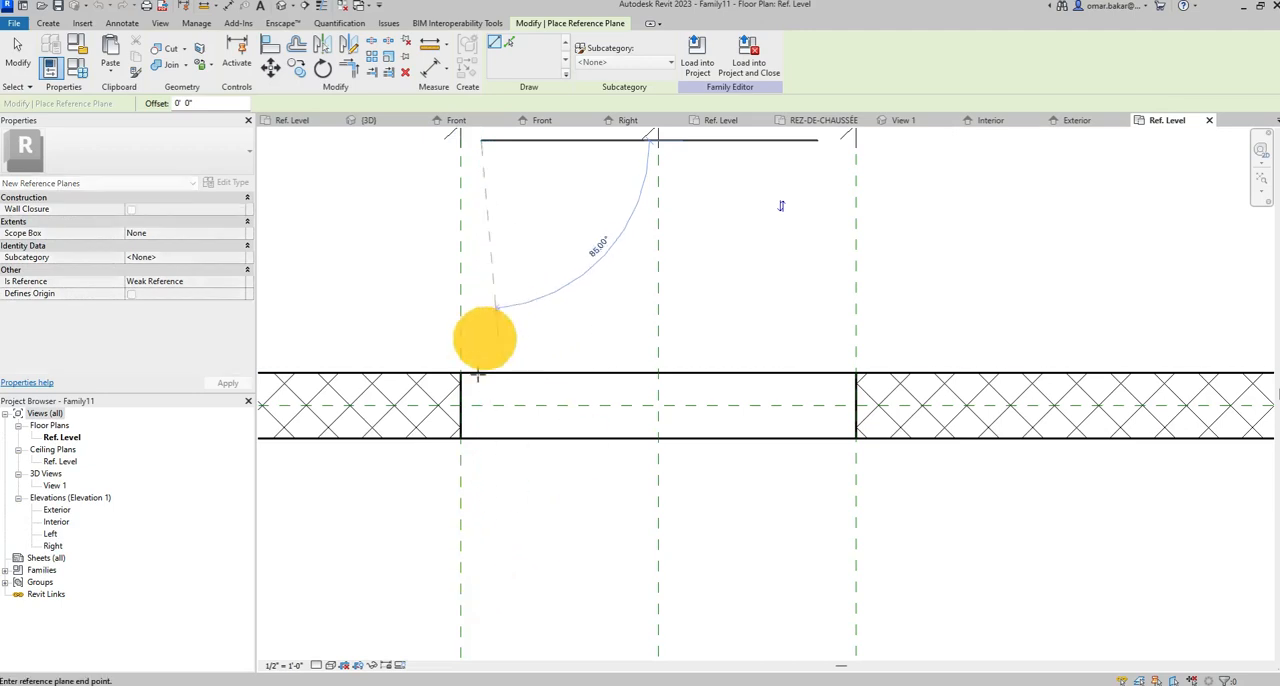
left_click(481, 623)
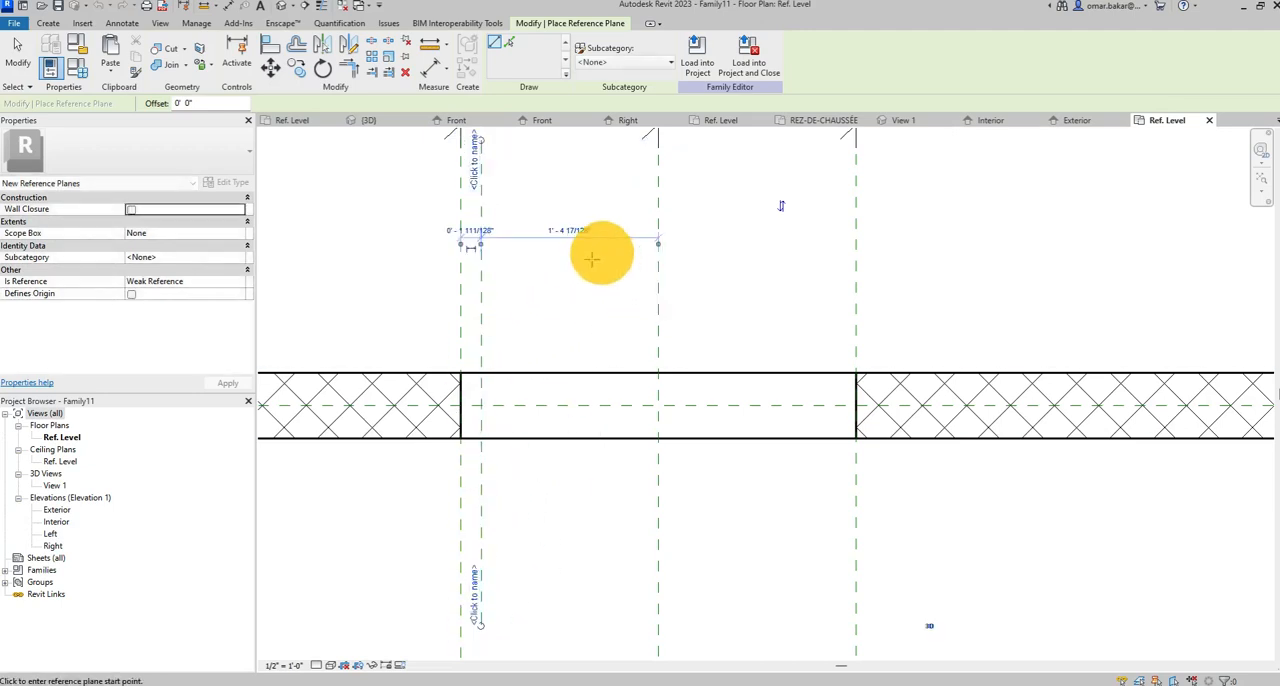
Set the distance between the new reference plane and the opening's left edge plane to 1.25".
scroll(457, 238, "up", 5)
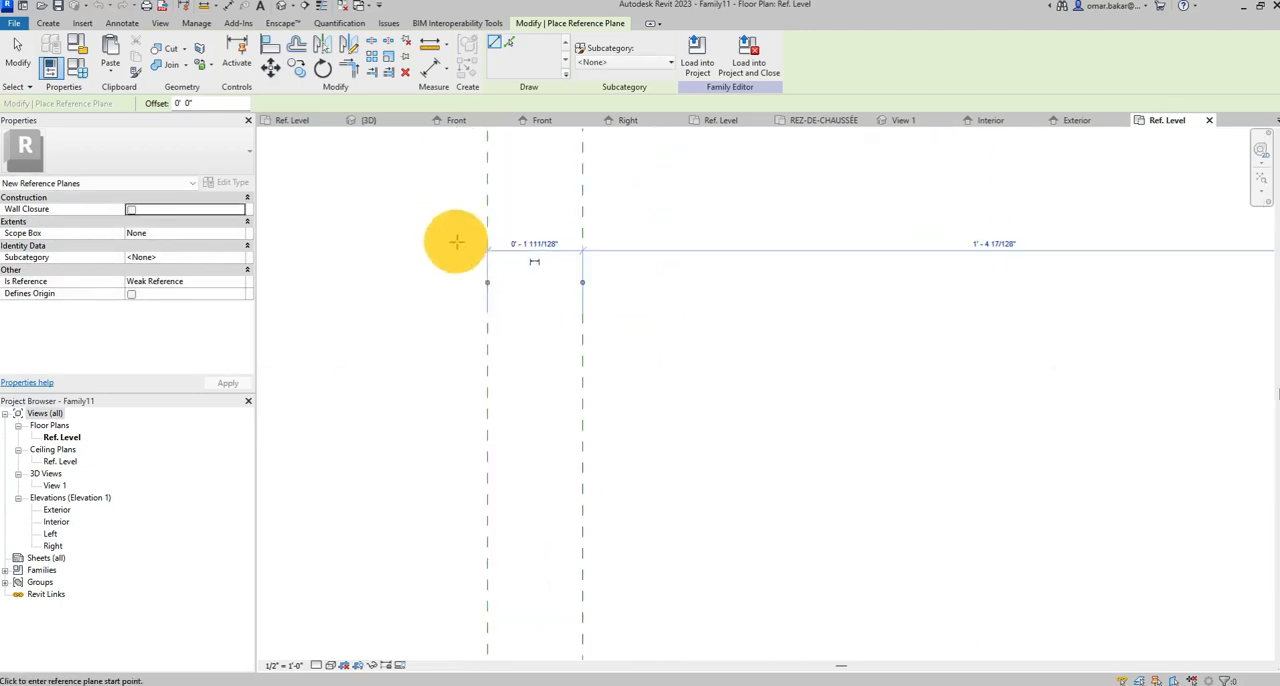
left_click(536, 244)
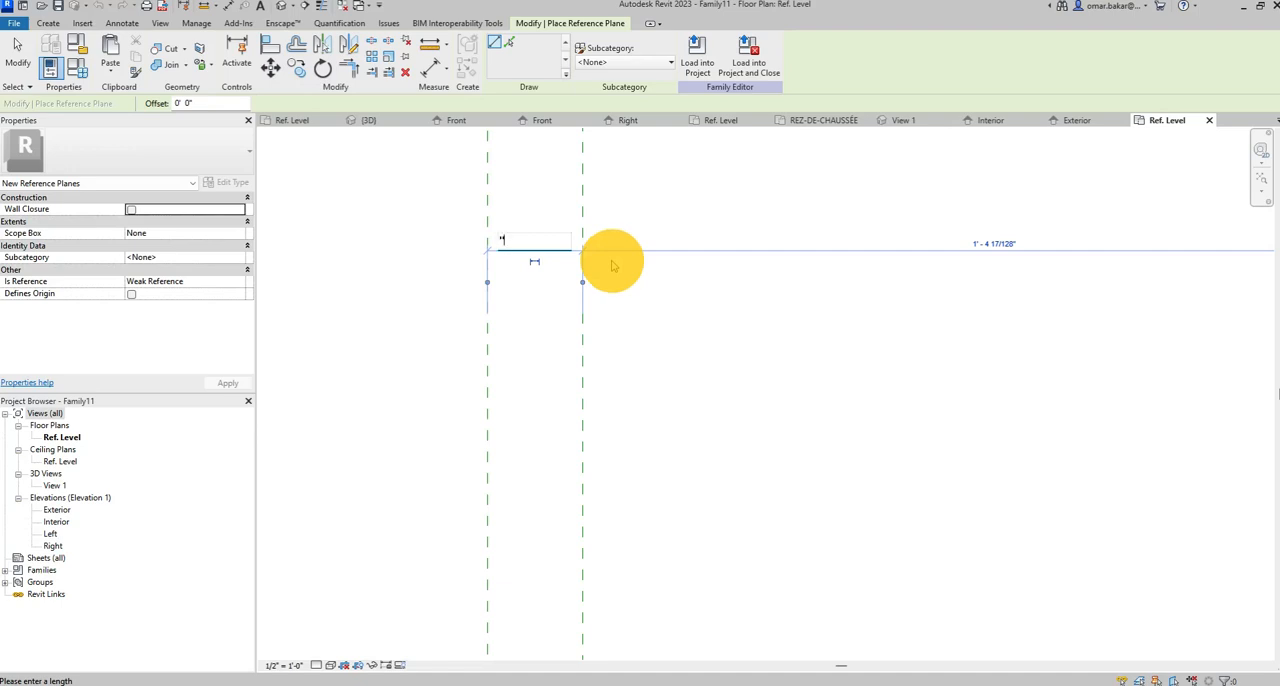
key("Num_Lock")
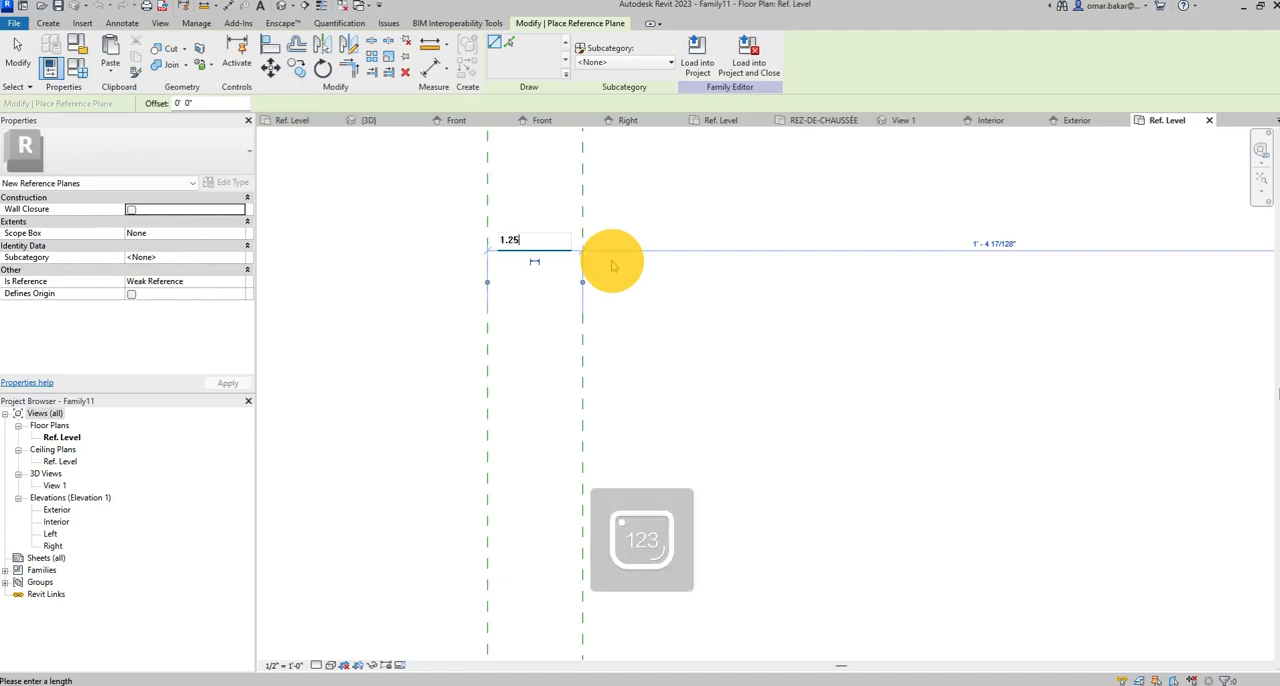
key("Return")
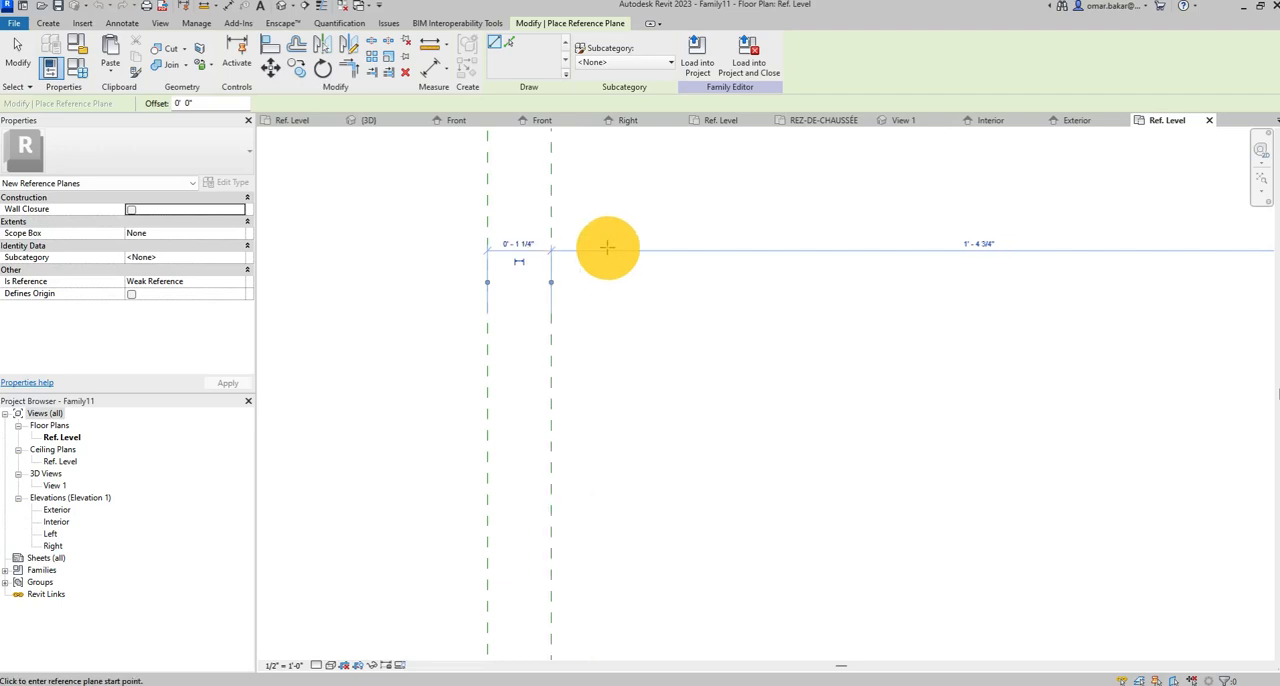
Draw a vertical reference plane just inside the opening's right edge, about 1' 4" from the center plane.
scroll(608, 250, "down", 2)
middle_click_drag(608, 250, 491, 306)
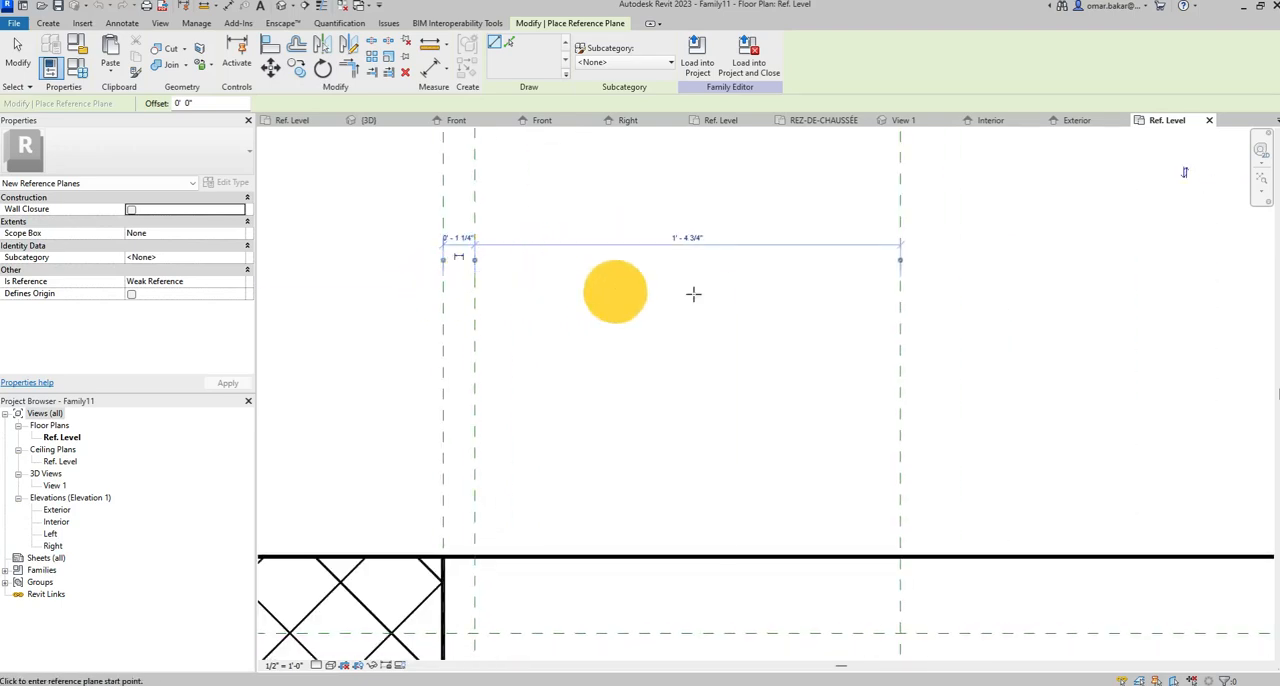
scroll(826, 309, "down", 2)
middle_click_drag(846, 323, 643, 349)
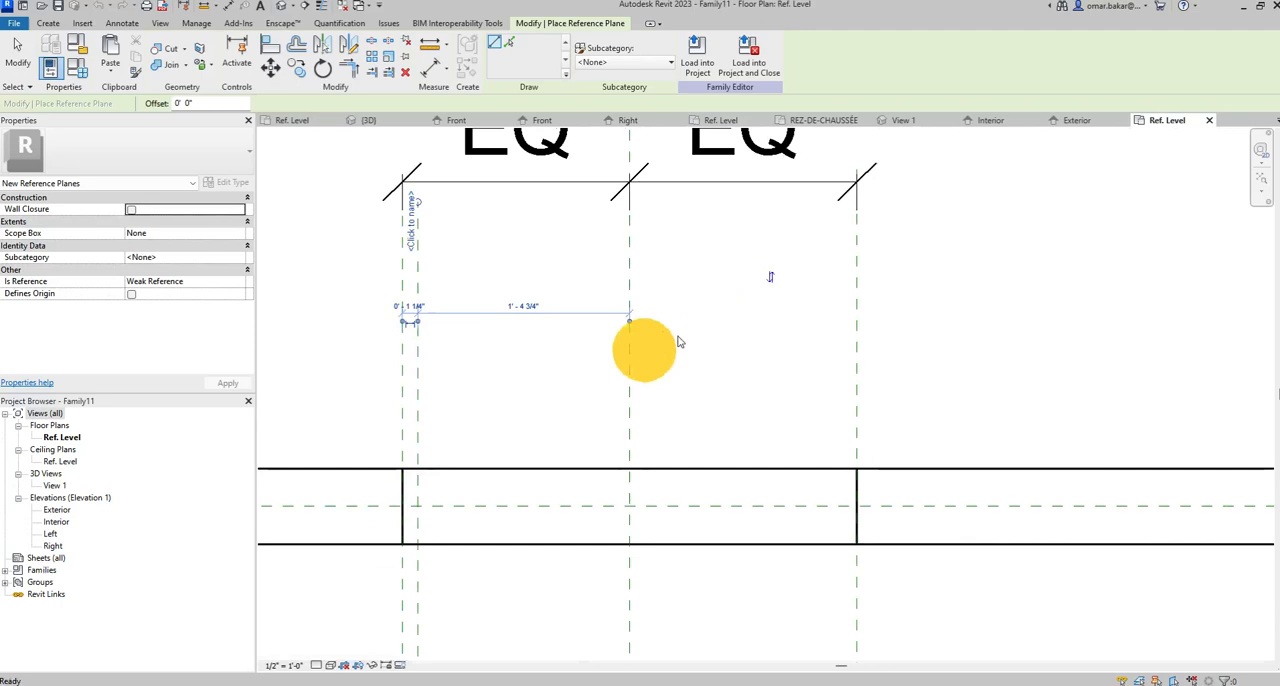
left_click(829, 218)
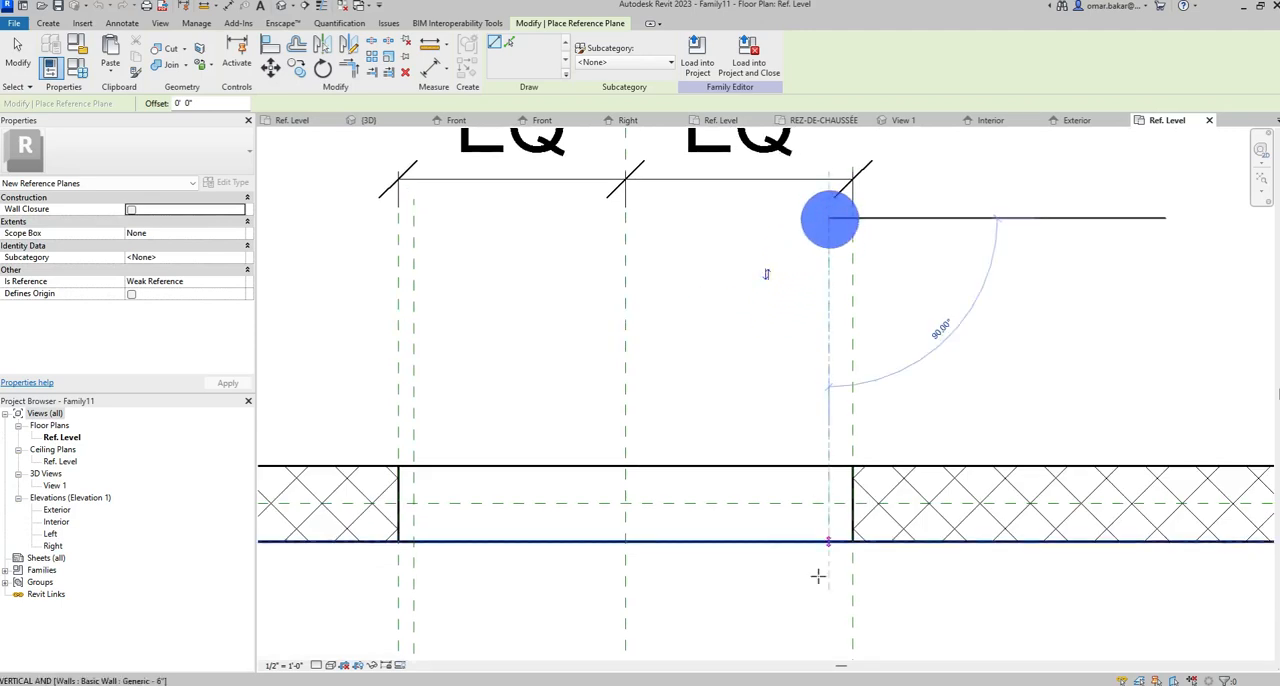
left_click(825, 629)
Set the distance between this reference plane and the opening's right edge plane to 1.25".
scroll(866, 288, "up", 4)
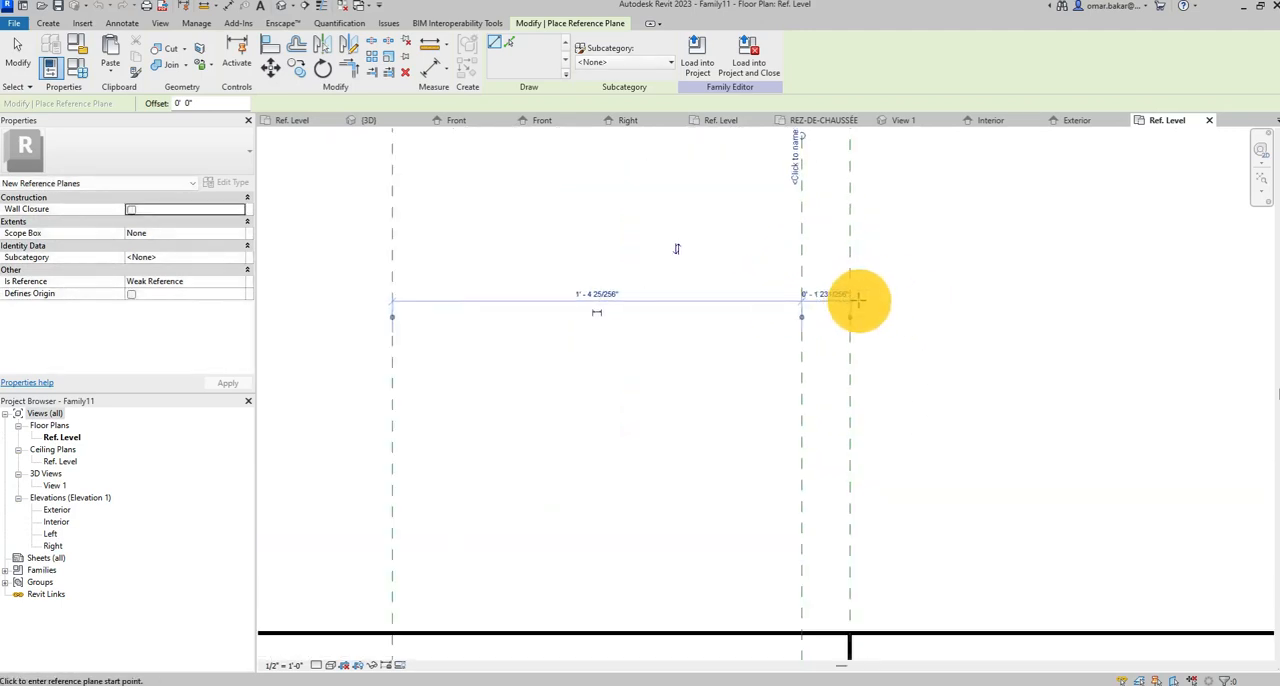
left_click(810, 293)
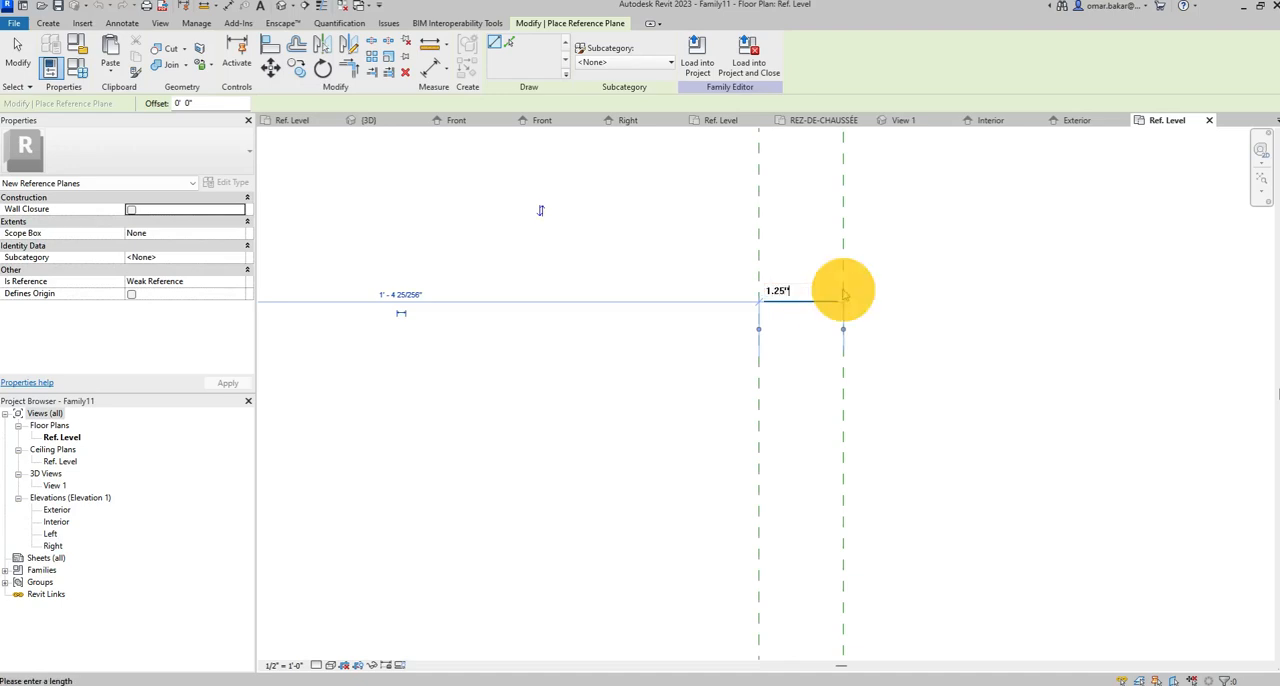
key("Return")
Switch to the AL450 technical sheet in Acrobat and examine the frame width dimensions in Section B-B.
scroll(558, 313, "down", 2)
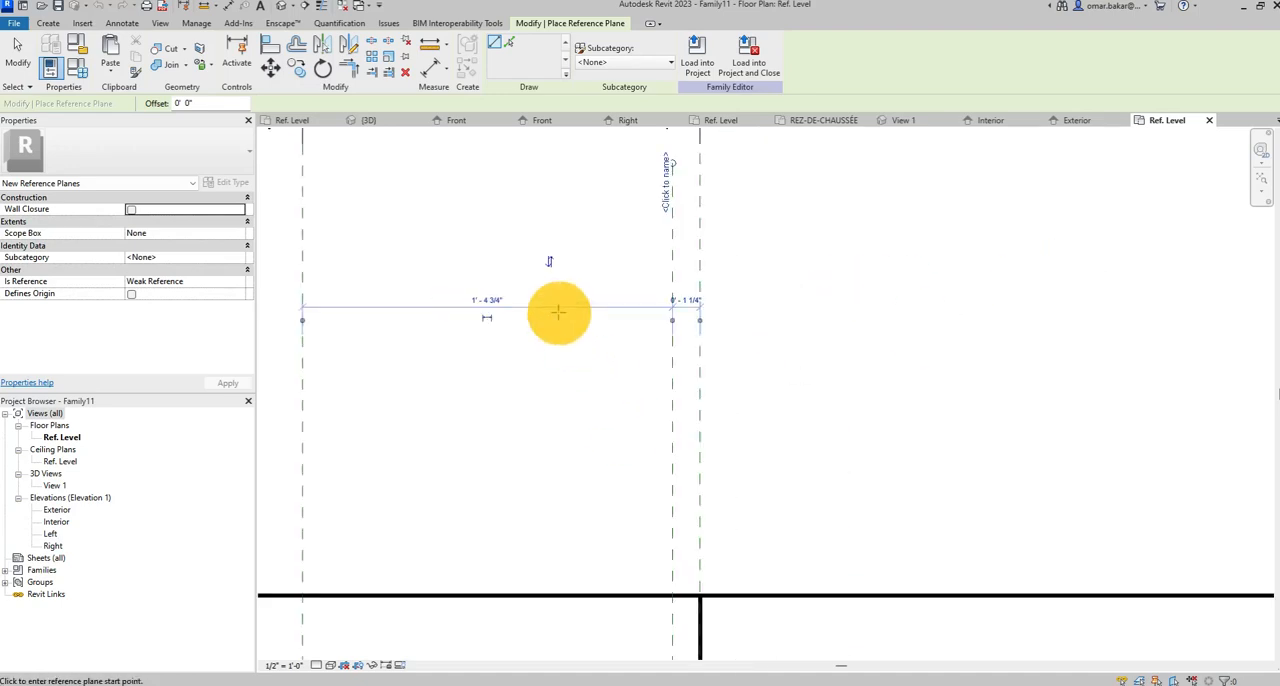
scroll(575, 316, "down", 3)
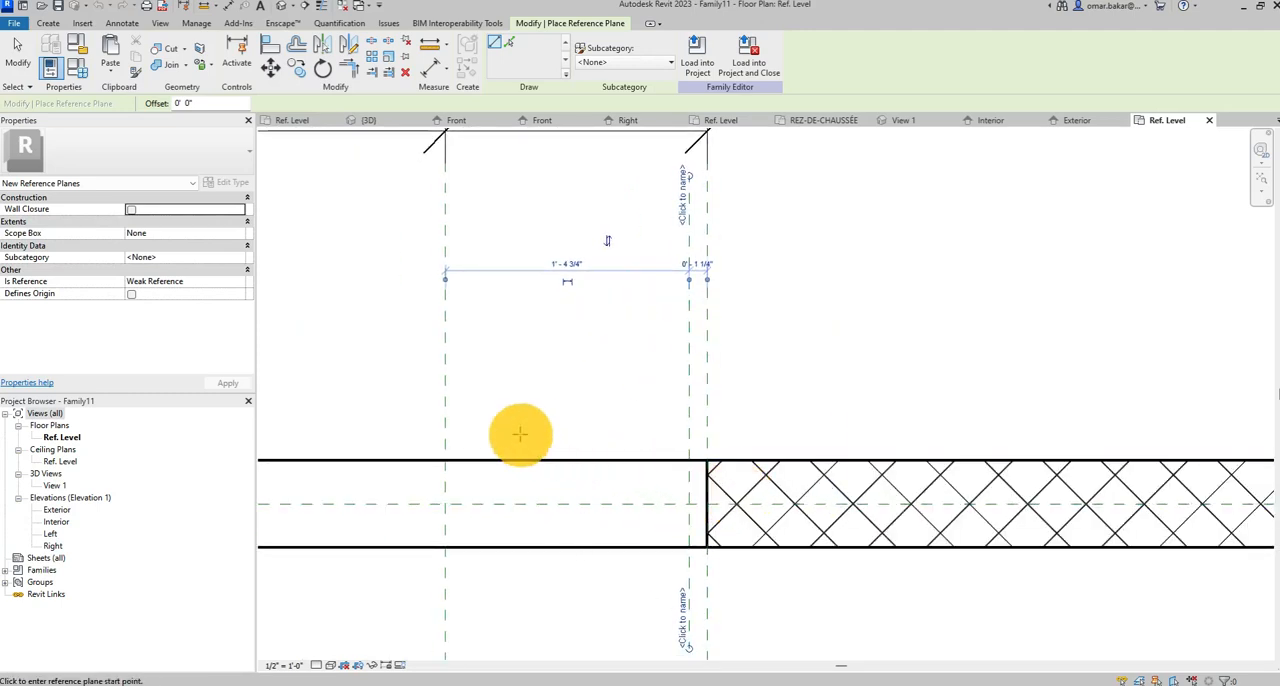
middle_click_drag(520, 433, 657, 420)
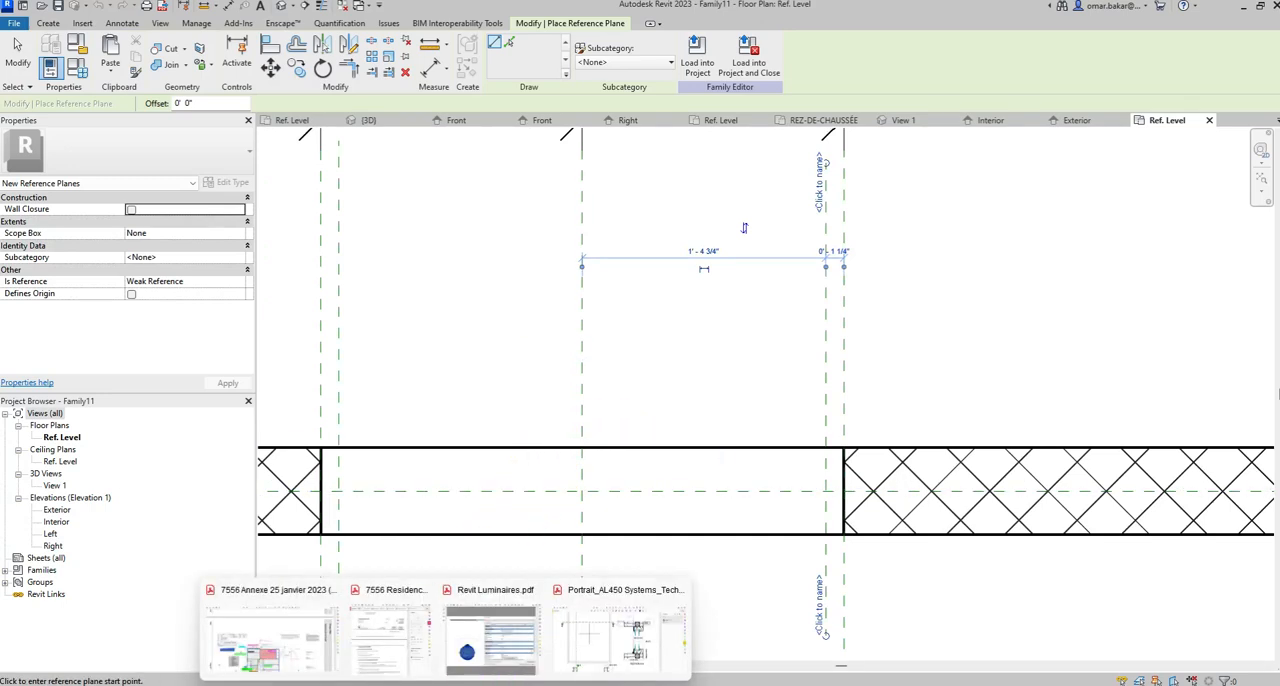
left_click(621, 639)
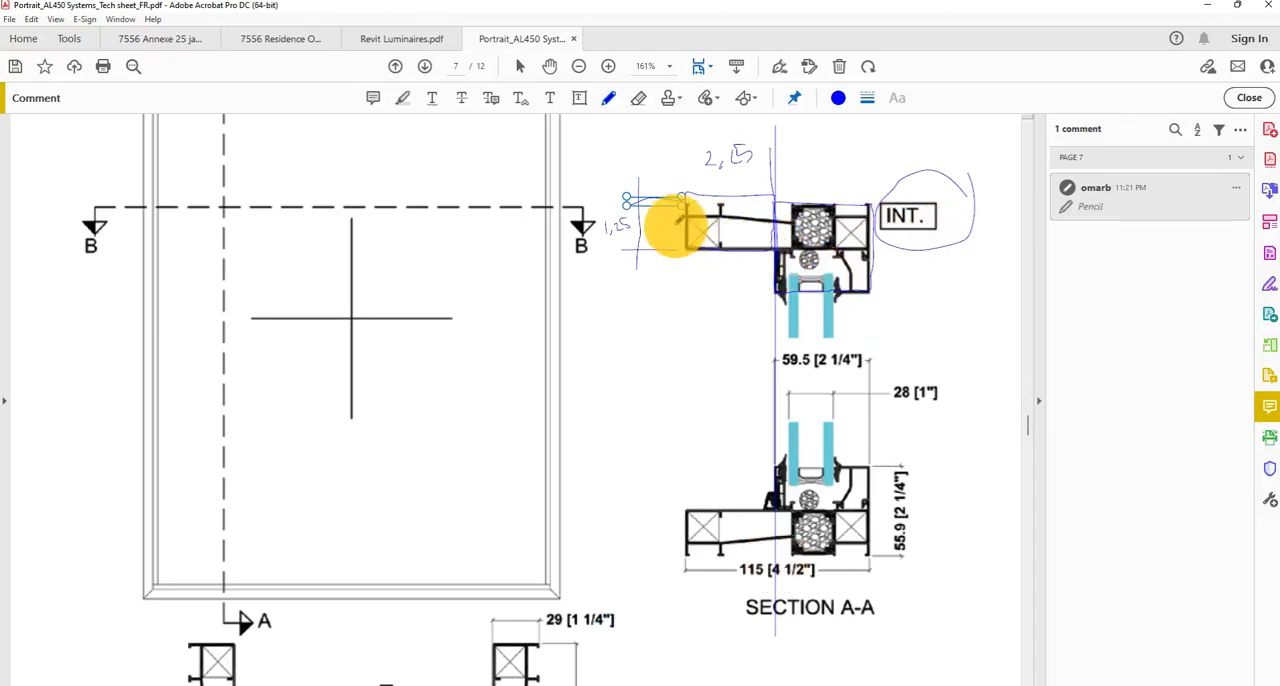
scroll(629, 323, "down", 4)
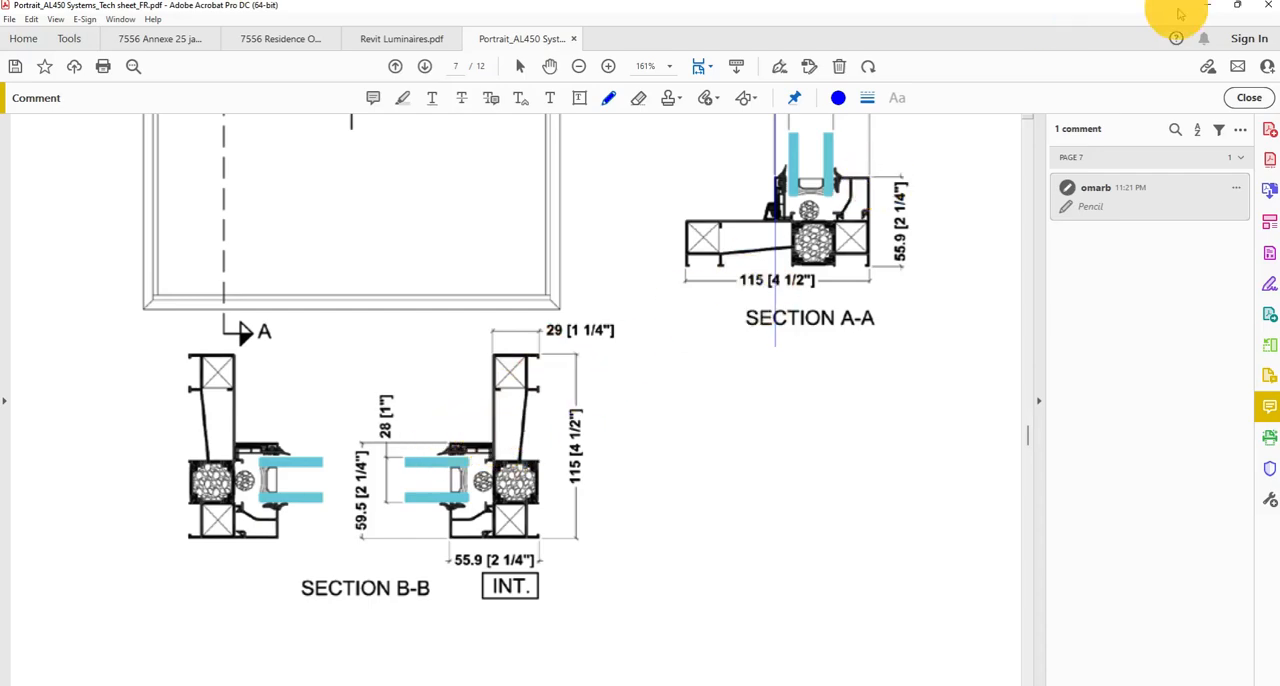
Switch to Revit and add a vertical reference plane 1" inside the left inner reference plane, toward the center.
left_click(1220, 5)
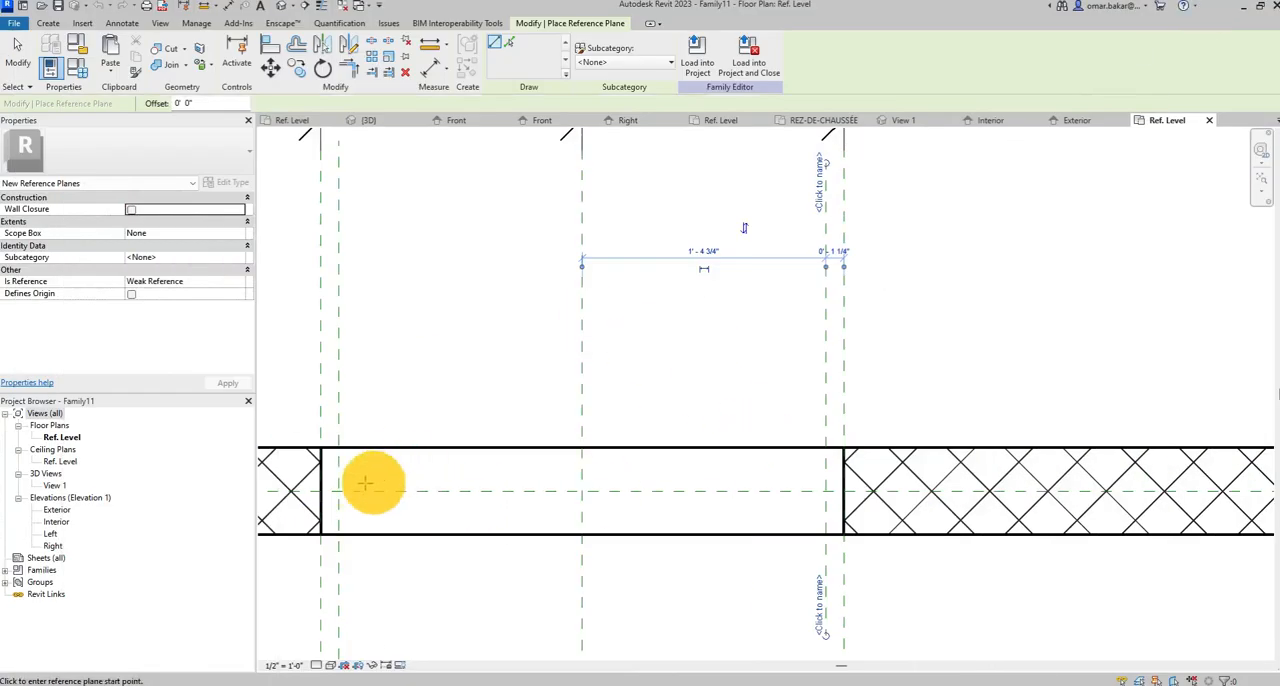
left_click(18, 50)
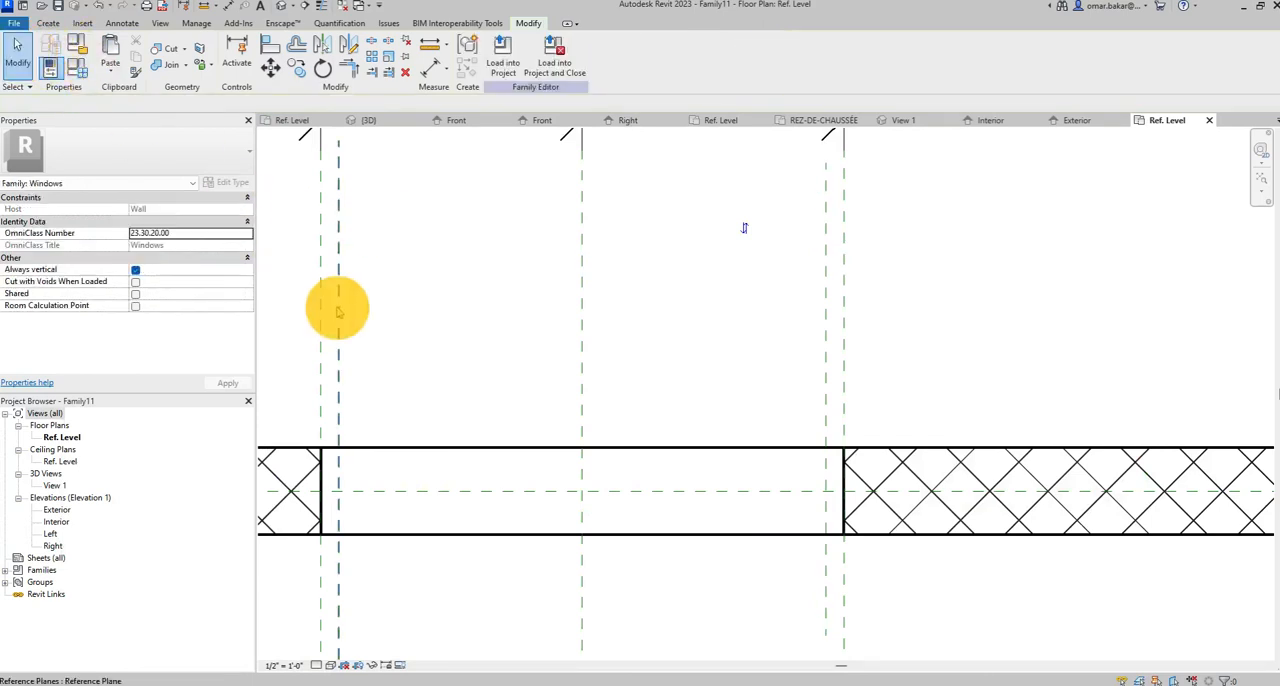
left_click(338, 308)
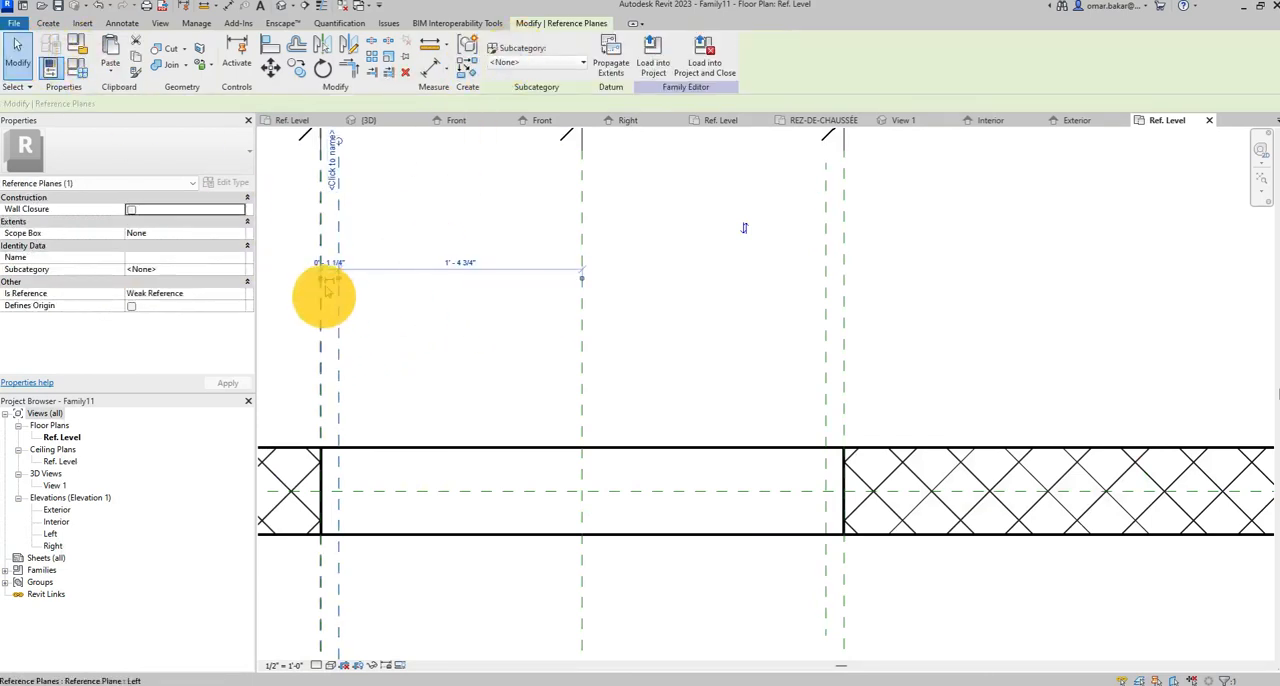
left_click(48, 23)
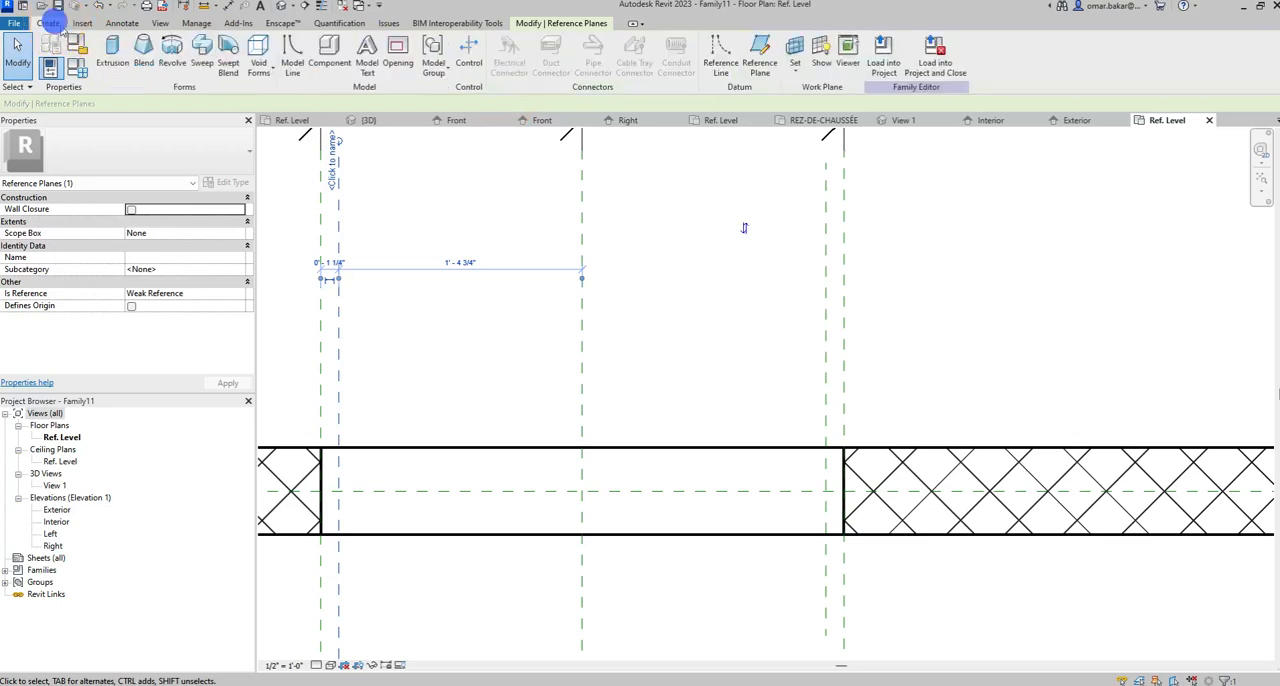
left_click(767, 49)
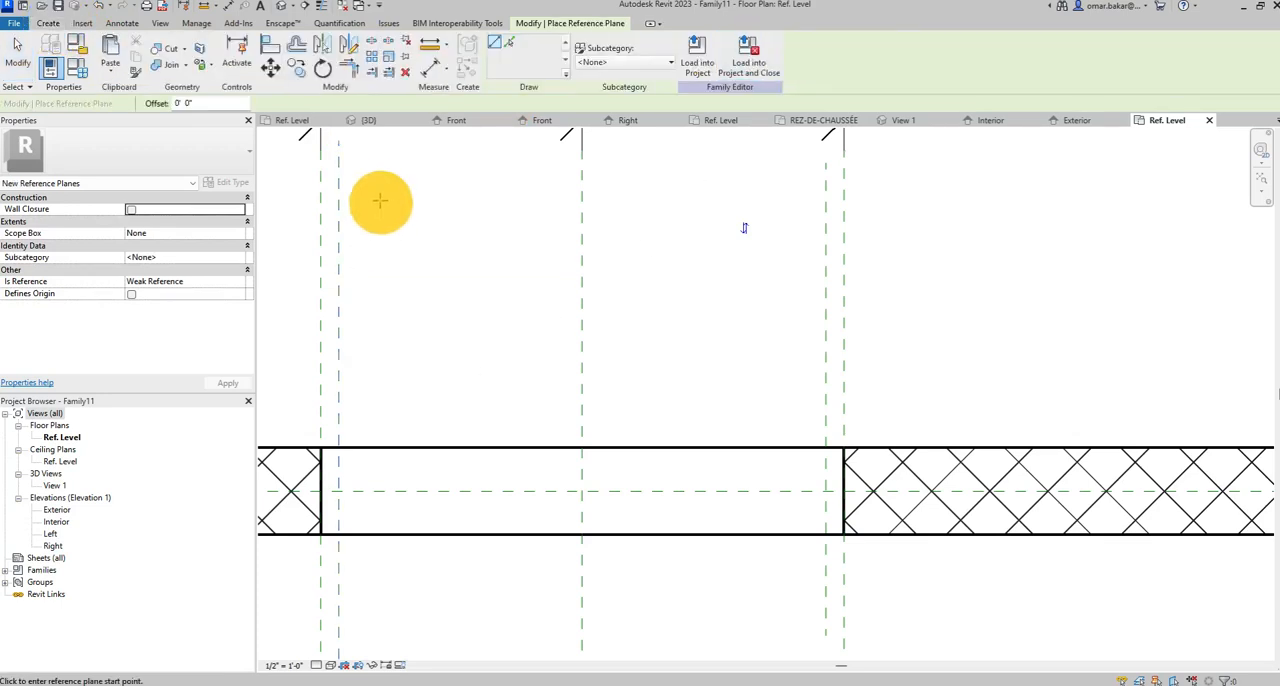
left_click(379, 193)
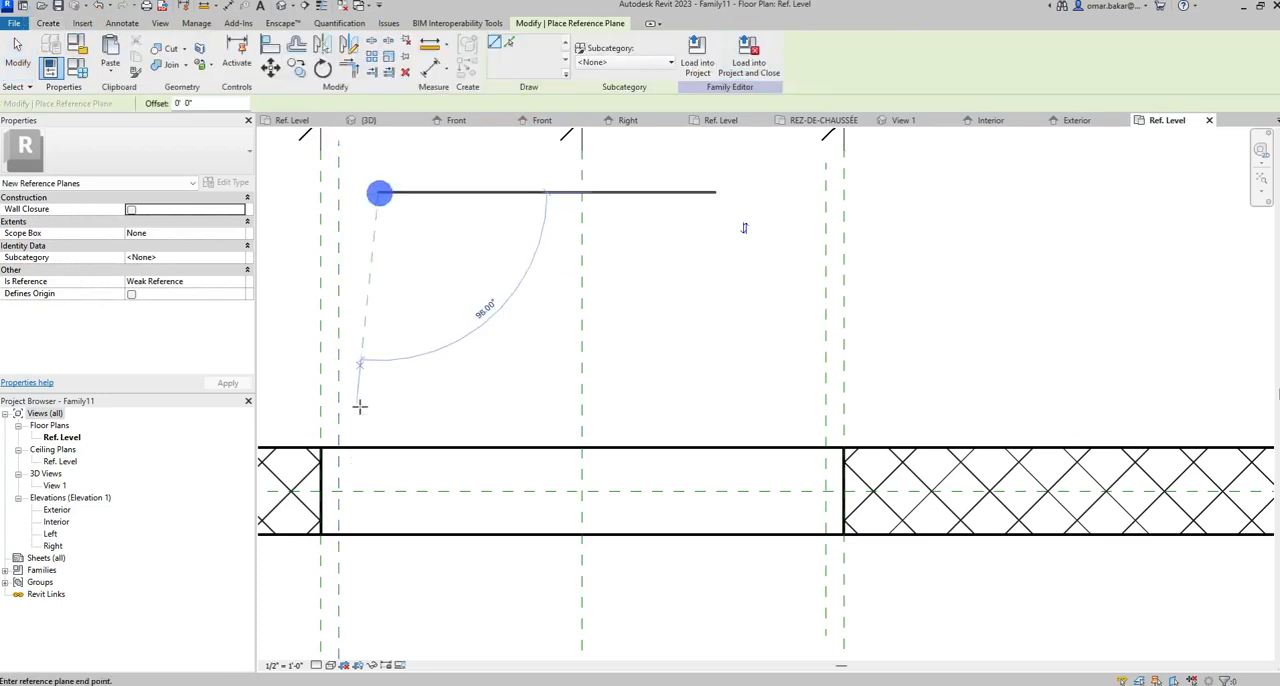
left_click(378, 617)
left_click(360, 268)
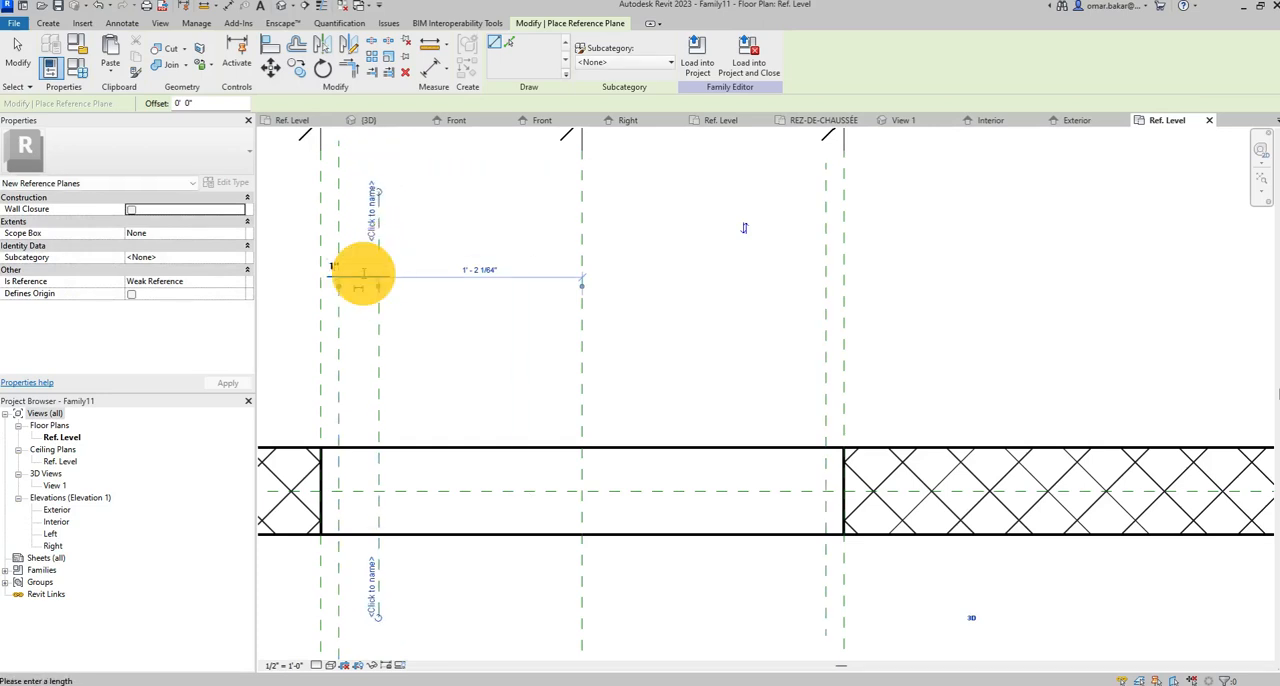
key("Return")
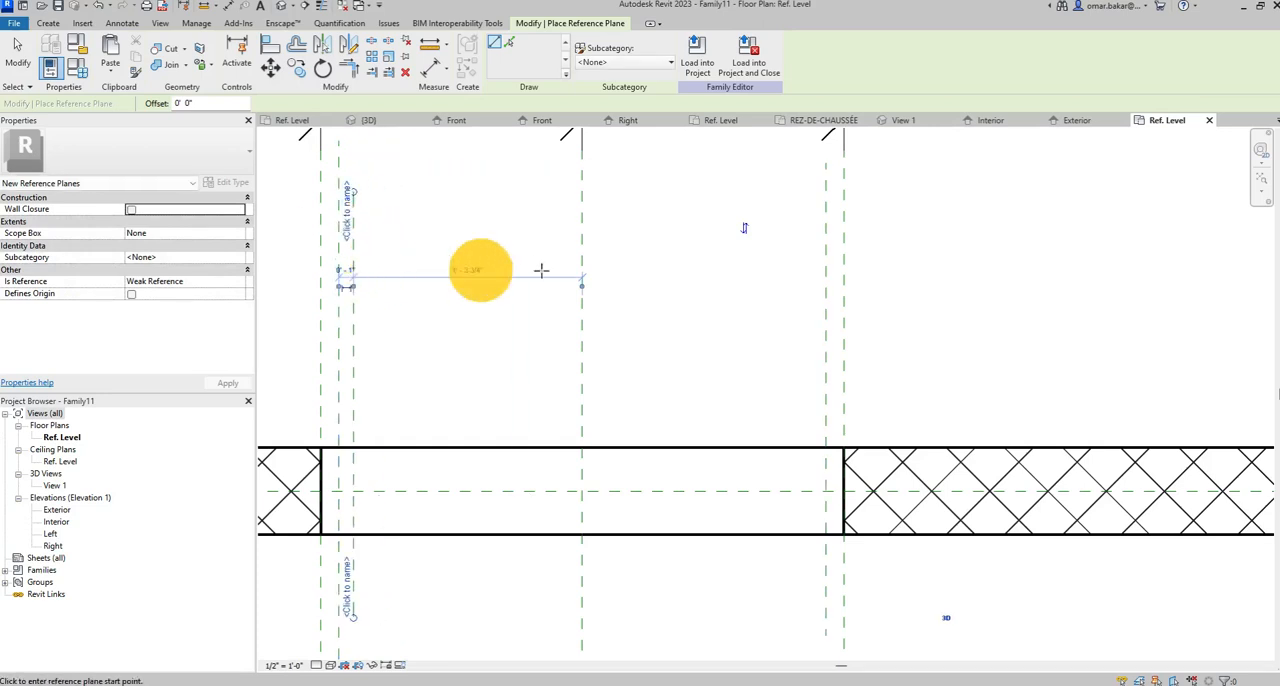
Mirror the new innermost left reference plane about the center plane onto the right side of the opening.
left_click(18, 50)
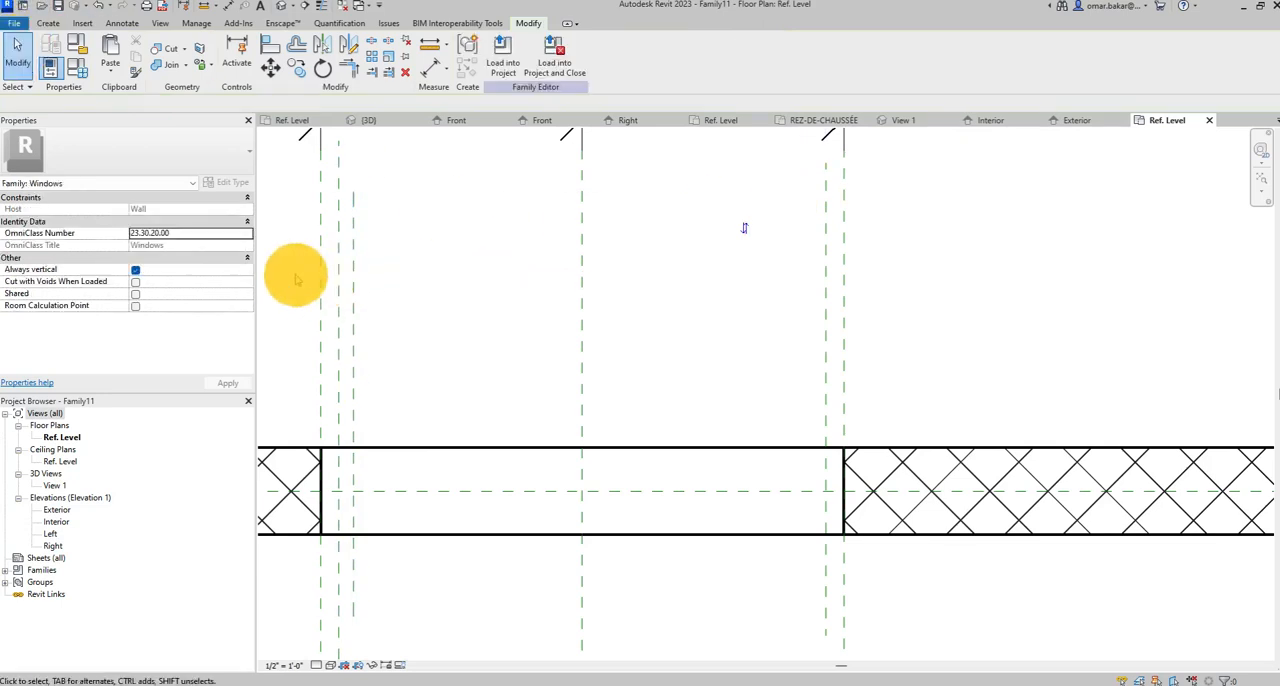
left_click(352, 293)
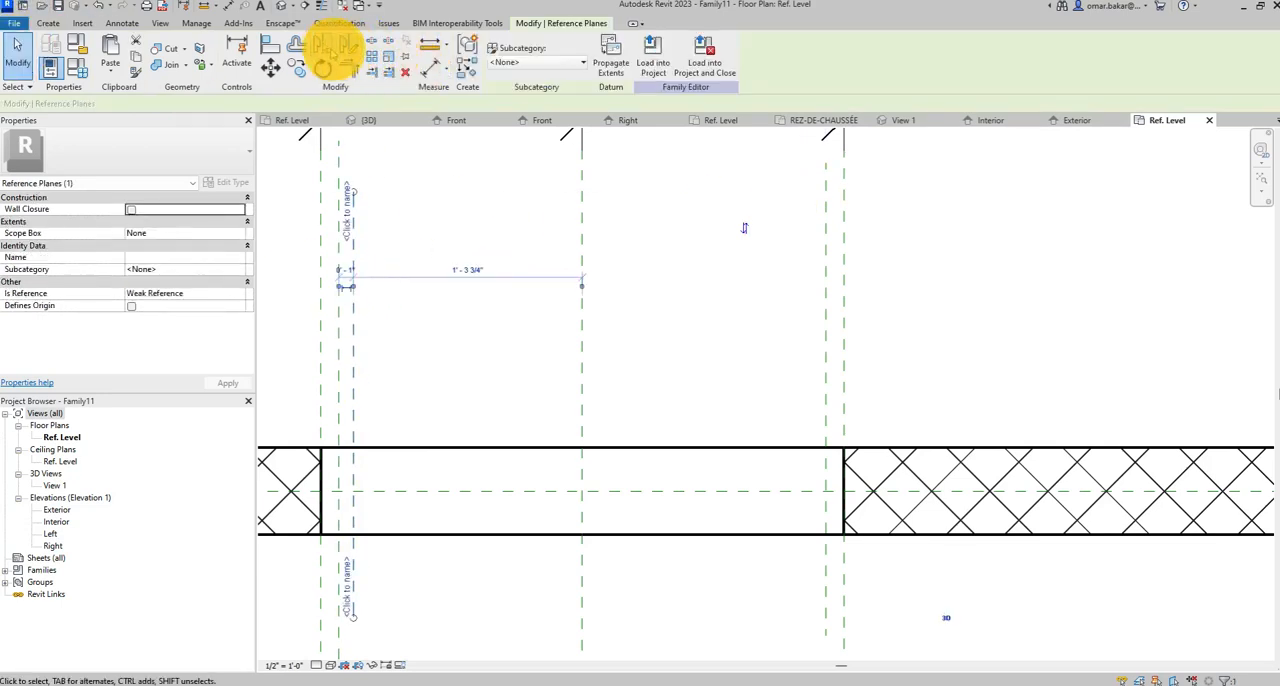
left_click(325, 47)
left_click(583, 305)
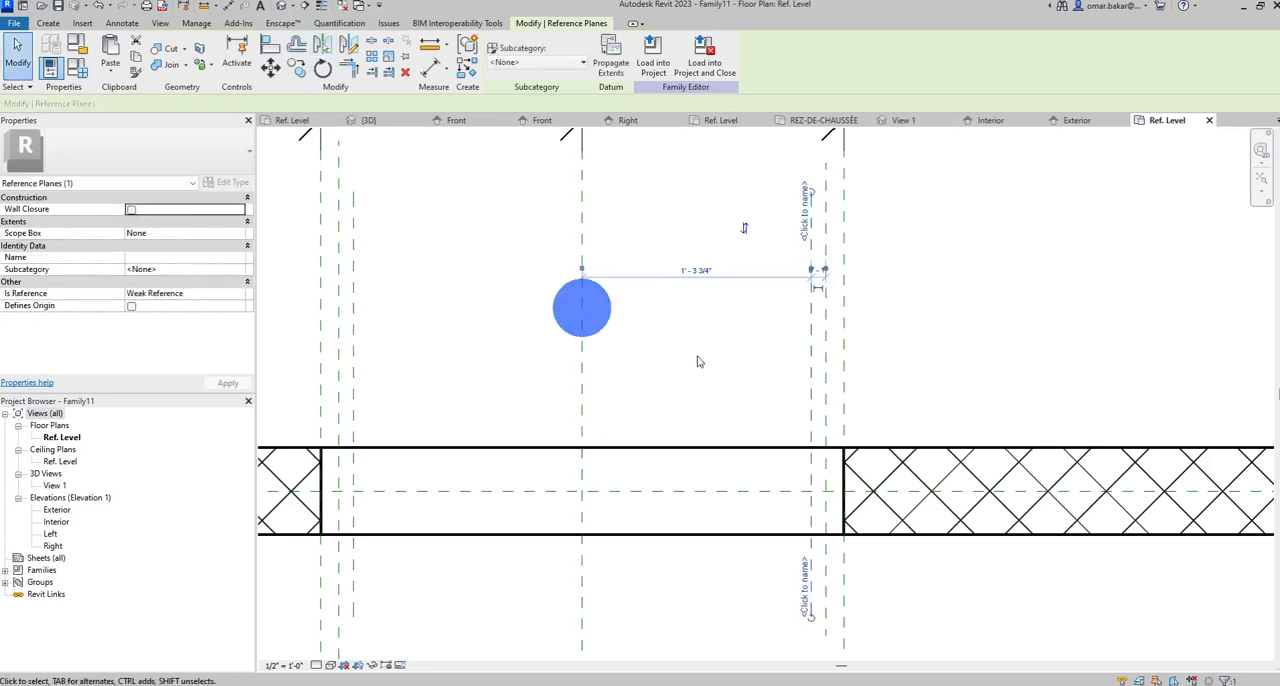
left_click(18, 58)
left_click(18, 58)
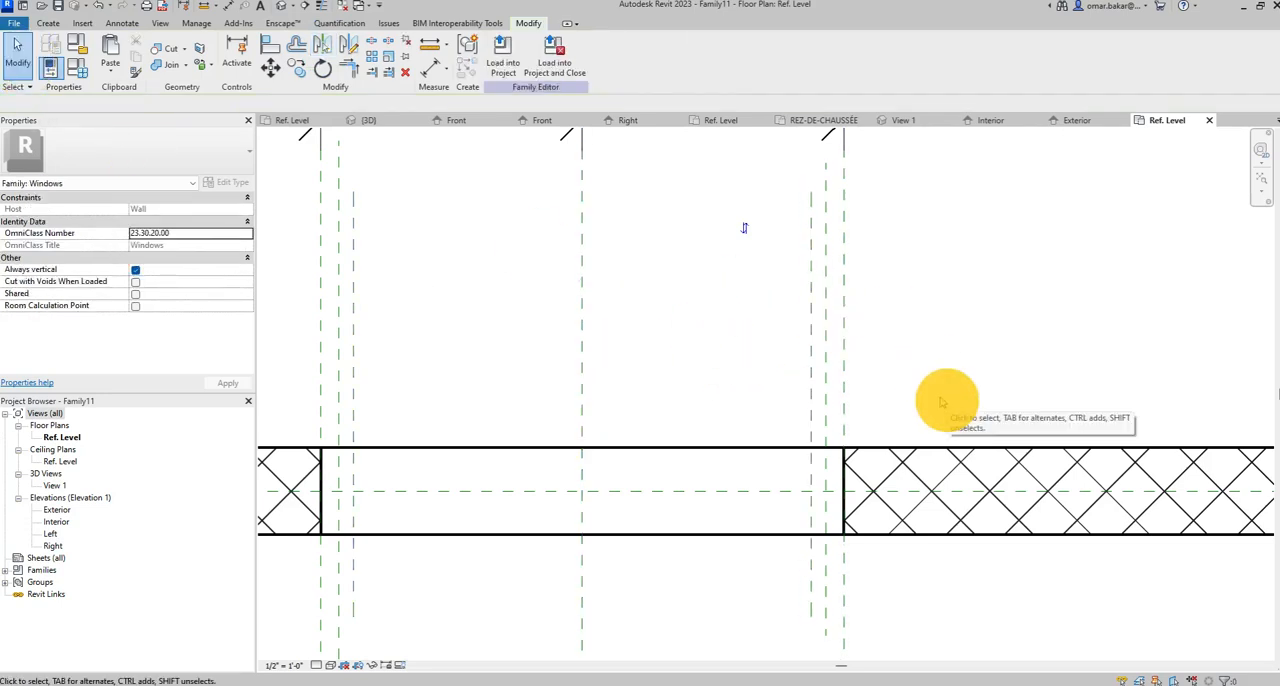
Place an aligned dimension between the opening's left edge plane and the adjacent inner reference plane.
middle_click_drag(457, 243, 543, 371)
scroll(597, 347, "up", 1)
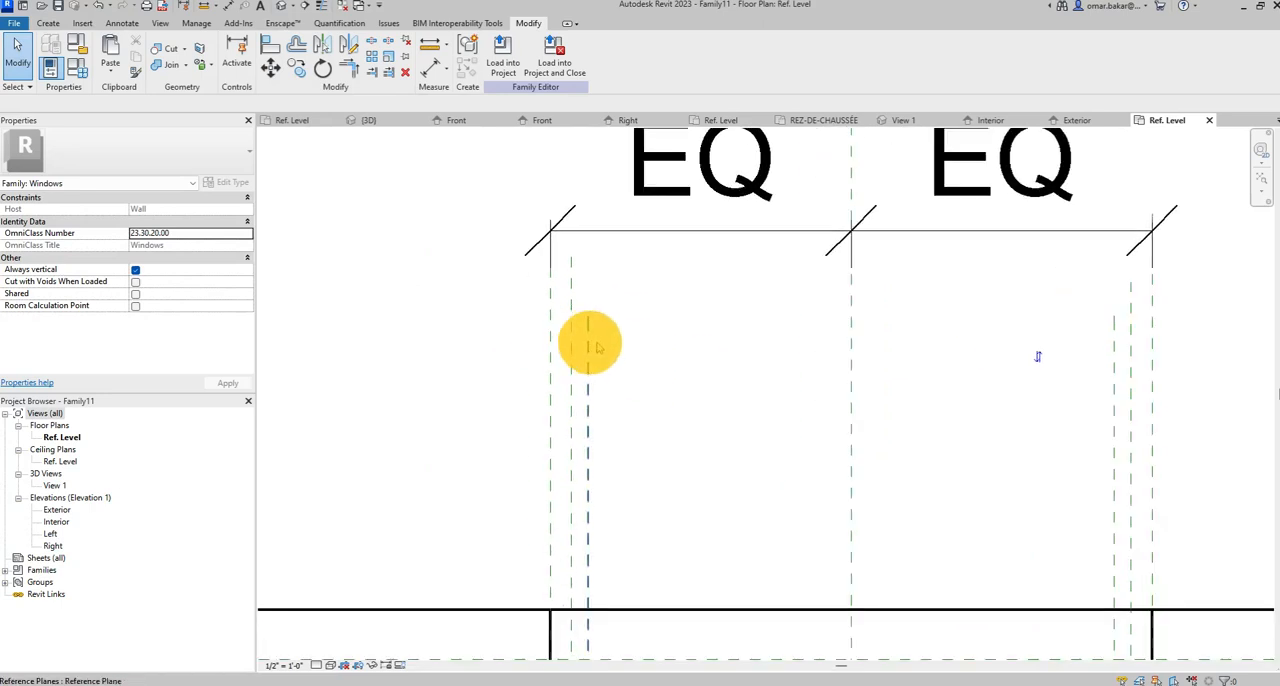
middle_click_drag(637, 328, 616, 405)
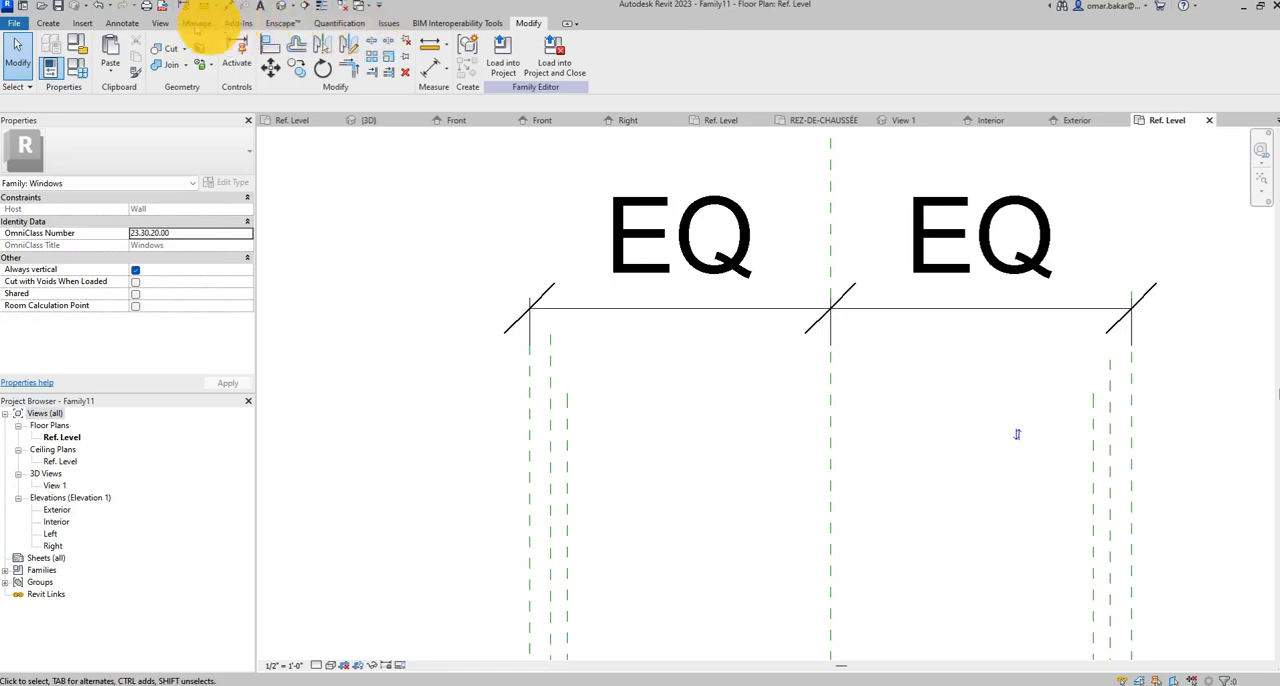
left_click(123, 22)
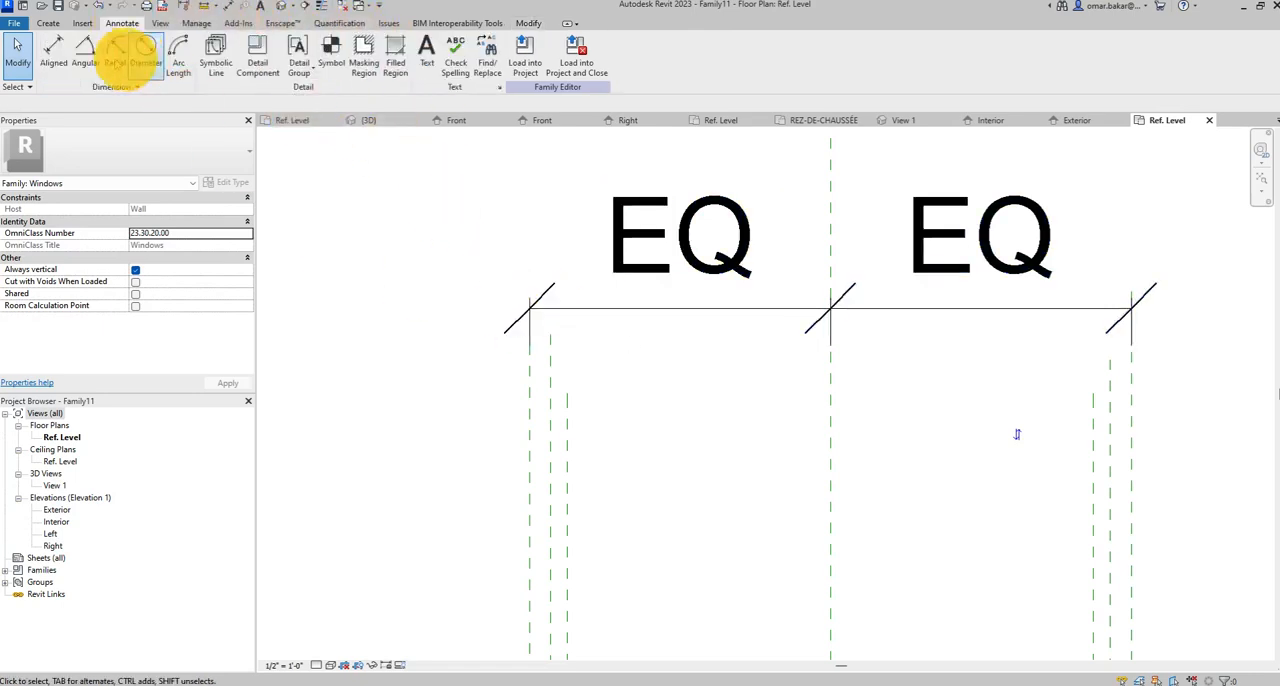
left_click(57, 50)
left_click(528, 423)
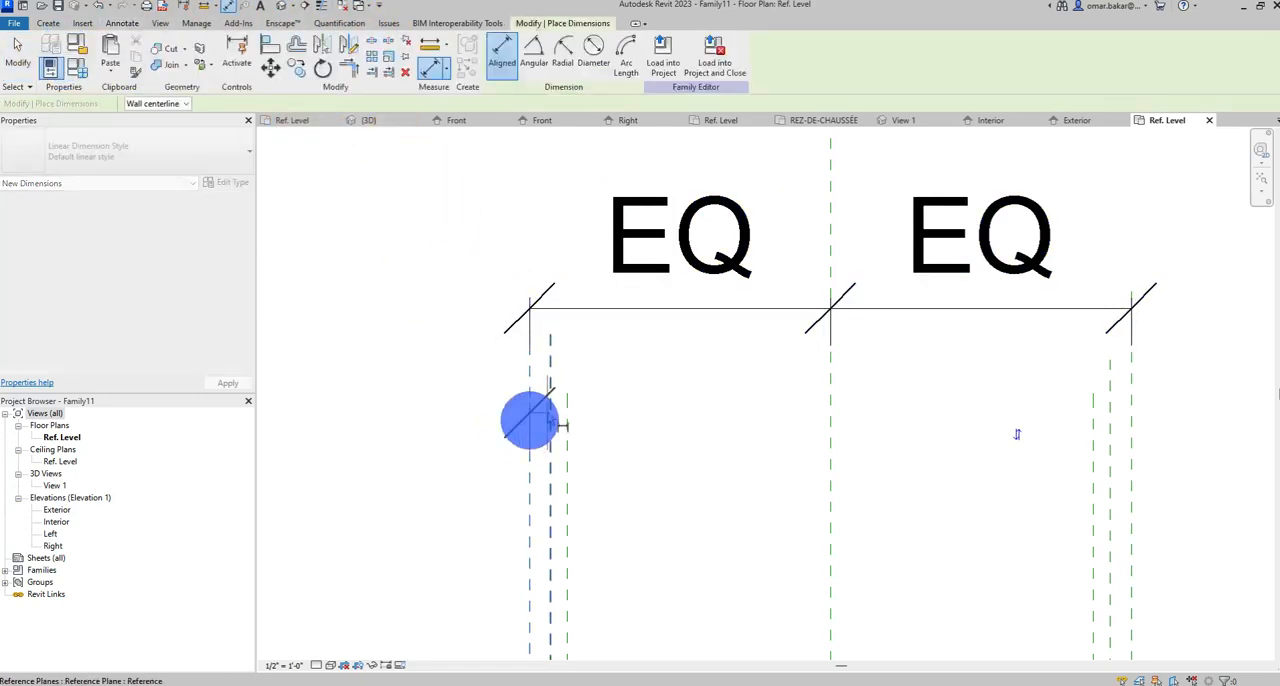
left_click(553, 412)
middle_click_drag(580, 229, 566, 471)
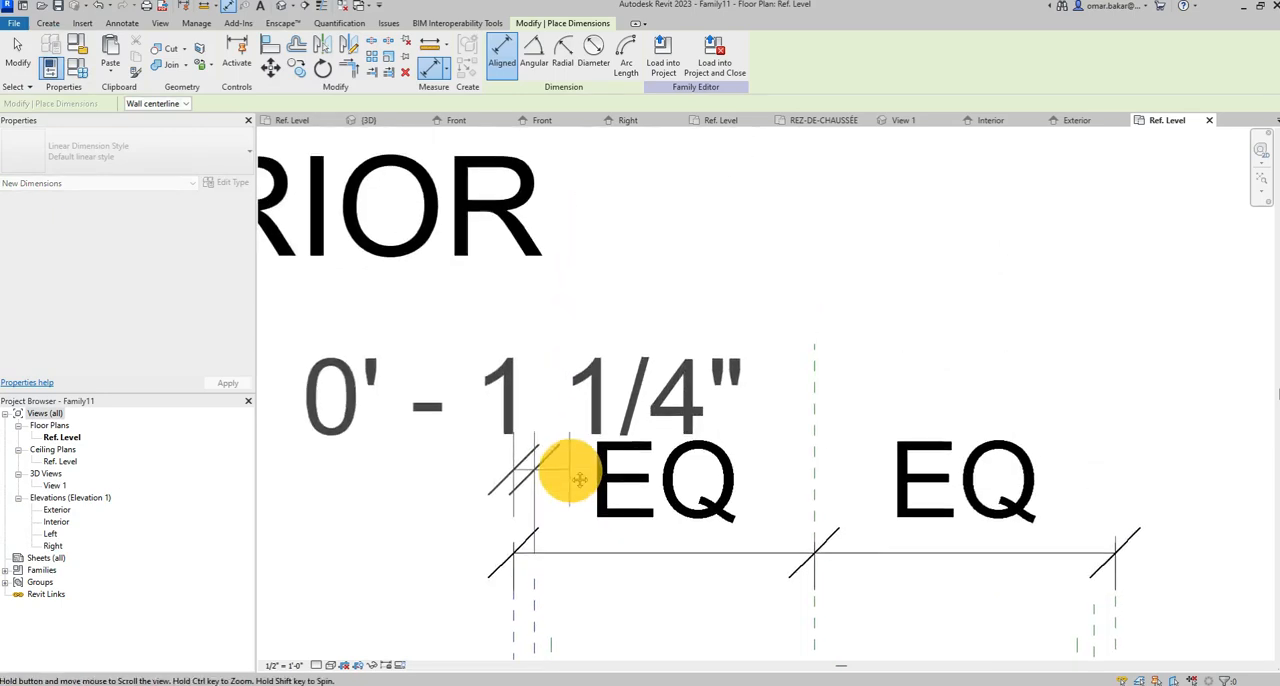
scroll(565, 378, "down", 3)
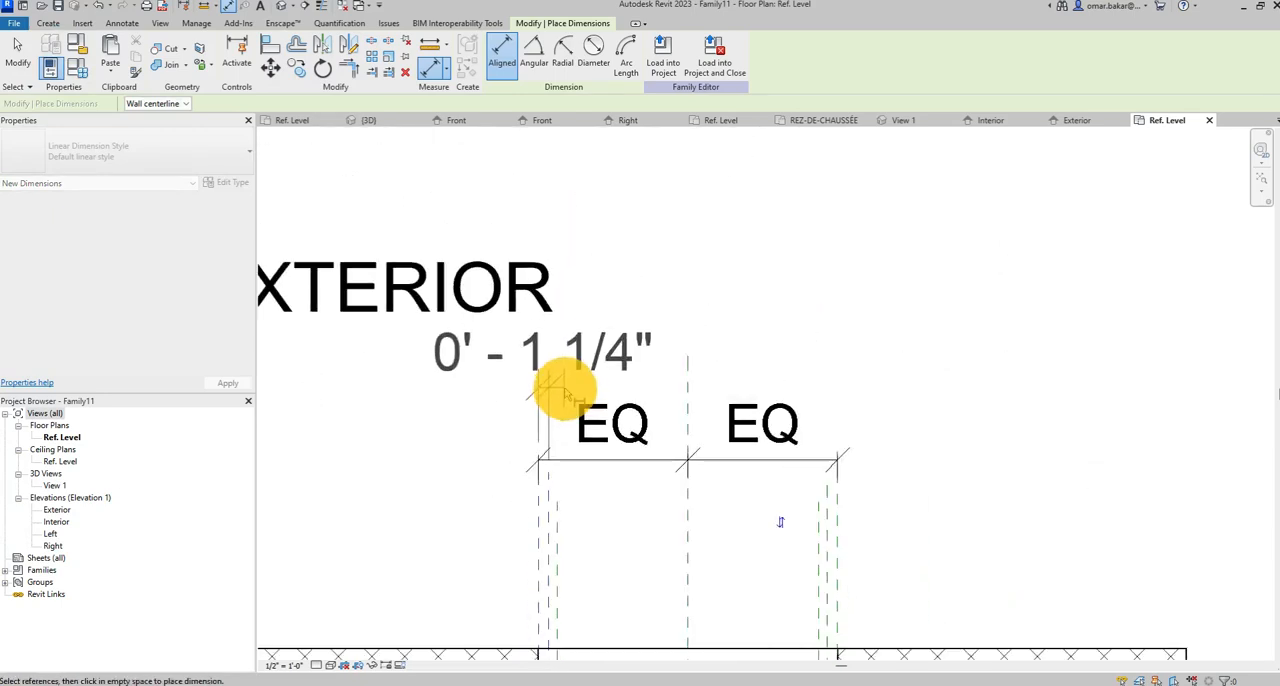
left_click(572, 531)
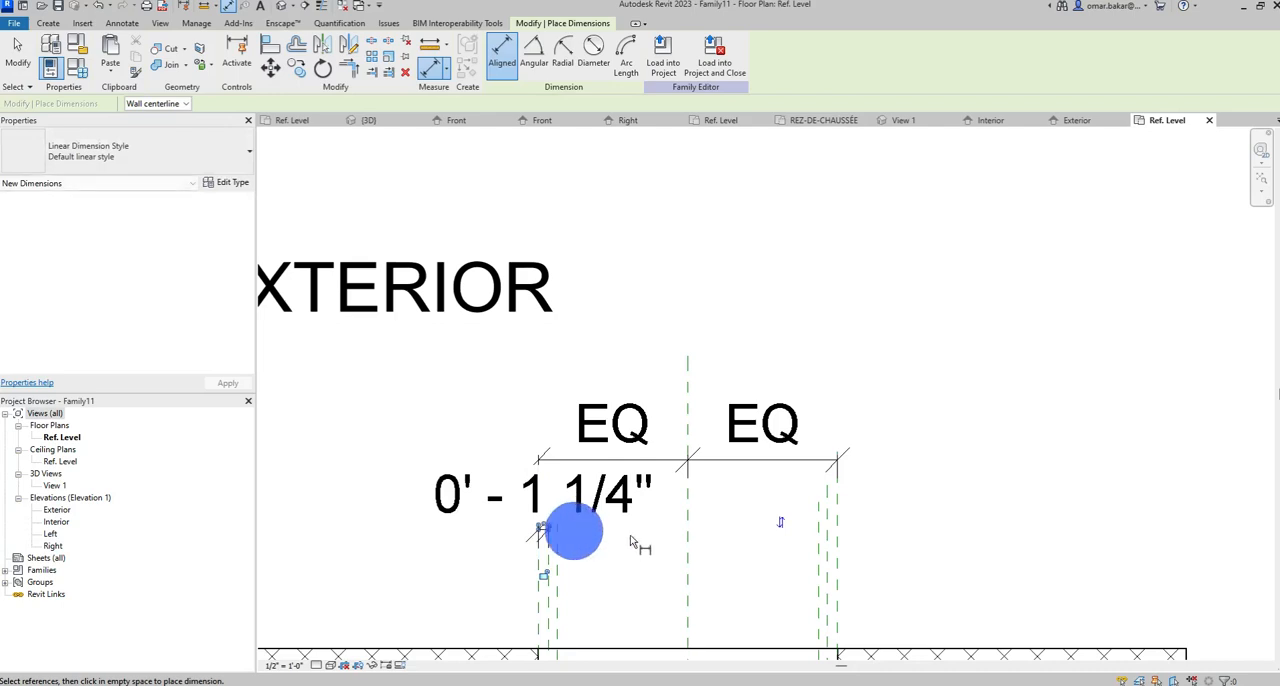
Set the floor plan's view scale to 1 1/2" = 1'-0".
left_click(285, 665)
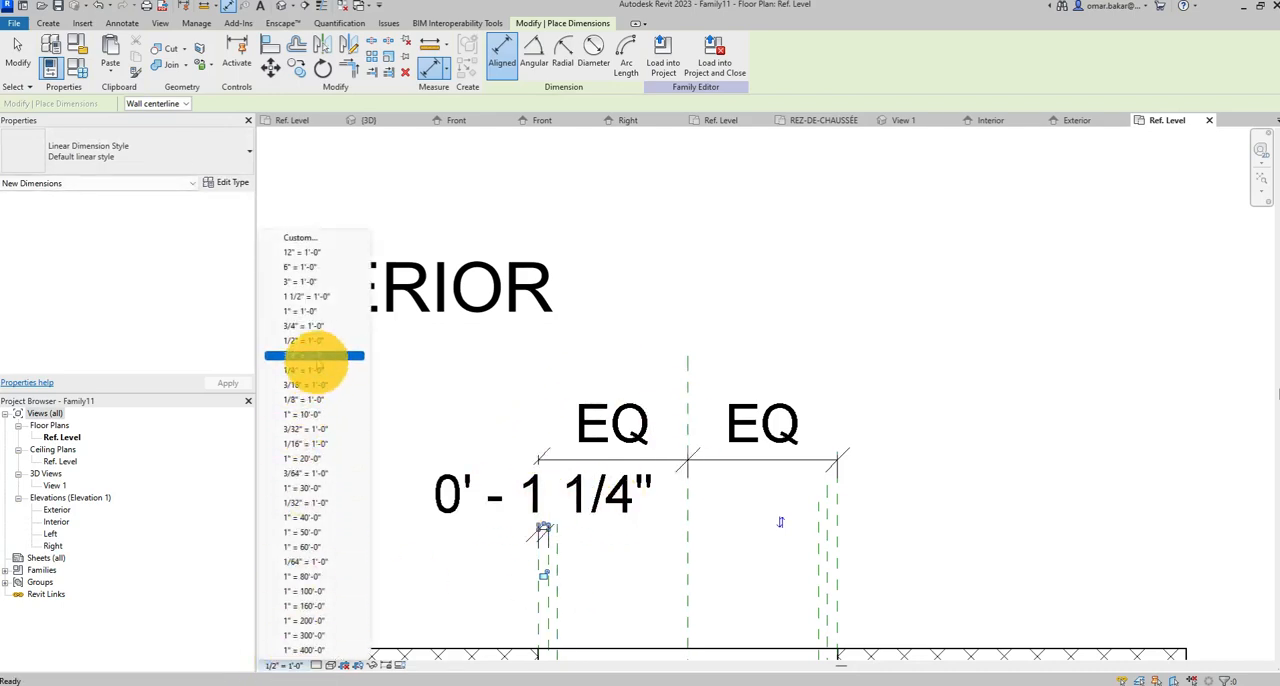
left_click(315, 297)
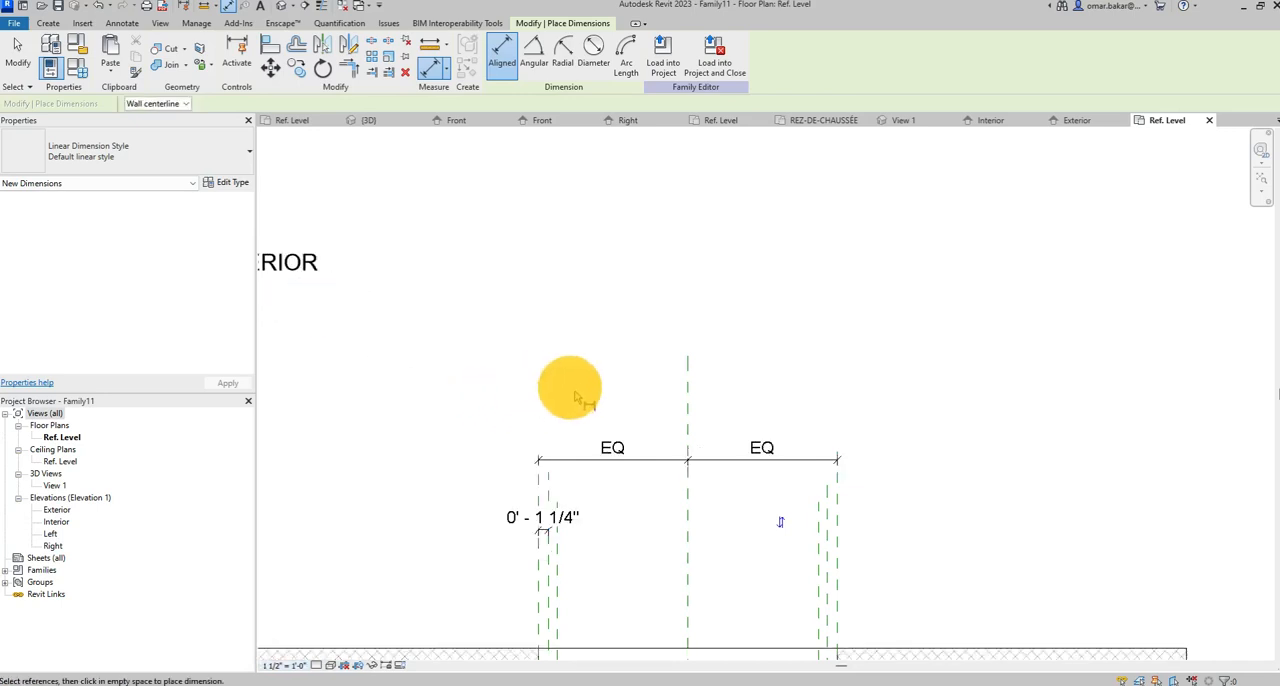
scroll(620, 420, "down", 2)
scroll(466, 380, "up", 4)
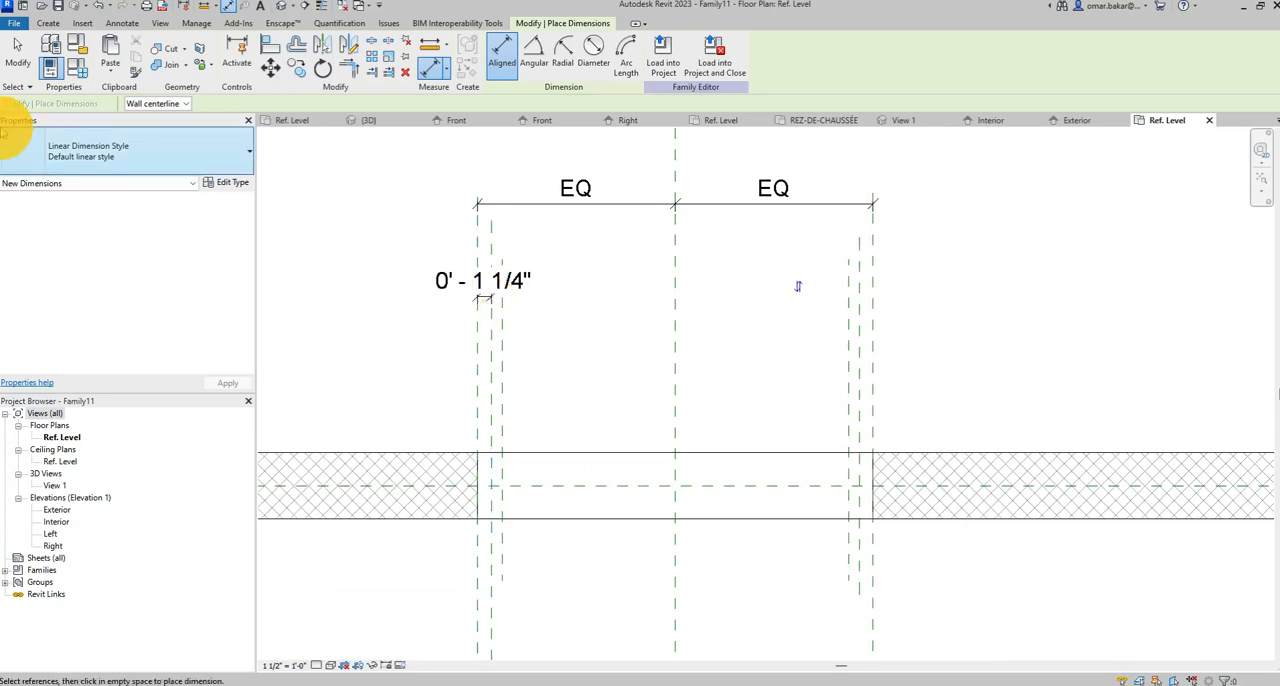
Lock the dimension between the opening's left edge plane and the adjacent inner reference plane.
left_click(17, 55)
left_click(483, 297)
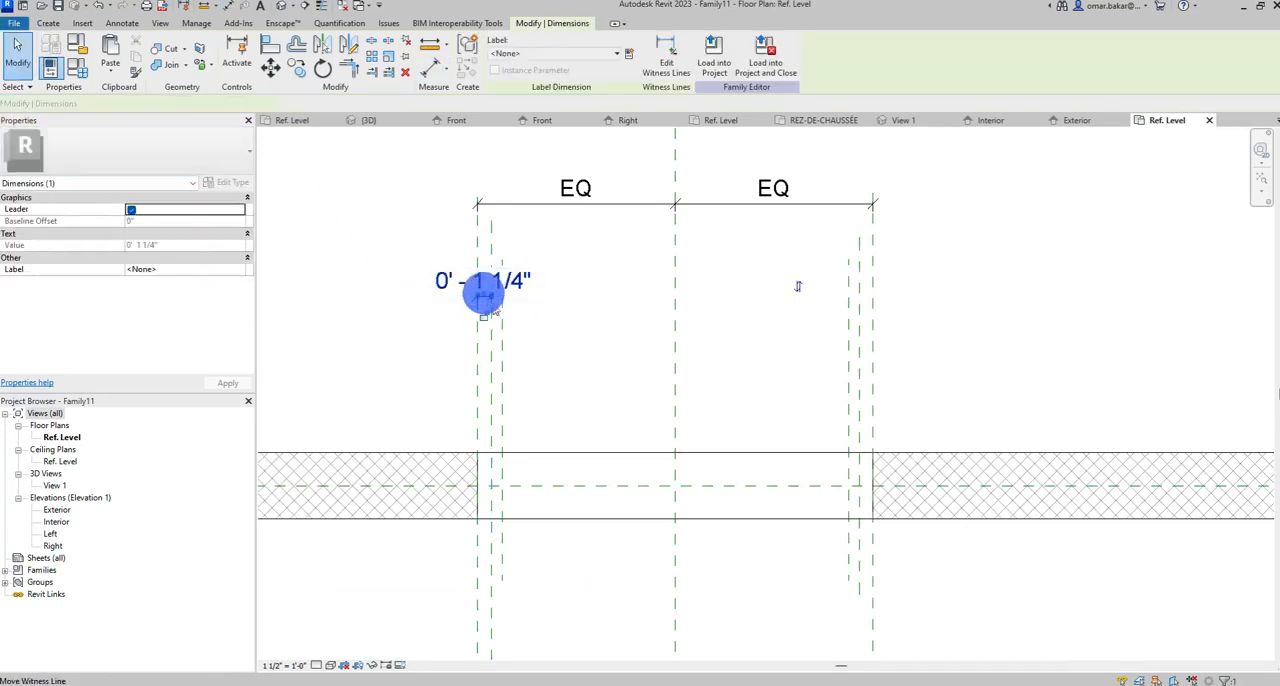
left_click(484, 317)
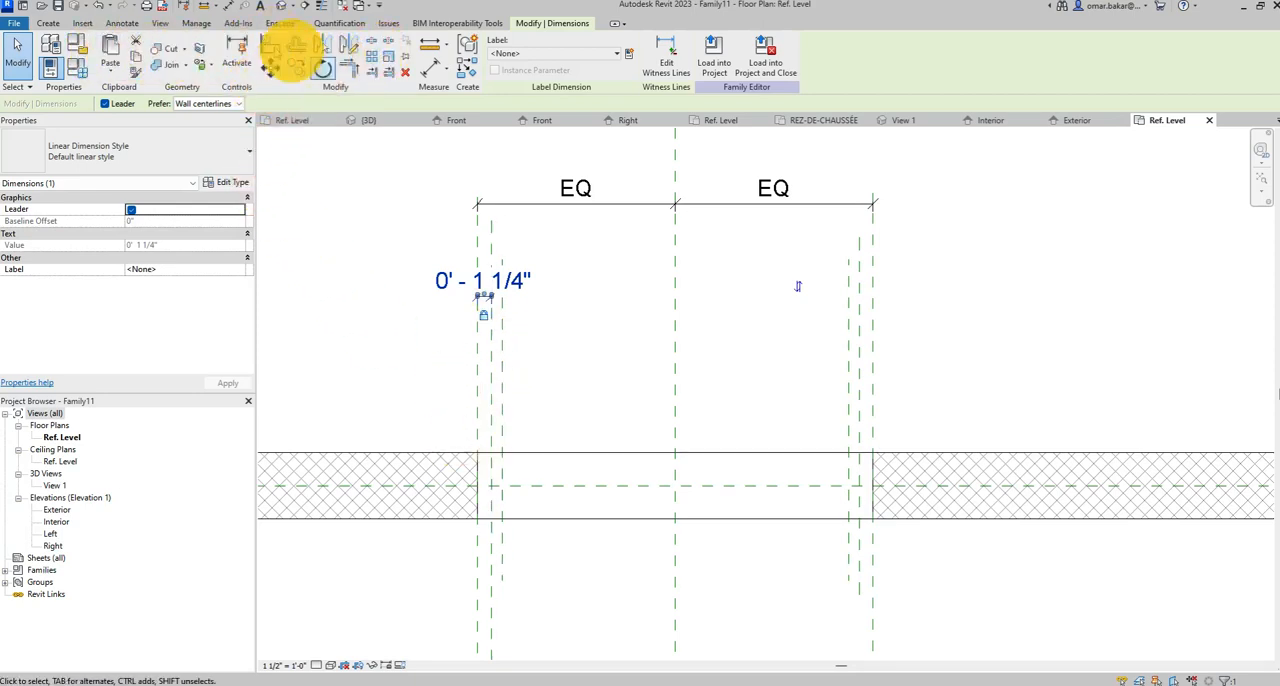
Add an aligned dimension between the two inner reference planes on the left side of the opening and lock it.
left_click(121, 23)
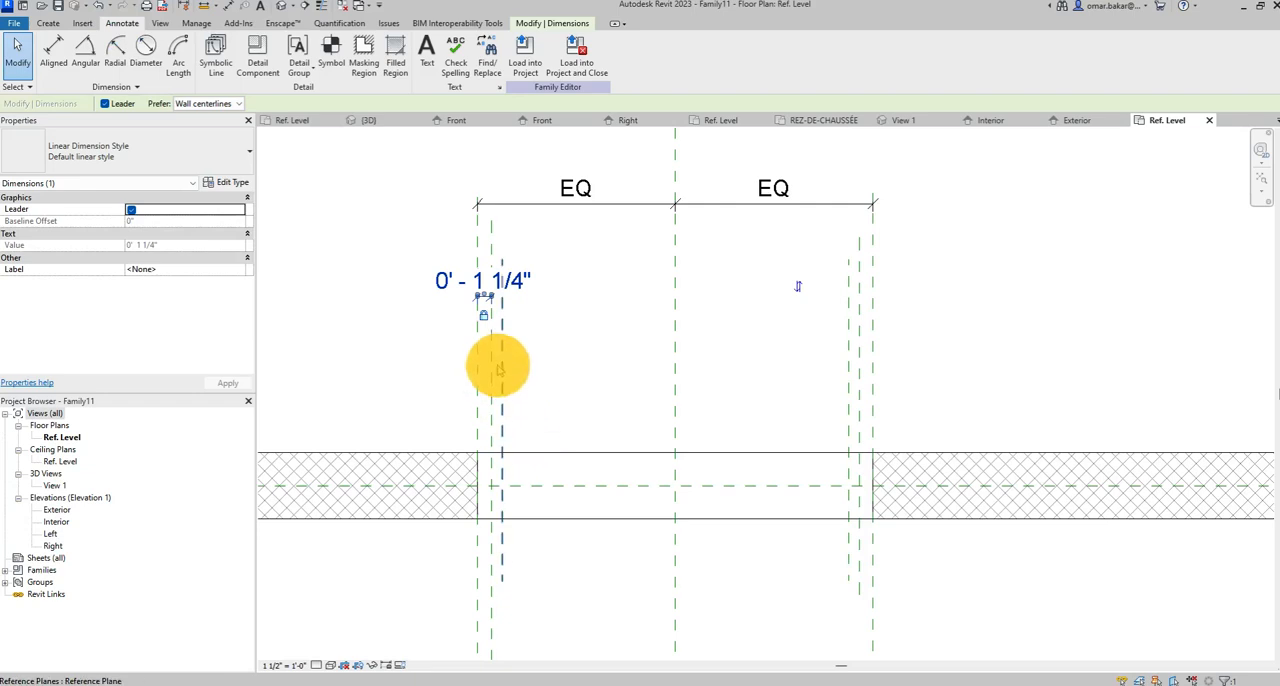
left_click(54, 50)
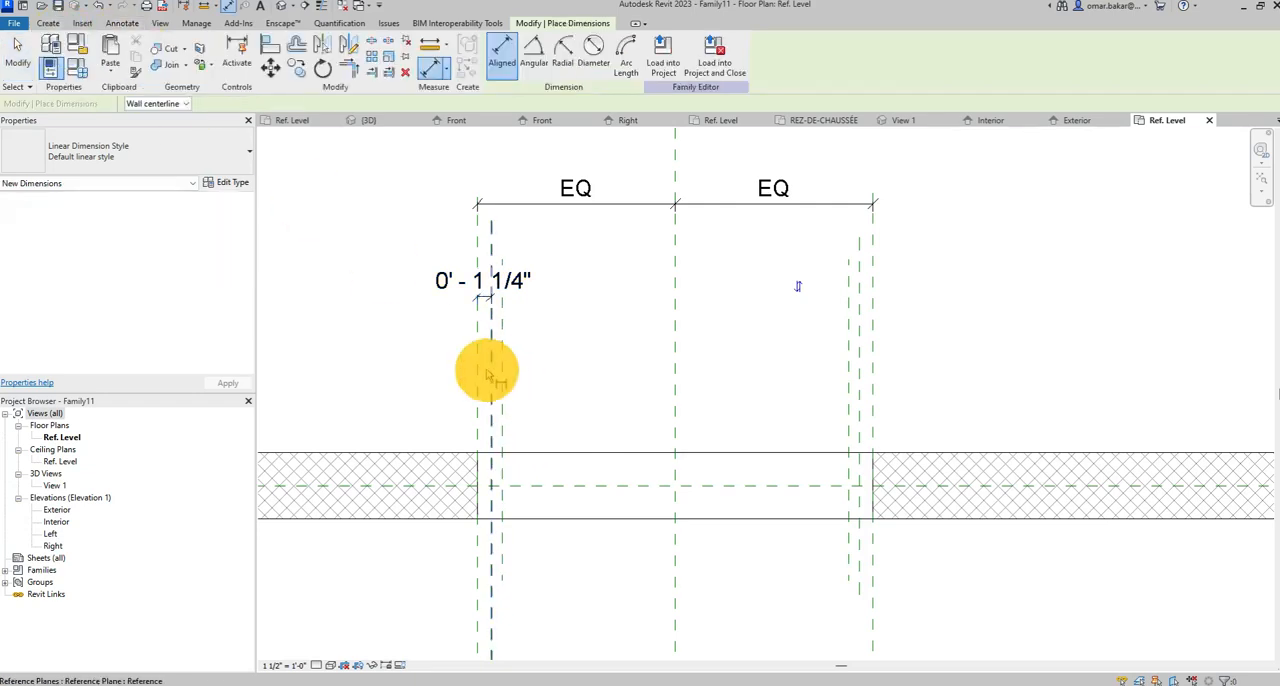
left_click(490, 372)
left_click(502, 372)
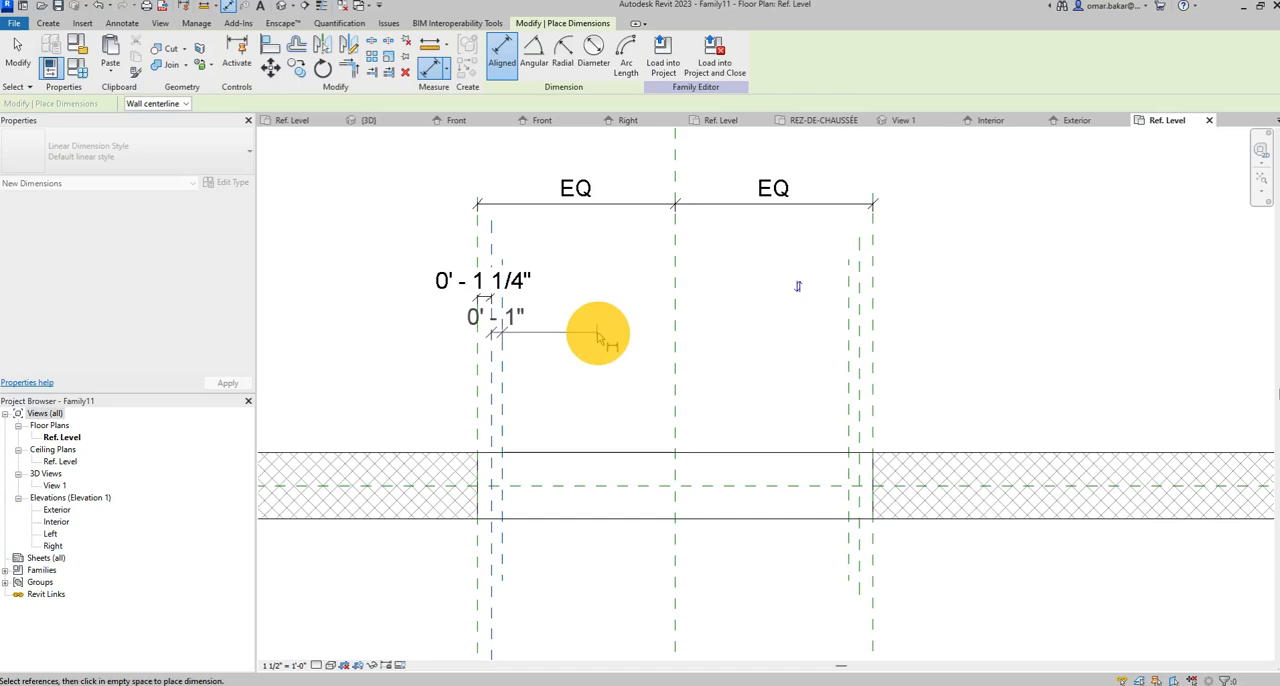
left_click(597, 337)
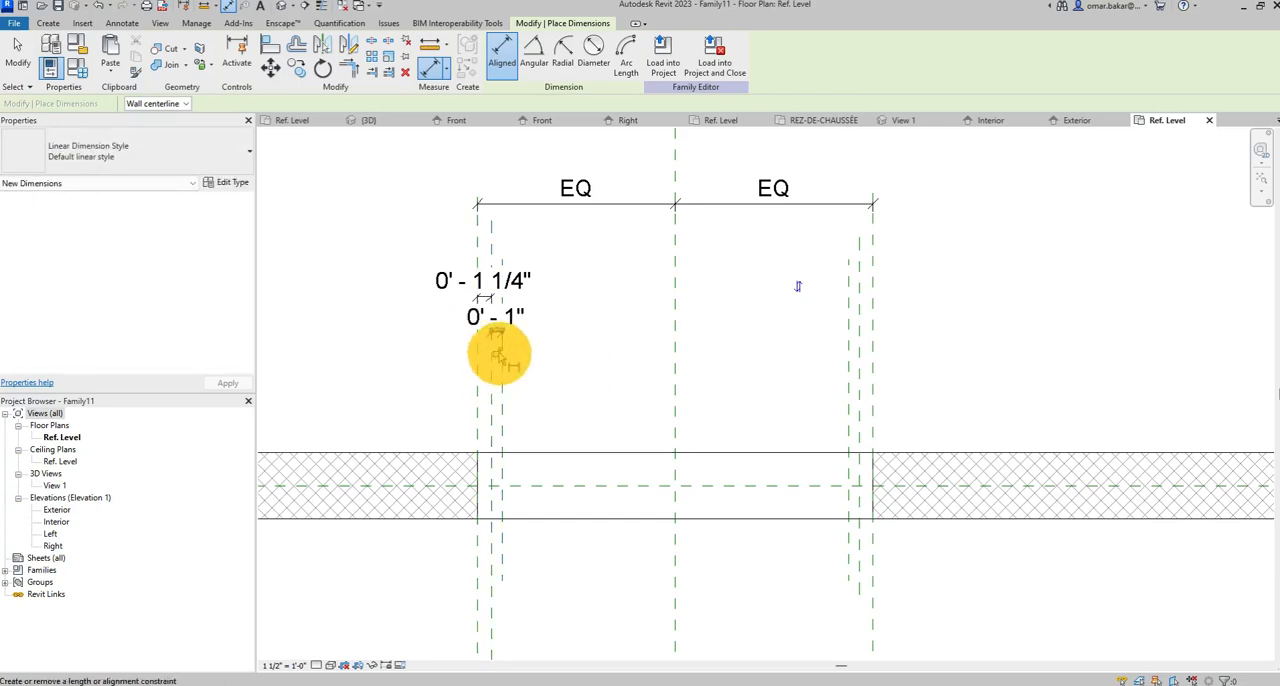
left_click(496, 351)
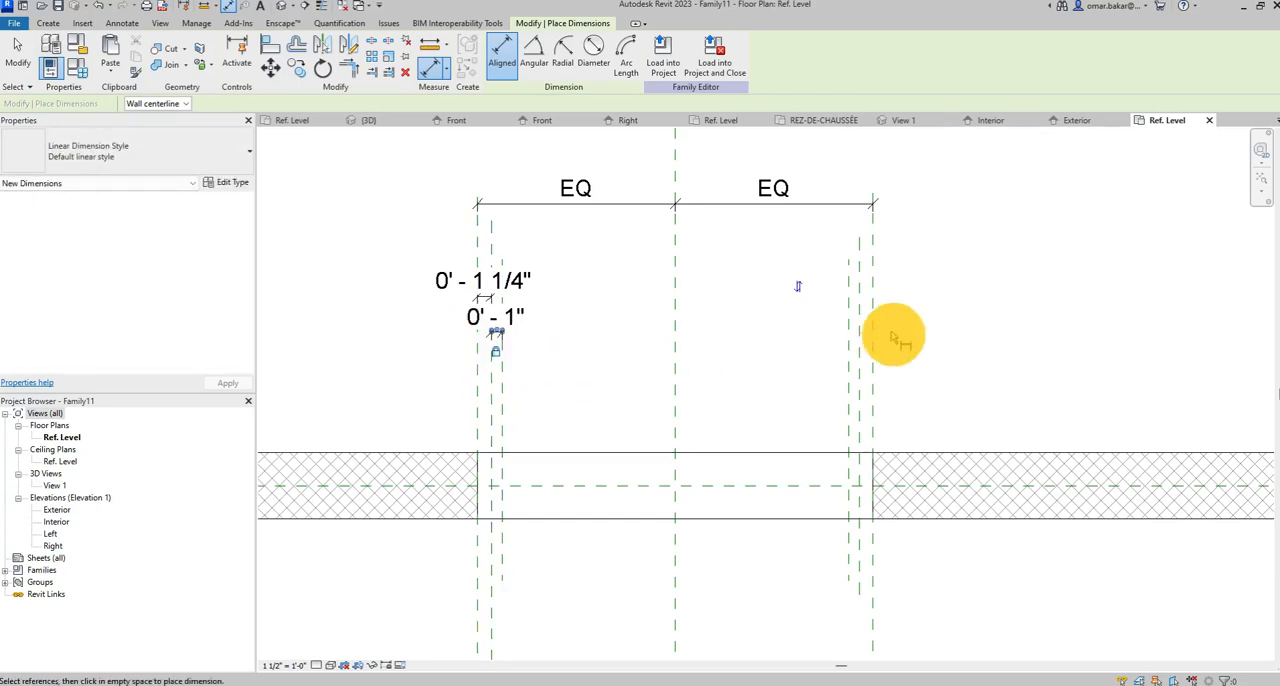
Dimension from the opening's right edge plane to the adjacent inner reference plane and lock the dimension.
scroll(879, 298, "up", 3)
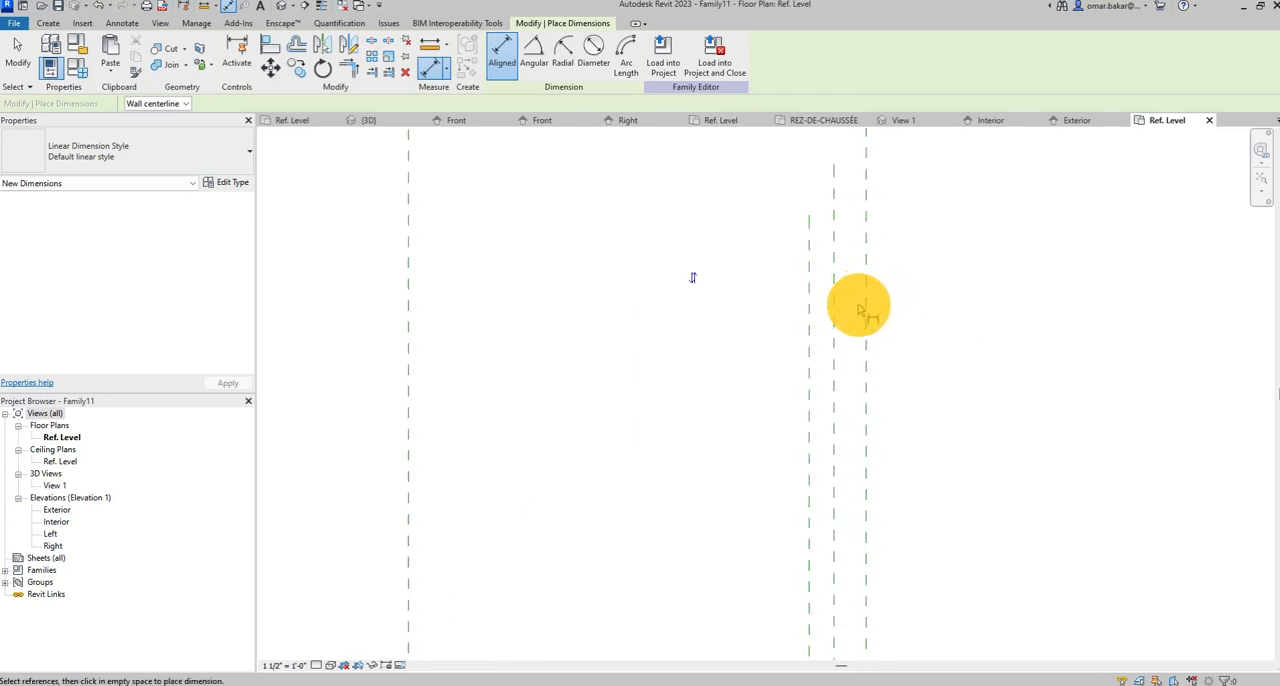
scroll(859, 309, "down", 3)
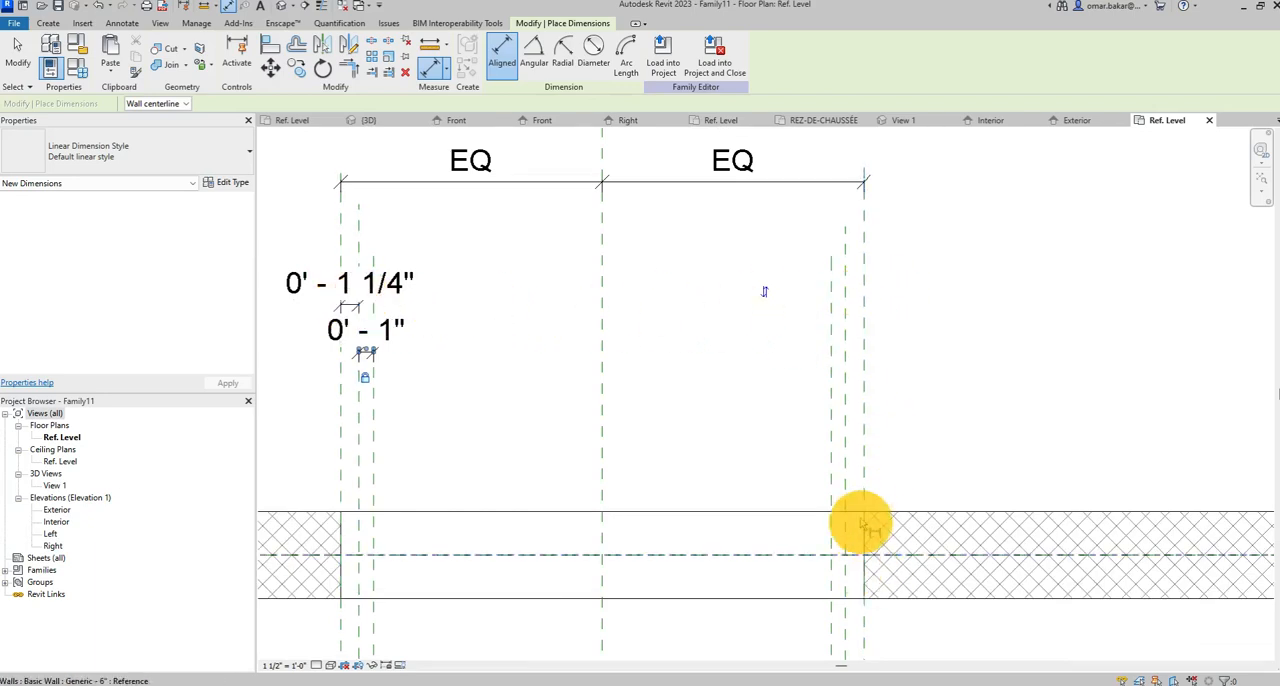
left_click(860, 307)
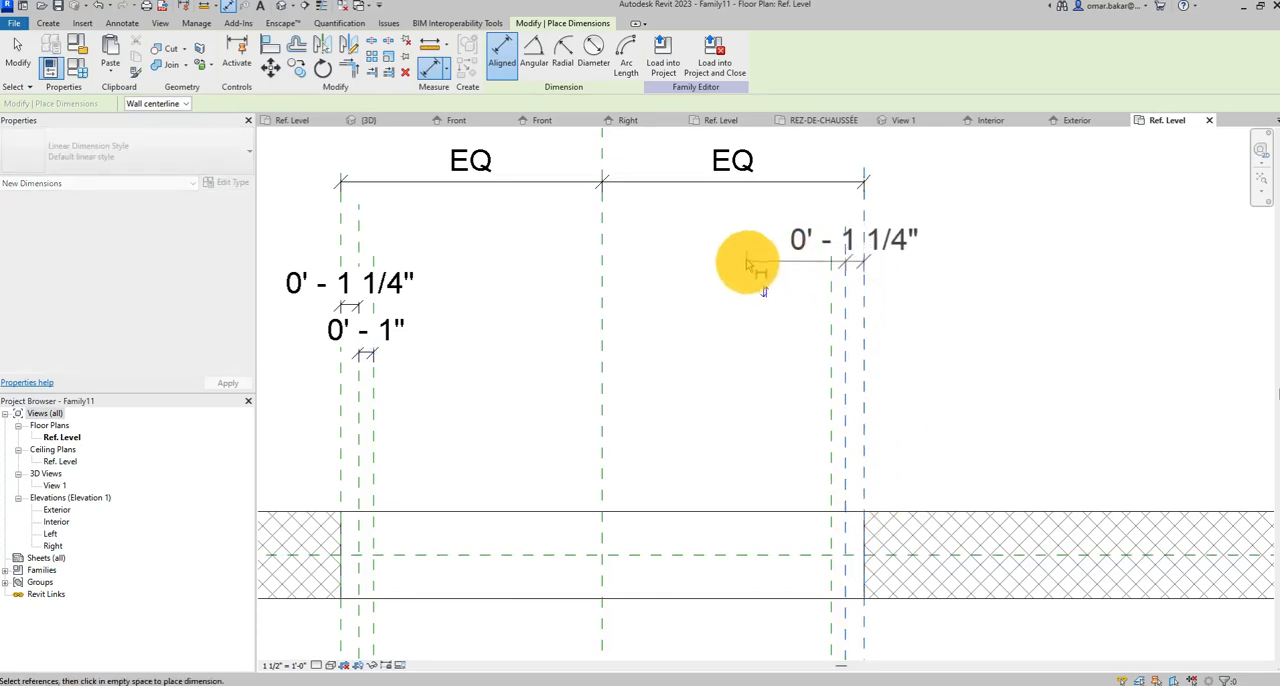
left_click(745, 258)
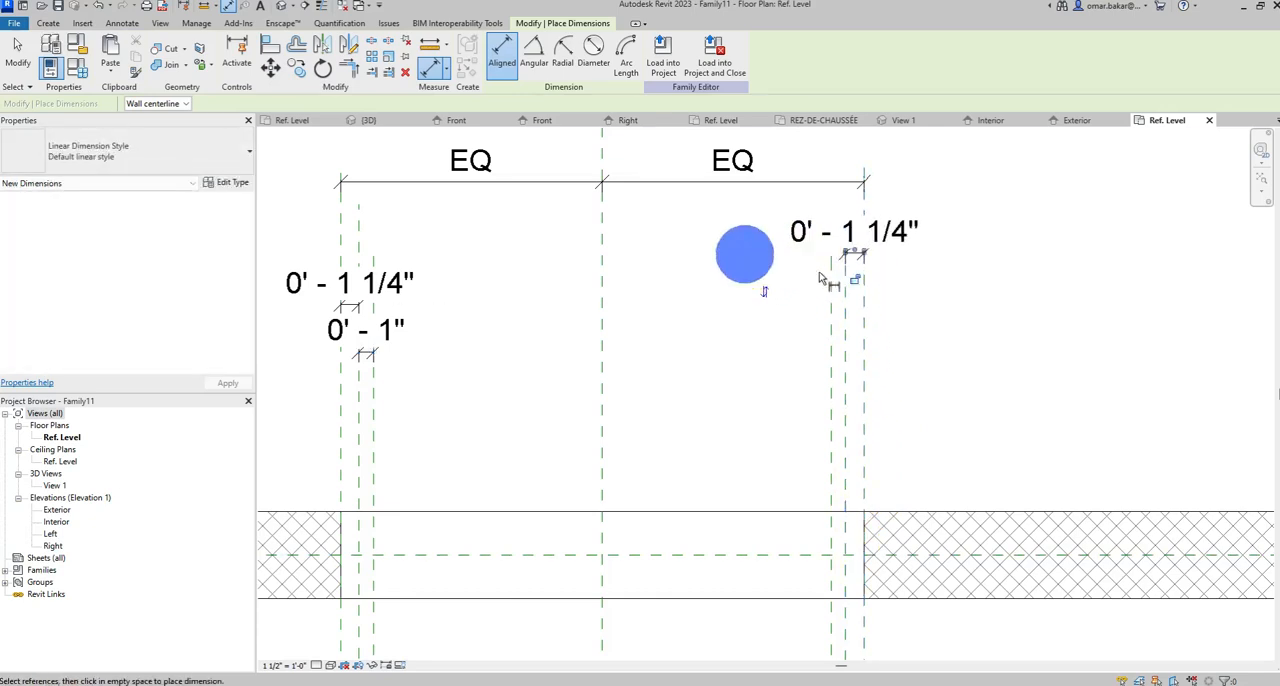
Dimension the spacing between the two inner reference planes on the right side of the opening and lock it.
left_click(846, 334)
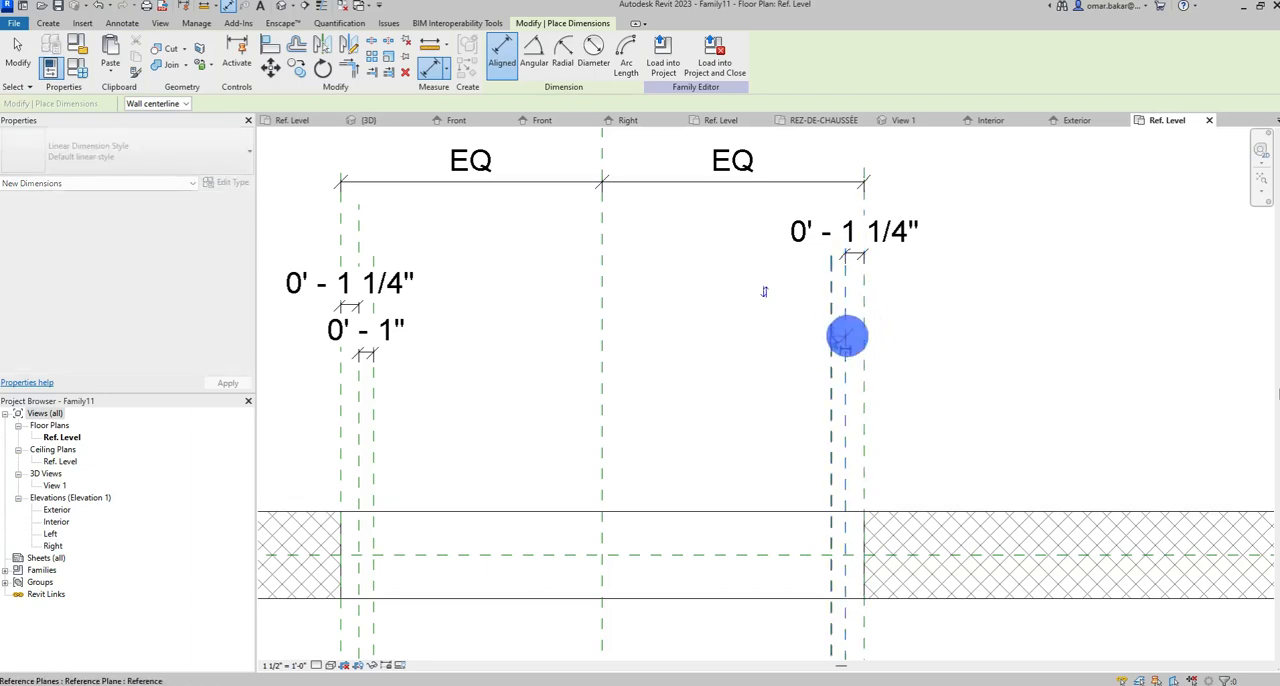
left_click(833, 333)
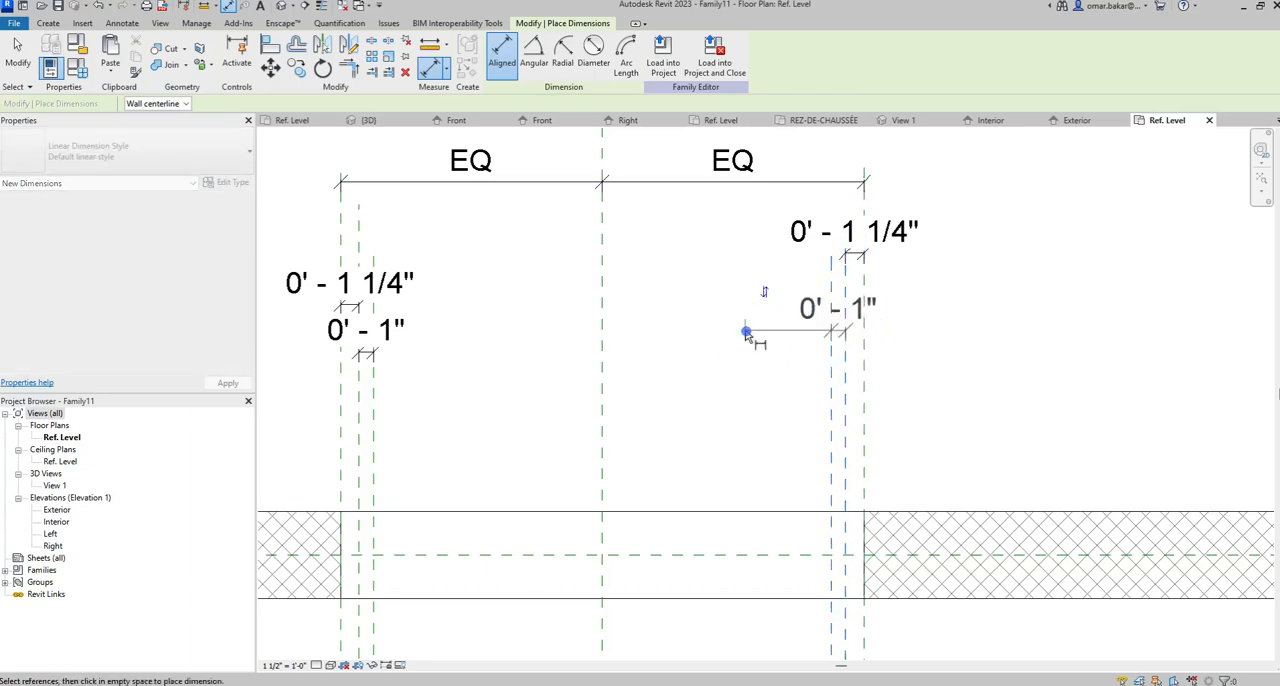
left_click(746, 332)
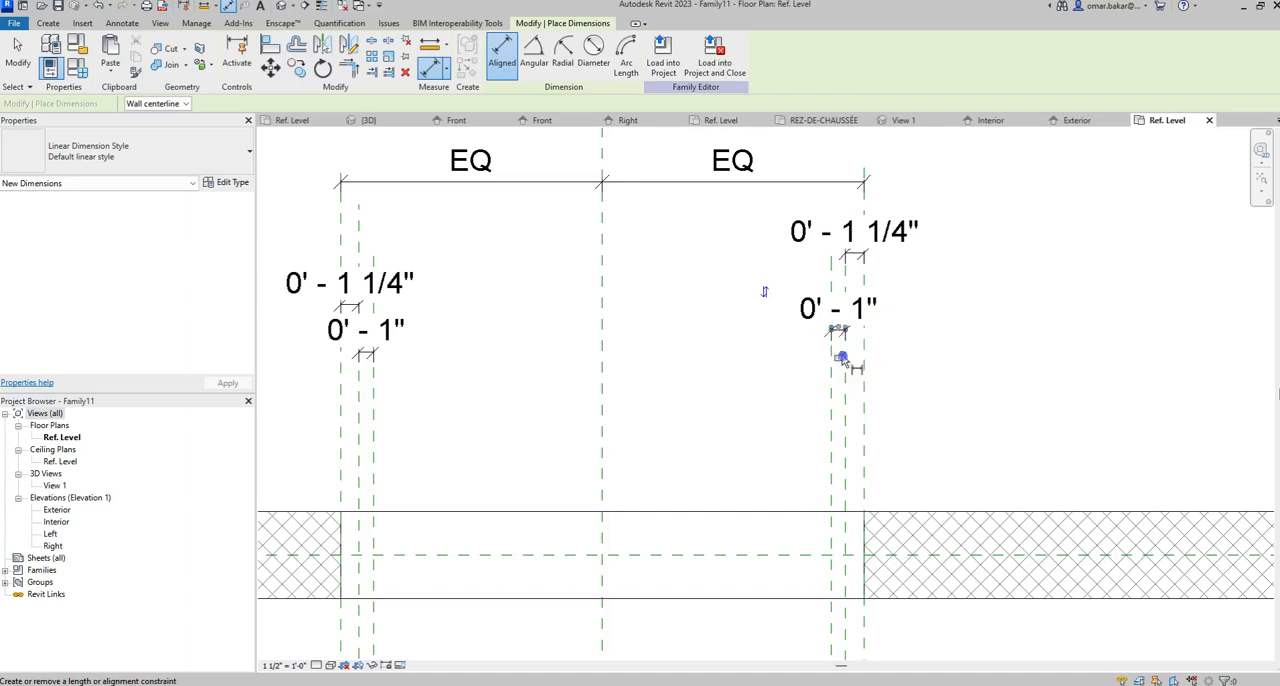
left_click(841, 357)
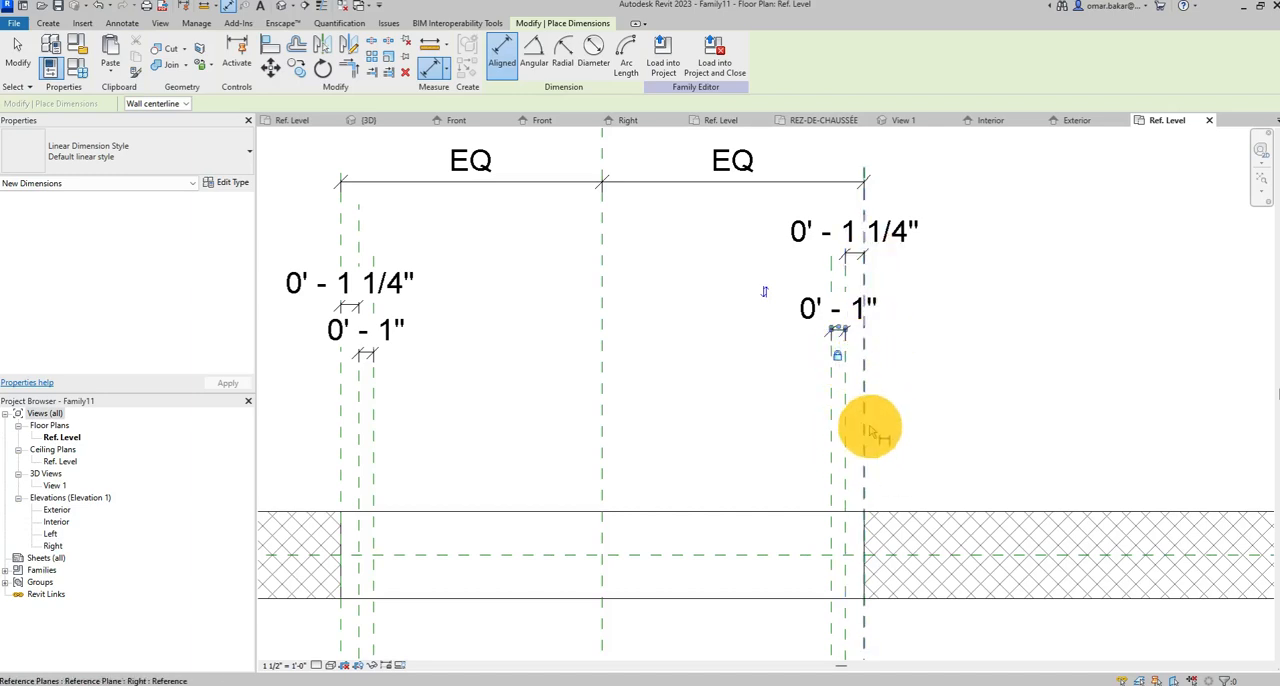
Open the Interior elevation and draw a horizontal reference plane across the opening, just below its head plane.
scroll(892, 273, "down", 2)
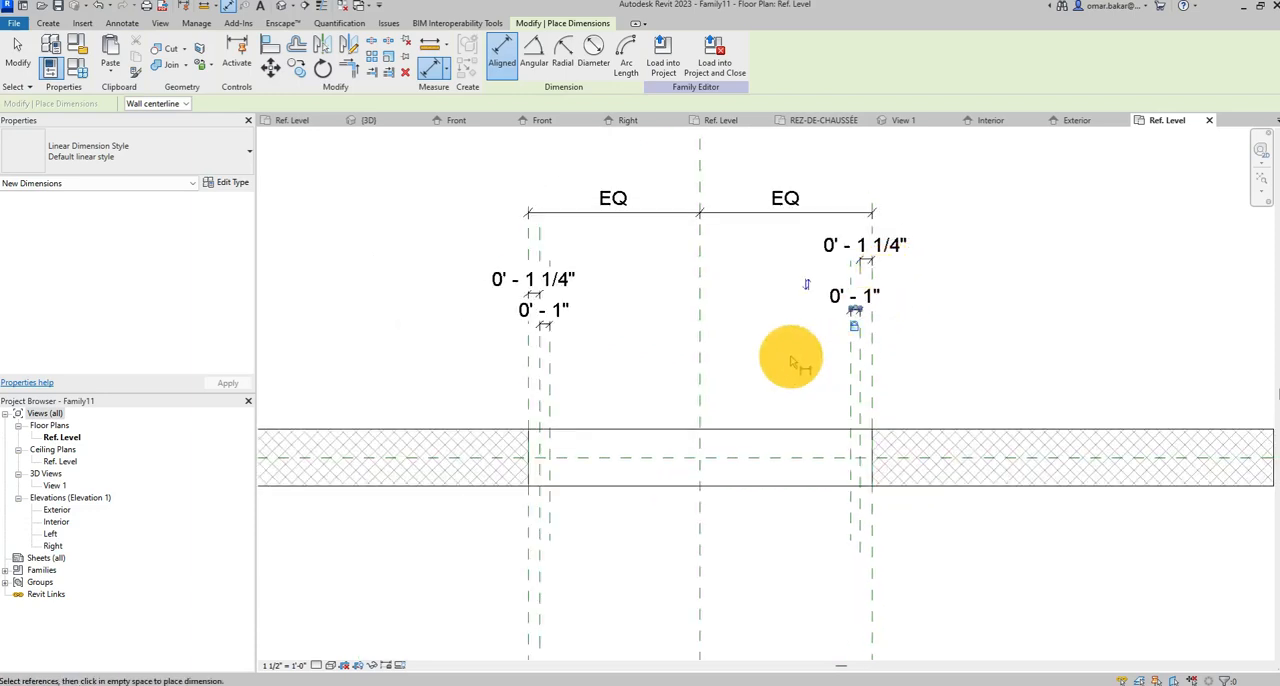
middle_click_drag(700, 517, 700, 441)
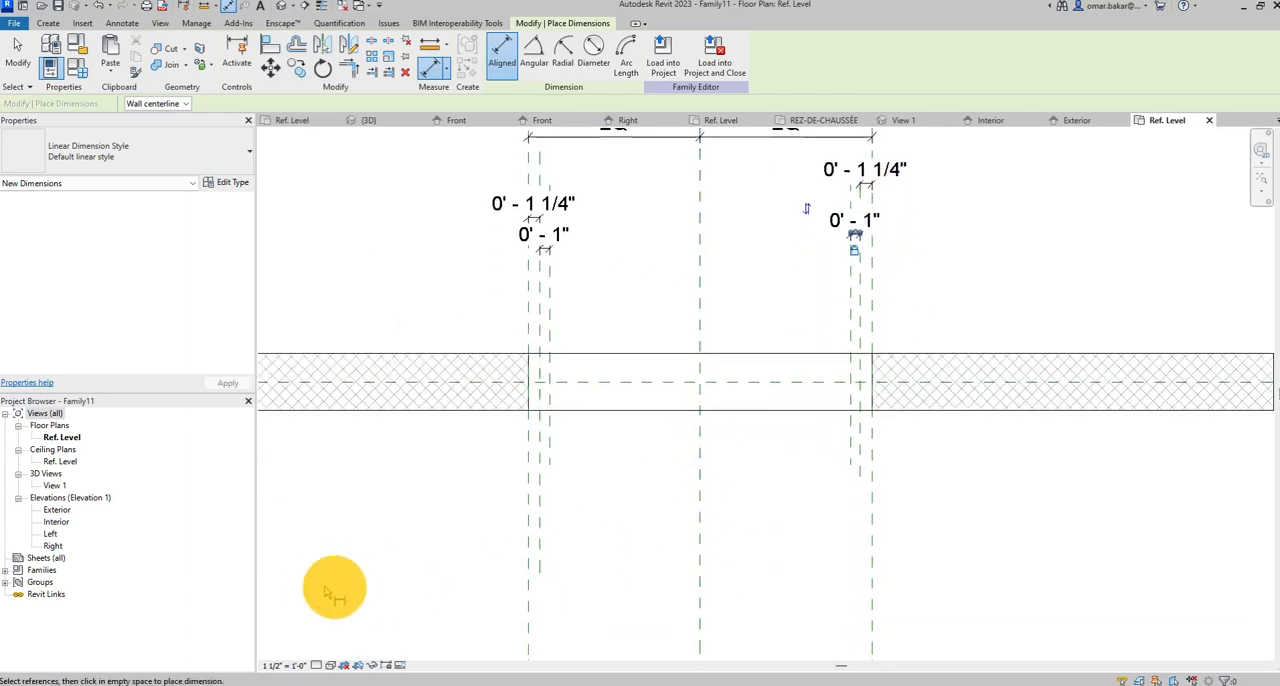
double_click(57, 521)
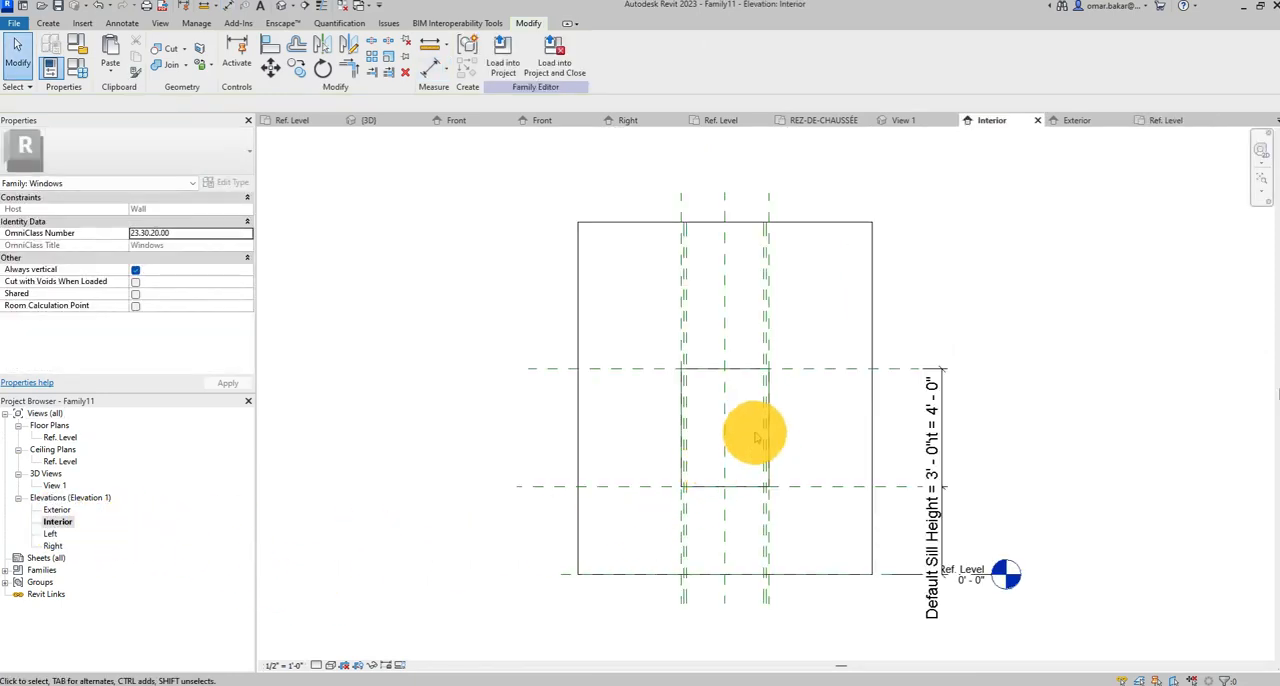
scroll(754, 431, "up", 3)
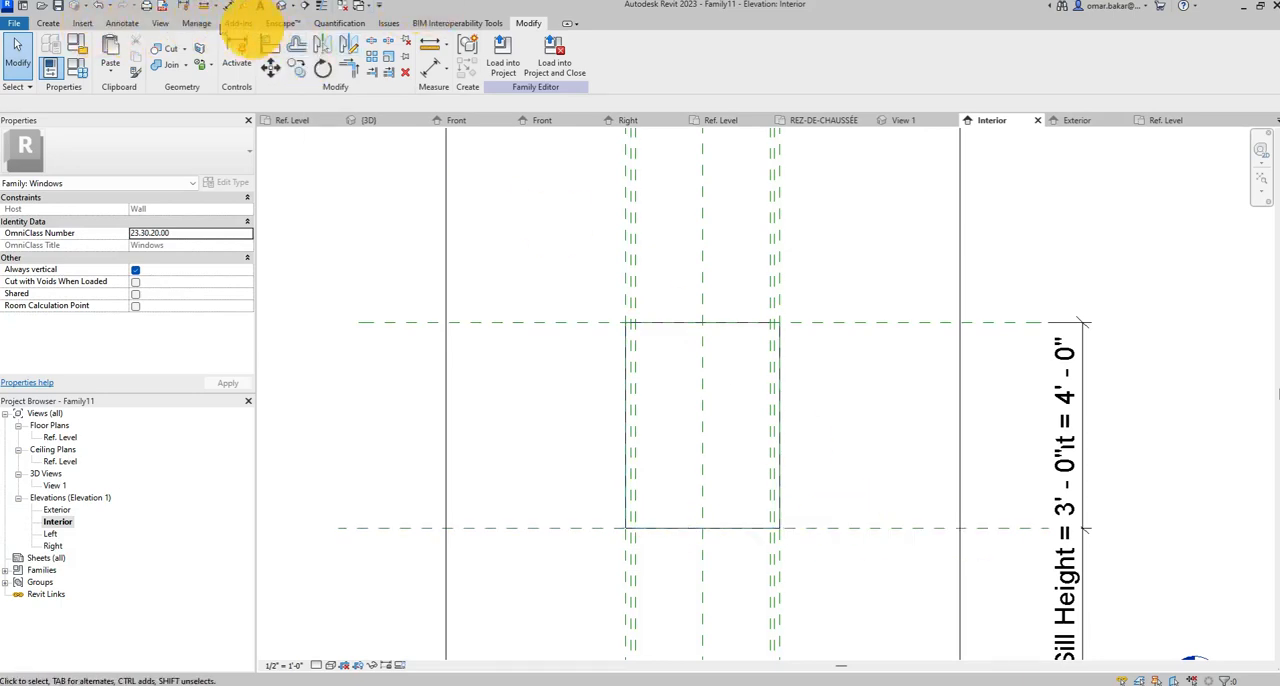
left_click(47, 23)
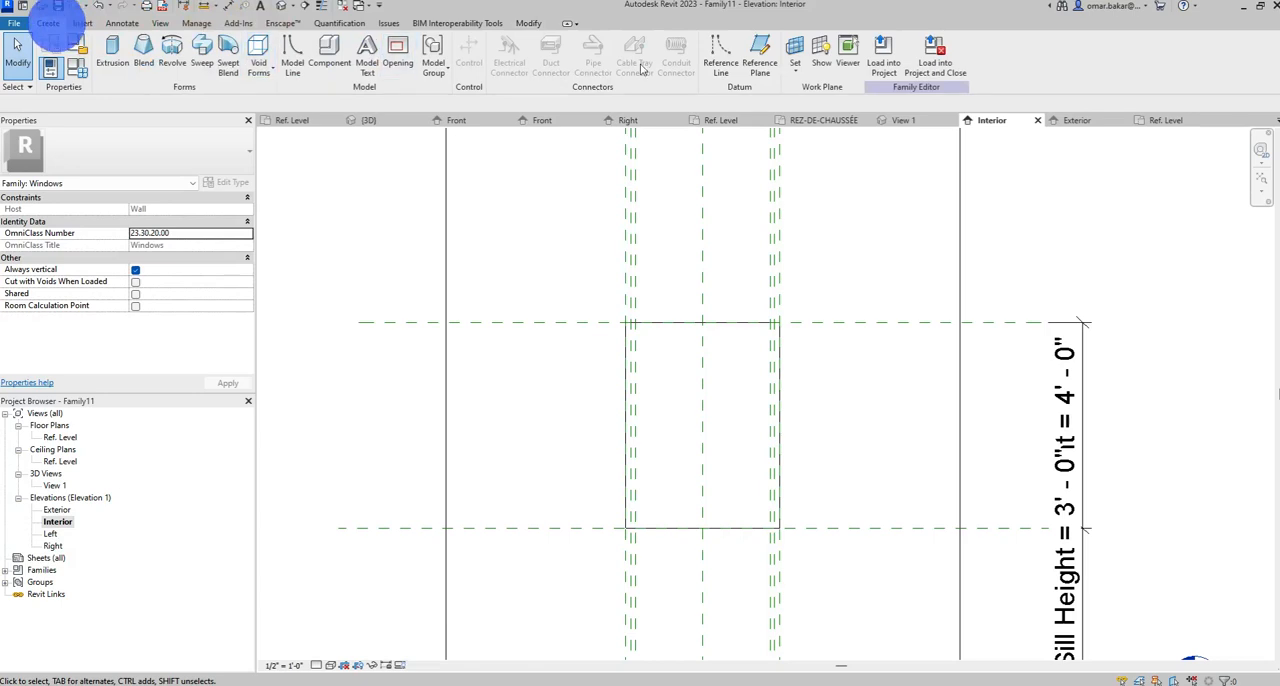
left_click(762, 55)
left_click(546, 349)
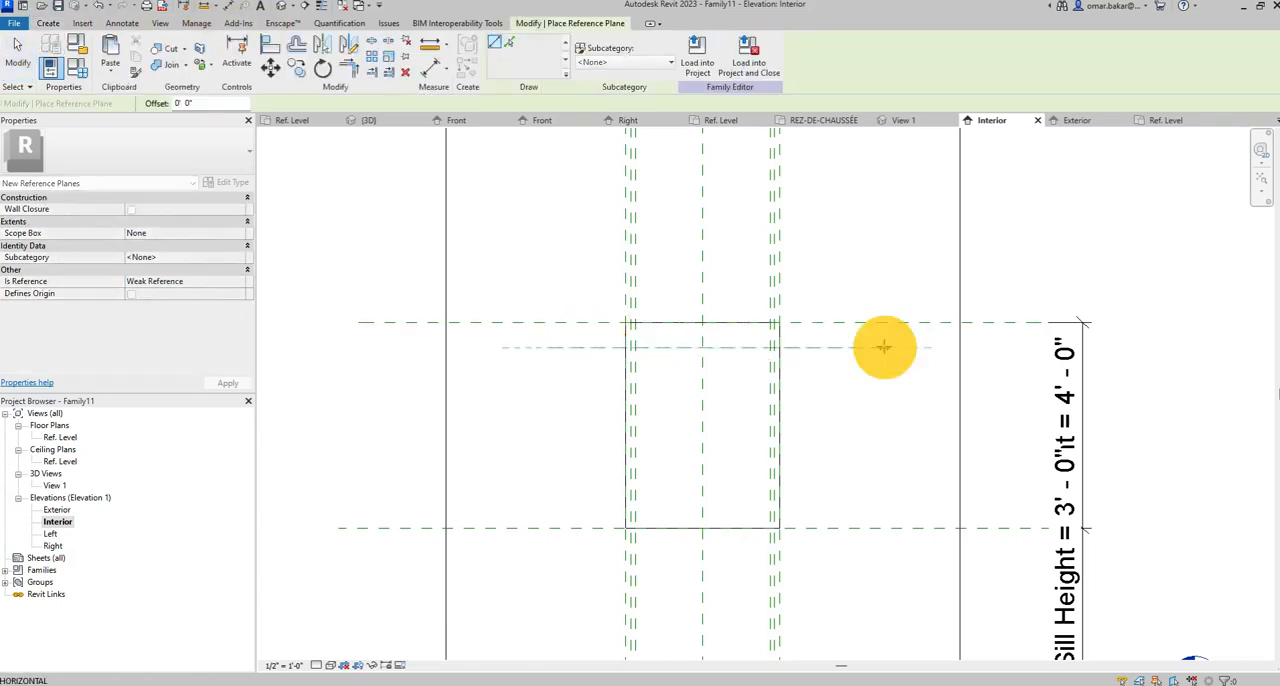
left_click(884, 348)
left_click(546, 416)
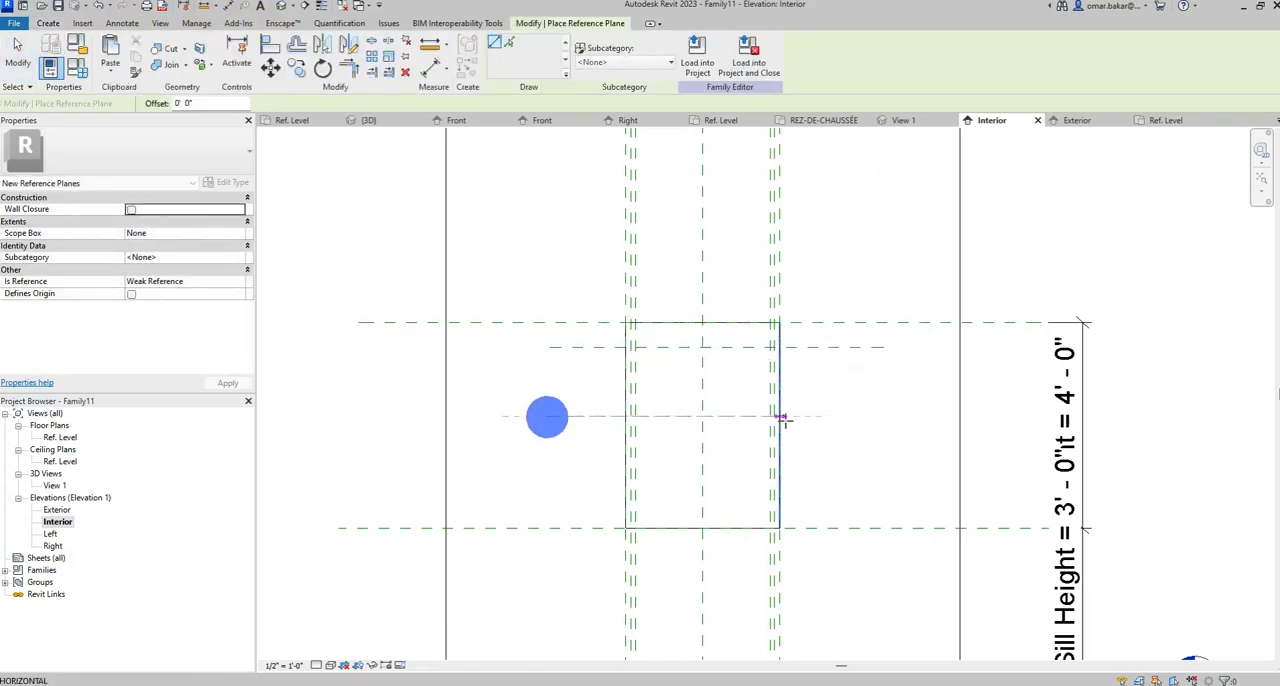
left_click(838, 406)
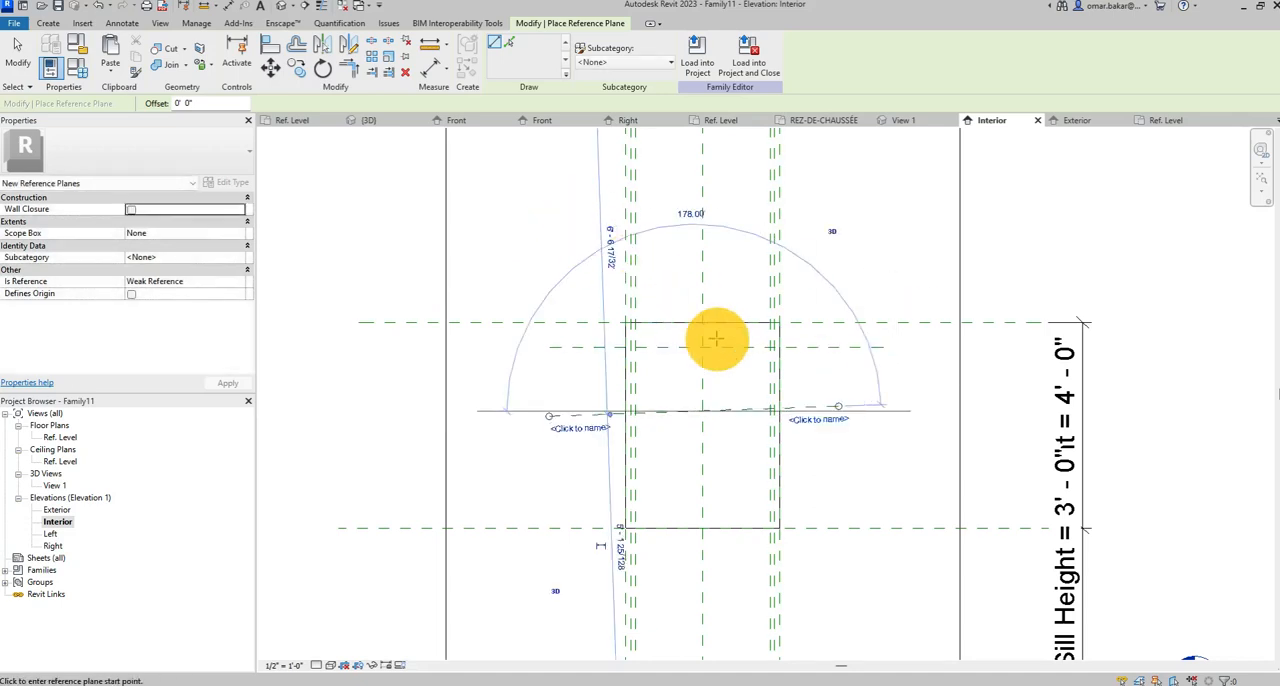
key("ctrl+z")
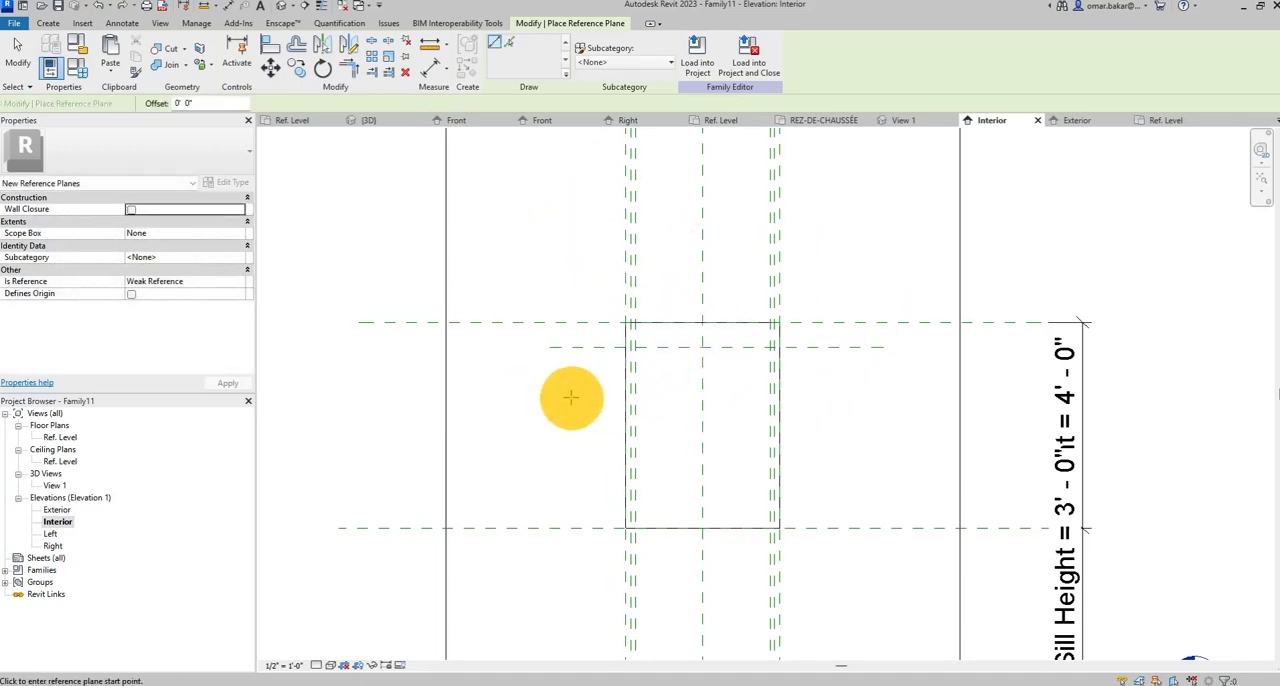
Draw a second horizontal reference plane across the opening, below the newly added one.
left_click(572, 398)
left_click(830, 396)
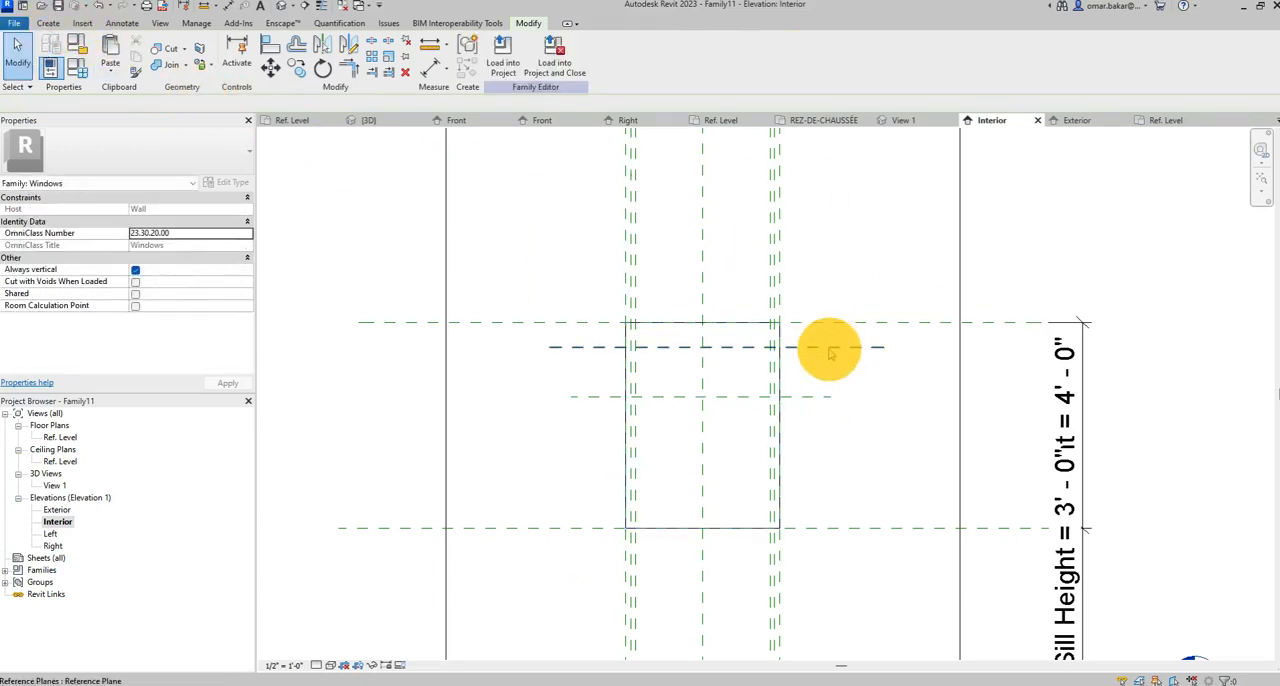
Position the upper of the two new horizontal reference planes 1 1/4" below the opening's head plane.
left_click(829, 349)
scroll(658, 370, "up", 1)
scroll(658, 370, "up", 3)
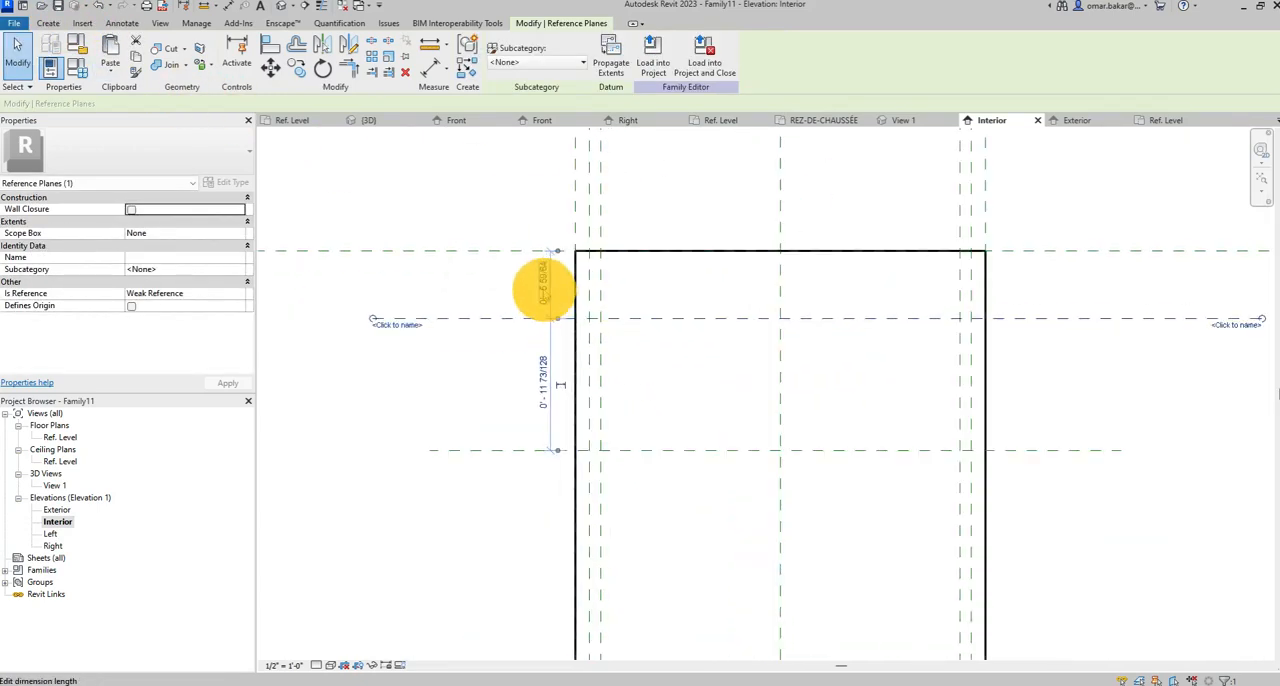
left_click(538, 286)
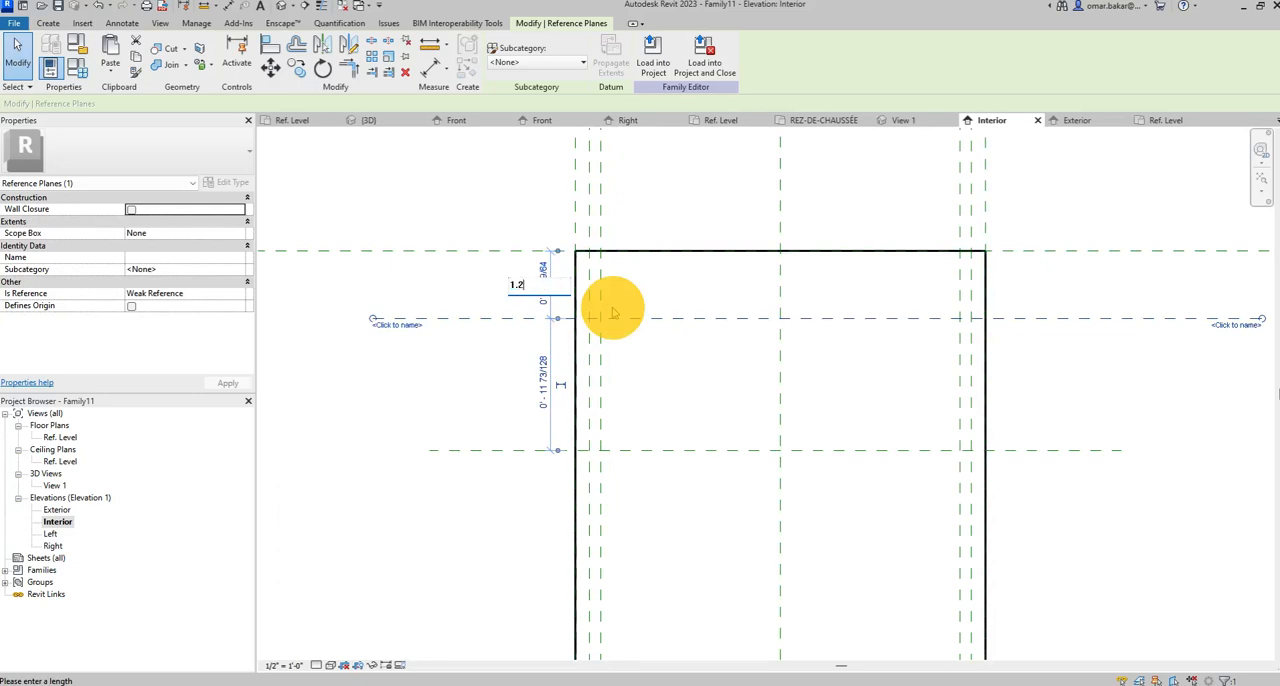
type("1.25")
key("Return")
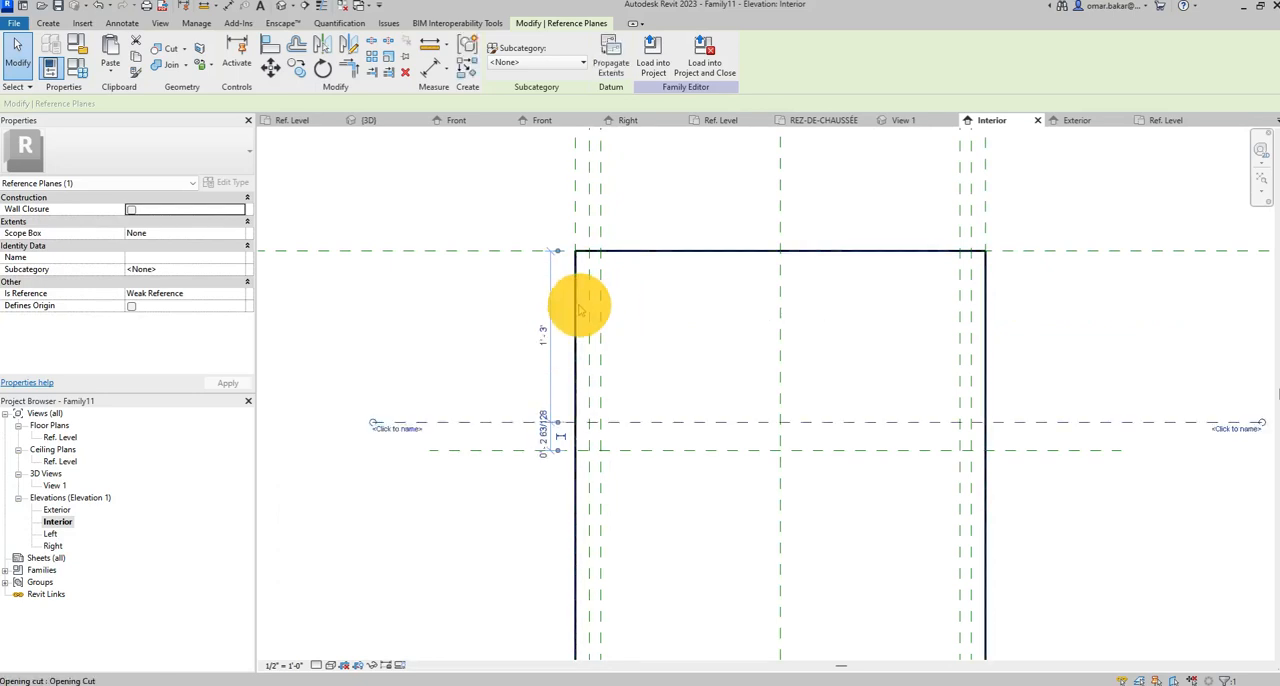
left_click(542, 340)
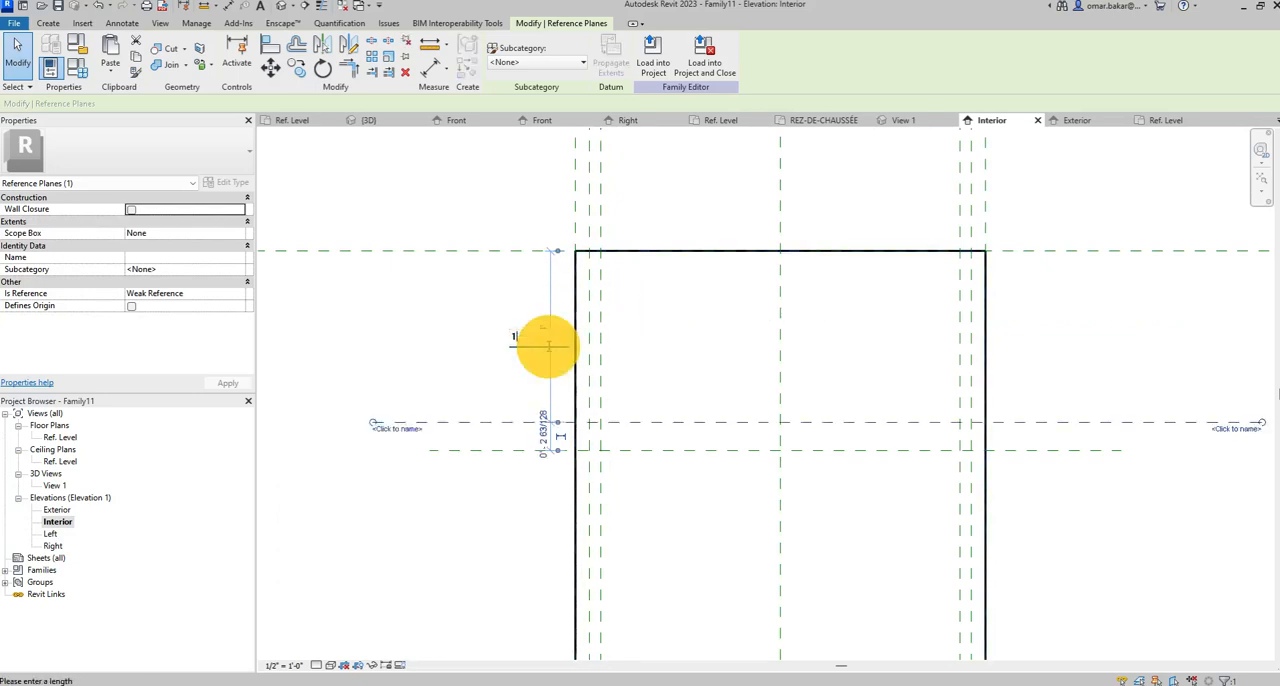
key("Return")
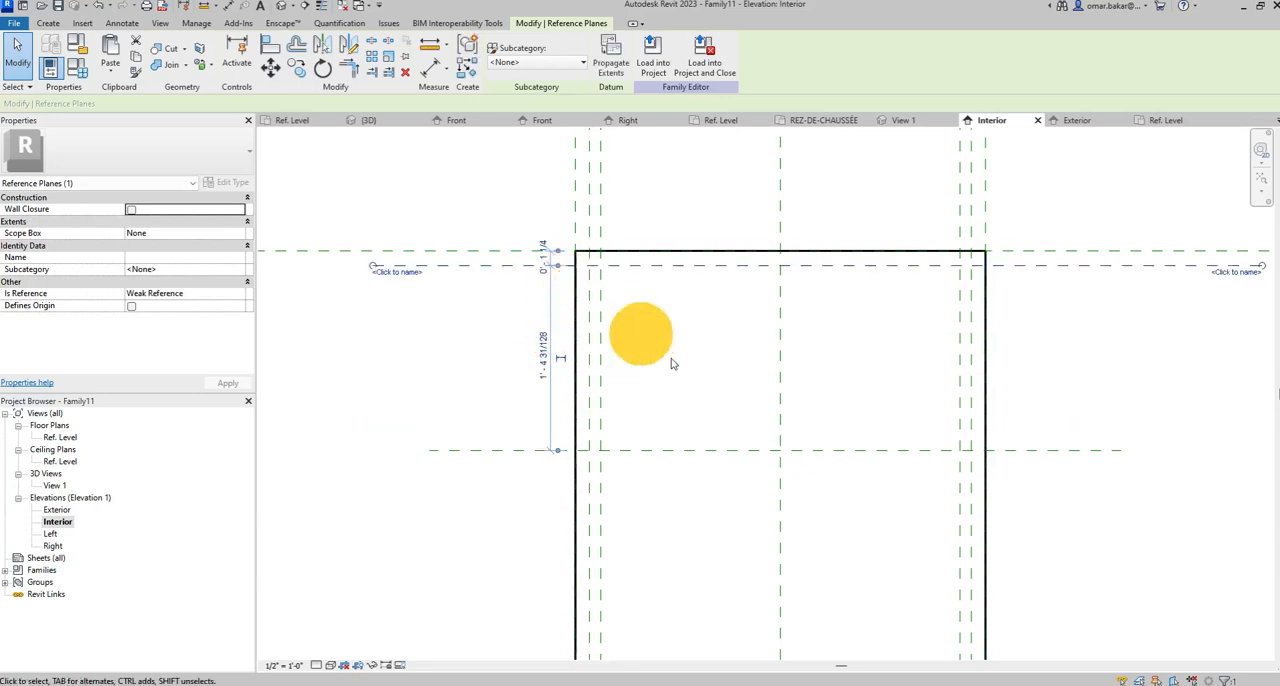
left_click(402, 372)
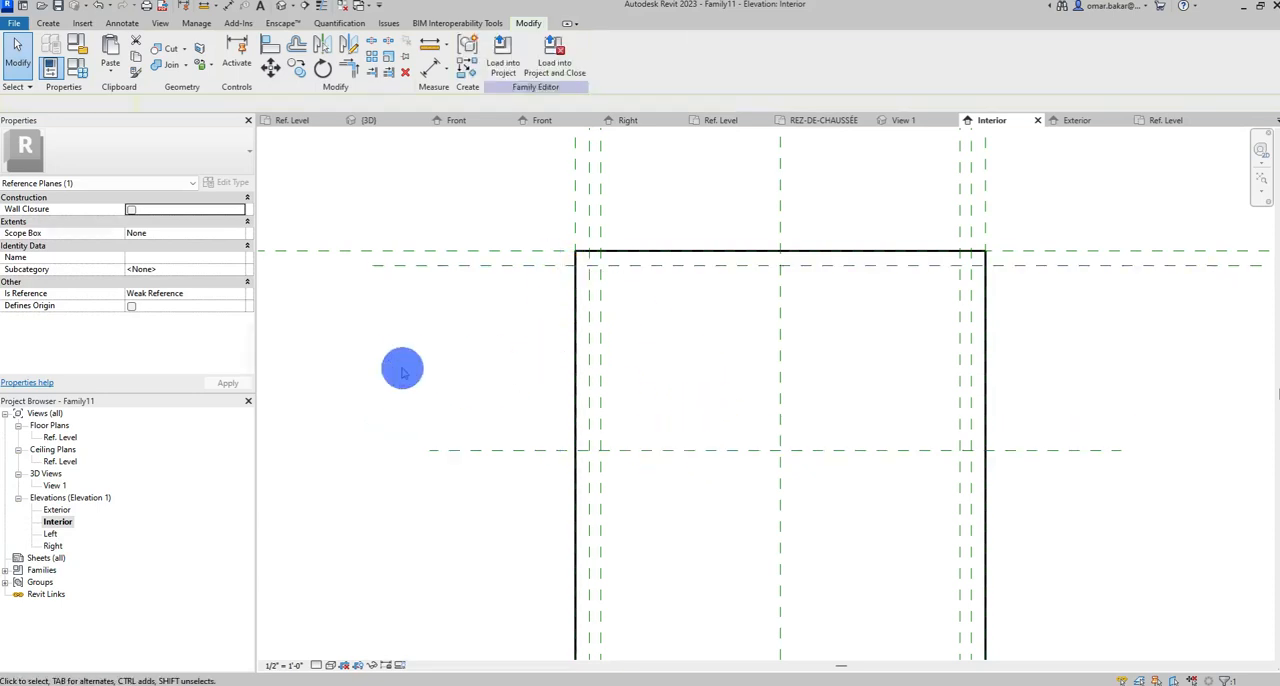
Position the second horizontal reference plane 1" below the upper inner reference plane.
left_click(654, 450)
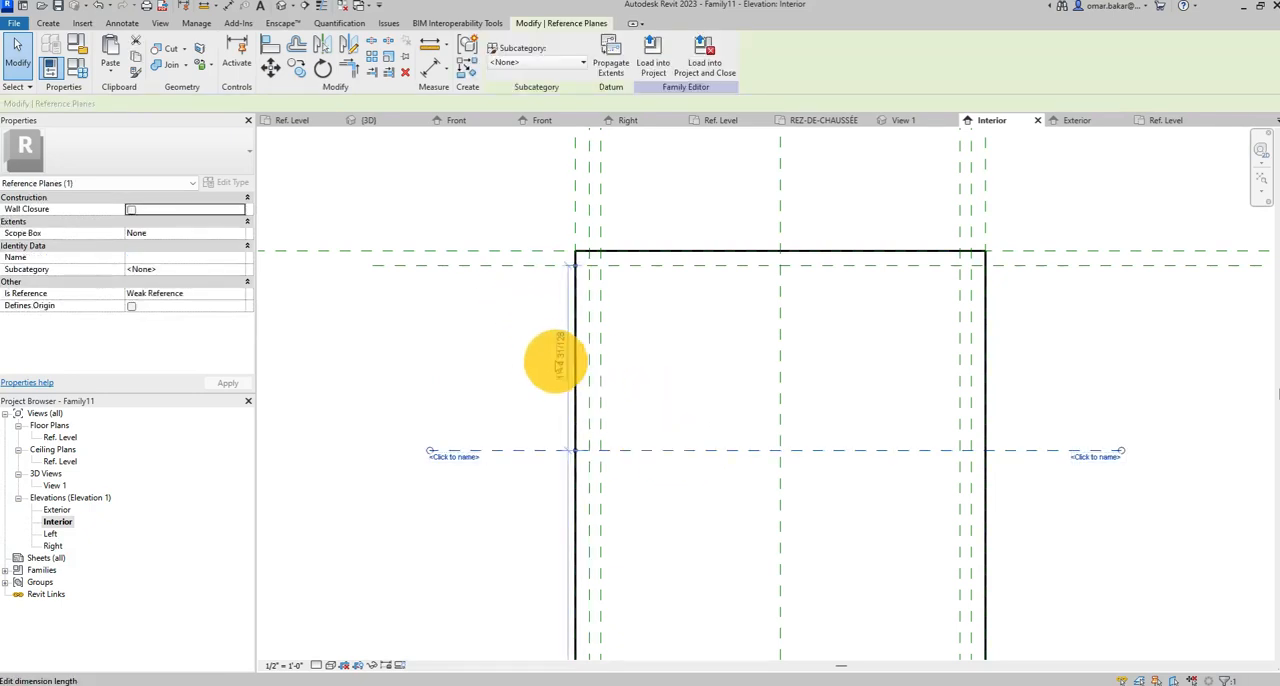
left_click(557, 360)
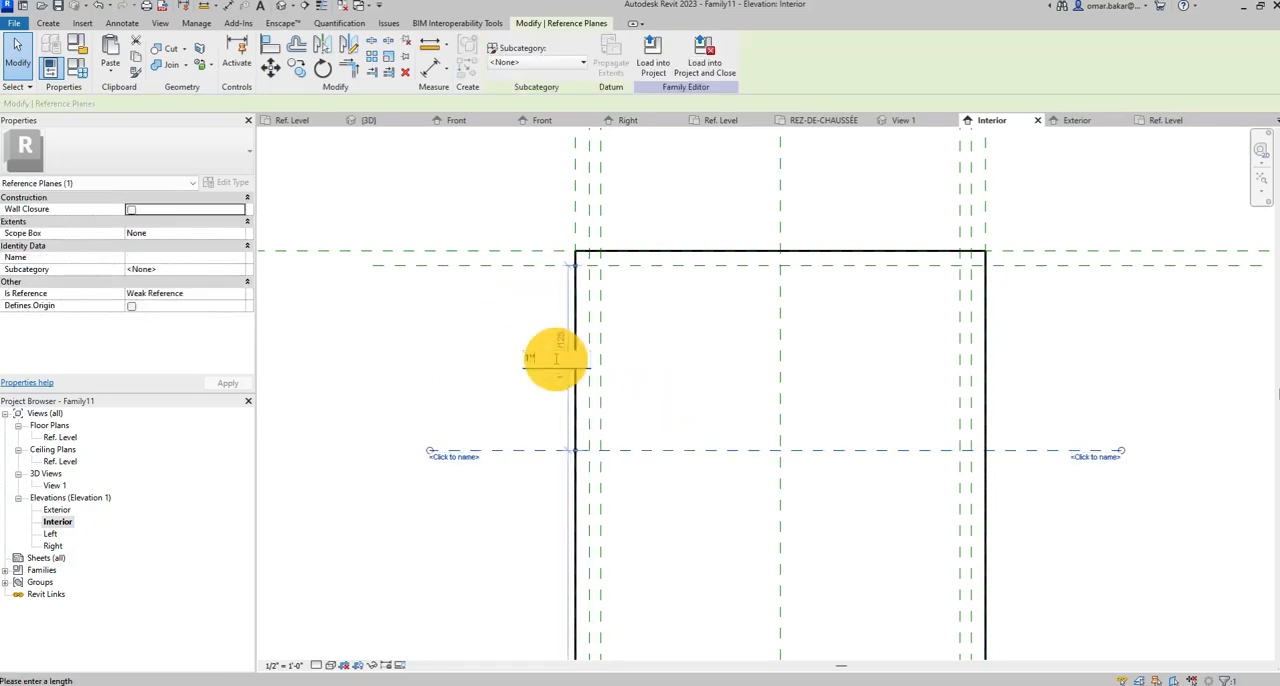
type("1'")
key("Return")
left_click(471, 337)
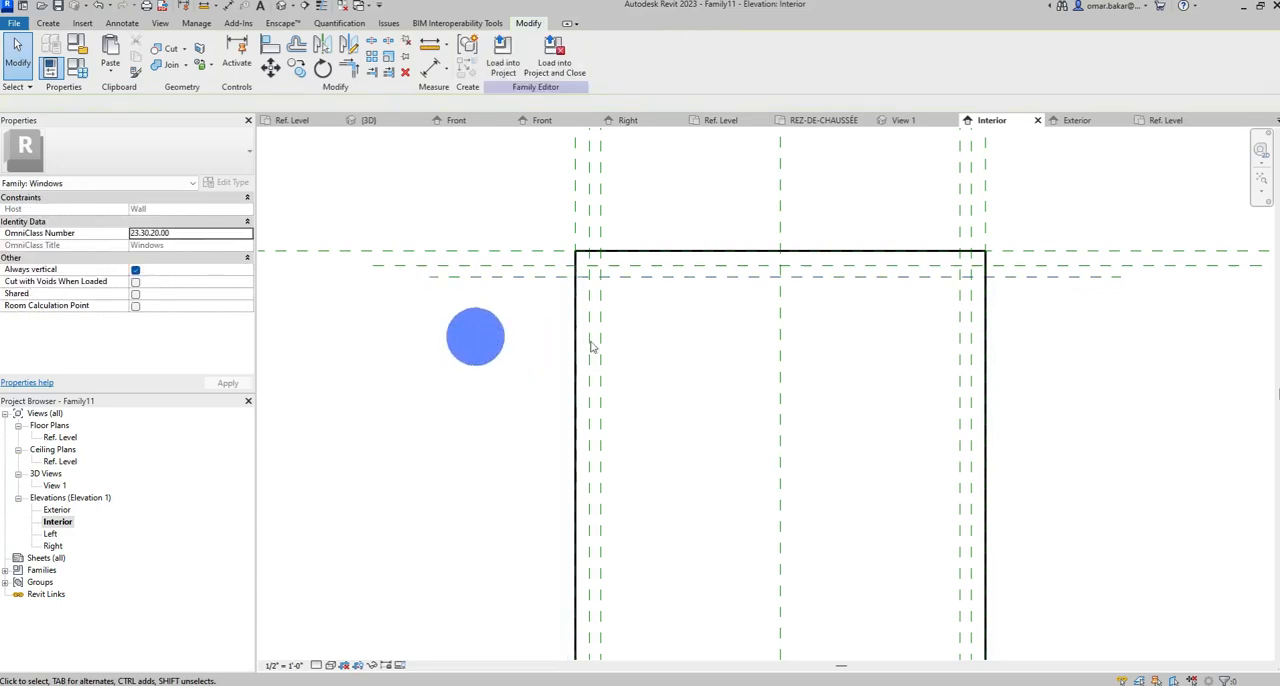
Mirror copies of the two inner horizontal reference planes to the sill side, using a horizontal axis drawn through the opening's mid-height.
scroll(850, 335, "down", 1)
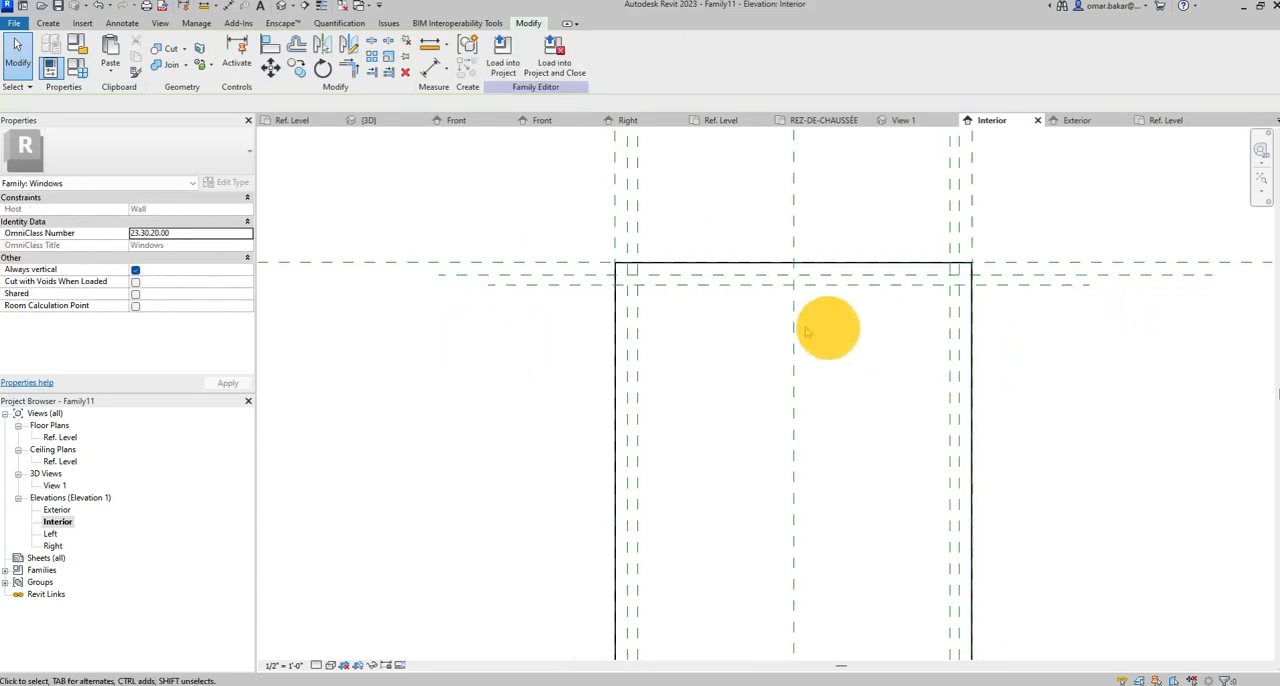
left_click_drag(1023, 290, 1016, 276)
scroll(1046, 374, "down", 2)
scroll(829, 349, "down", 1)
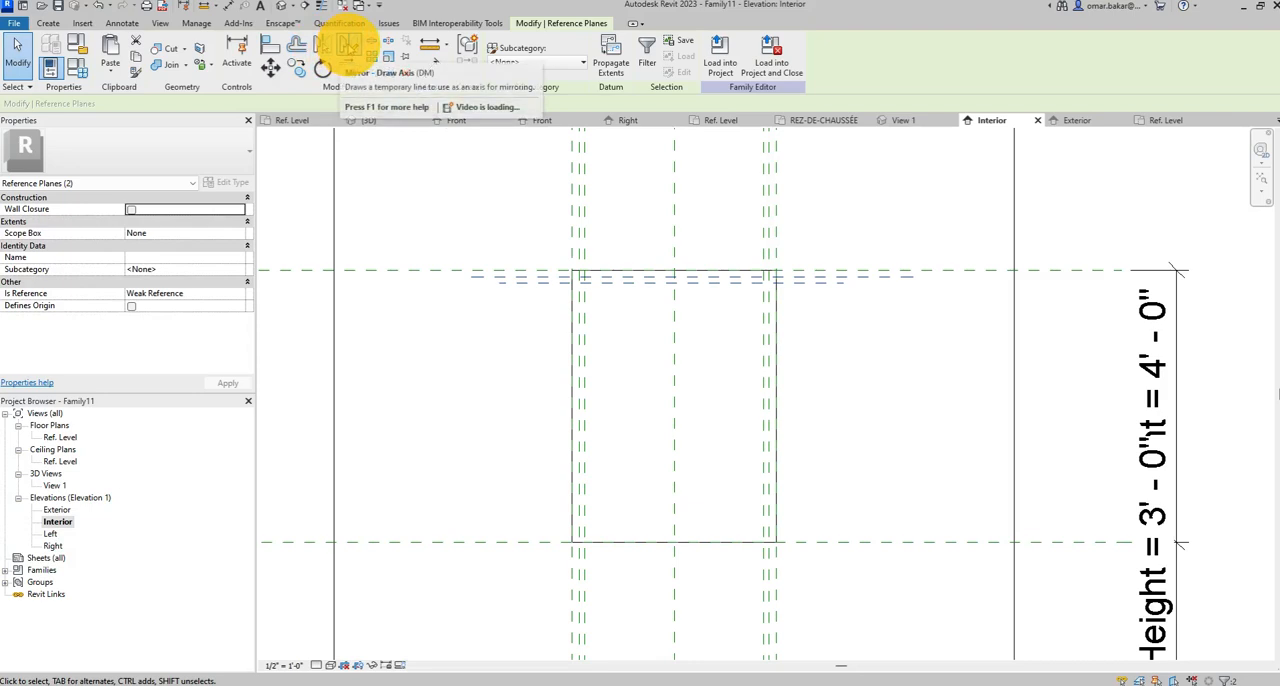
left_click(348, 45)
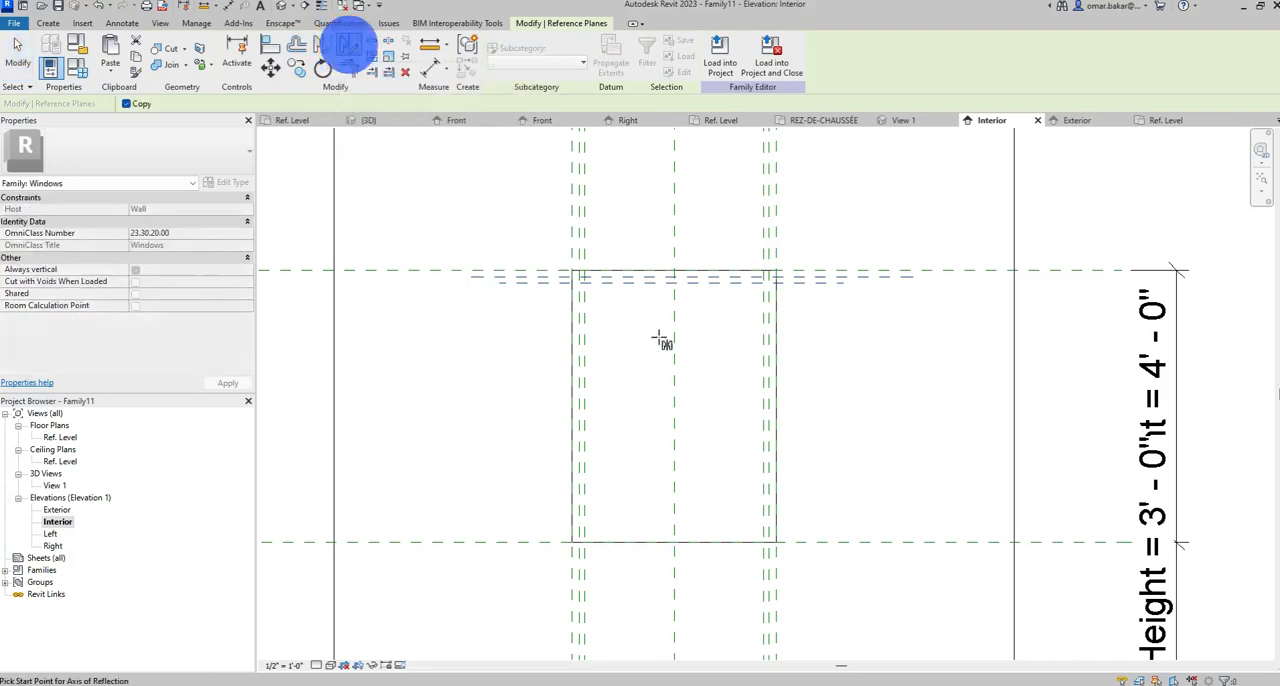
left_click(574, 407)
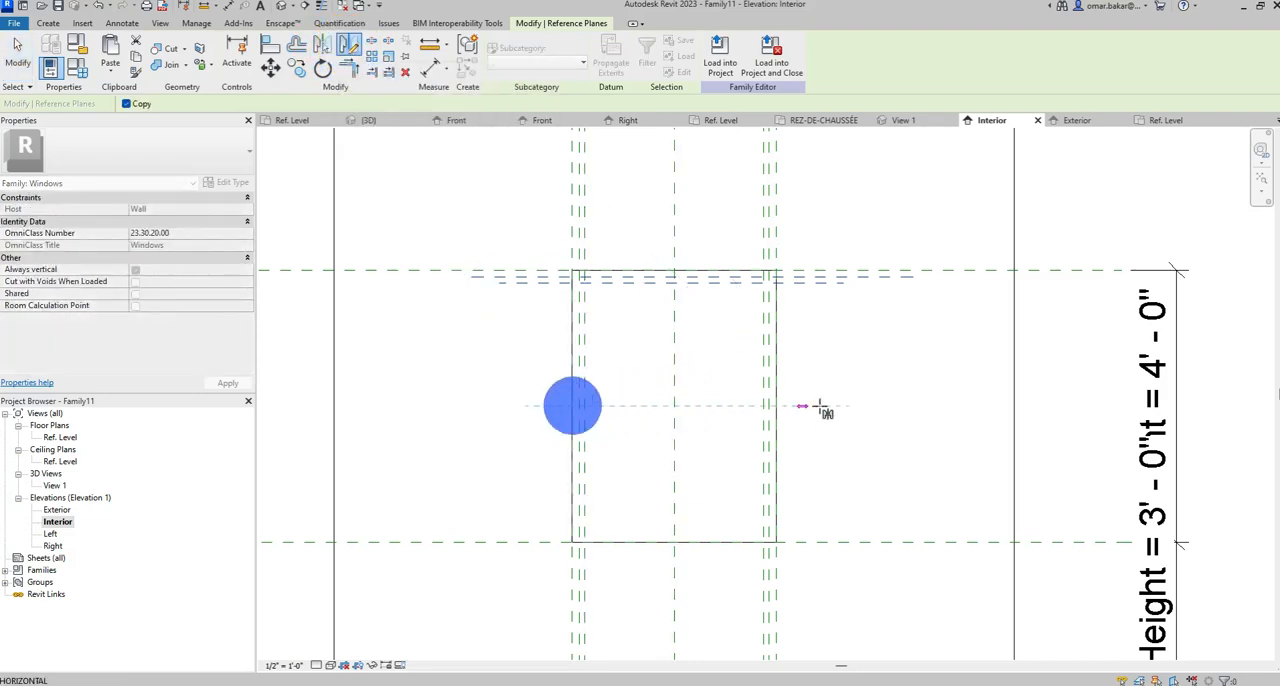
left_click(894, 412)
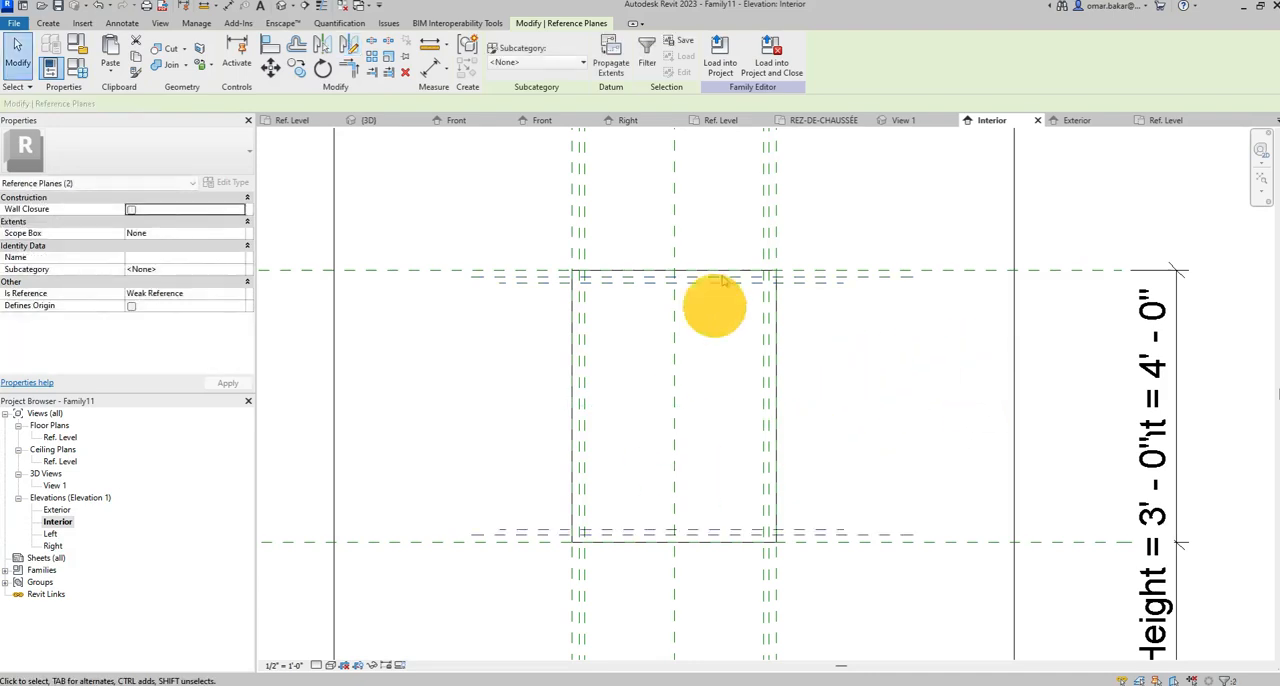
left_click(17, 50)
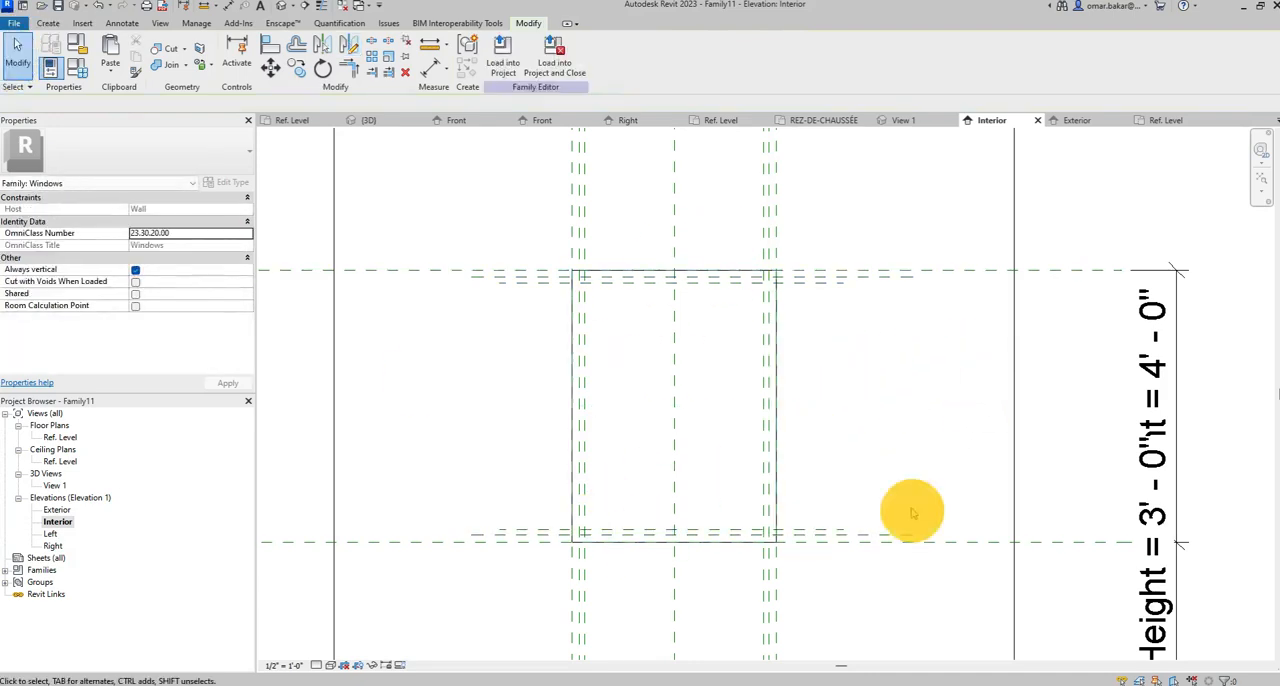
Add an aligned dimension from the opening's head plane to the adjacent inner reference plane and lock it.
scroll(782, 262, "up", 3)
middle_click_drag(810, 285, 600, 286)
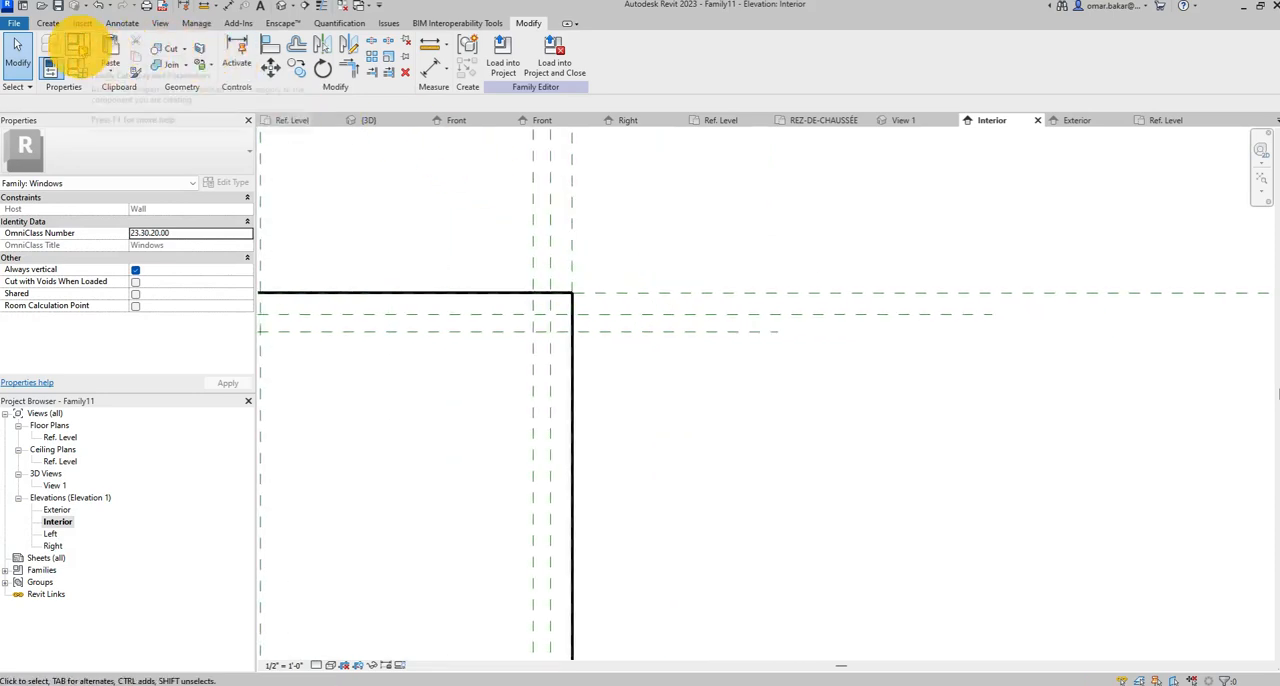
left_click(123, 23)
left_click(86, 55)
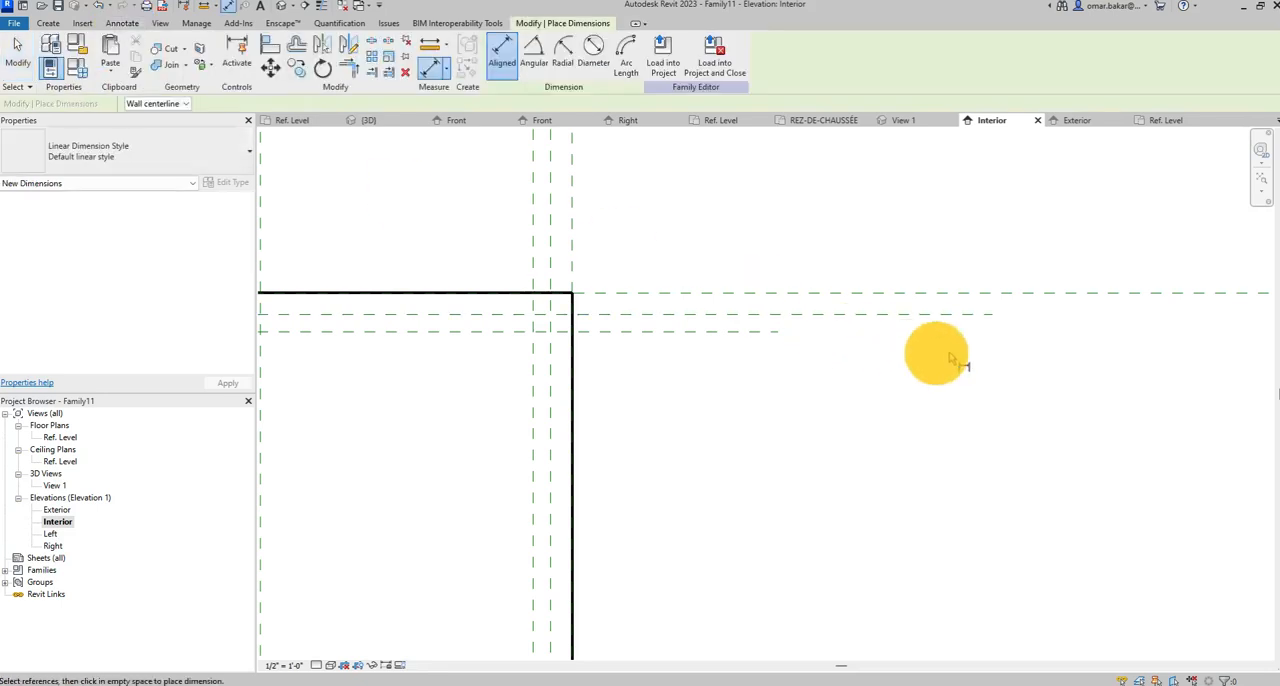
left_click(897, 294)
left_click(896, 314)
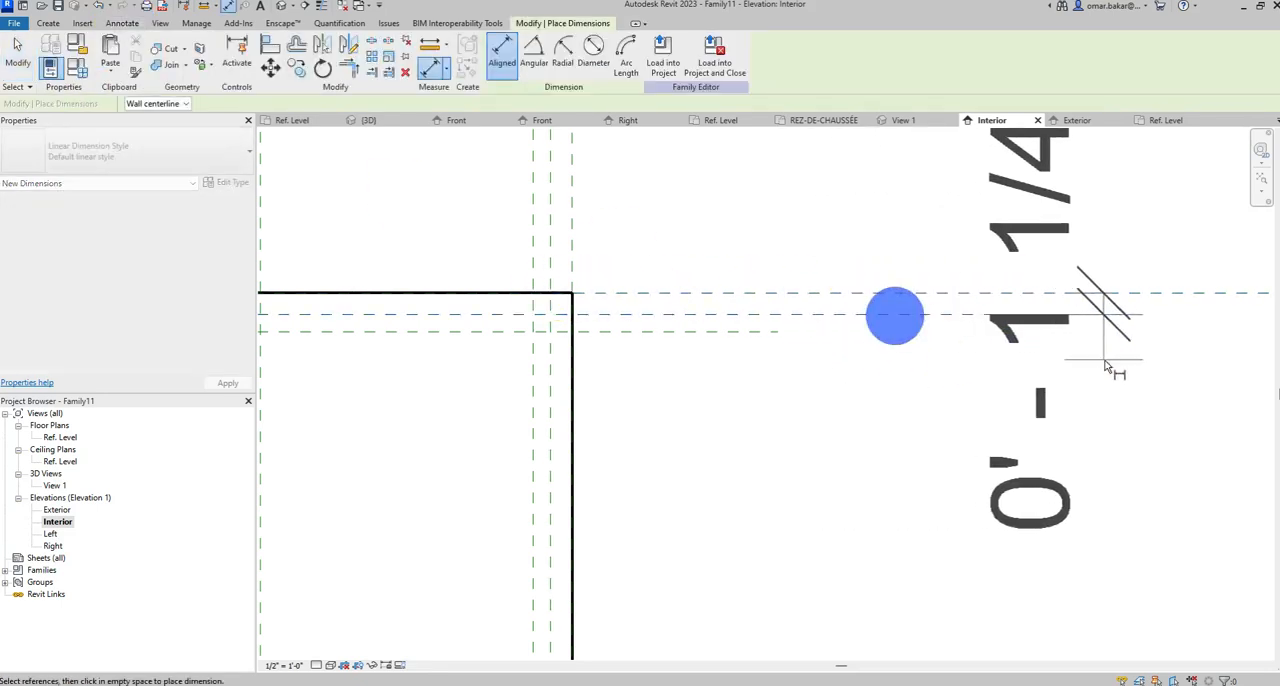
left_click(1108, 386)
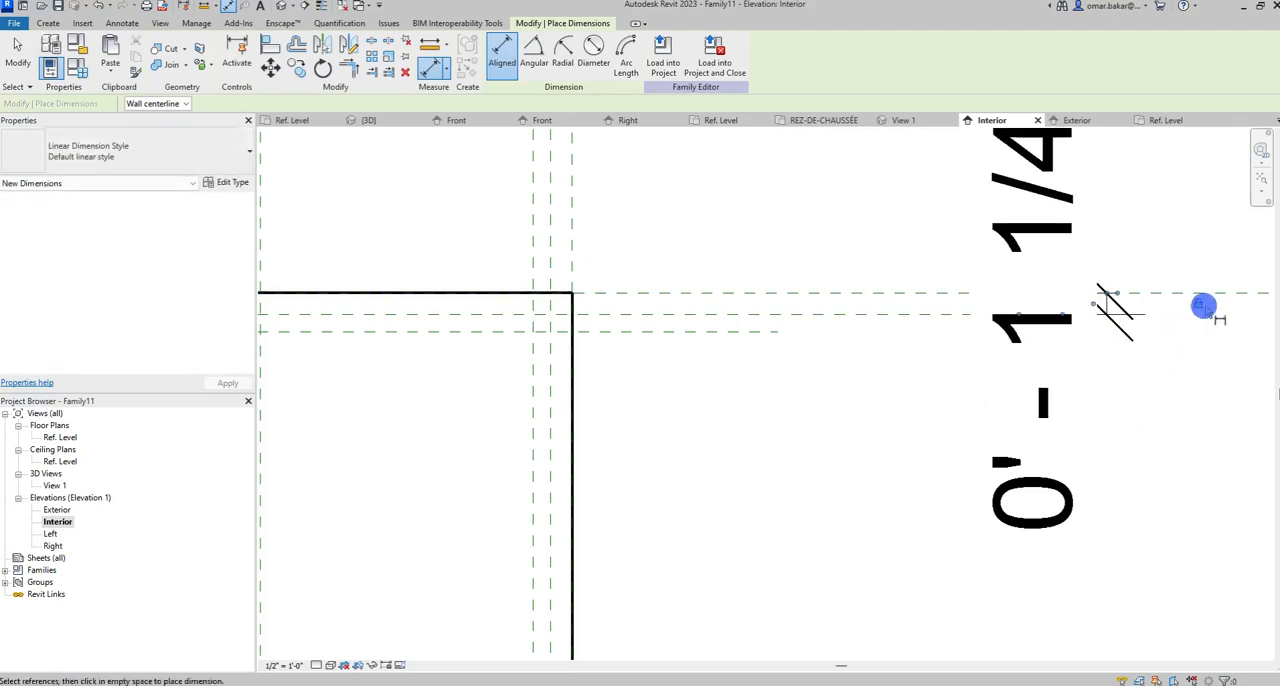
Dimension the spacing between the two inner reference planes below the head and lock it.
left_click(820, 314)
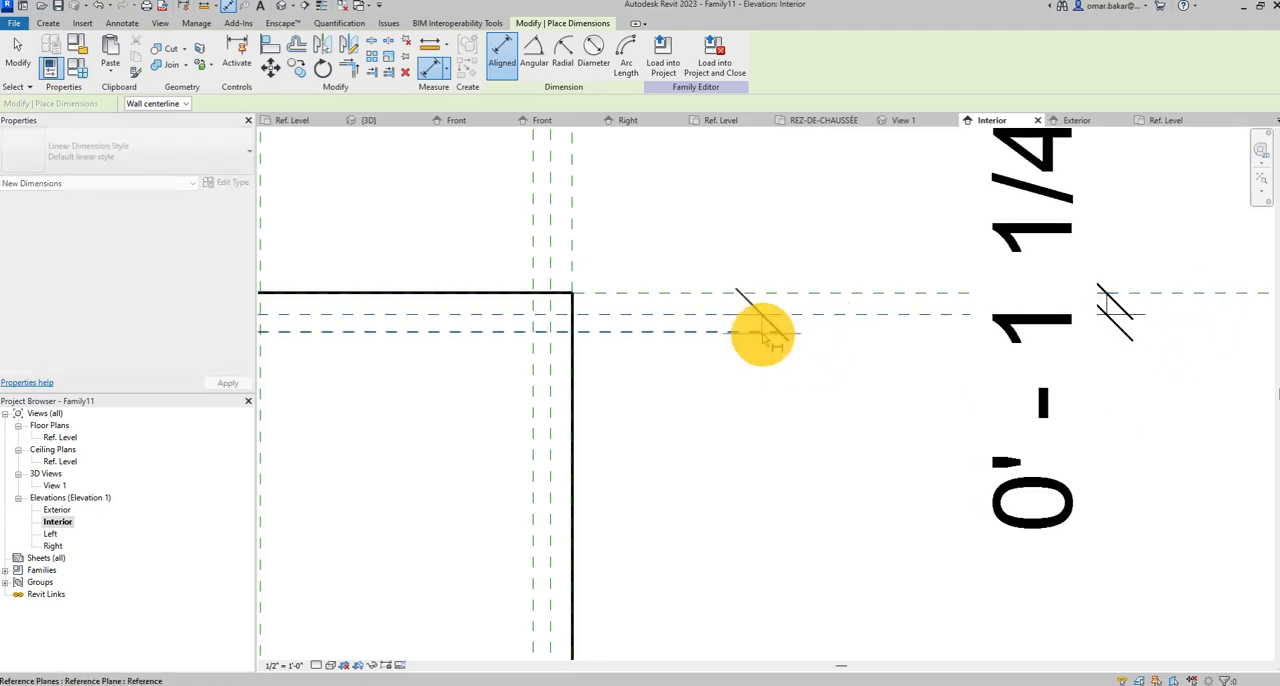
left_click(762, 332)
left_click(924, 531)
left_click(1003, 318)
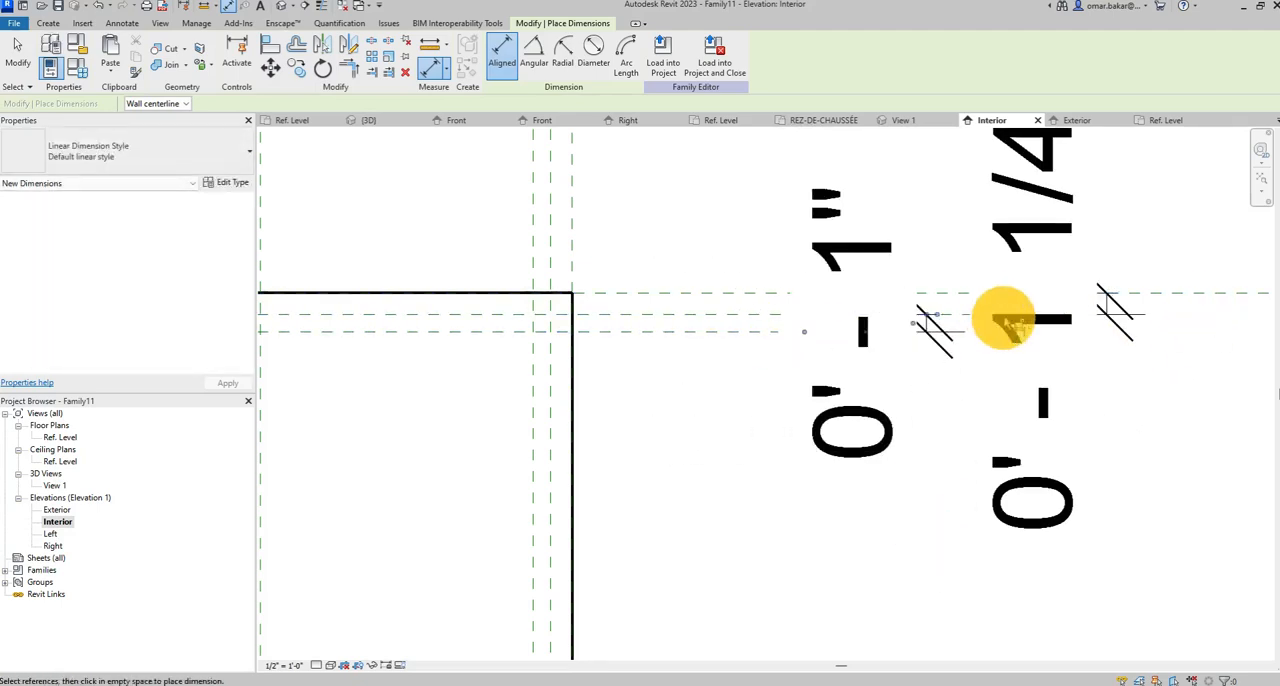
left_click(1018, 326)
Dimension from the sill plane to the adjacent inner reference plane above it and lock the dimension.
scroll(702, 425, "down", 3)
mouse_move(697, 493)
middle_mouse_down()
mouse_move(686, 232)
mouse_move(656, 370)
middle_mouse_up()
scroll(655, 420, "up", 3)
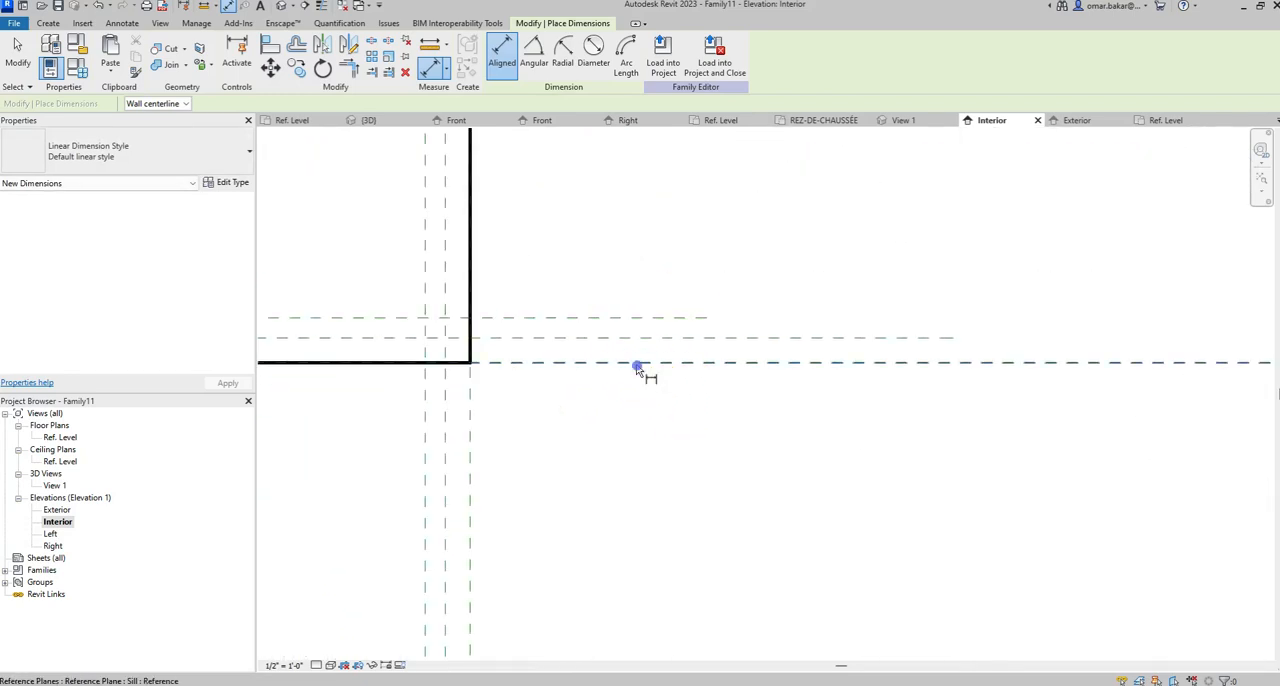
left_click(638, 362)
left_click(640, 339)
left_click(980, 257)
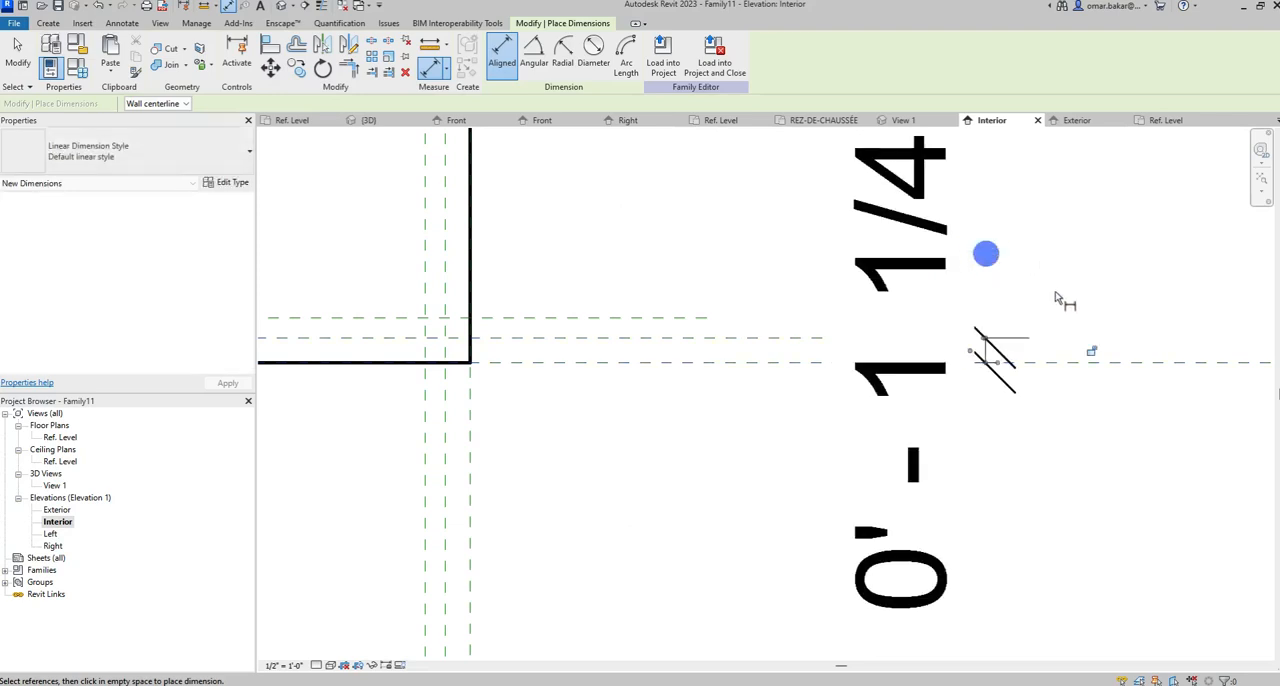
left_click(1097, 352)
left_click(1092, 351)
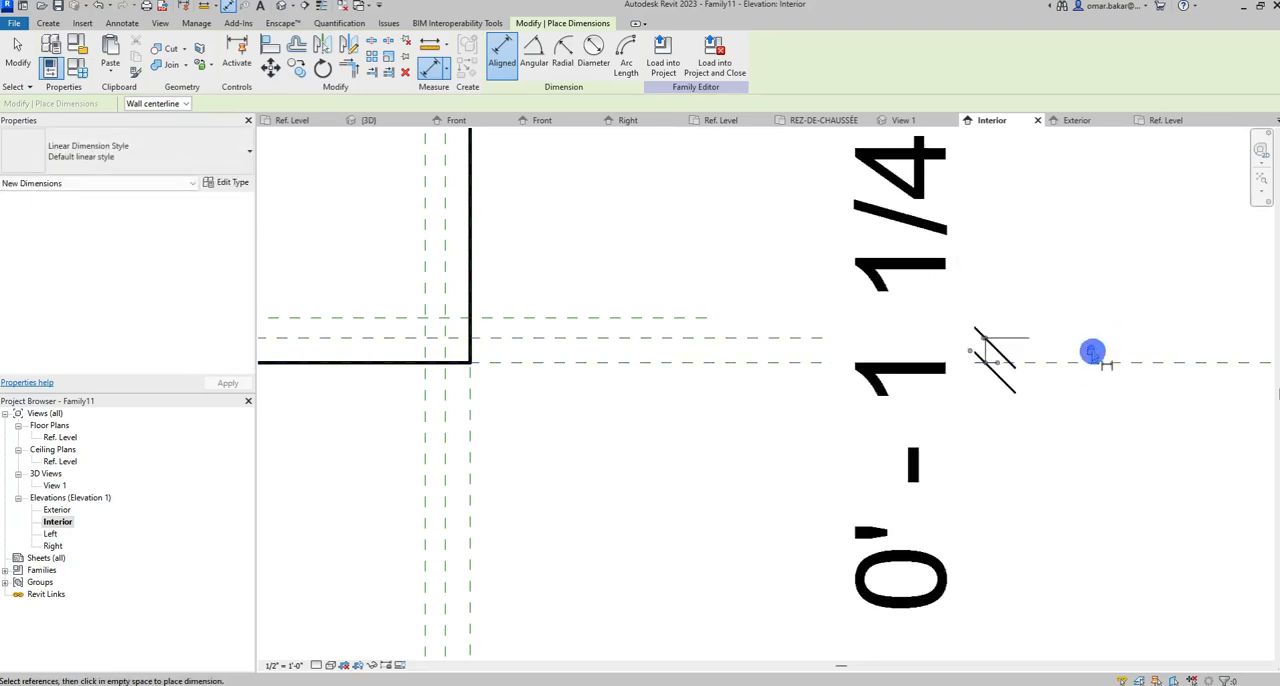
Dimension the spacing between the two inner reference planes above the sill, lock it, and finish dimensioning.
left_click(688, 337)
left_click(787, 191)
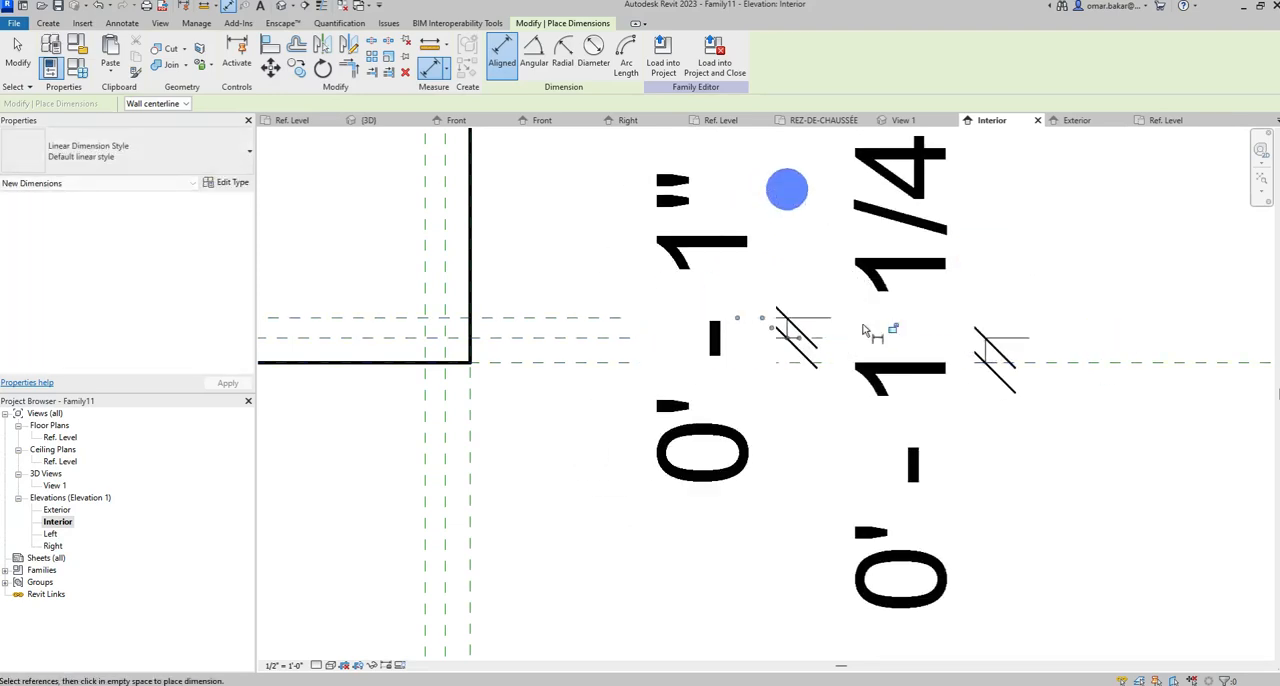
left_click(895, 329)
scroll(551, 403, "down", 5)
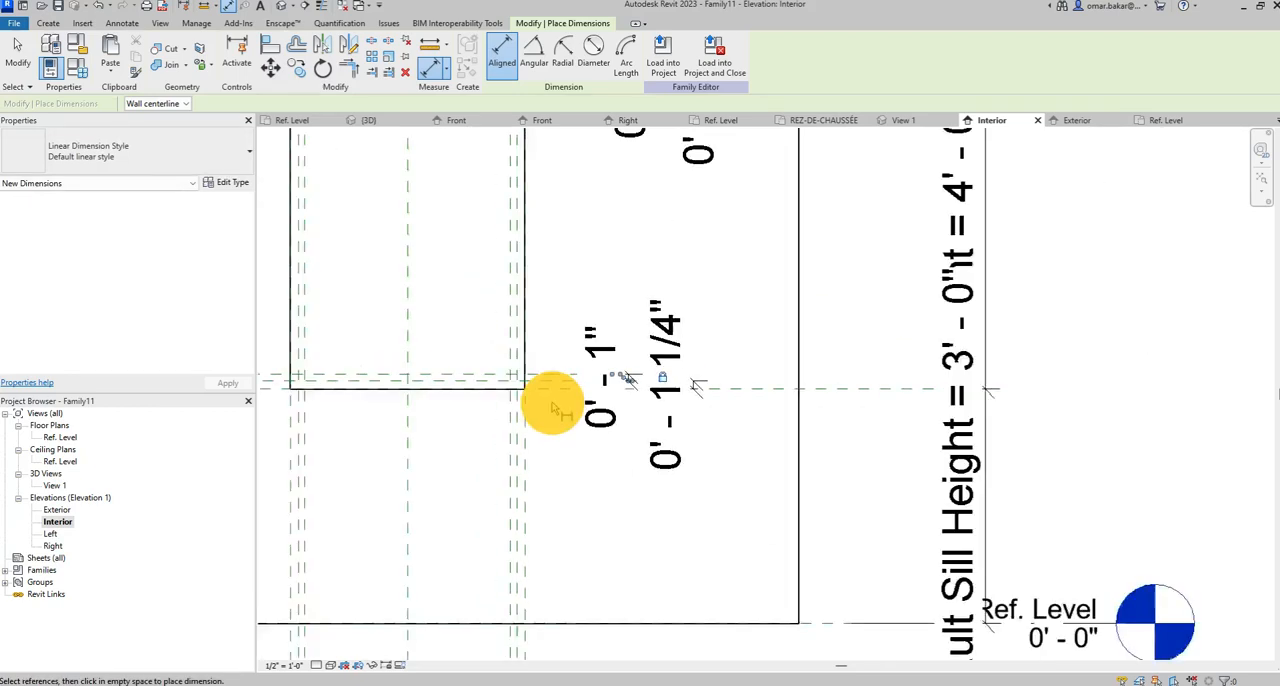
middle_click_drag(553, 404, 668, 473)
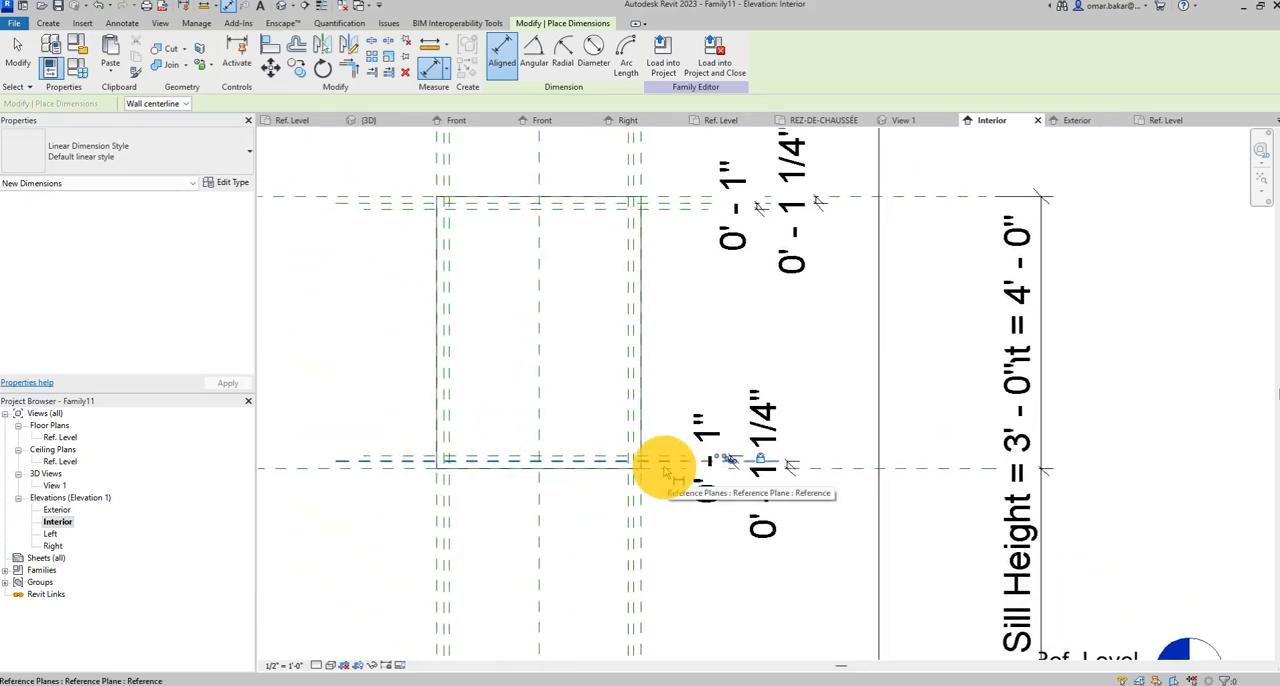
left_click(17, 52)
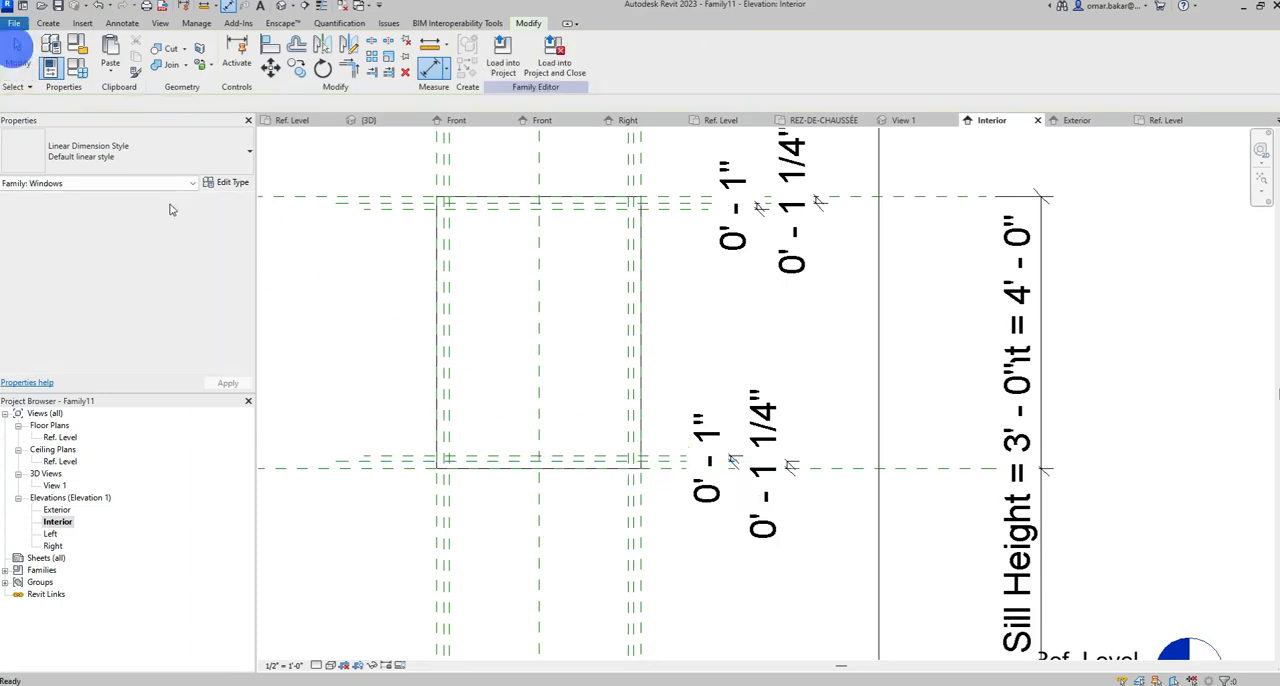
middle_click_drag(537, 320, 566, 397)
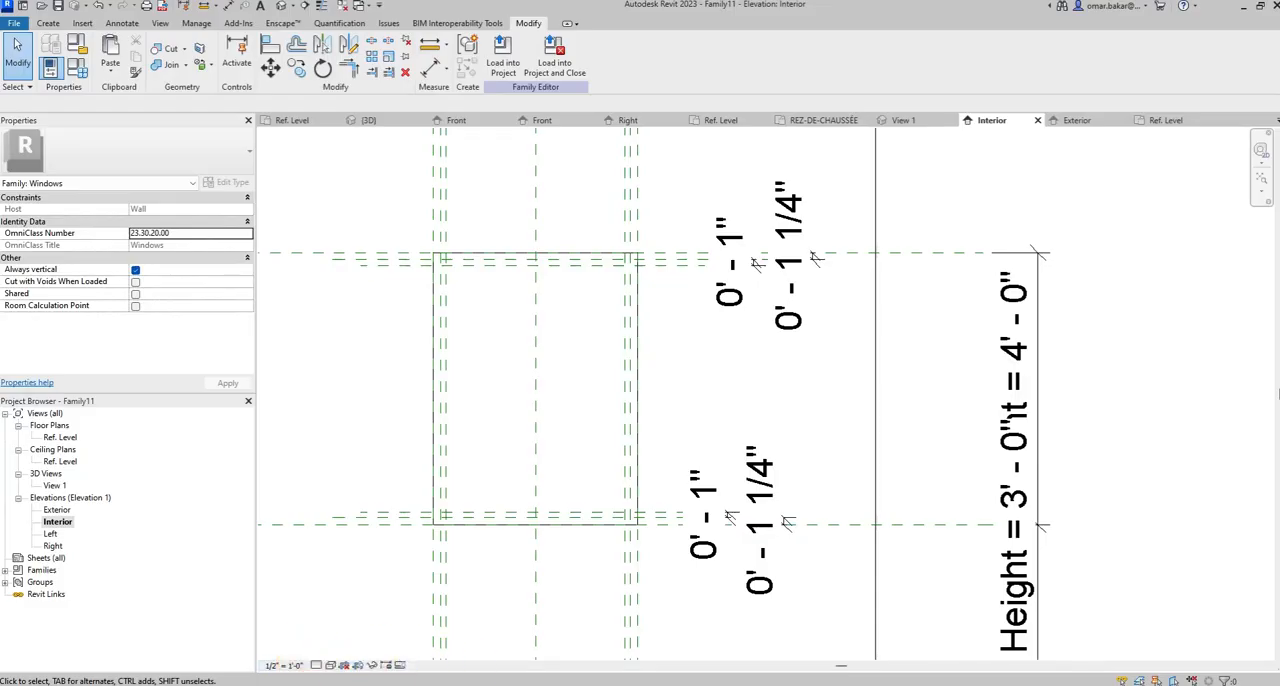
Switch to the AL450 tech sheet in Acrobat, examine the frame dimensions in sections A-A and B-B, and return to Revit.
mouse_move(447, 684)
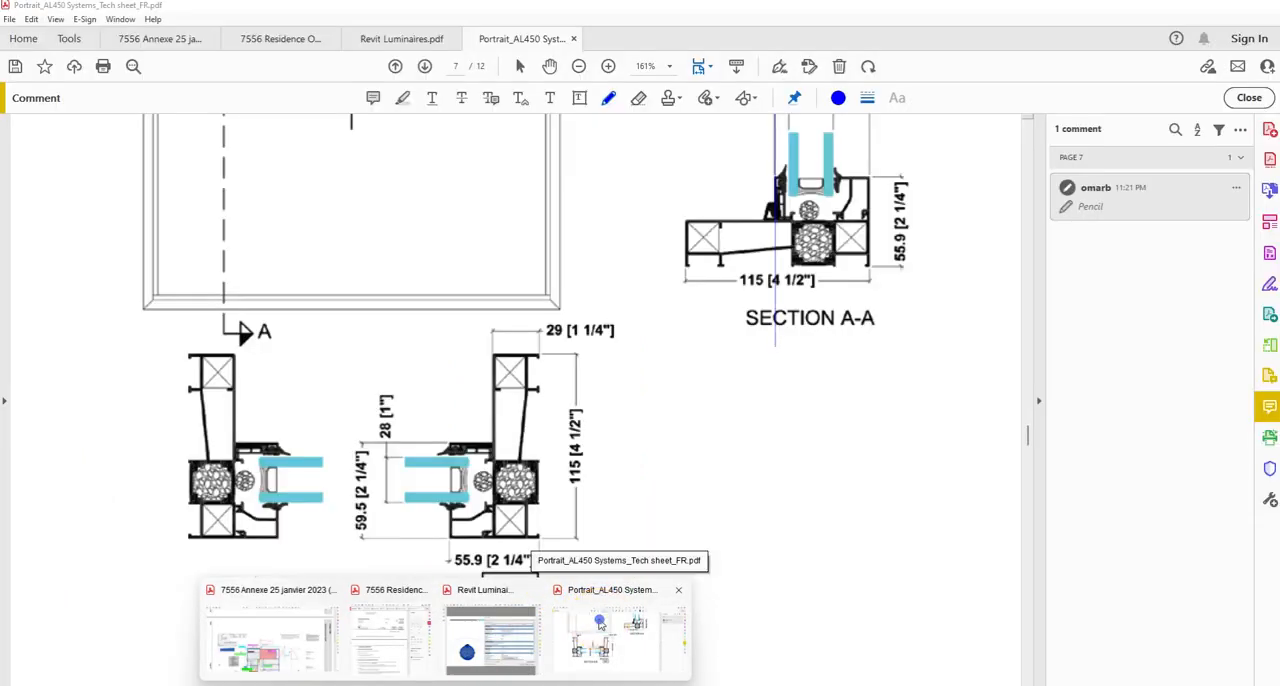
left_click(599, 619)
scroll(800, 363, "down", 2)
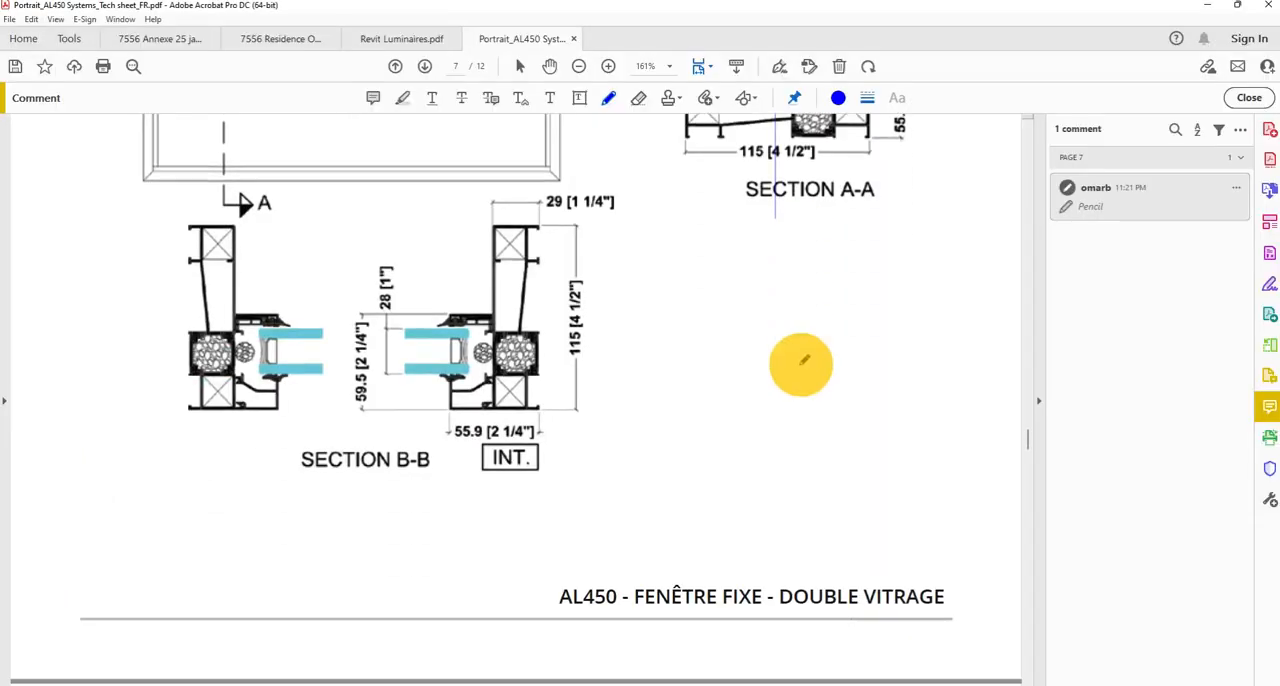
scroll(800, 363, "up", 5)
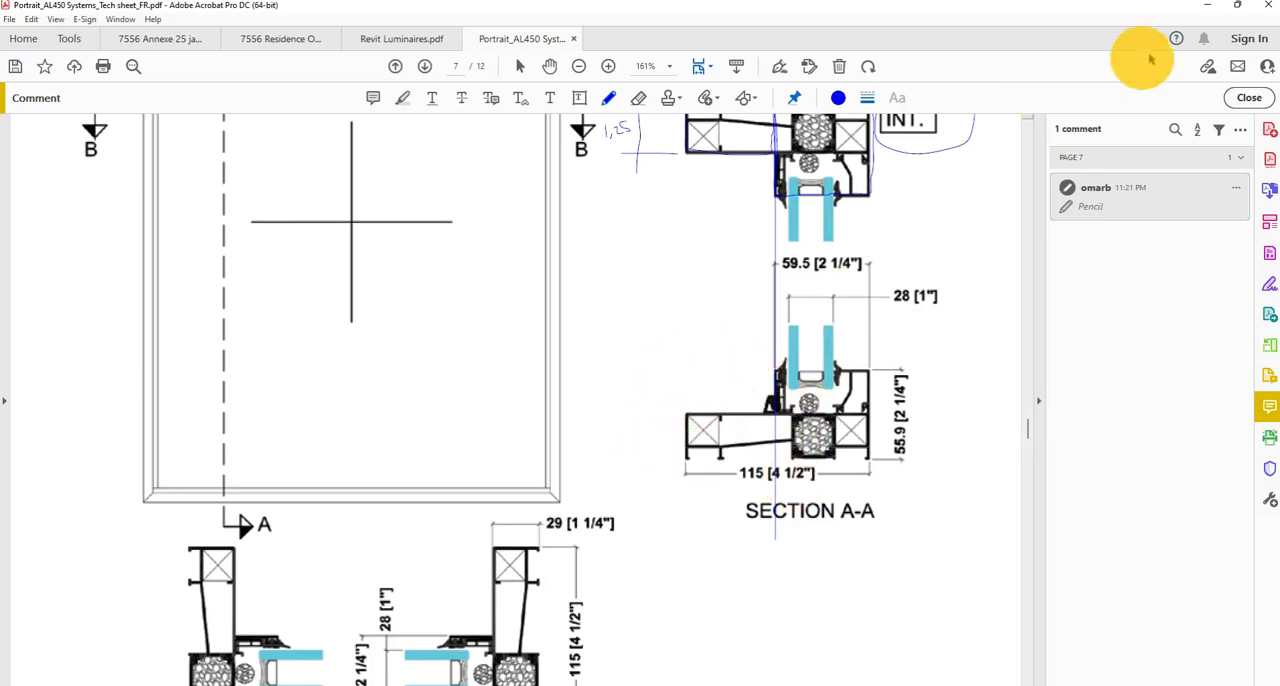
left_click(1211, 7)
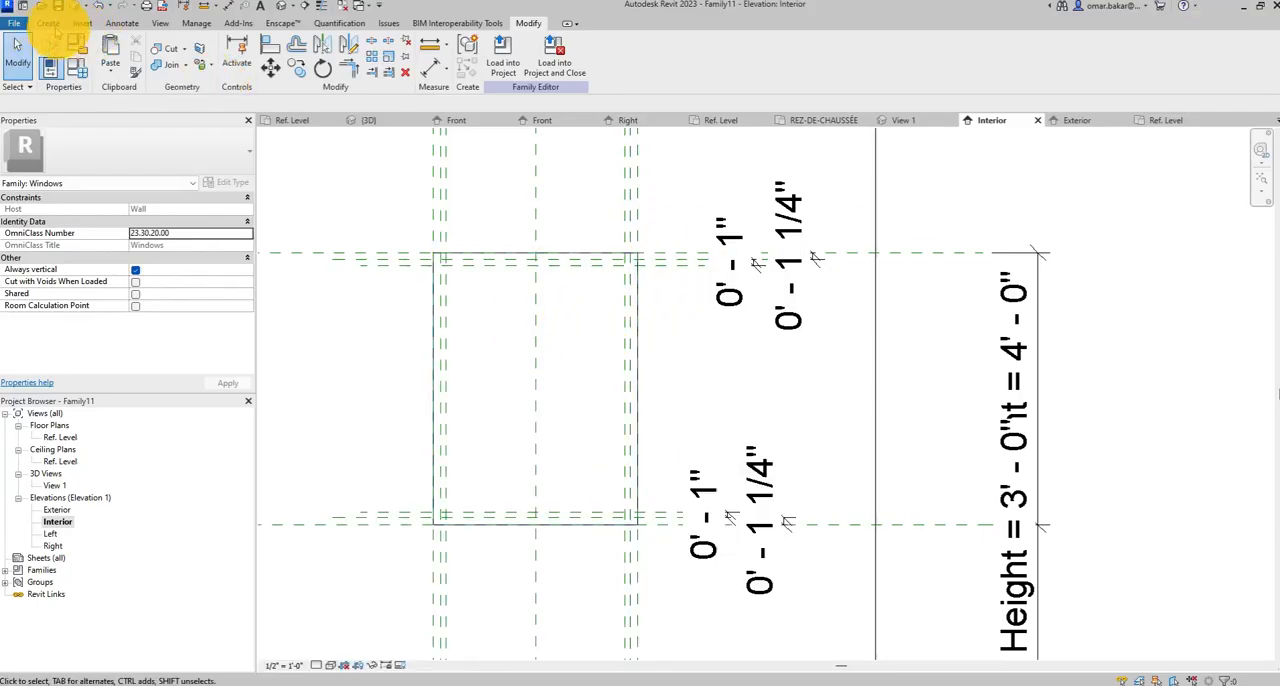
Start a solid extrusion and sketch a rectangle along the outer width, head and sill reference planes of the window opening.
left_click(48, 22)
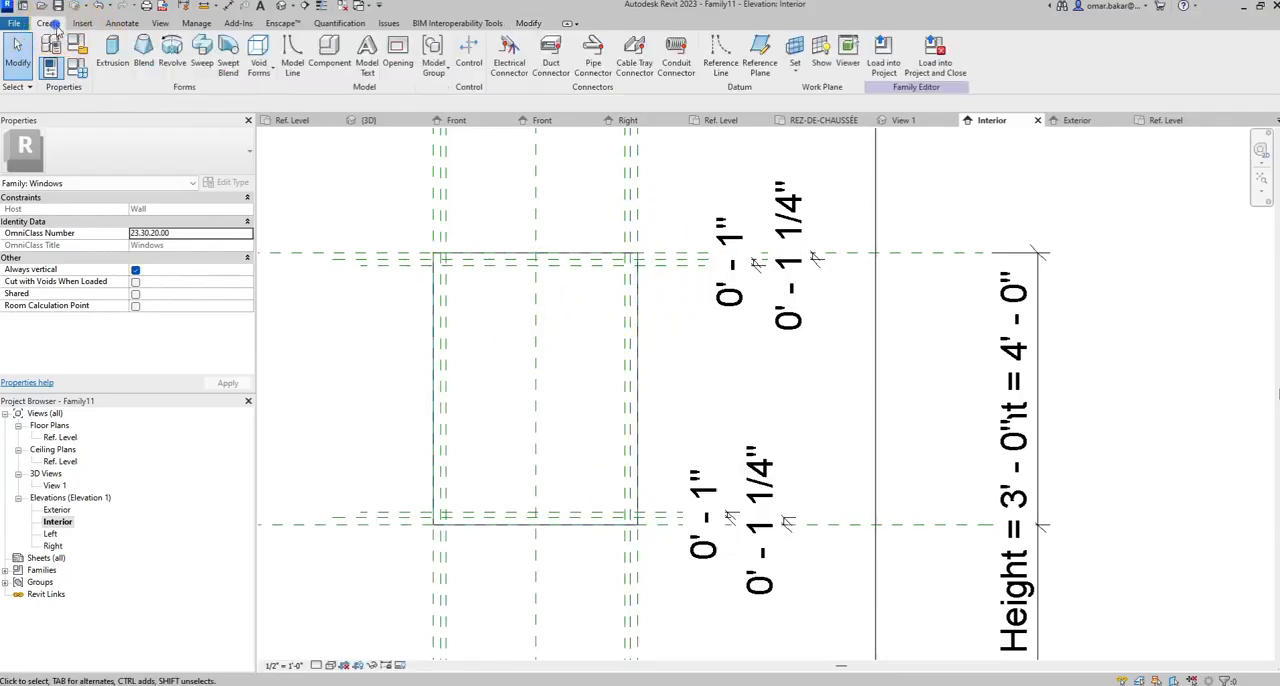
left_click(113, 48)
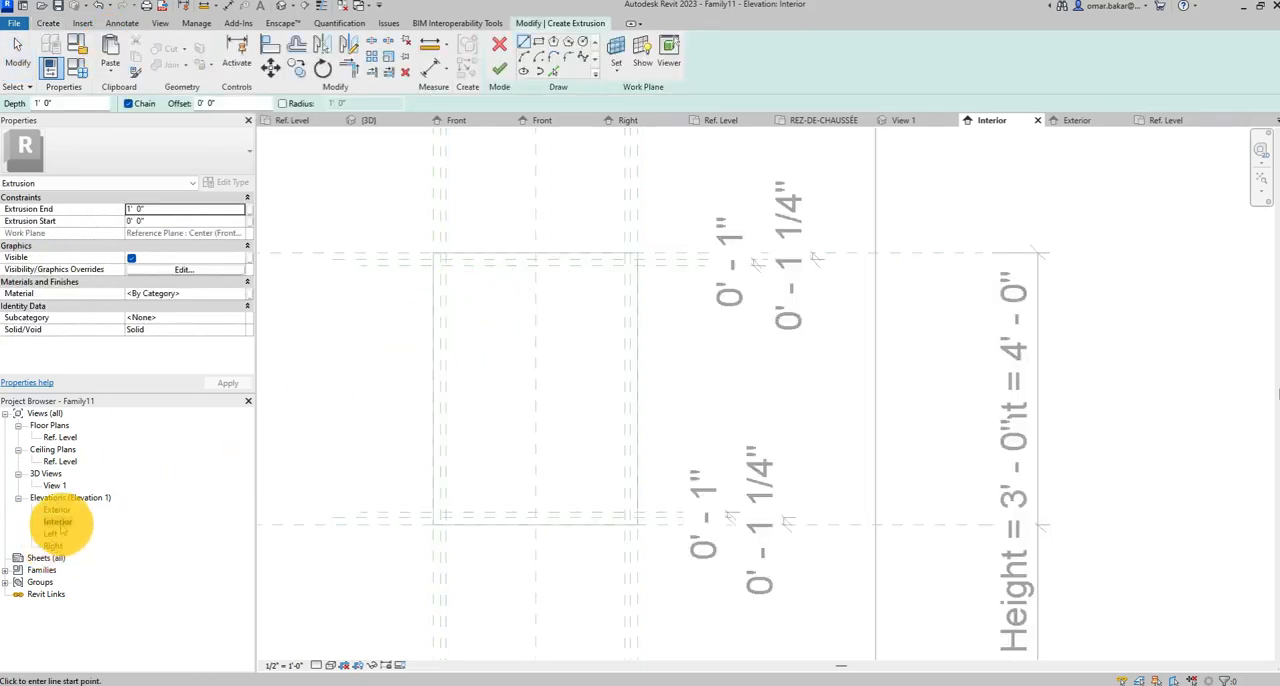
scroll(494, 394, "up", 3)
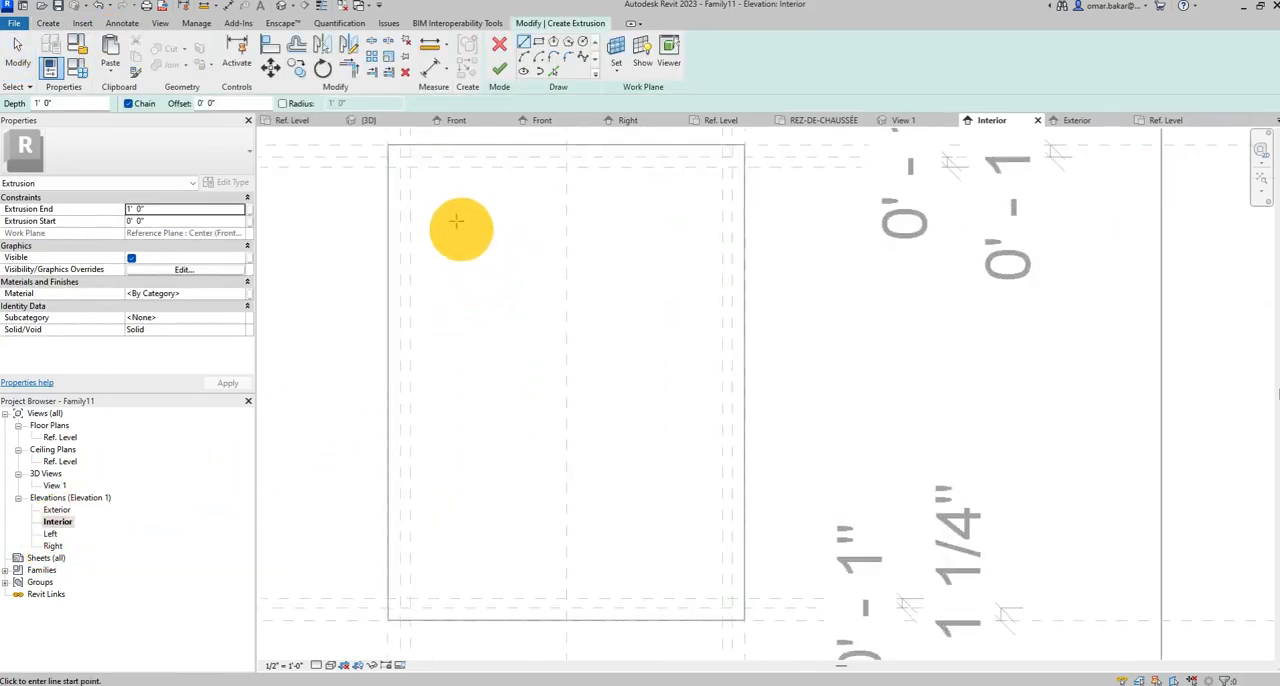
left_click(389, 146)
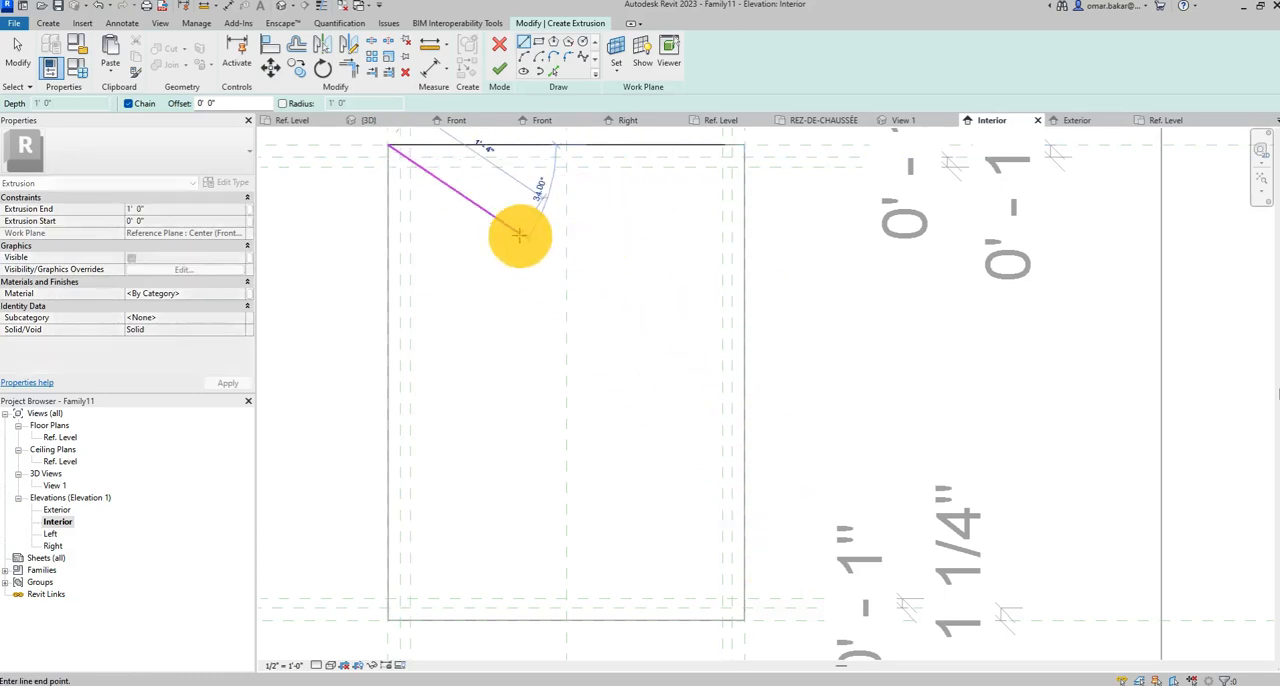
left_click(538, 41)
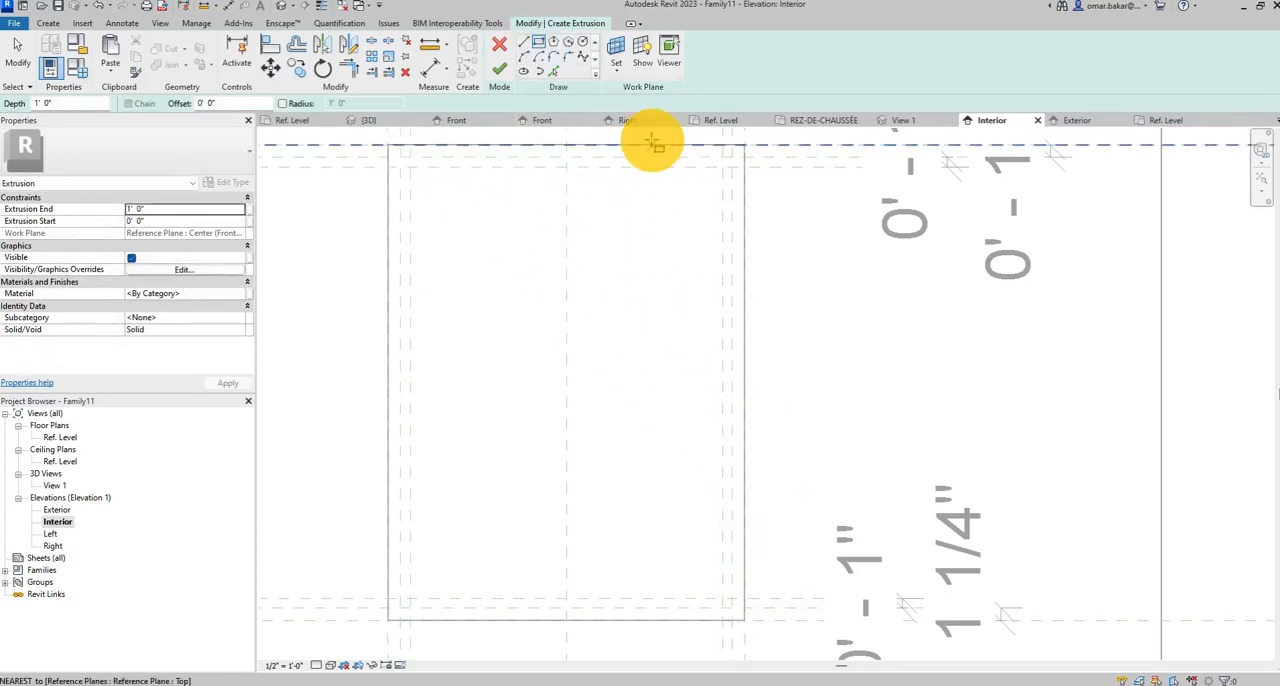
left_click(387, 146)
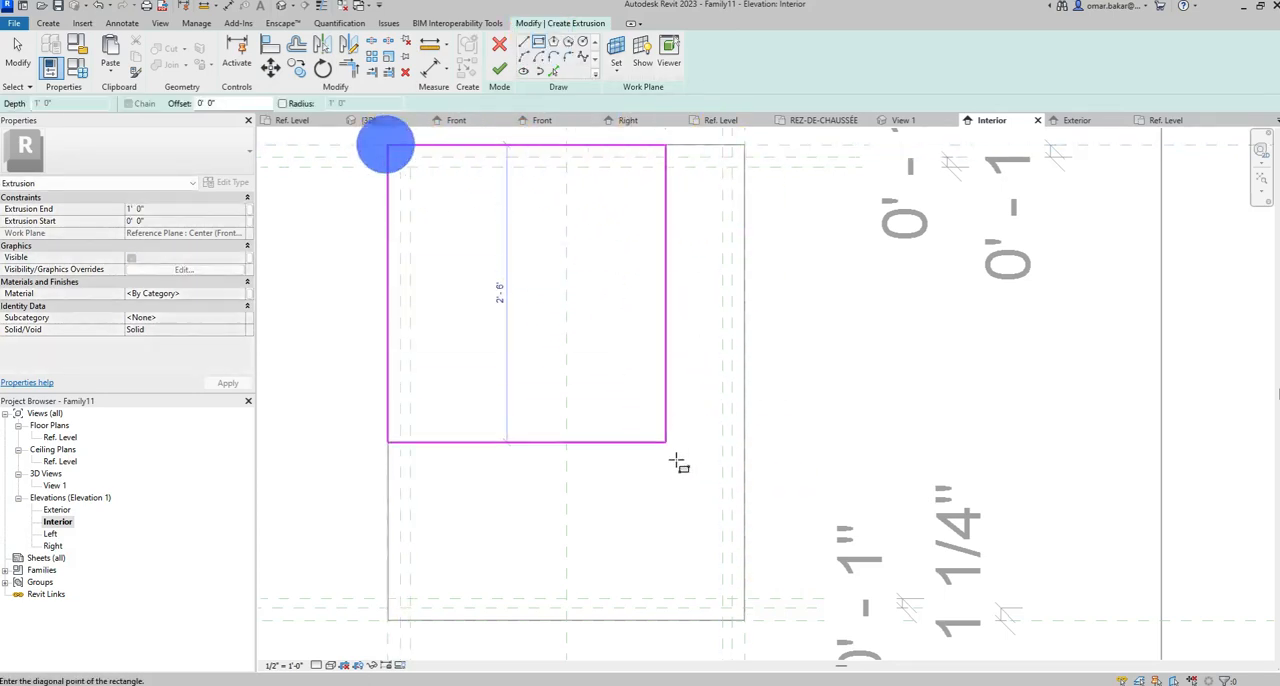
left_click(743, 619)
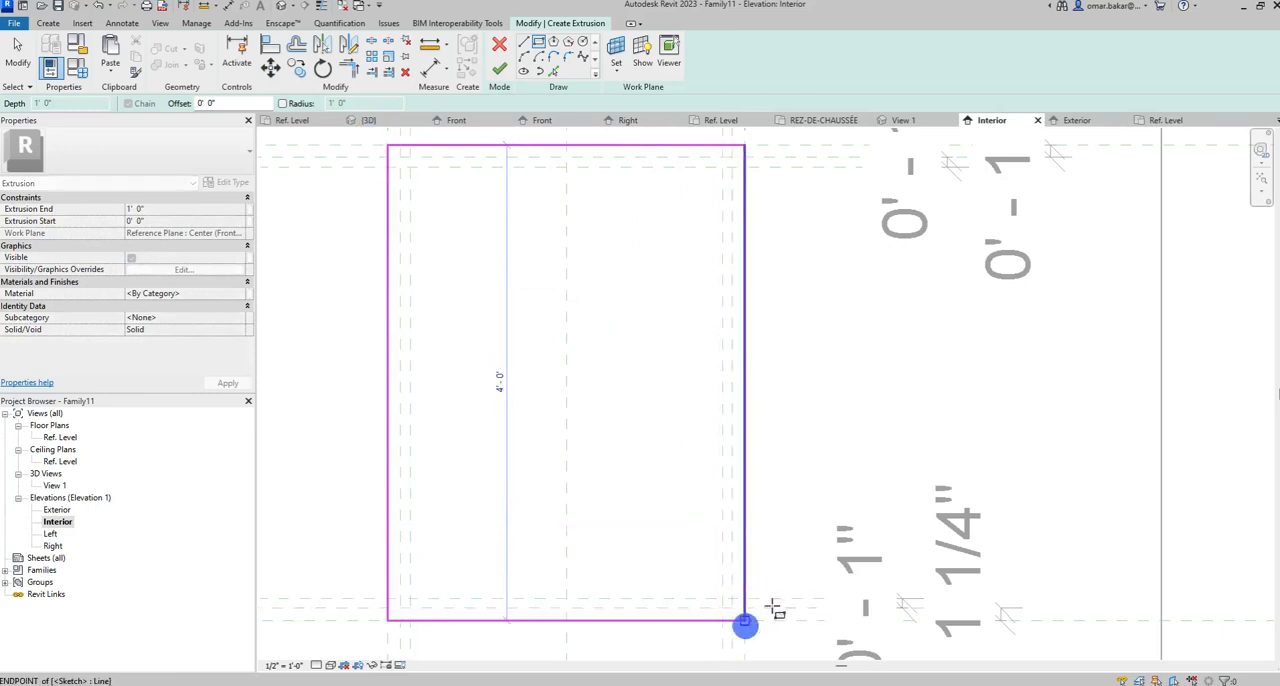
Lock all four edges of the outer rectangle to their reference planes.
left_click(724, 363)
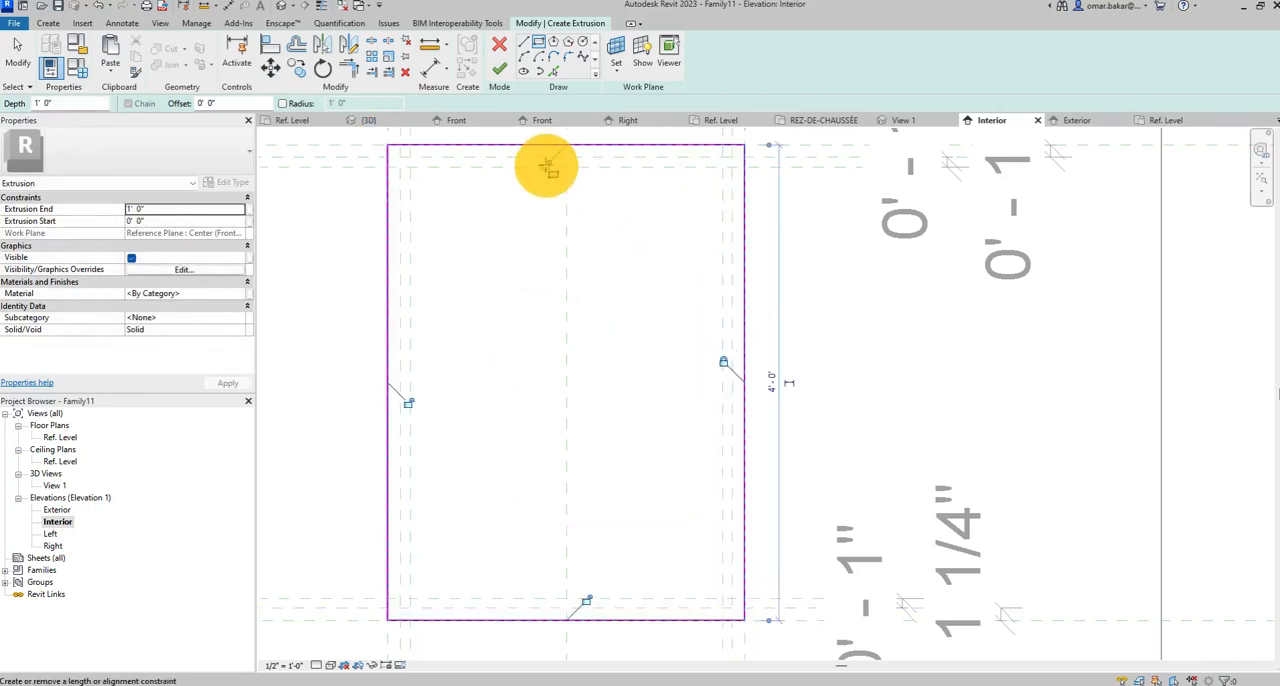
left_click(545, 164)
left_click(408, 403)
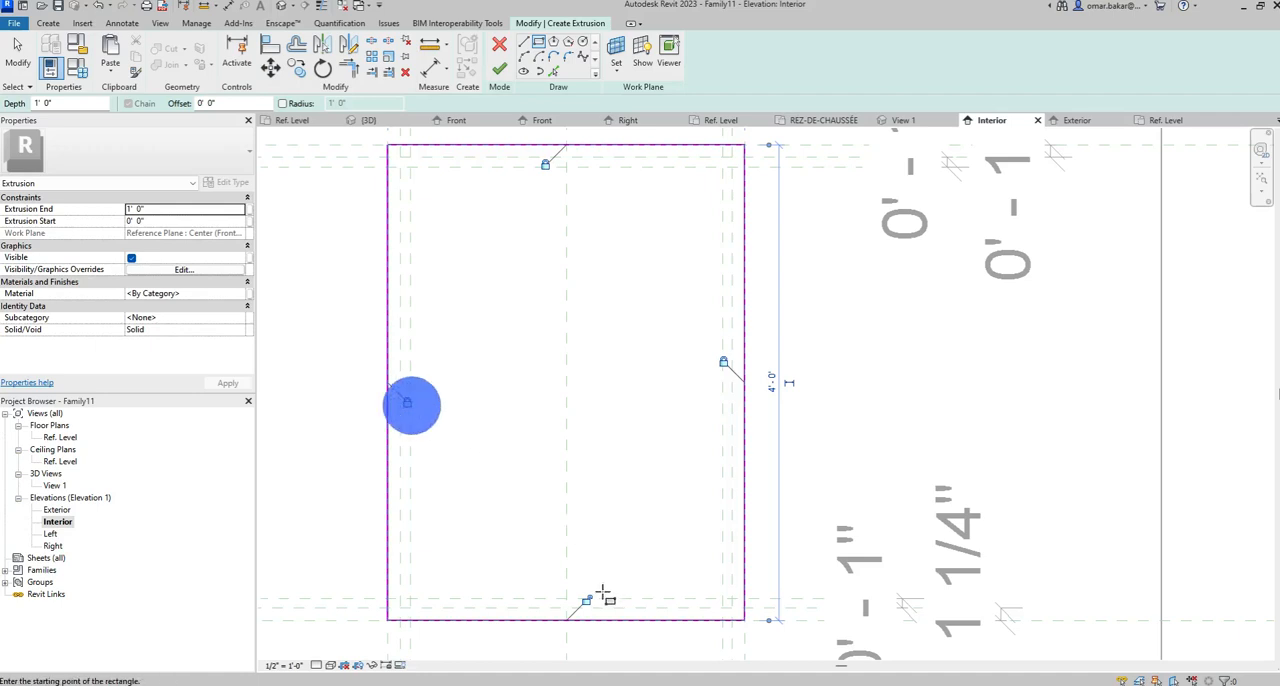
left_click(586, 600)
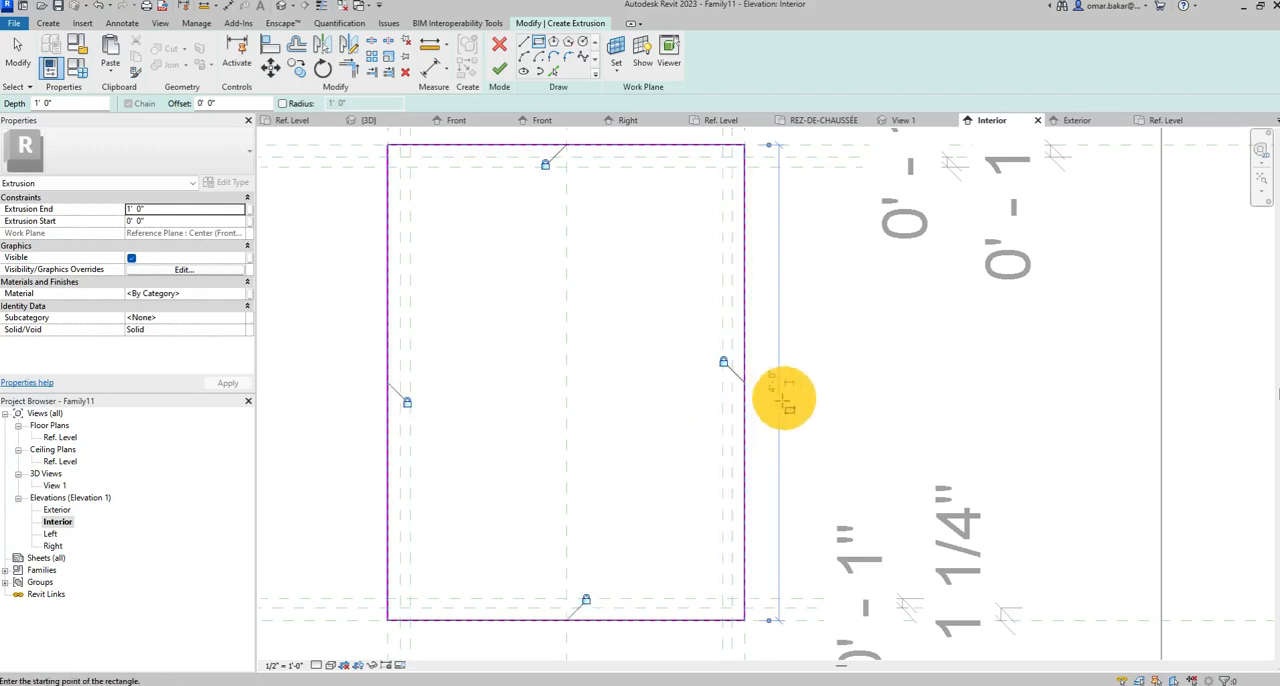
Sketch a second rectangle along the innermost reference planes and lock its four edges to them.
left_click(410, 167)
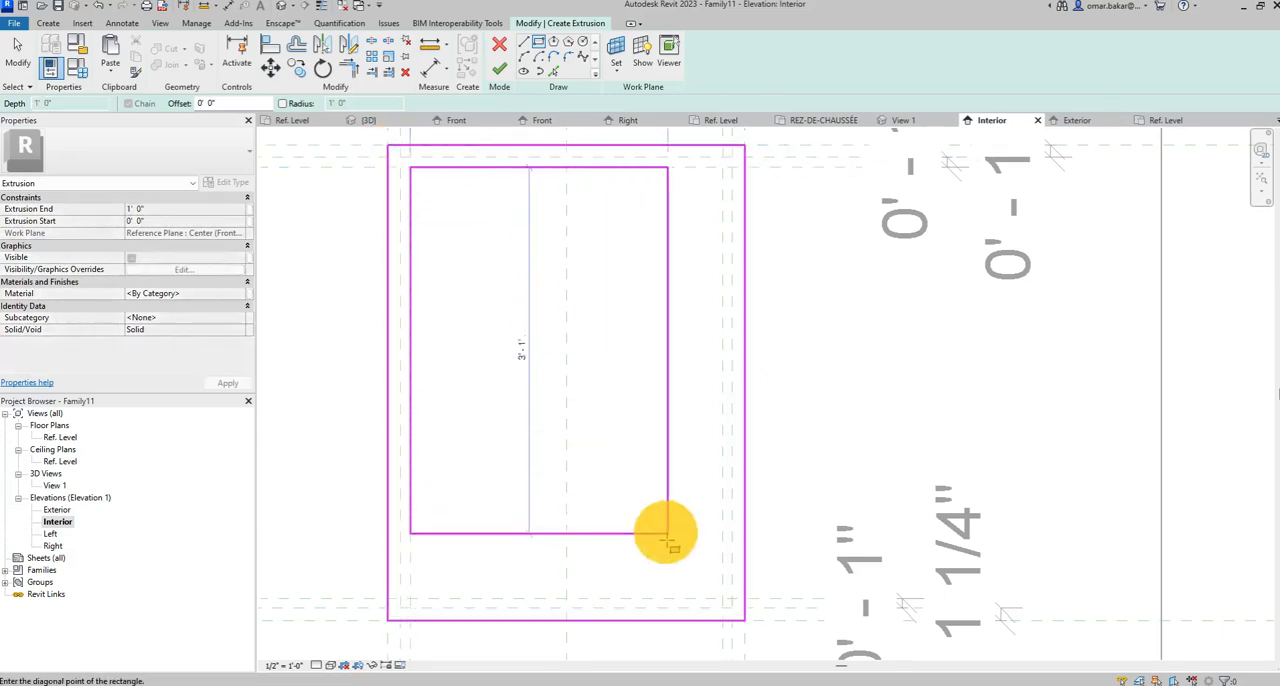
left_click(722, 600)
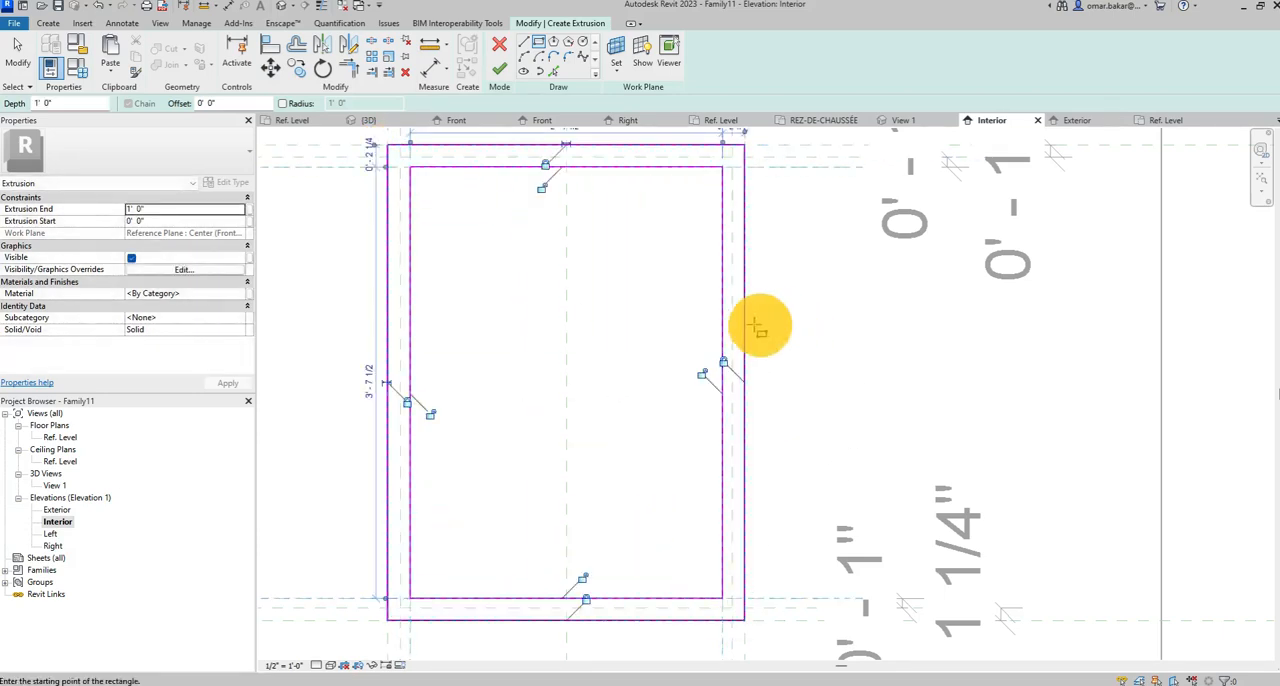
left_click(541, 187)
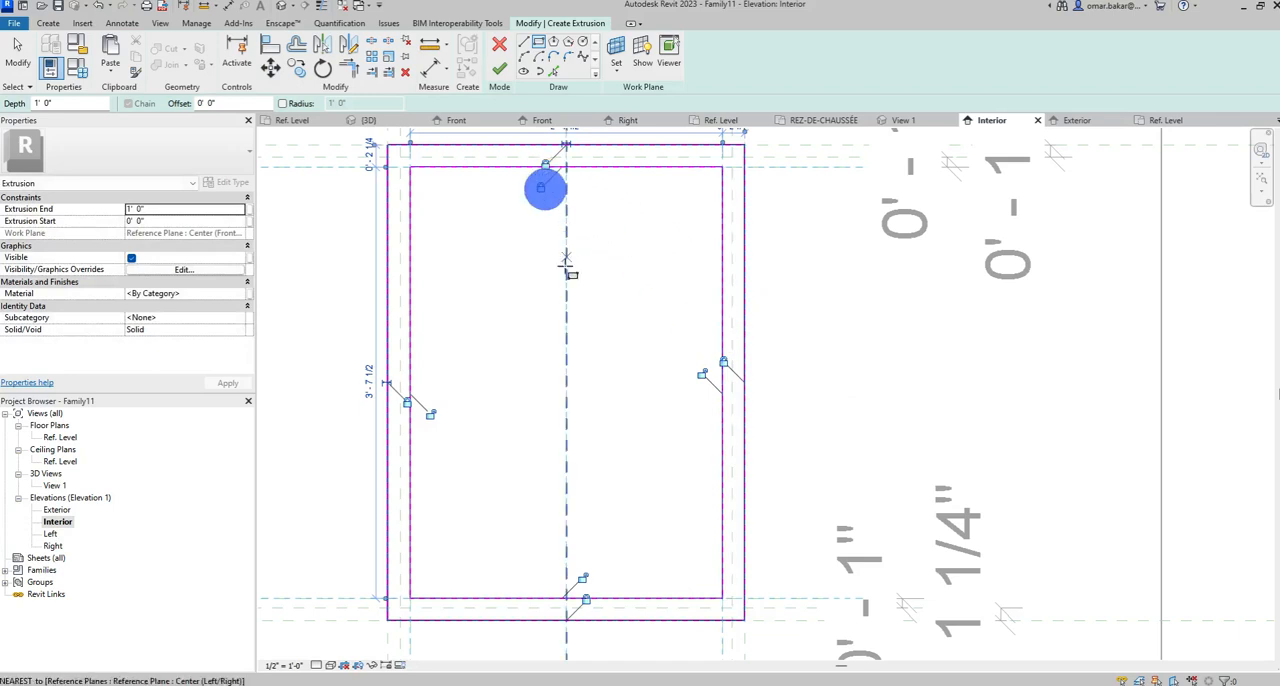
left_click(430, 415)
left_click(582, 579)
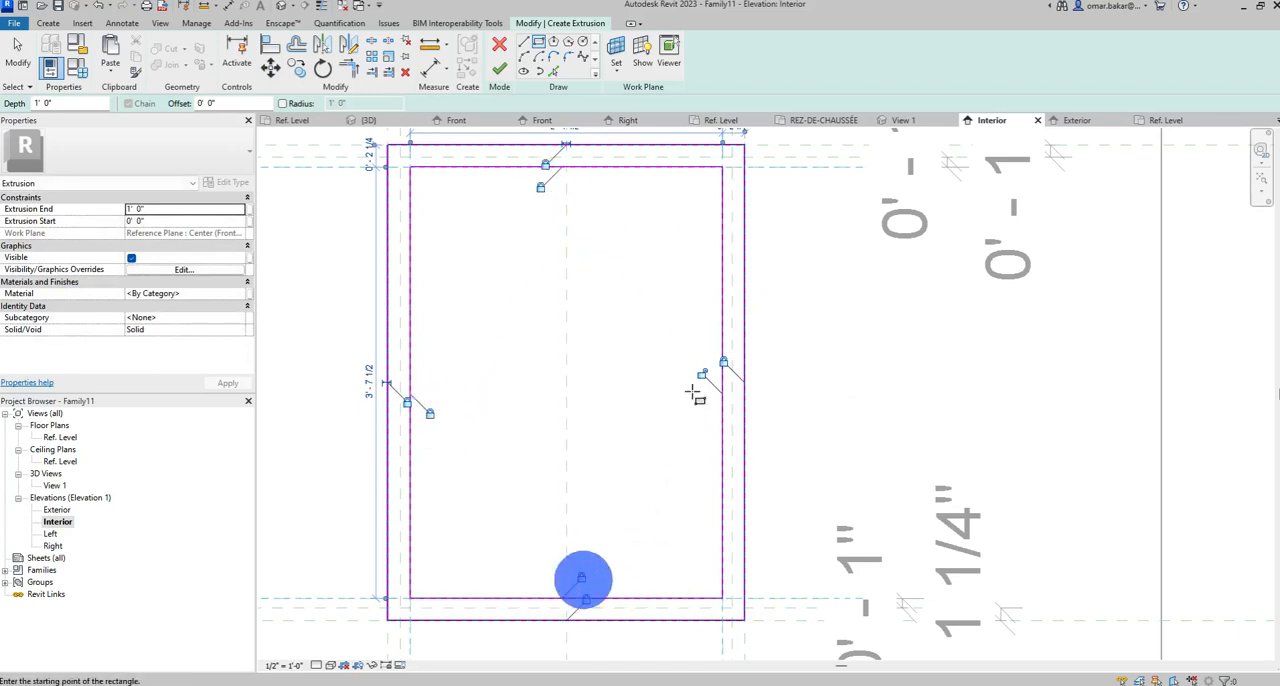
left_click(703, 375)
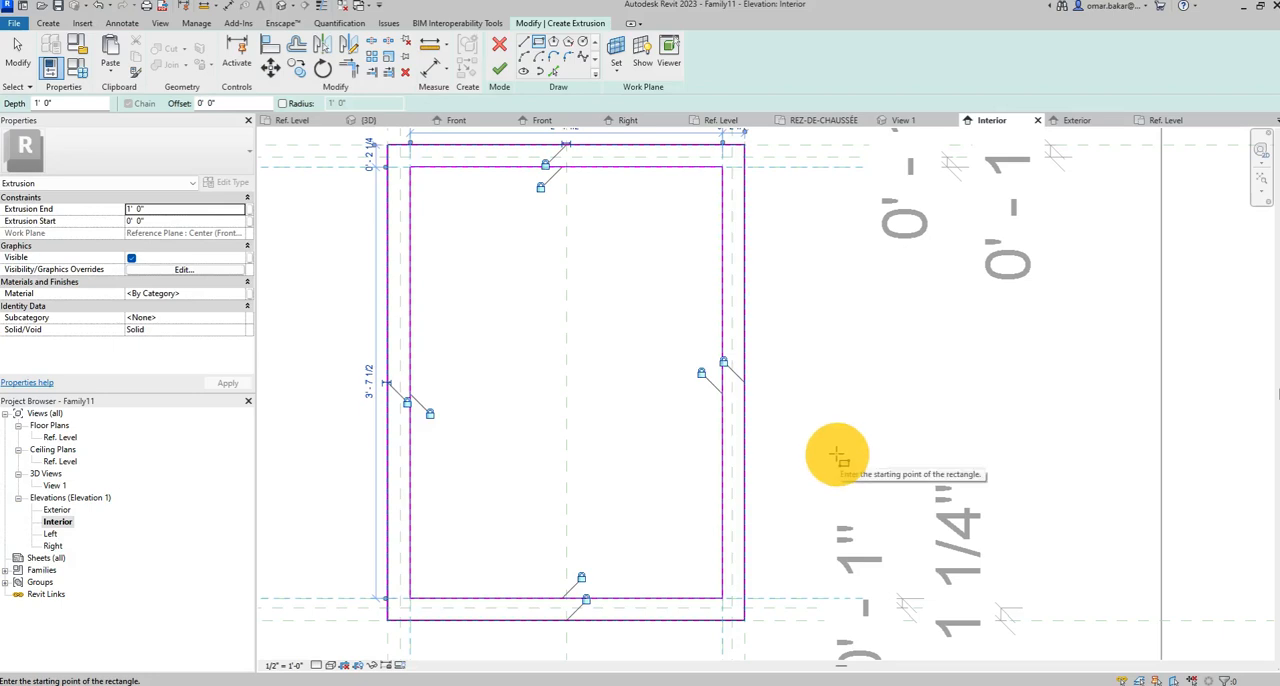
Set the frame extrusion's end to 2.25".
scroll(858, 335, "down", 3)
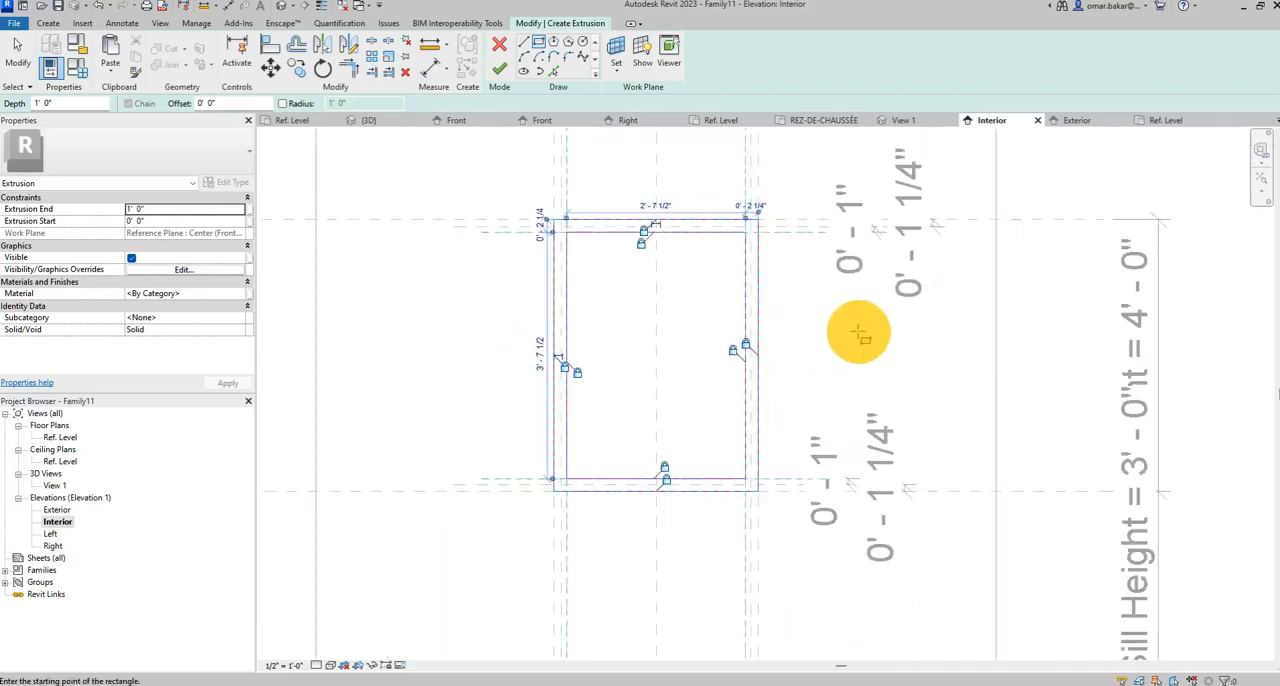
middle_click_drag(849, 322, 771, 337)
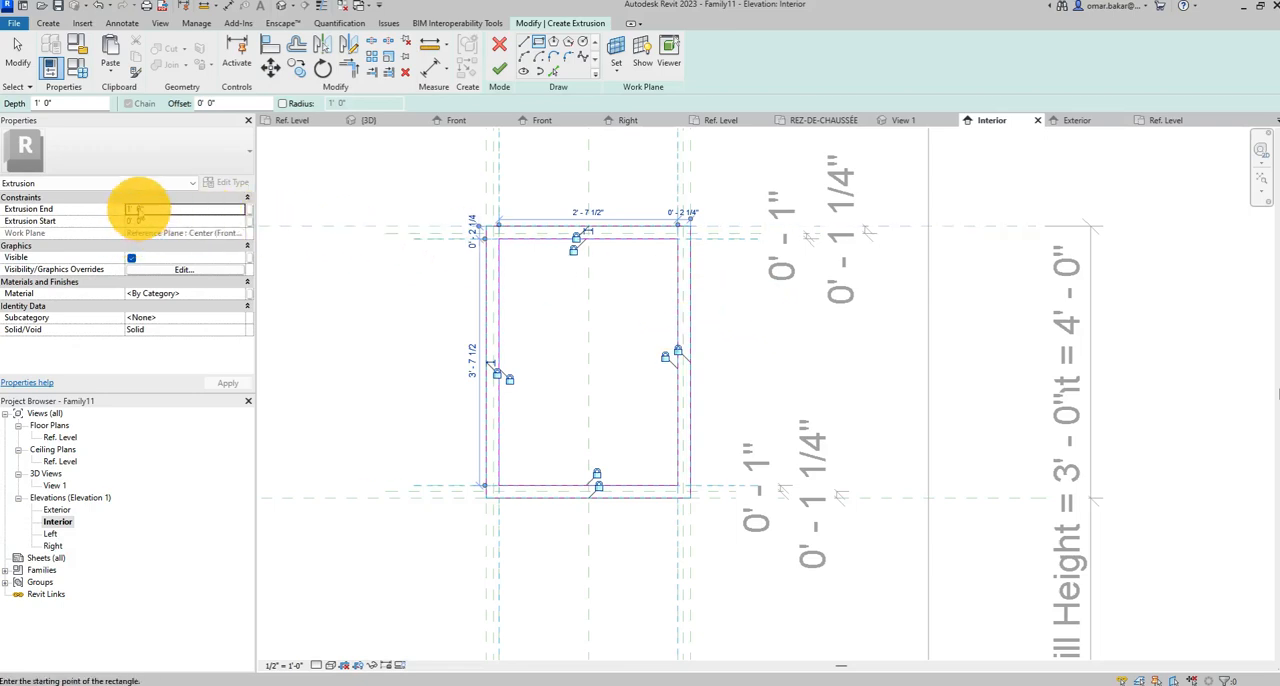
left_click(139, 208)
left_click(139, 210)
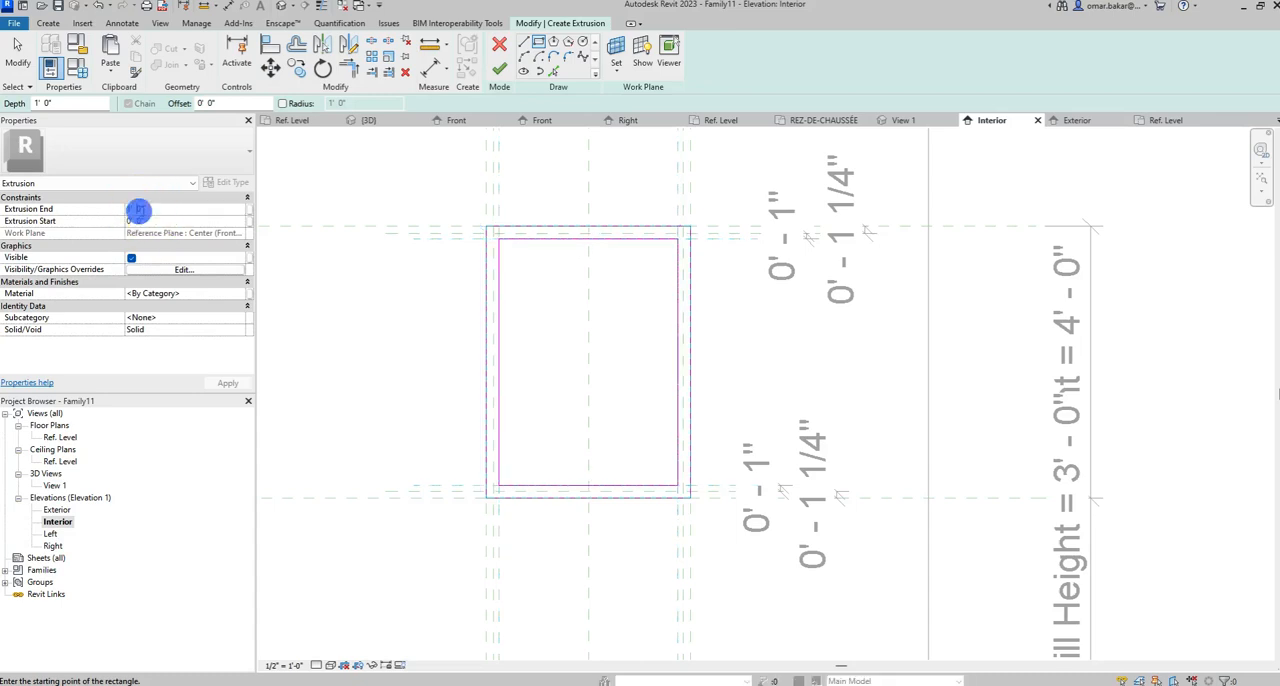
left_click(89, 208)
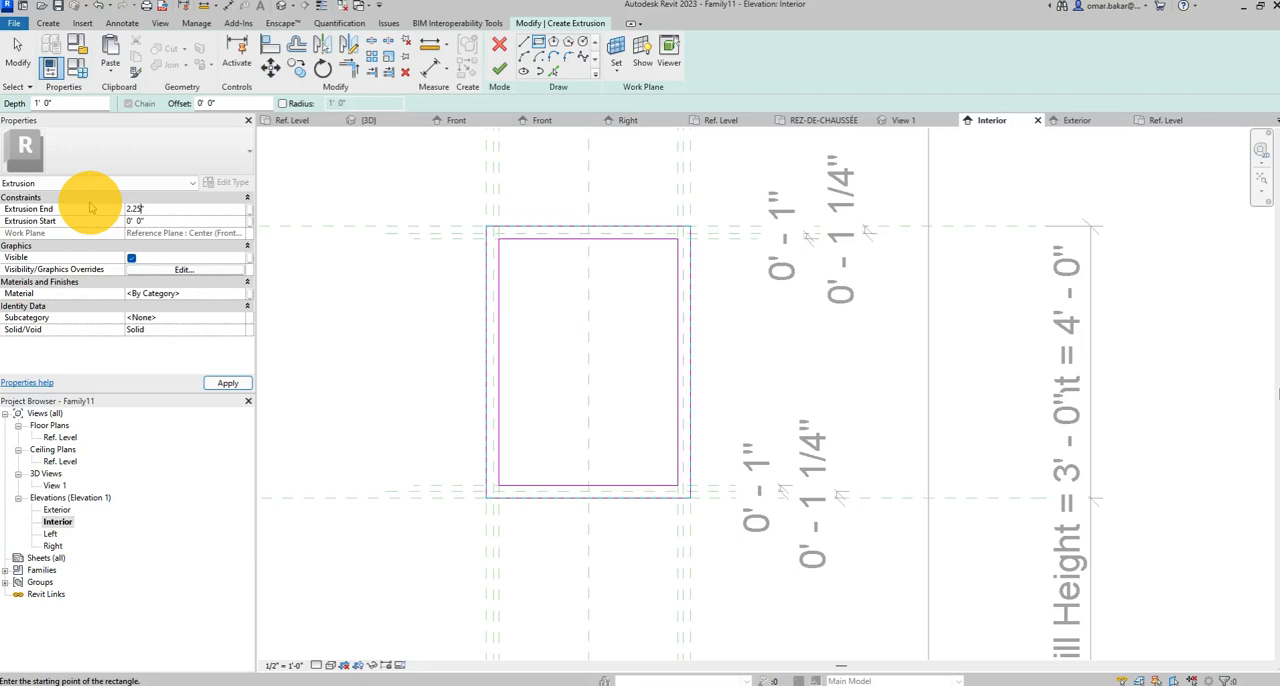
type("2.25\"")
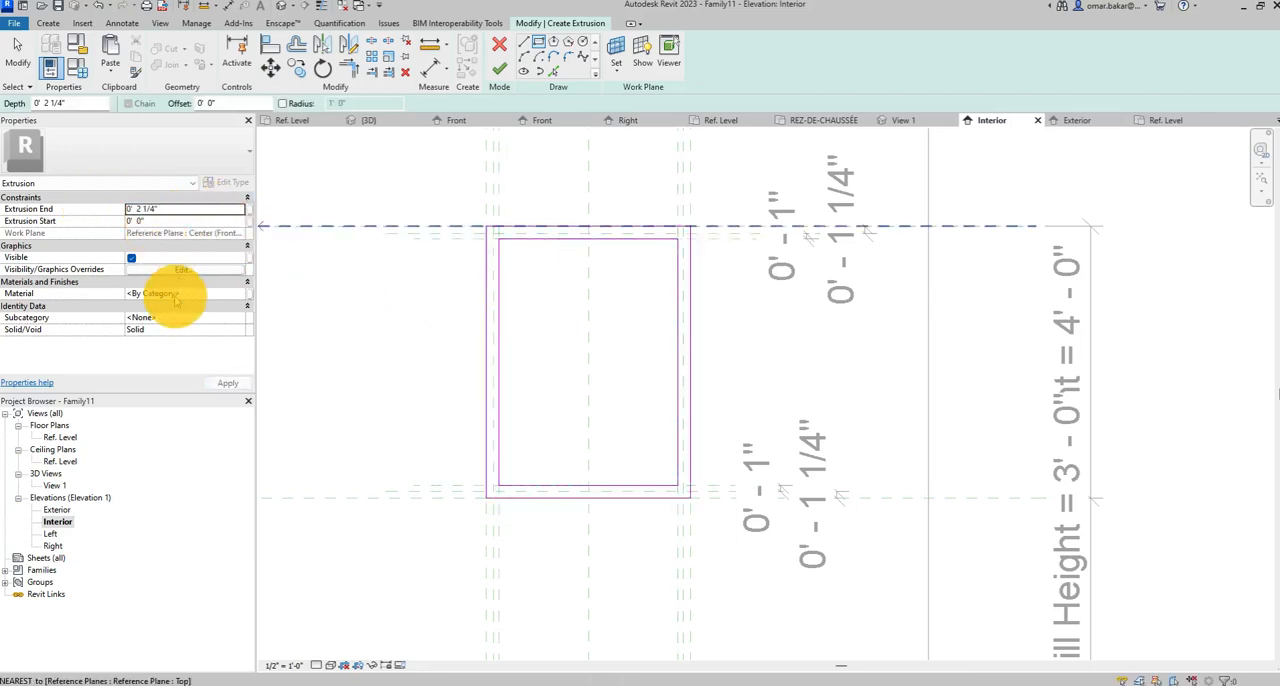
Open the material choice for the frame extrusion, search for "alumi" and add the library's Aluminum to the project materials.
left_click(242, 295)
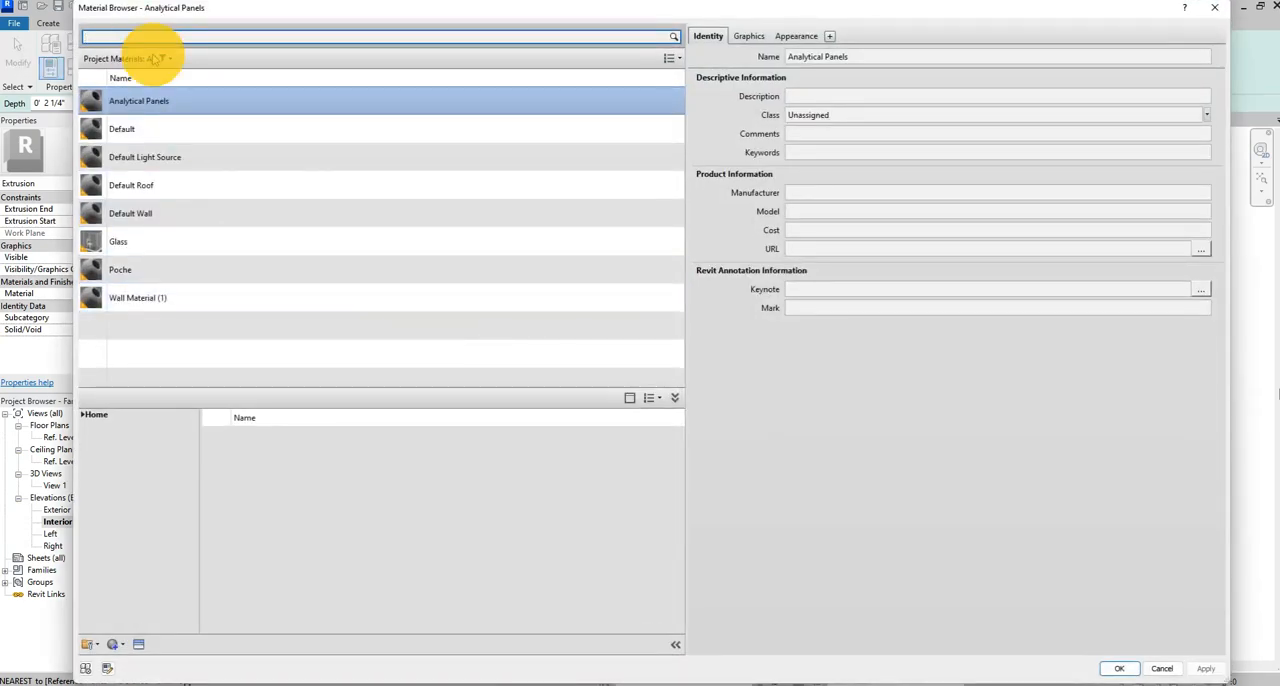
type("alumi")
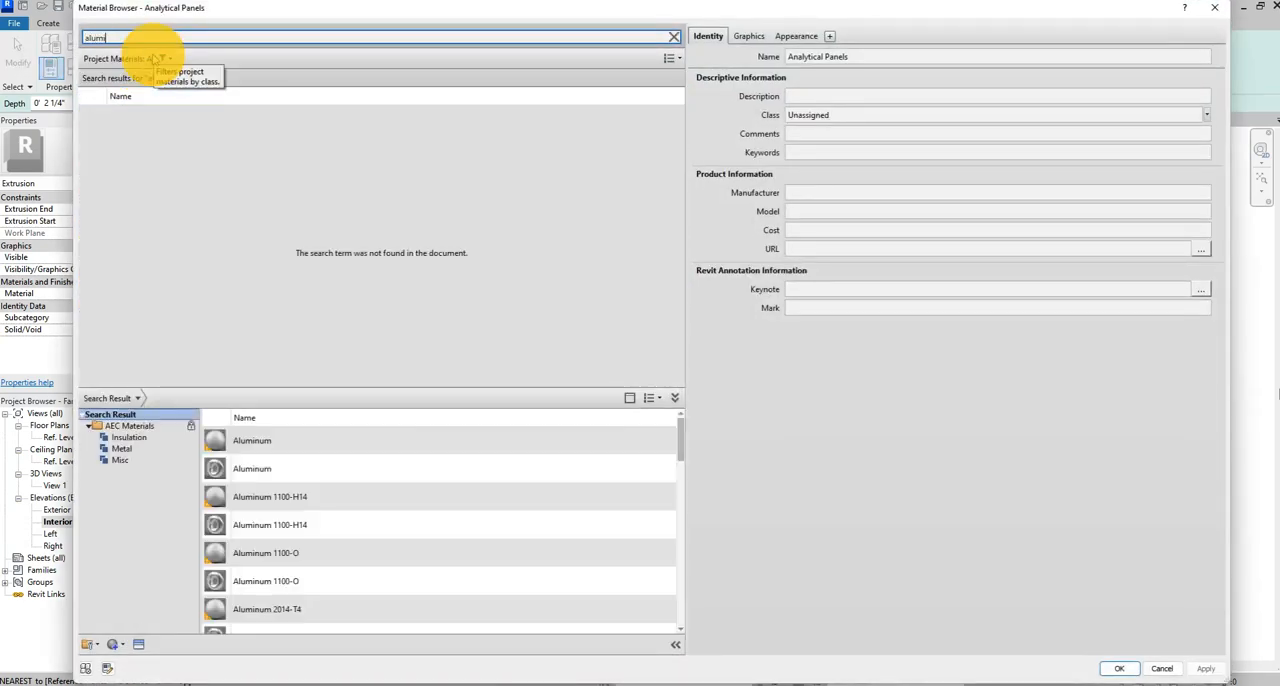
left_click(254, 447)
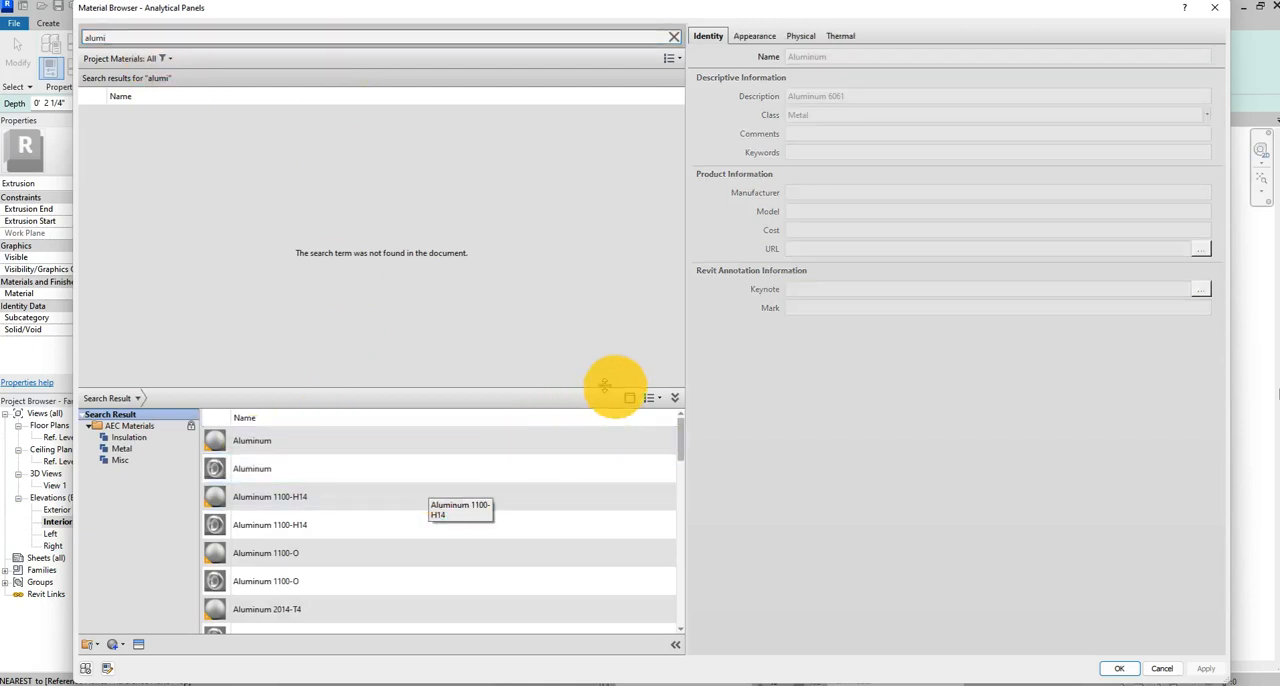
left_click(655, 440)
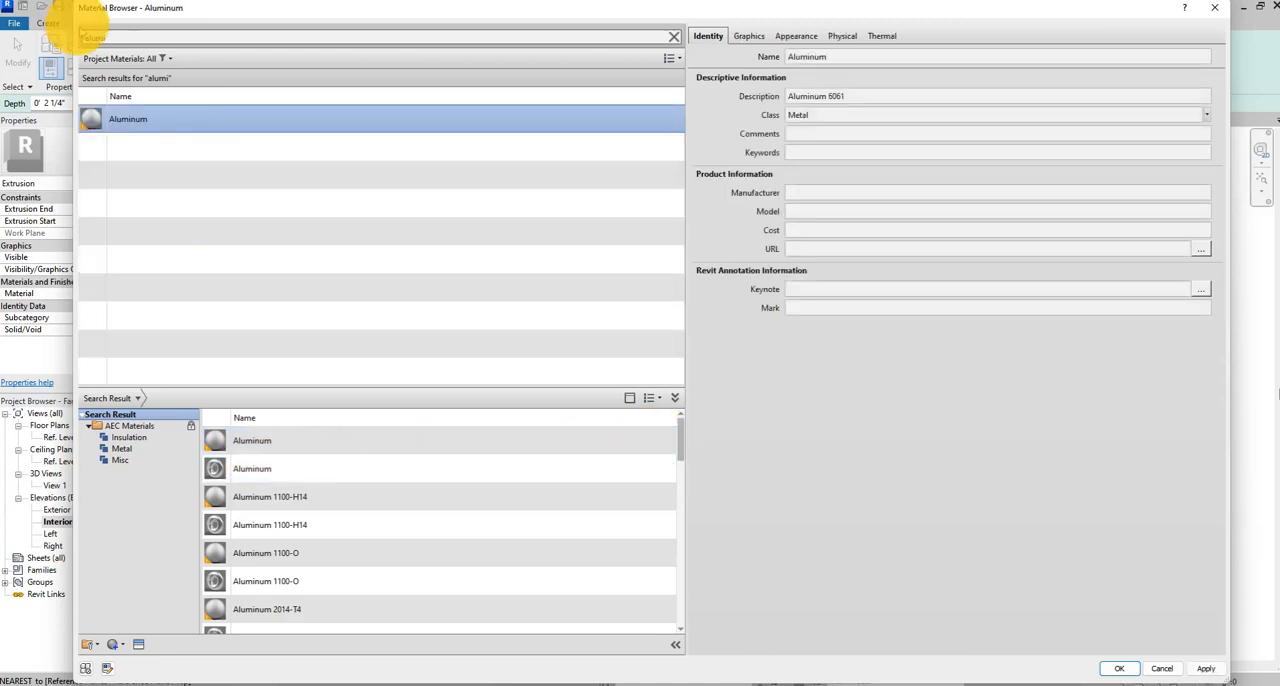
Search the materials for "black" and look through the library results for a suitable black frame finish.
double_click(110, 38)
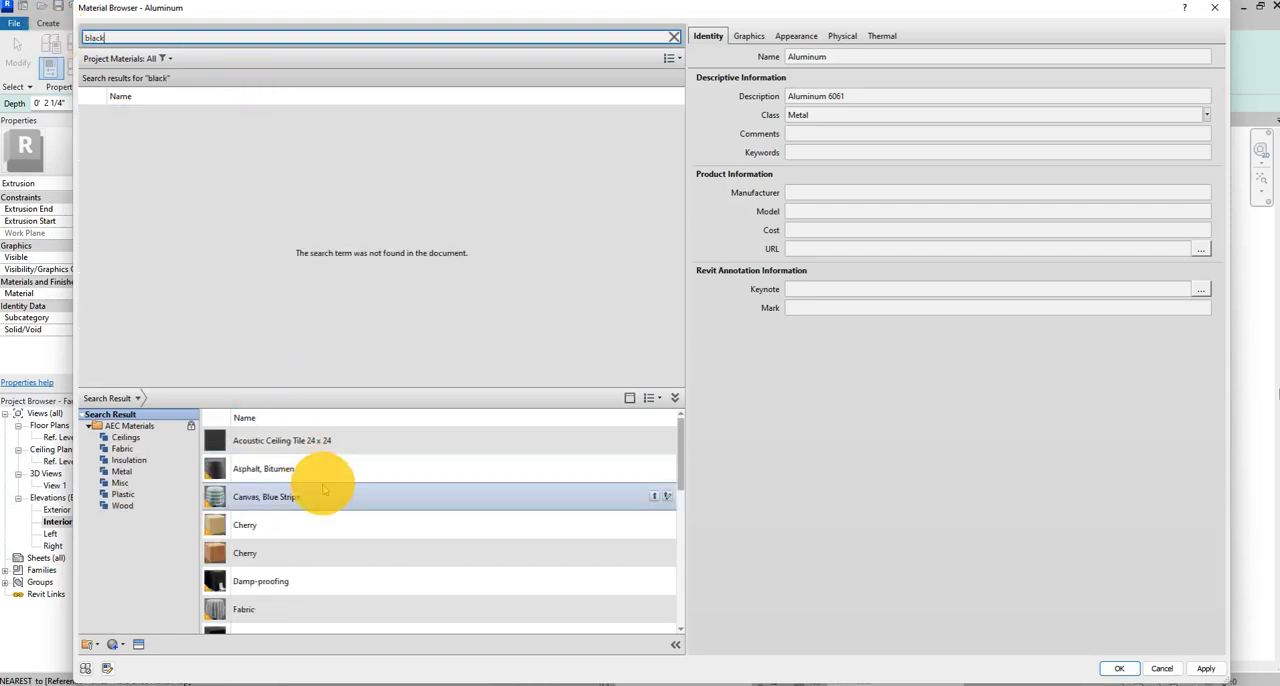
scroll(323, 493, "down", 6)
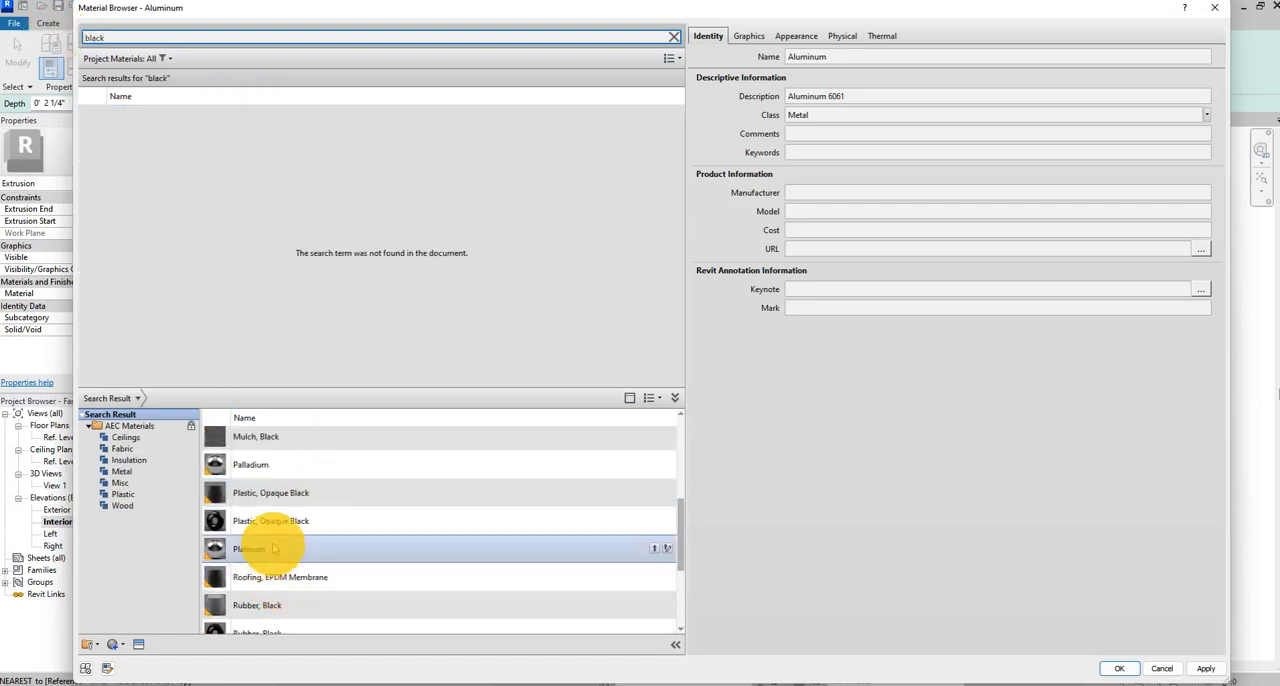
scroll(256, 527, "down", 2)
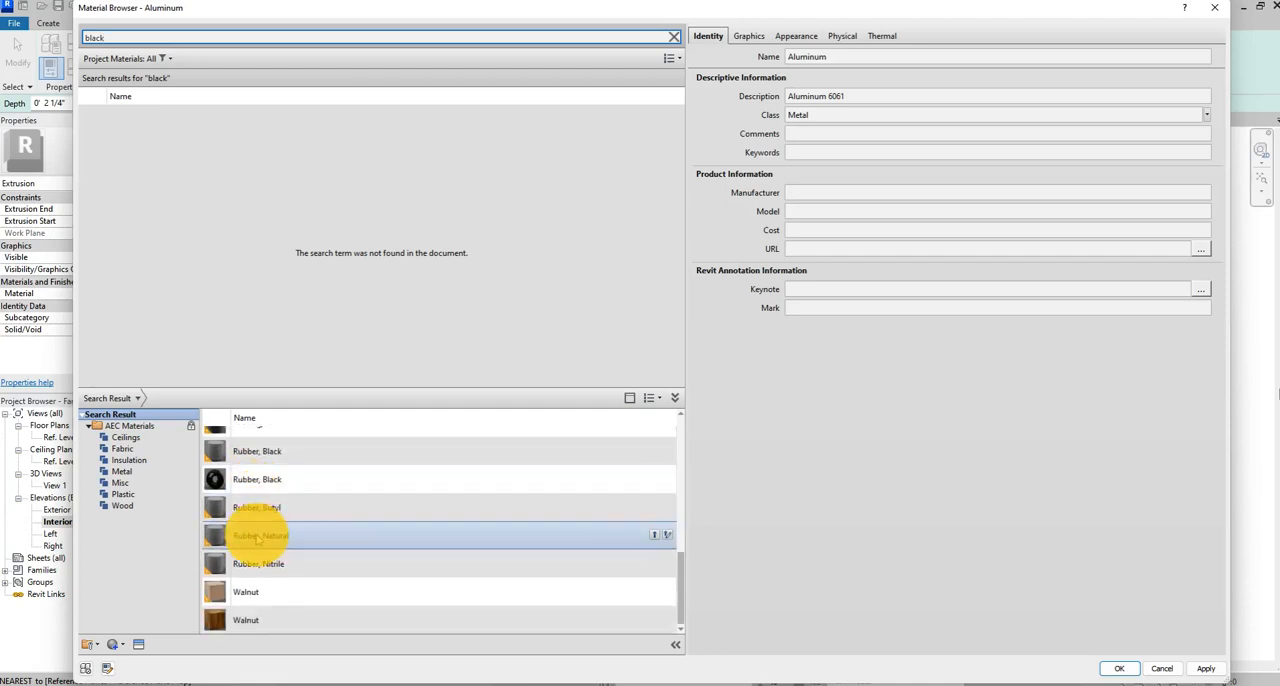
scroll(255, 530, "up", 8)
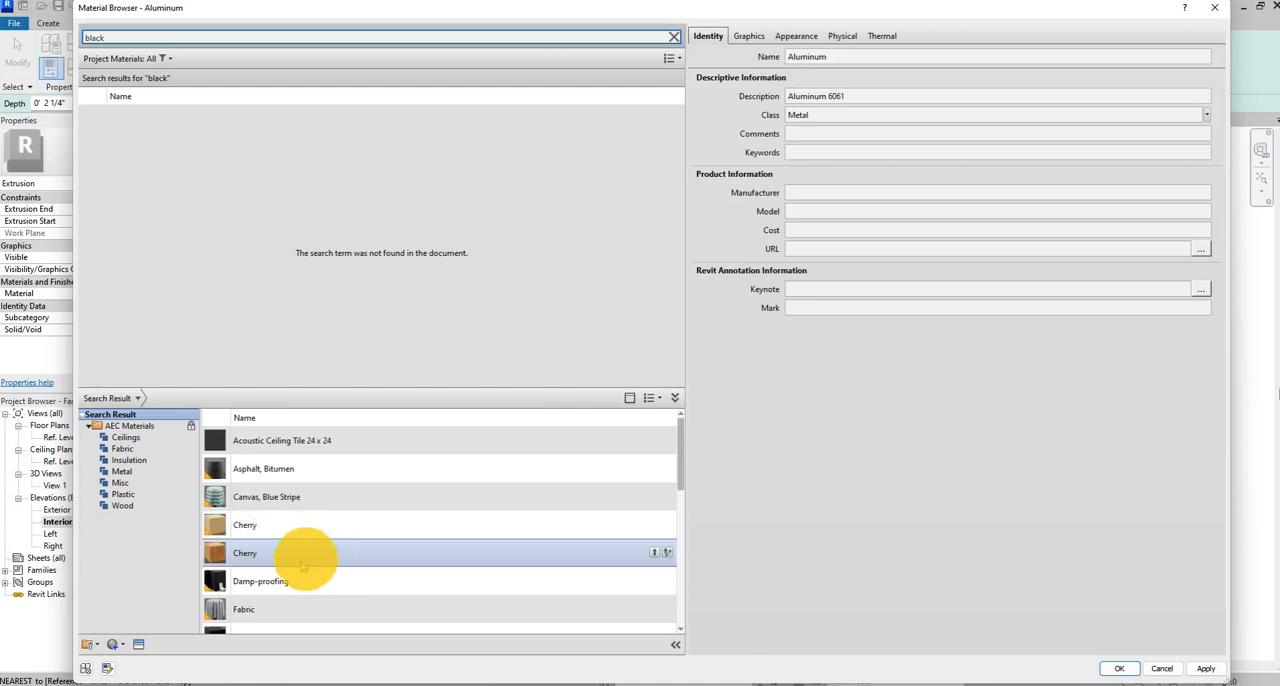
scroll(272, 522, "down", 1)
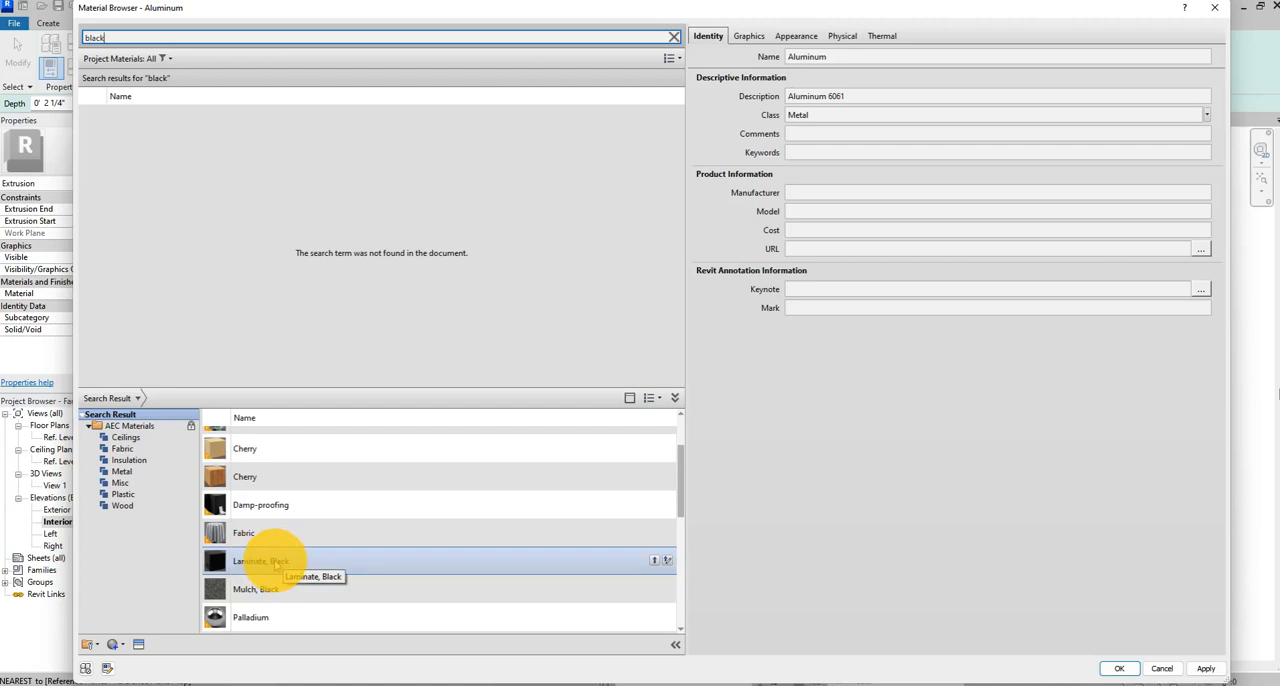
scroll(276, 565, "down", 2)
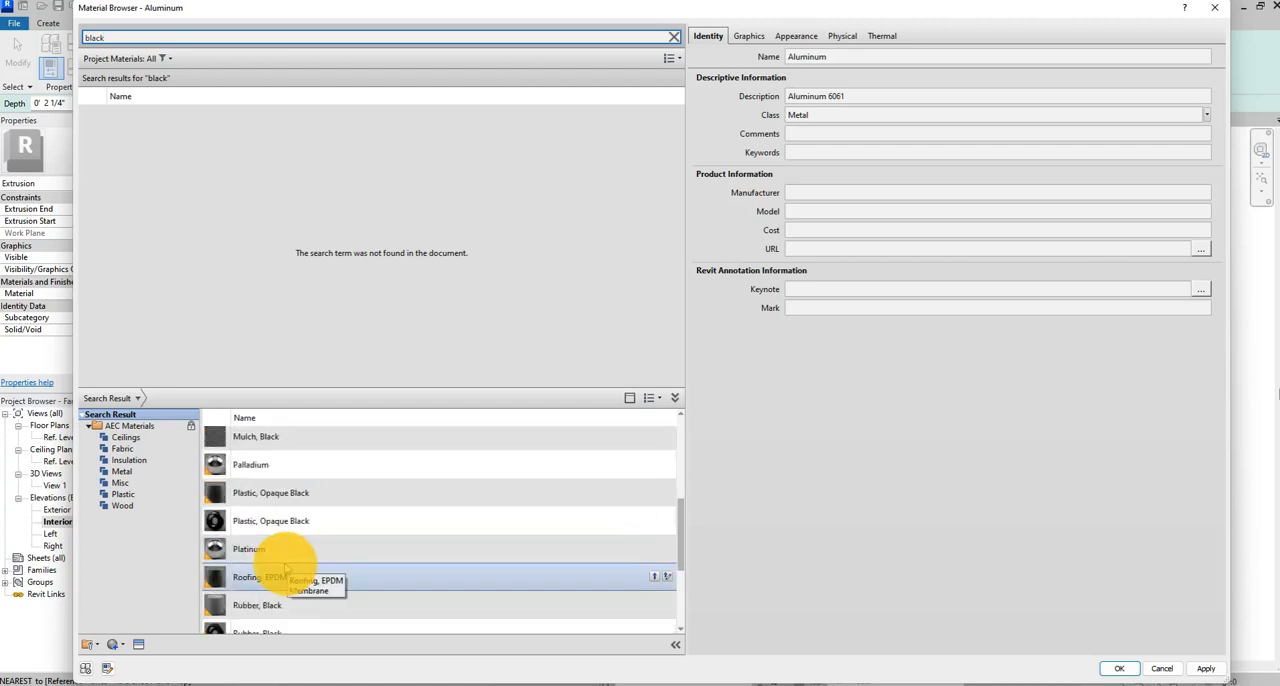
scroll(328, 512, "down", 1)
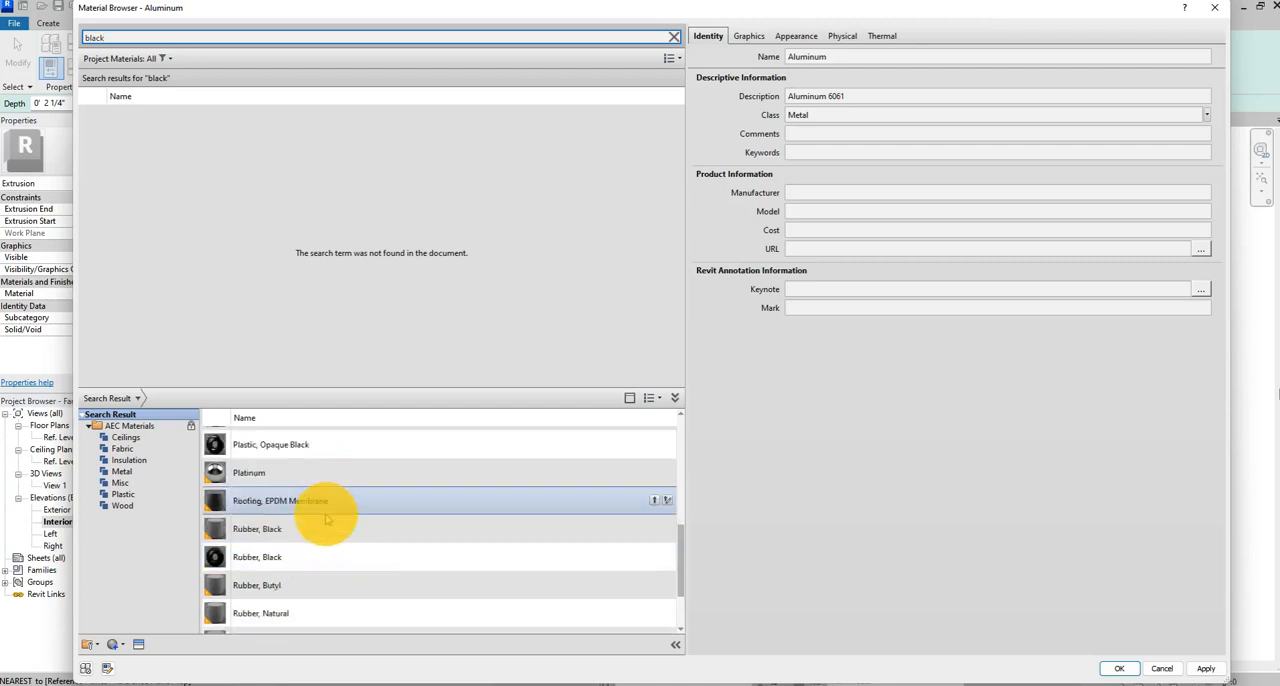
scroll(326, 518, "down", 1)
scroll(316, 533, "up", 2)
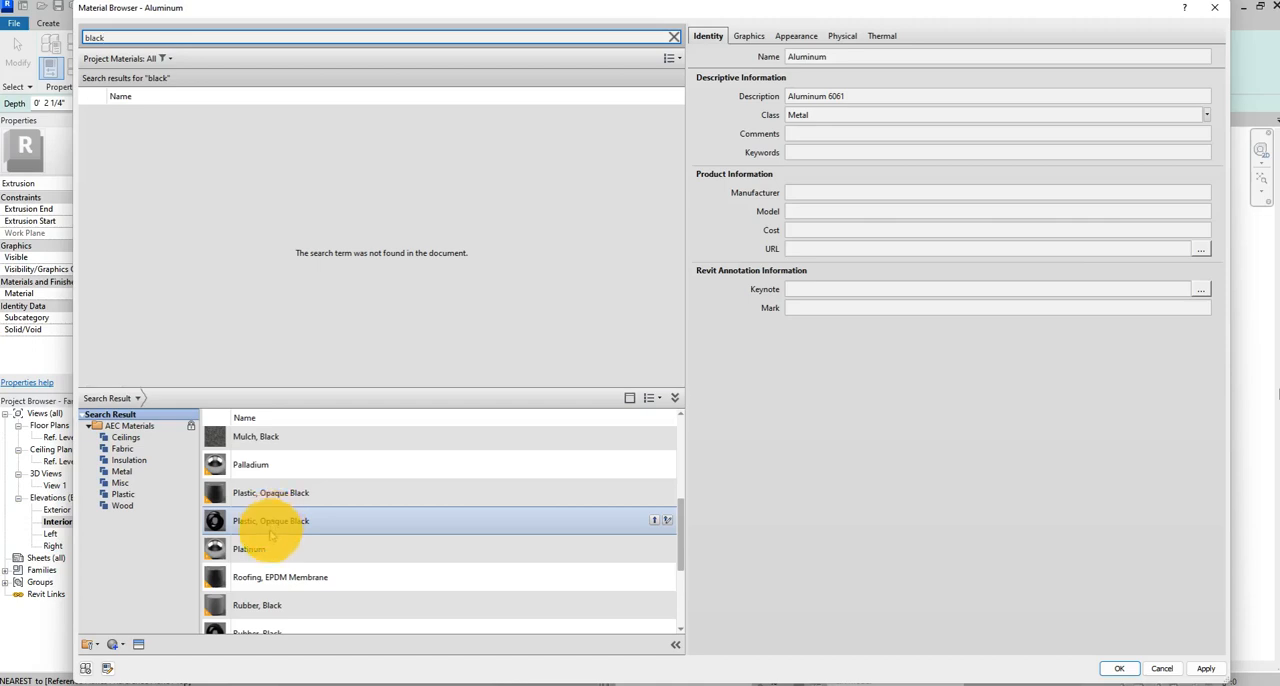
scroll(268, 530, "up", 6)
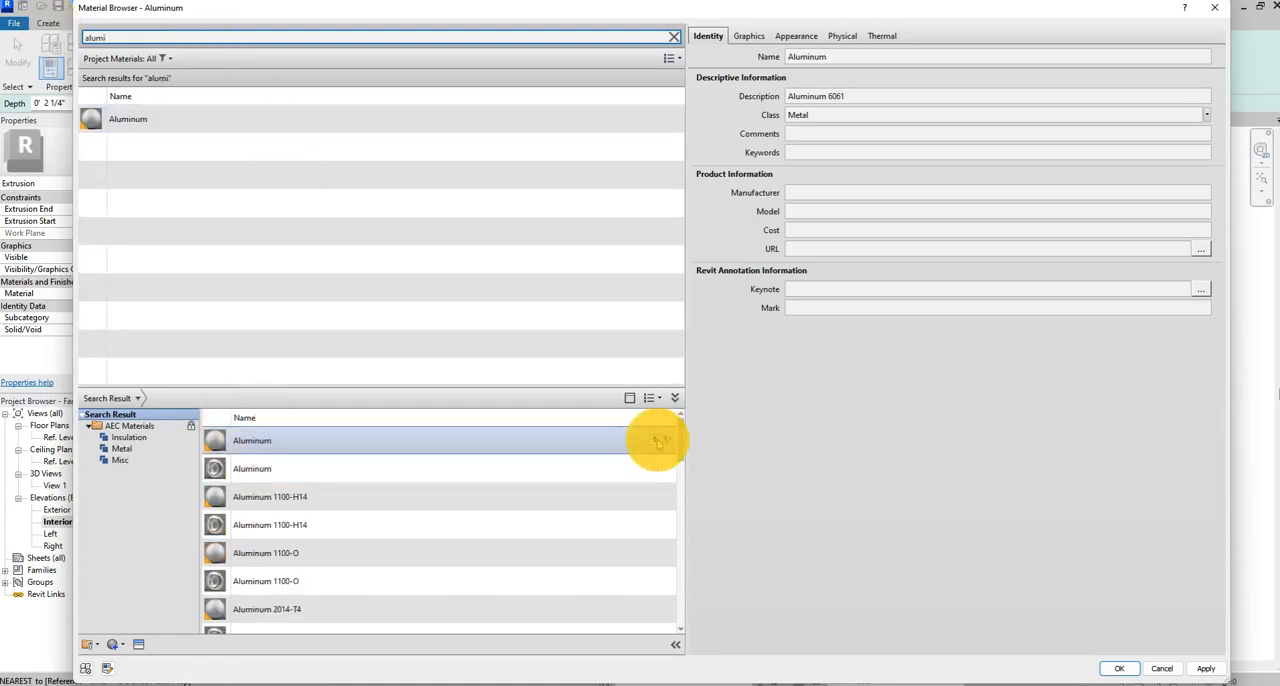
Add the library's Aluminum again, replacing the existing appearance, and select Aluminum in the project materials for the frame.
left_click(688, 440)
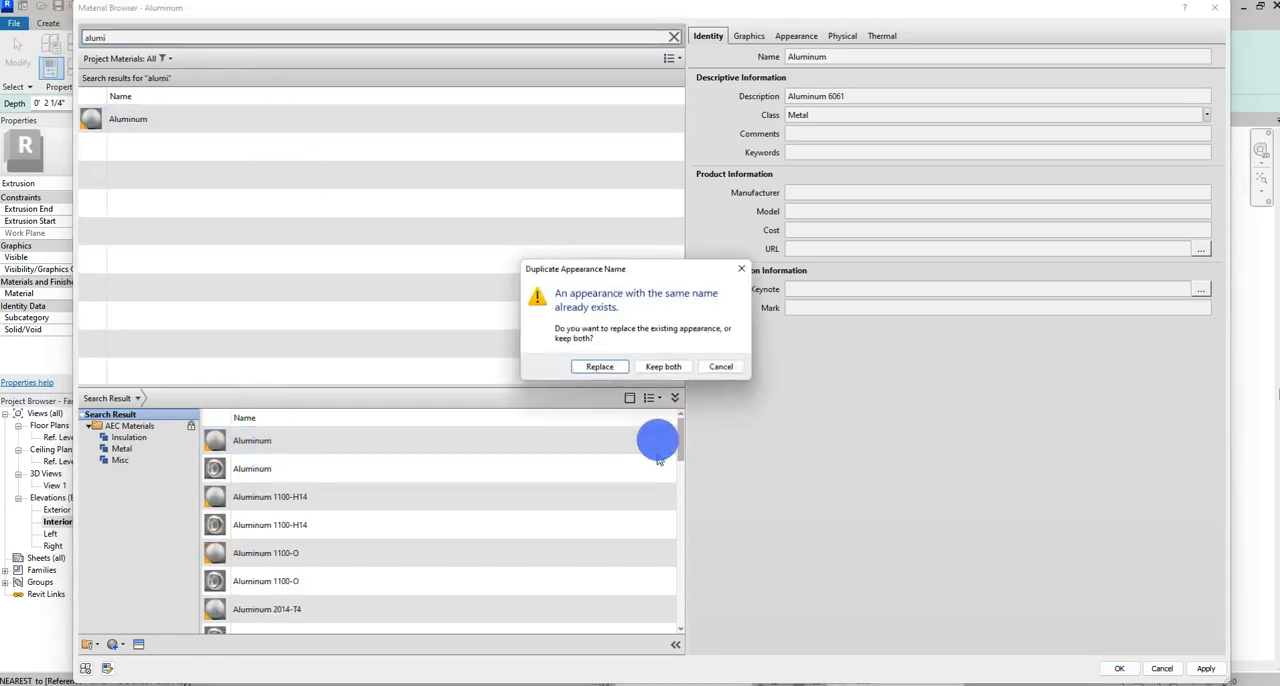
left_click(606, 367)
left_click(106, 120)
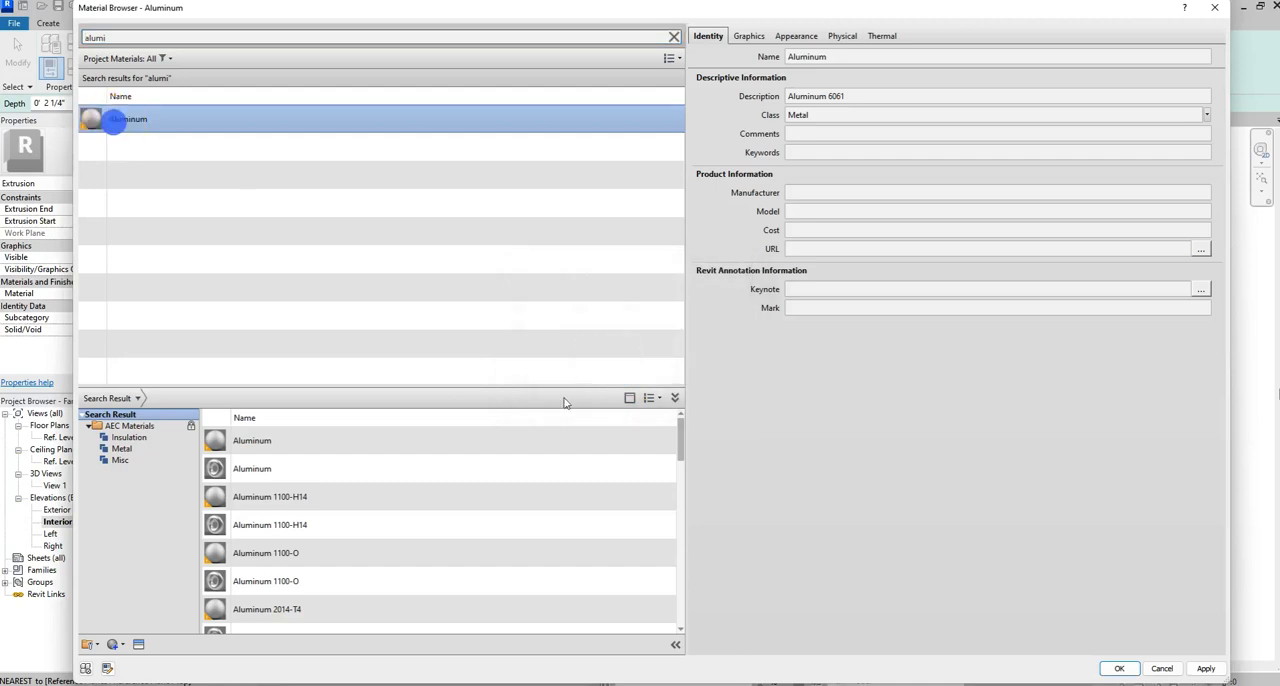
Accept Aluminum, link the frame's material to a new family type parameter named cadre_Int, and finish the extrusion.
left_click(1120, 668)
left_click(249, 291)
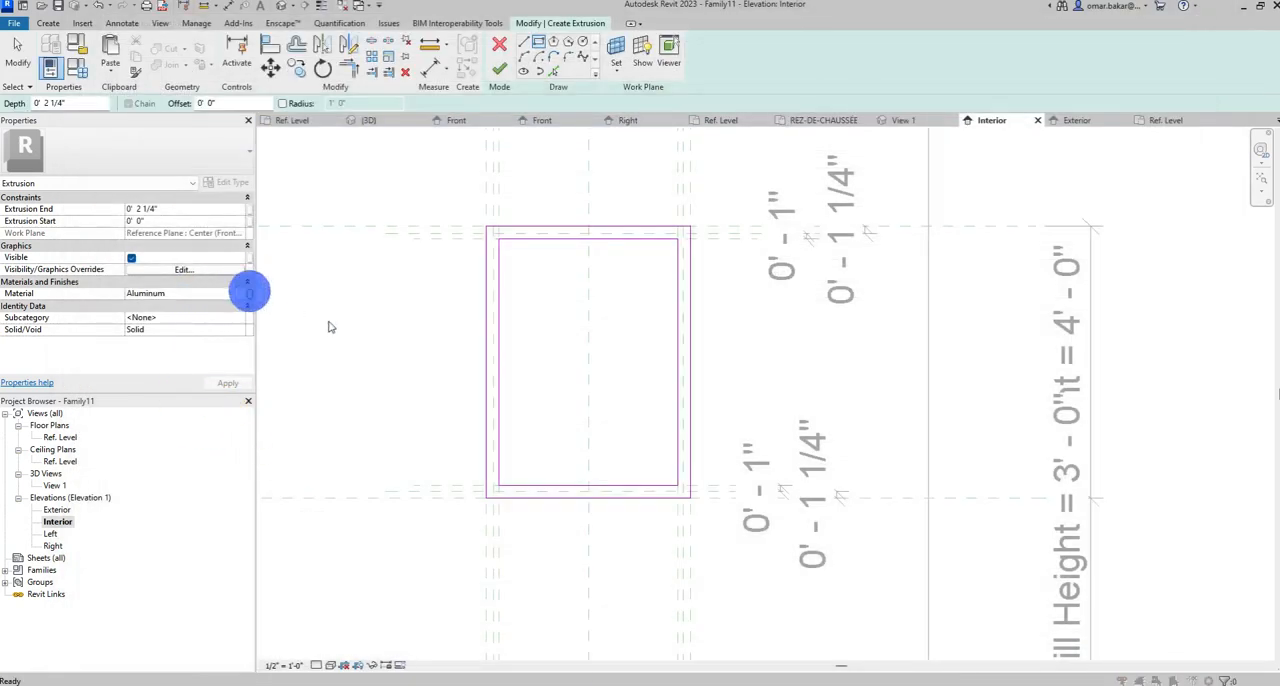
left_click(670, 427)
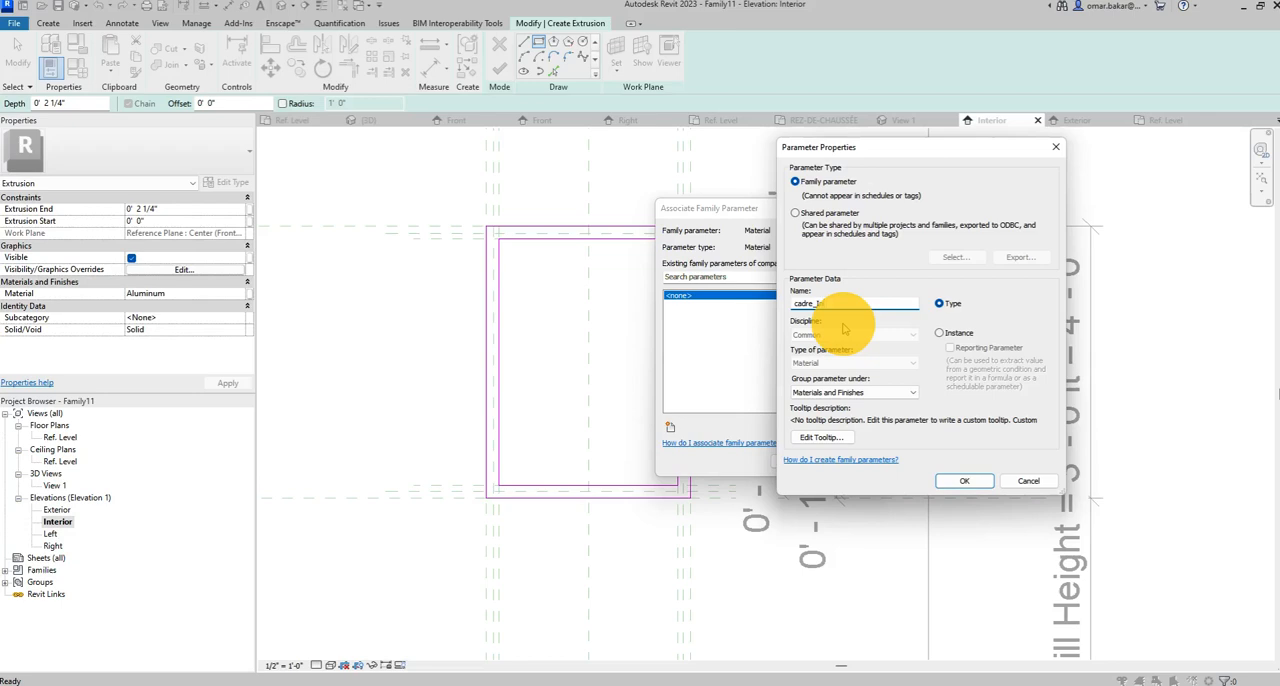
key("Return")
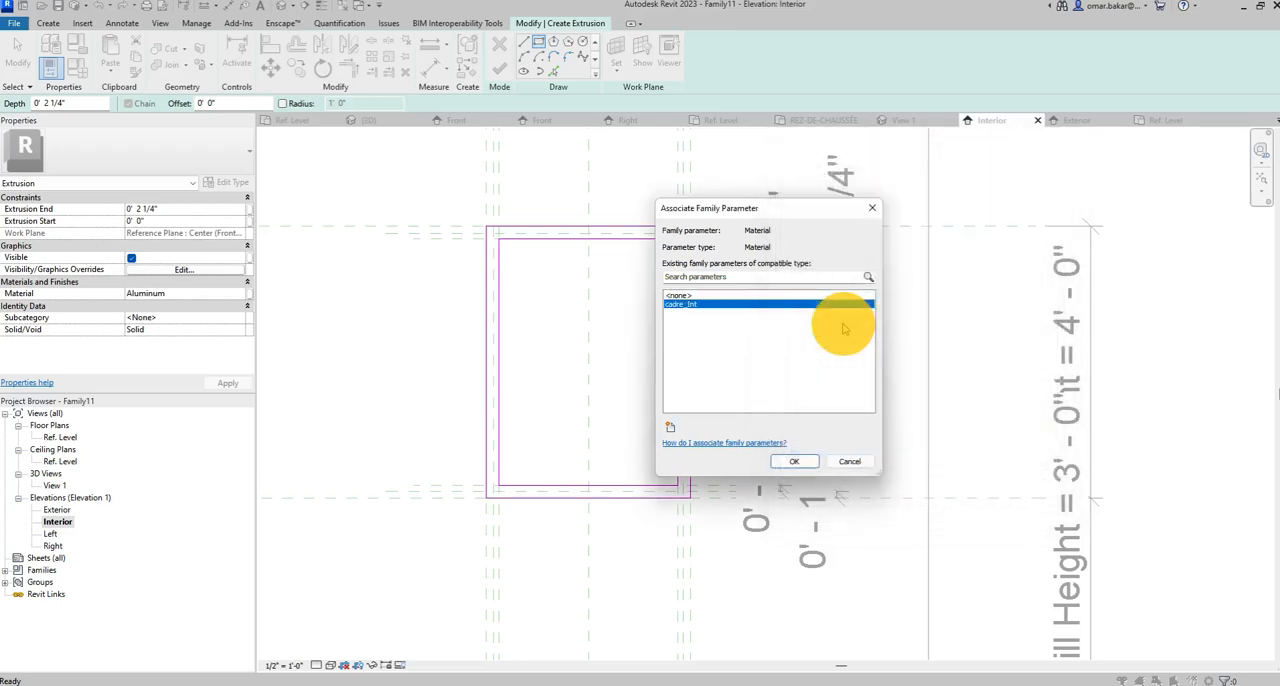
left_click(794, 461)
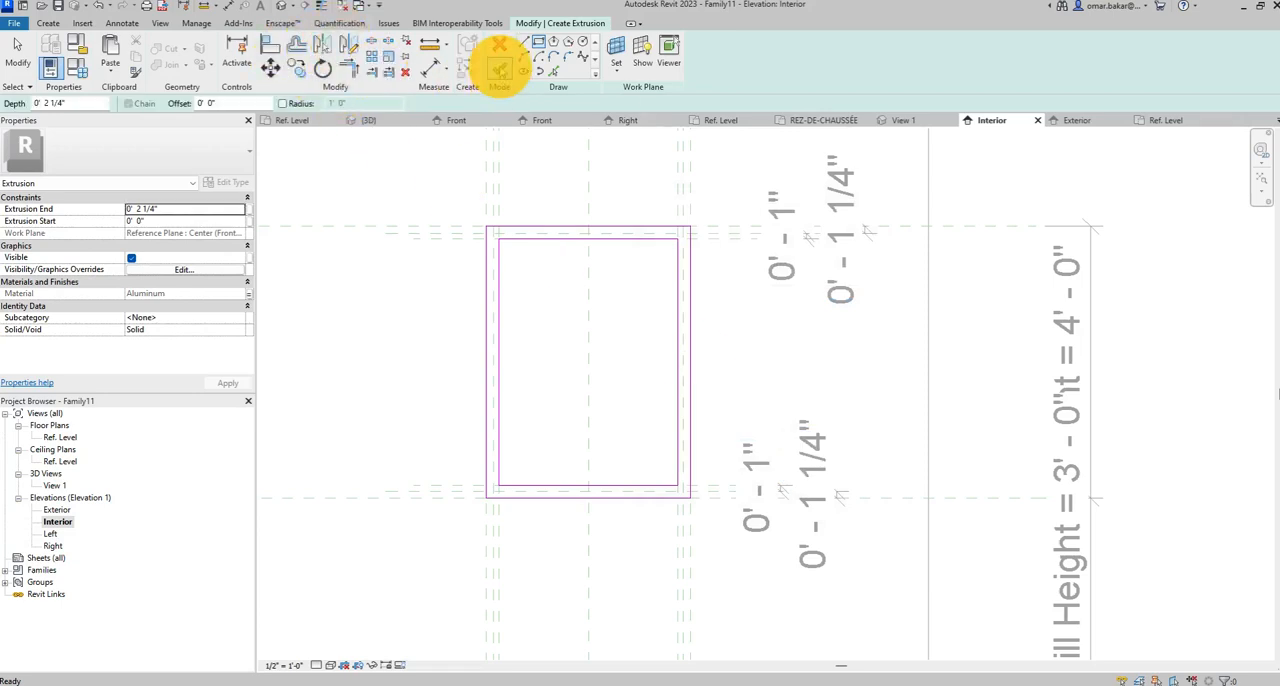
left_click(500, 66)
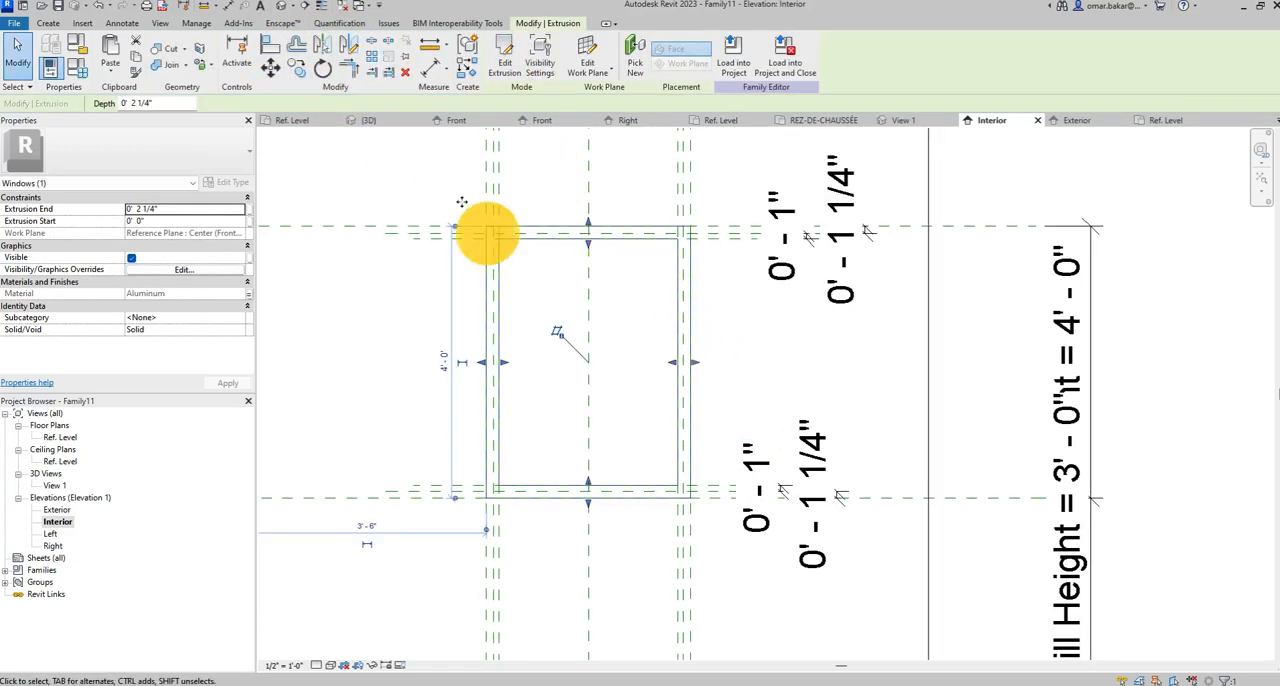
Open the Ref. Level floor plan and examine the frame extrusion's position within the wall thickness.
double_click(60, 437)
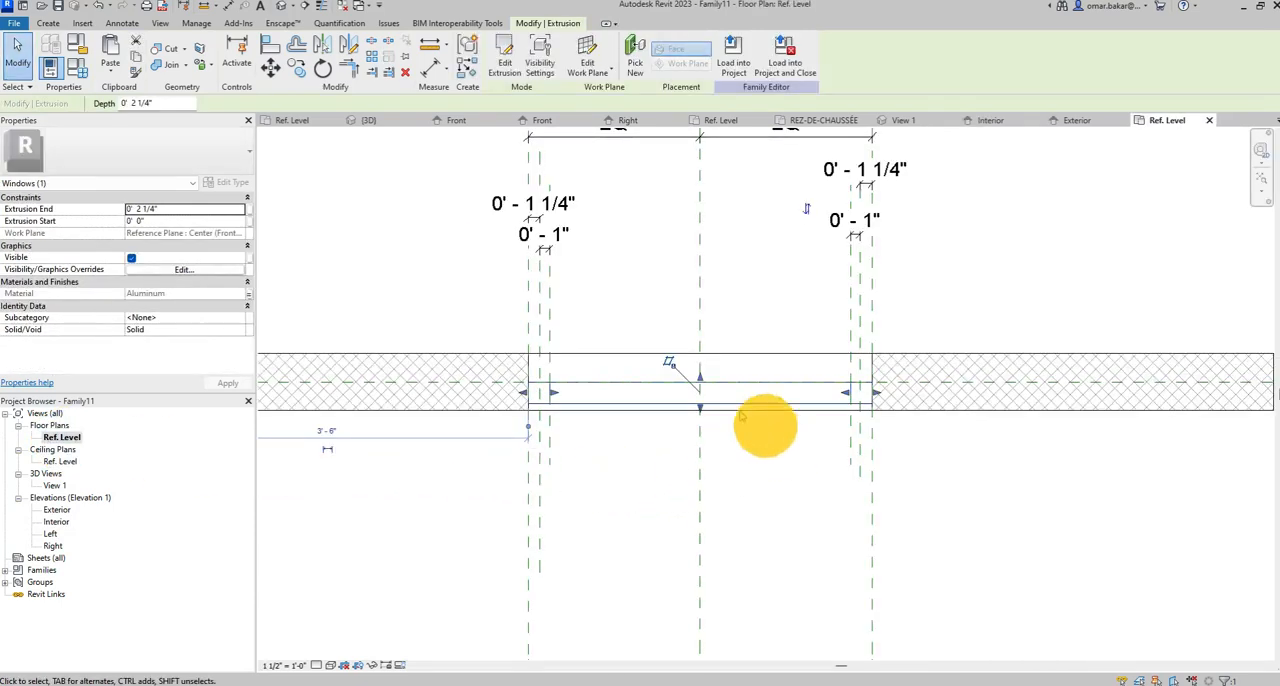
scroll(634, 432, "down", 3)
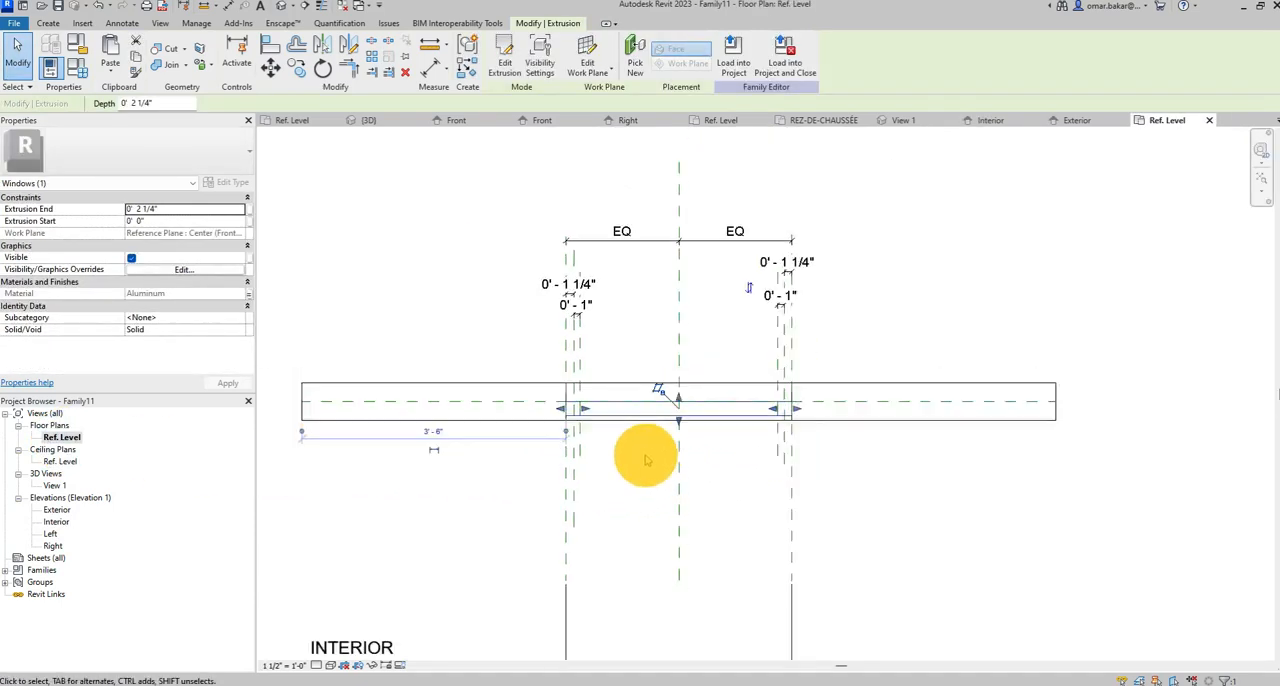
scroll(640, 455, "down", 2)
scroll(612, 424, "up", 4)
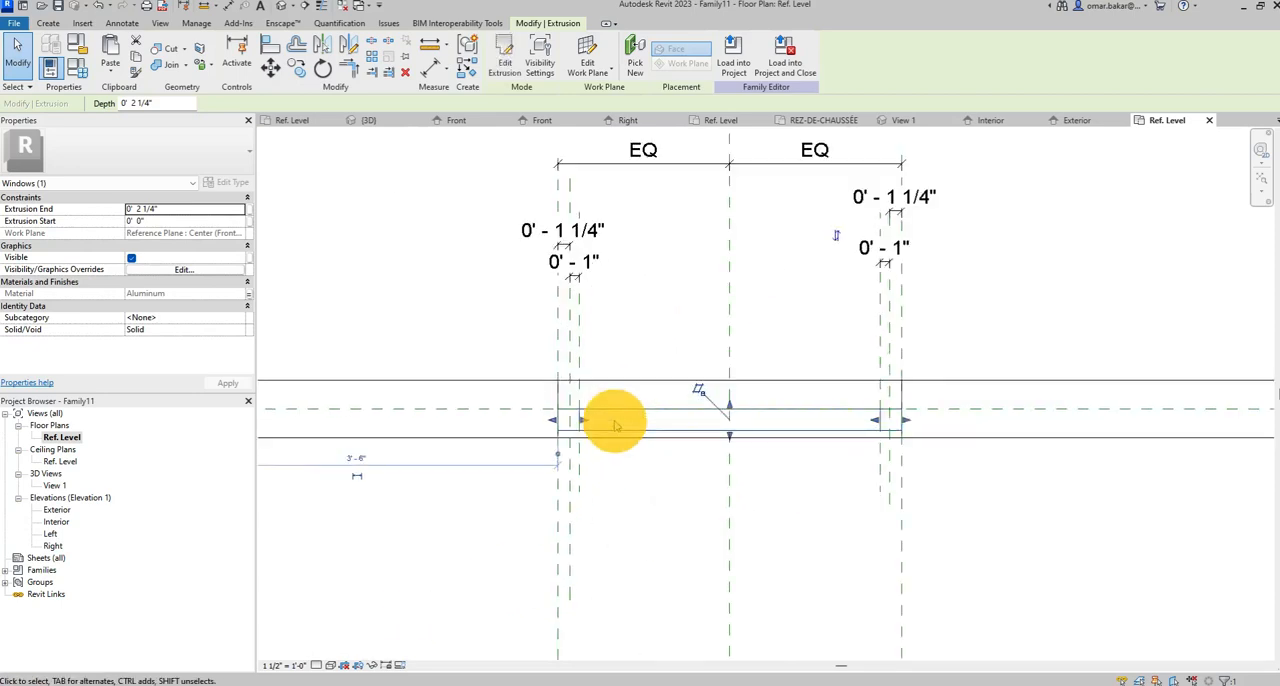
scroll(616, 425, "up", 3)
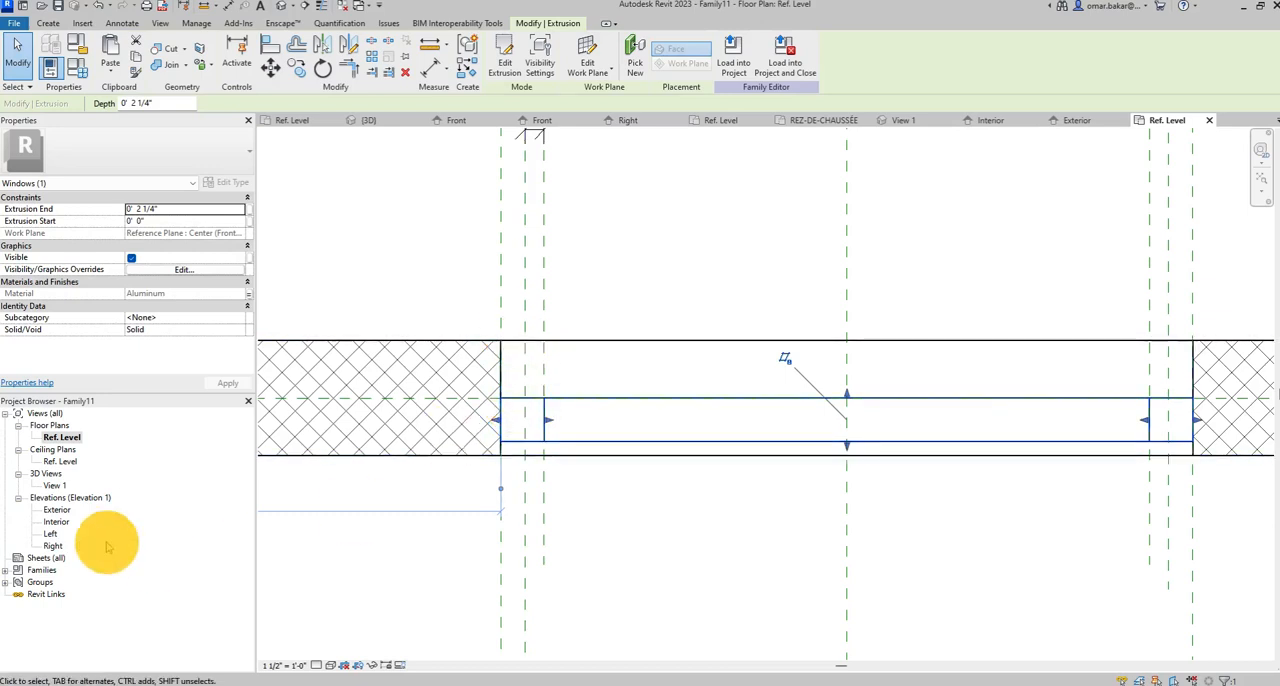
In the Exterior elevation, start a second extrusion and sketch a 3'-0" by 4'-0" rectangle on the window opening's outer reference planes.
double_click(57, 510)
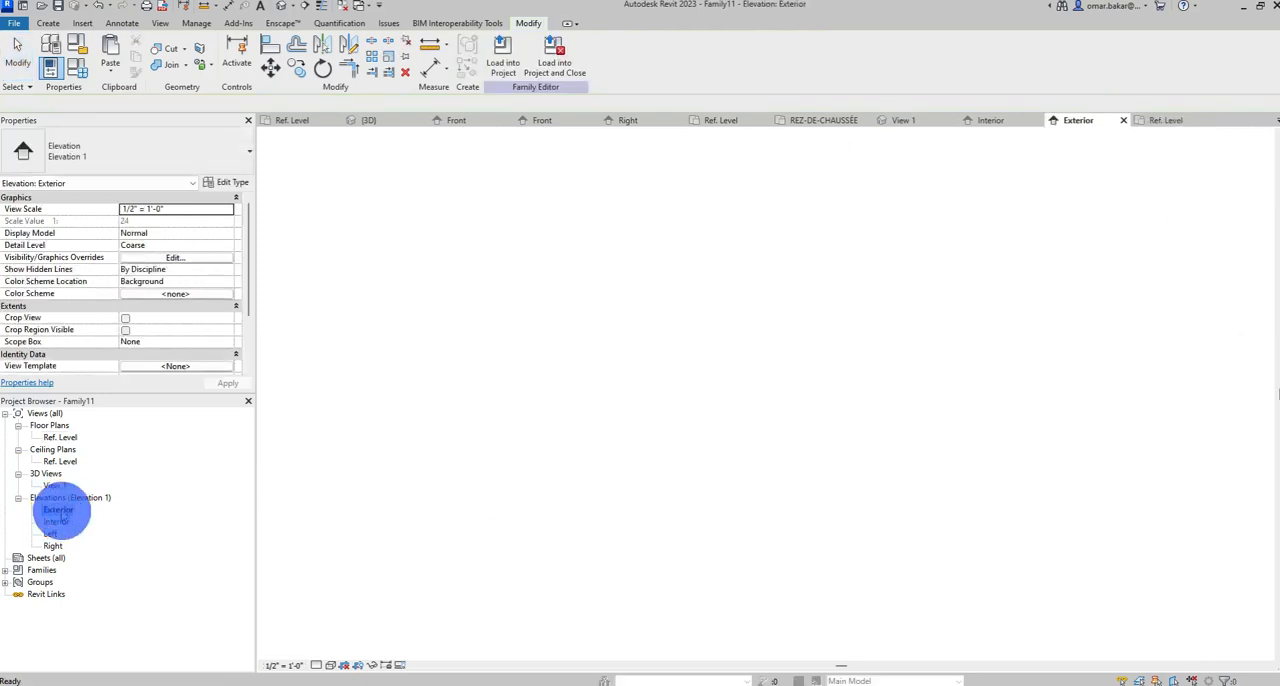
scroll(1006, 614, "up", 7)
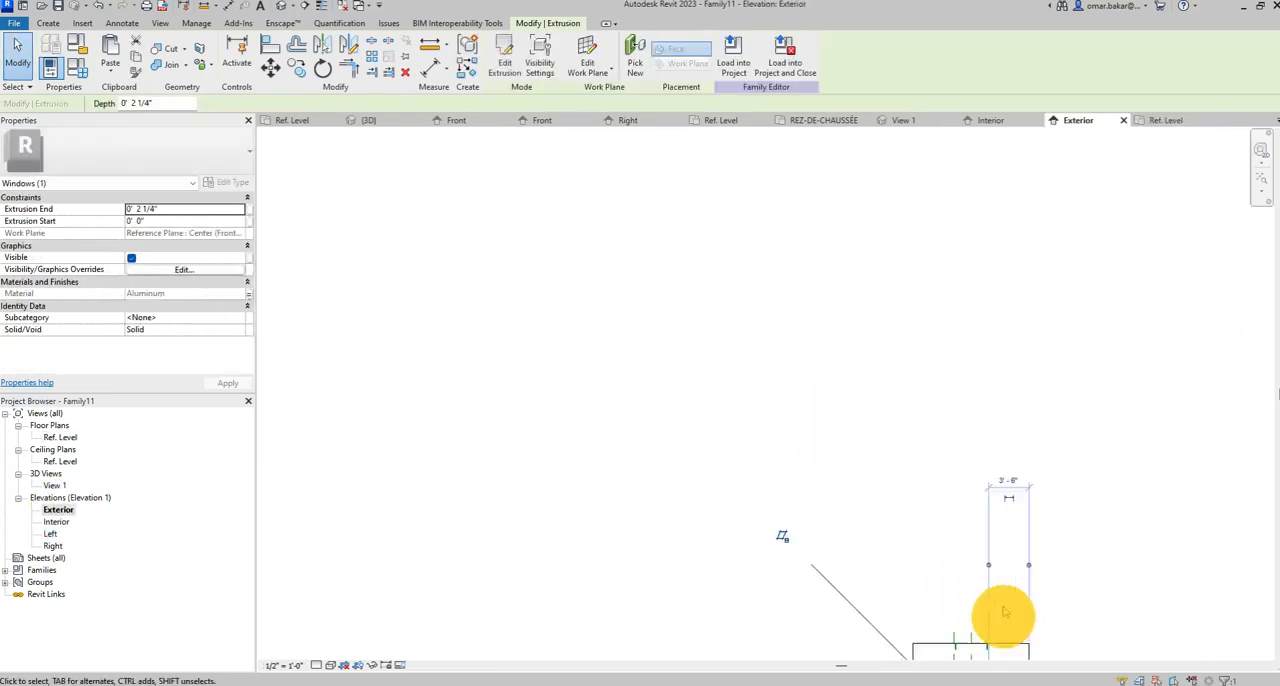
middle_click_drag(895, 557, 466, 208)
scroll(502, 399, "up", 2)
scroll(508, 400, "up", 5)
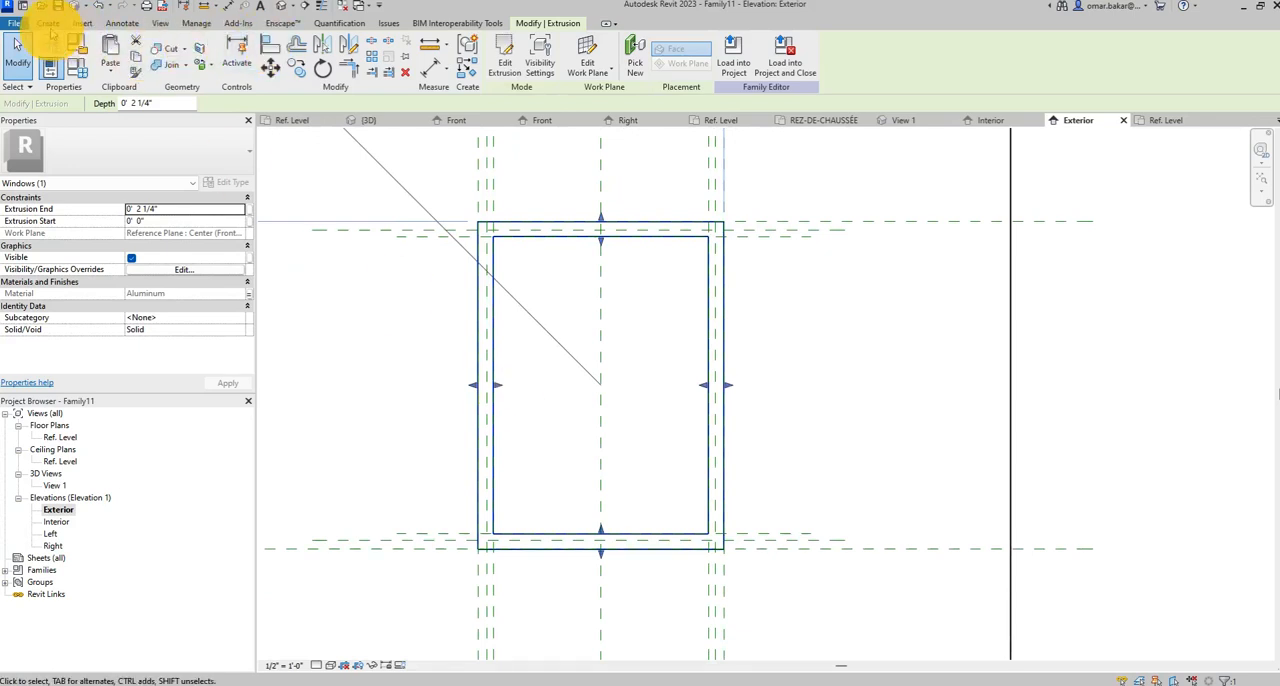
left_click(48, 23)
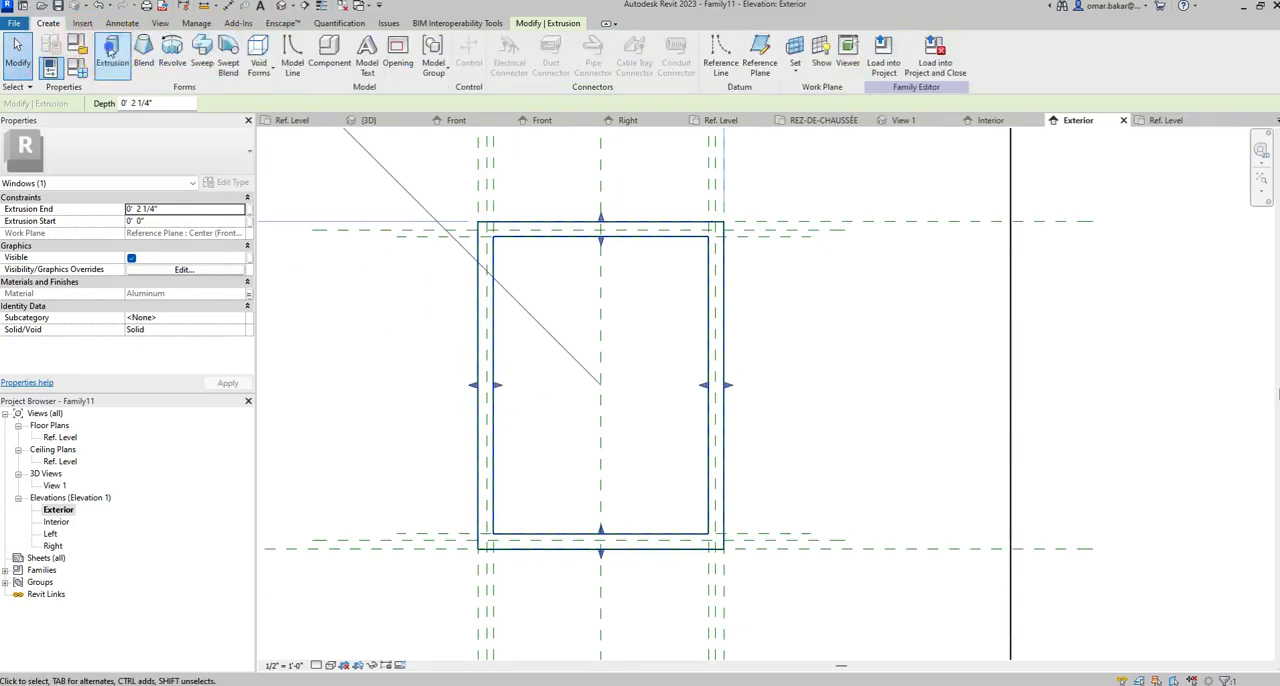
left_click(111, 50)
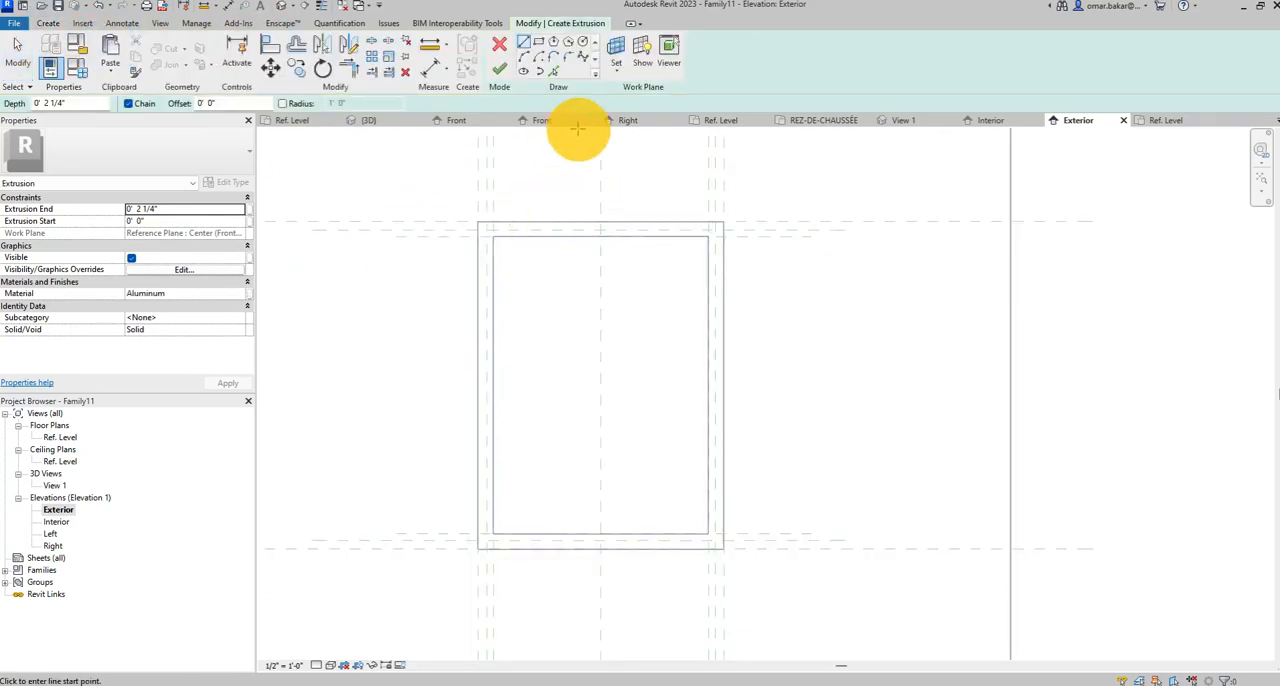
left_click(540, 44)
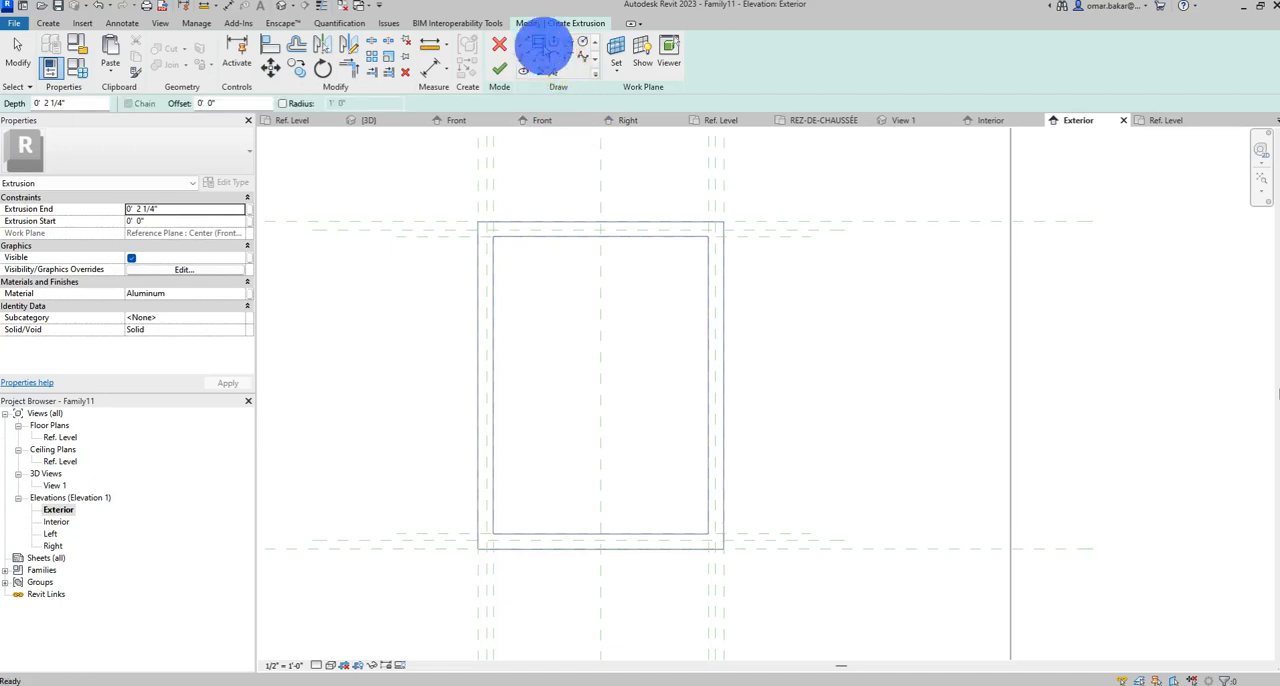
left_click(474, 221)
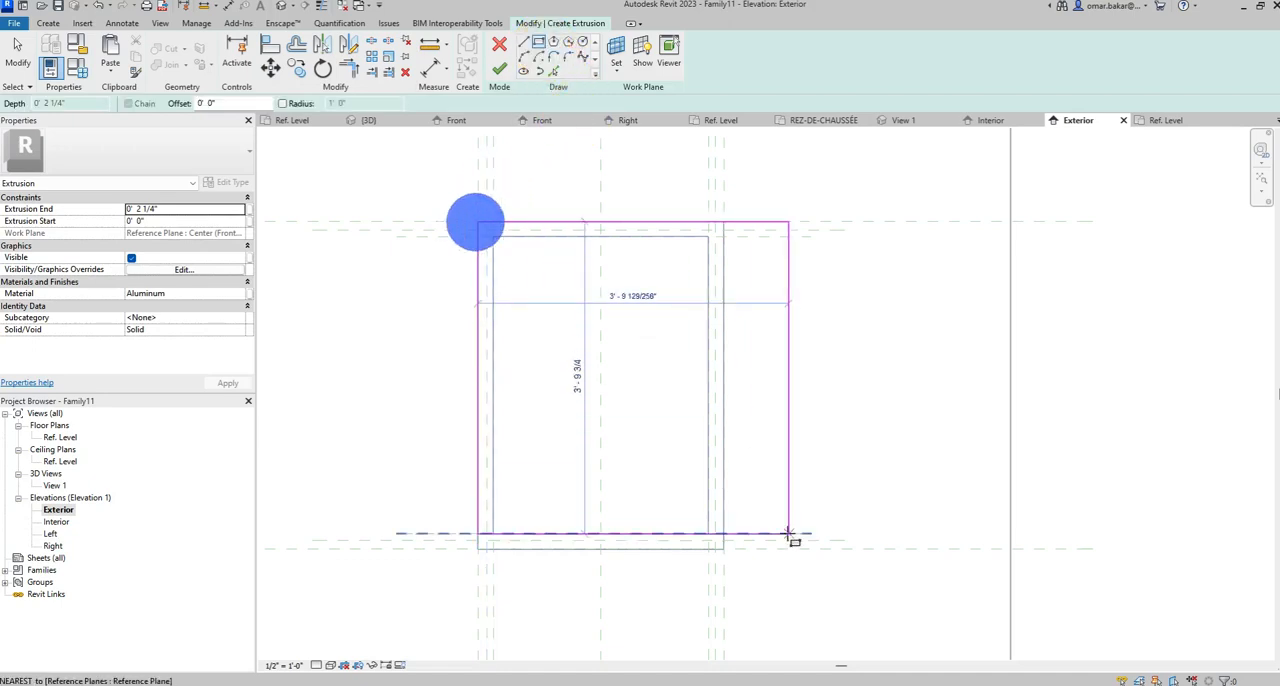
left_click(725, 551)
Lock all four sides of the outer rectangle to their reference planes.
left_click(745, 366)
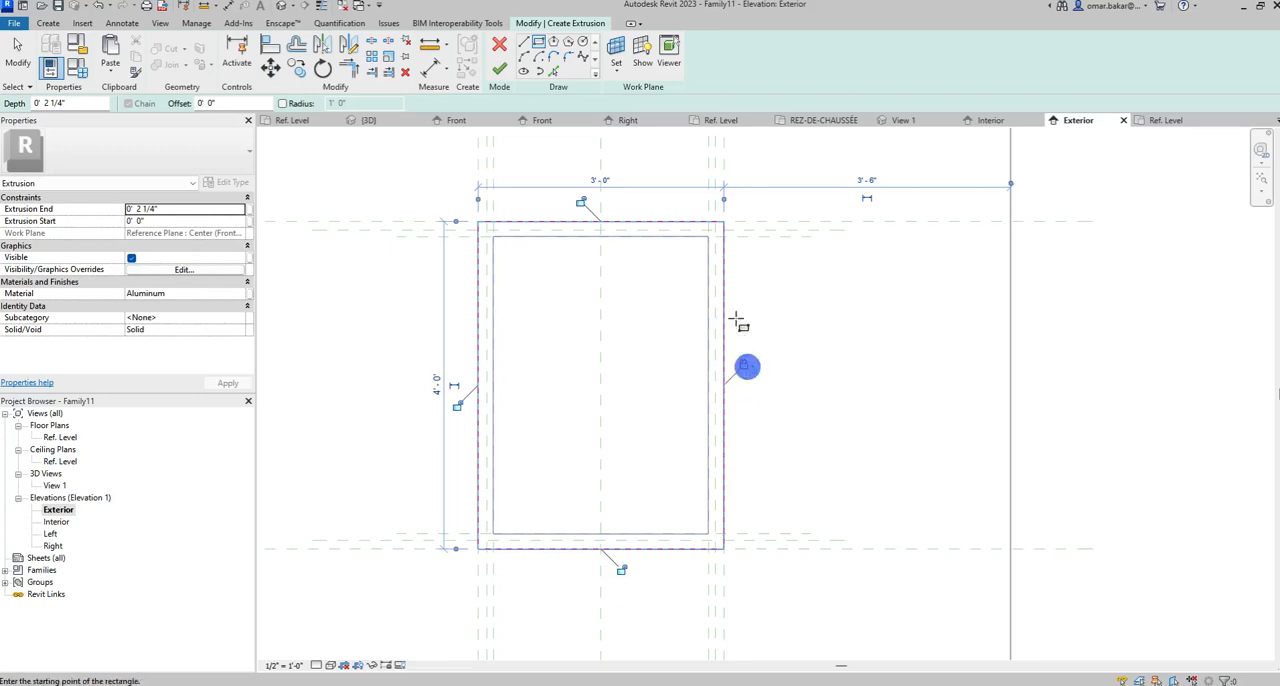
left_click(584, 202)
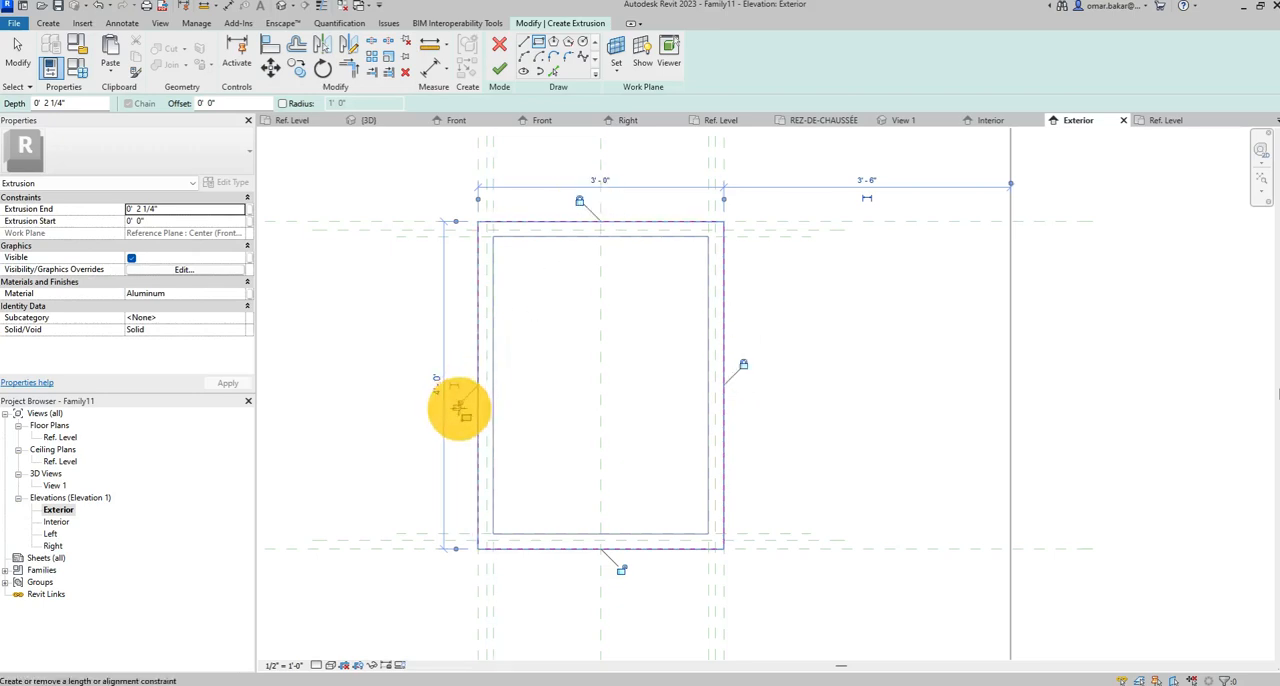
left_click(621, 571)
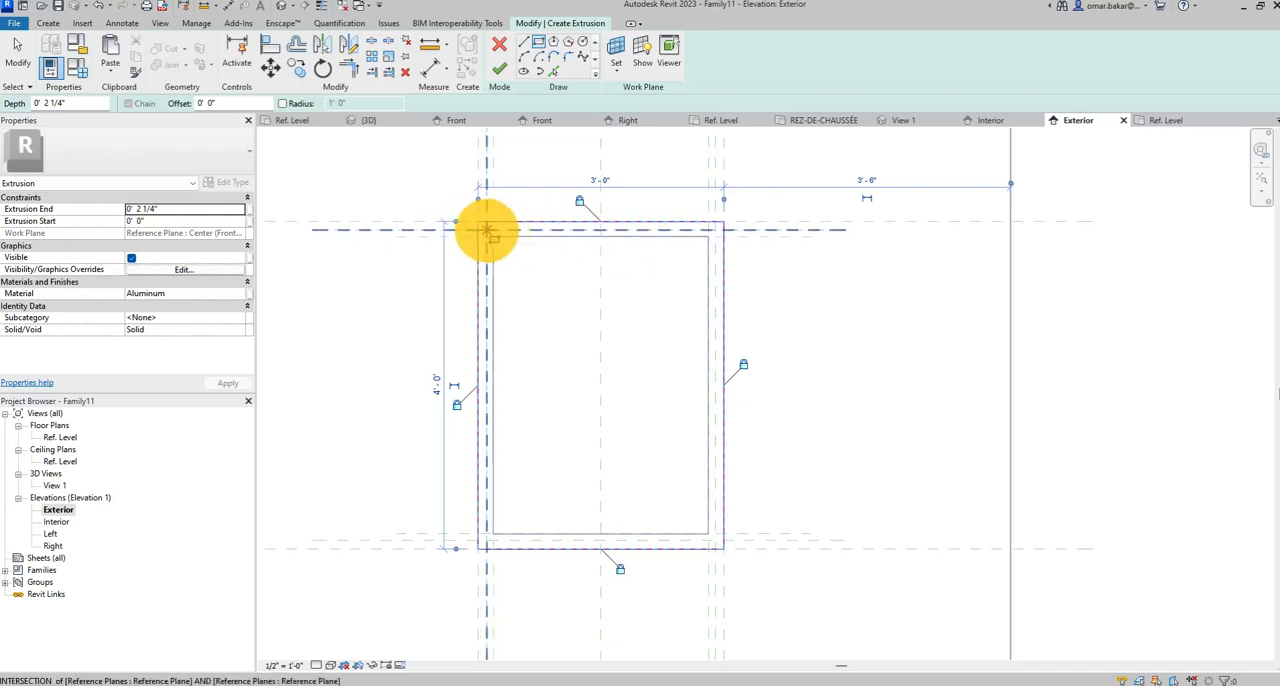
Sketch an inner 2'-9 1/2" by 3'-9 1/2" rectangle on the 1 1/4" offset reference planes and lock its four sides.
left_click(487, 230)
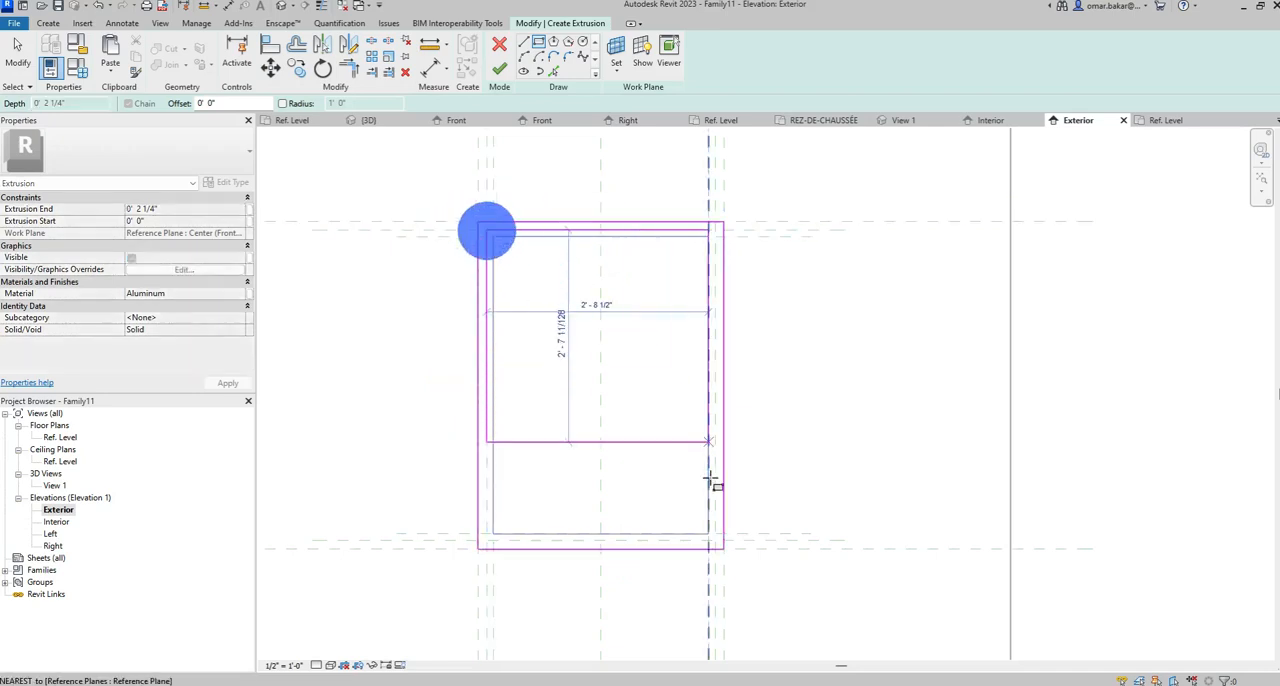
left_click(709, 535)
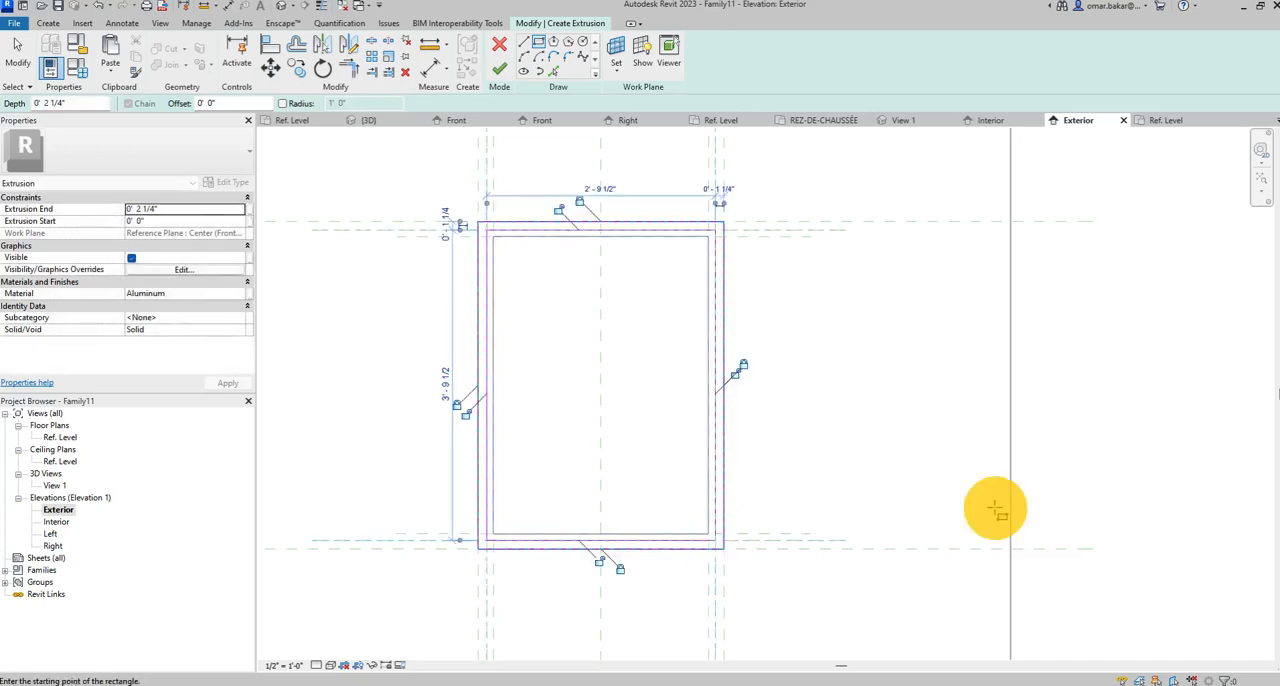
left_click(736, 372)
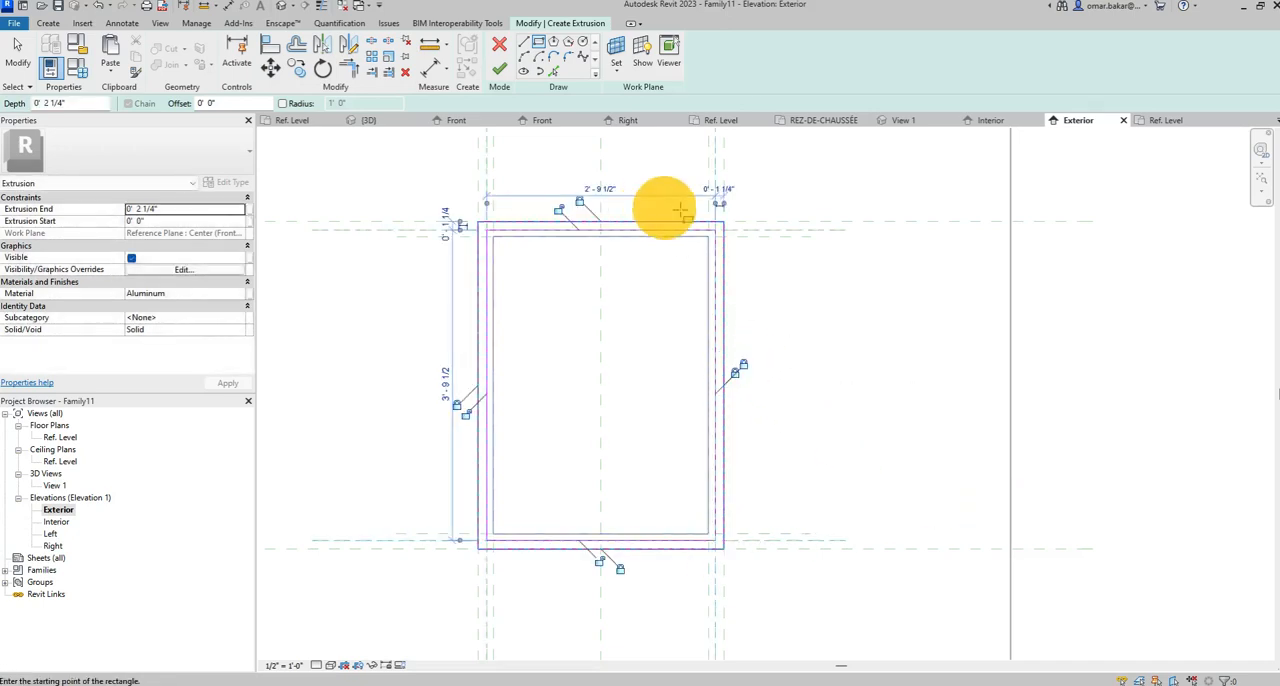
left_click(561, 209)
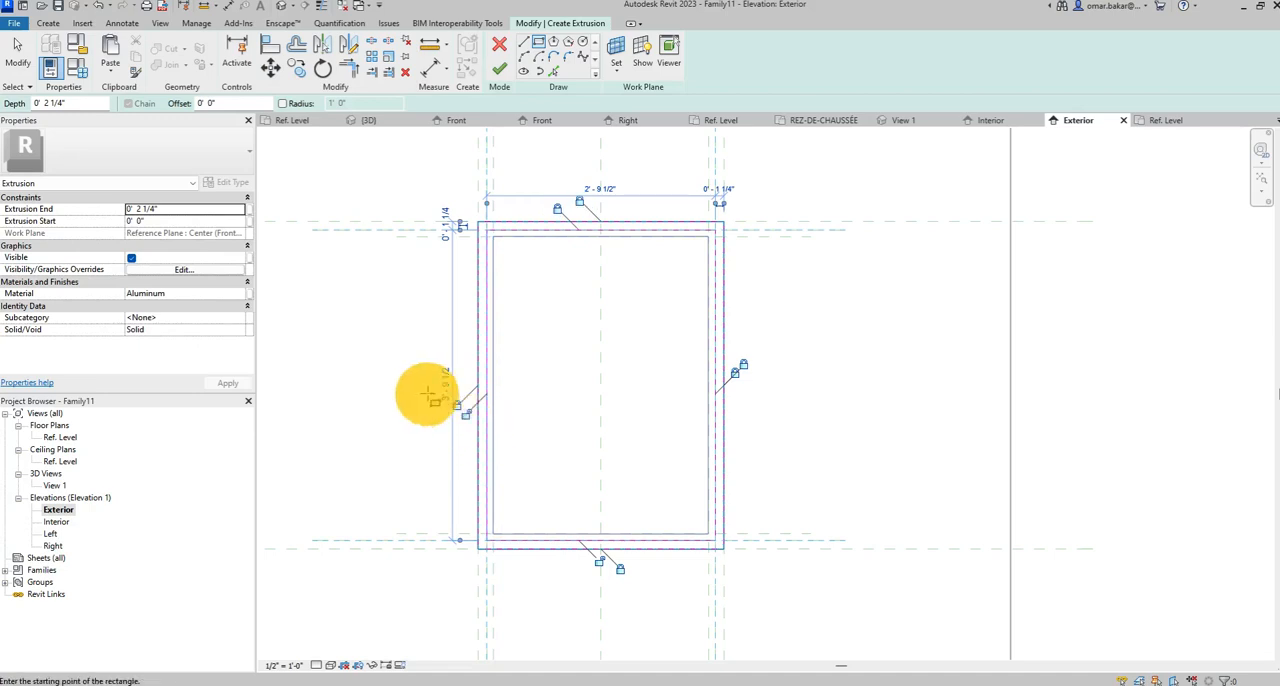
left_click(598, 562)
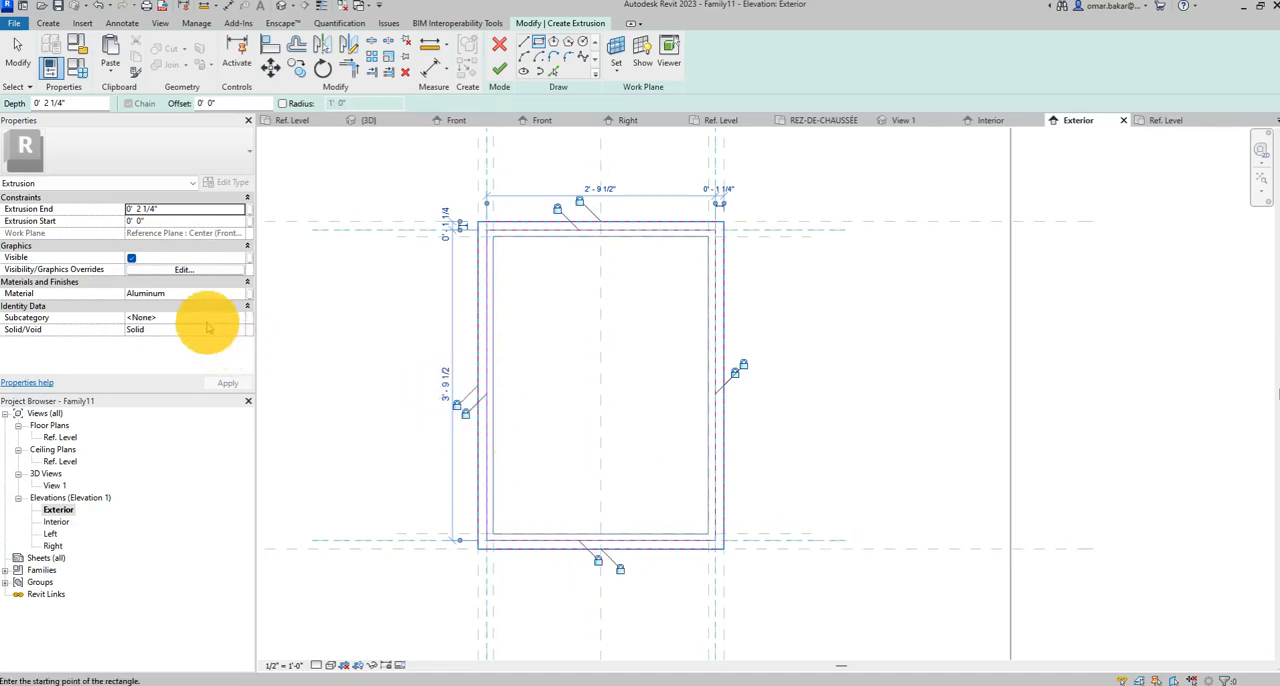
Link the exterior frame's material to a new family parameter named cadre_ext and finish the extrusion.
left_click(248, 294)
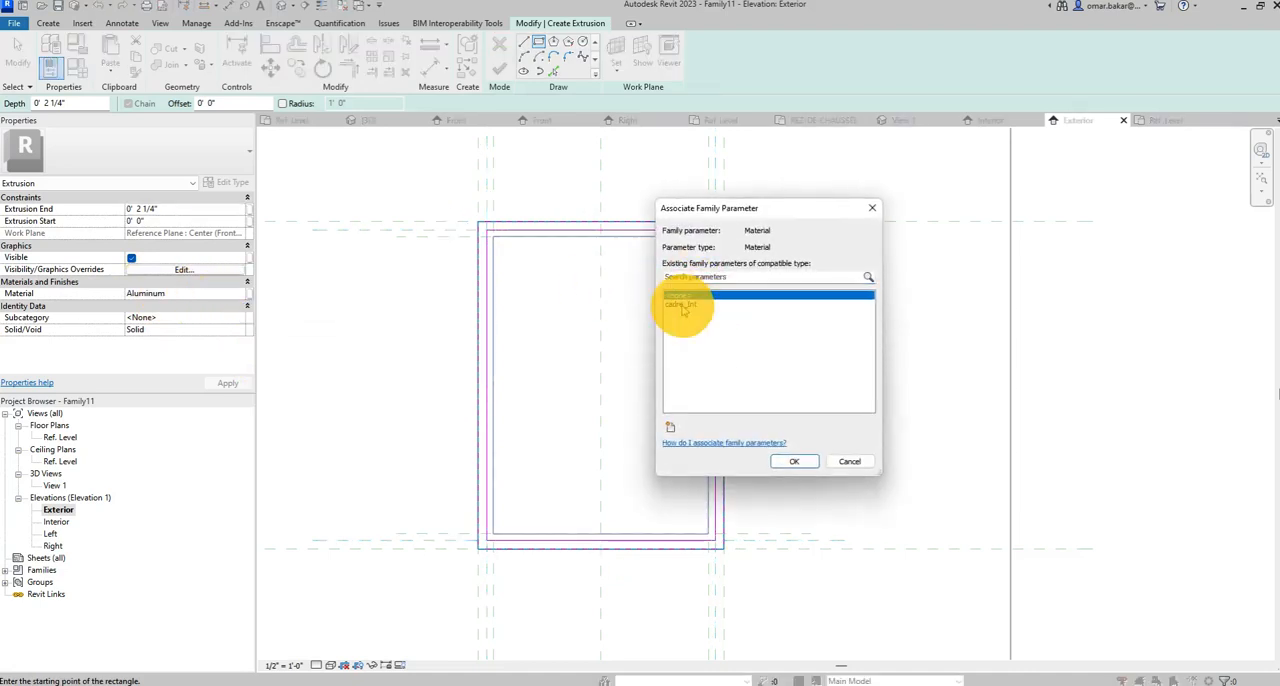
left_click(670, 427)
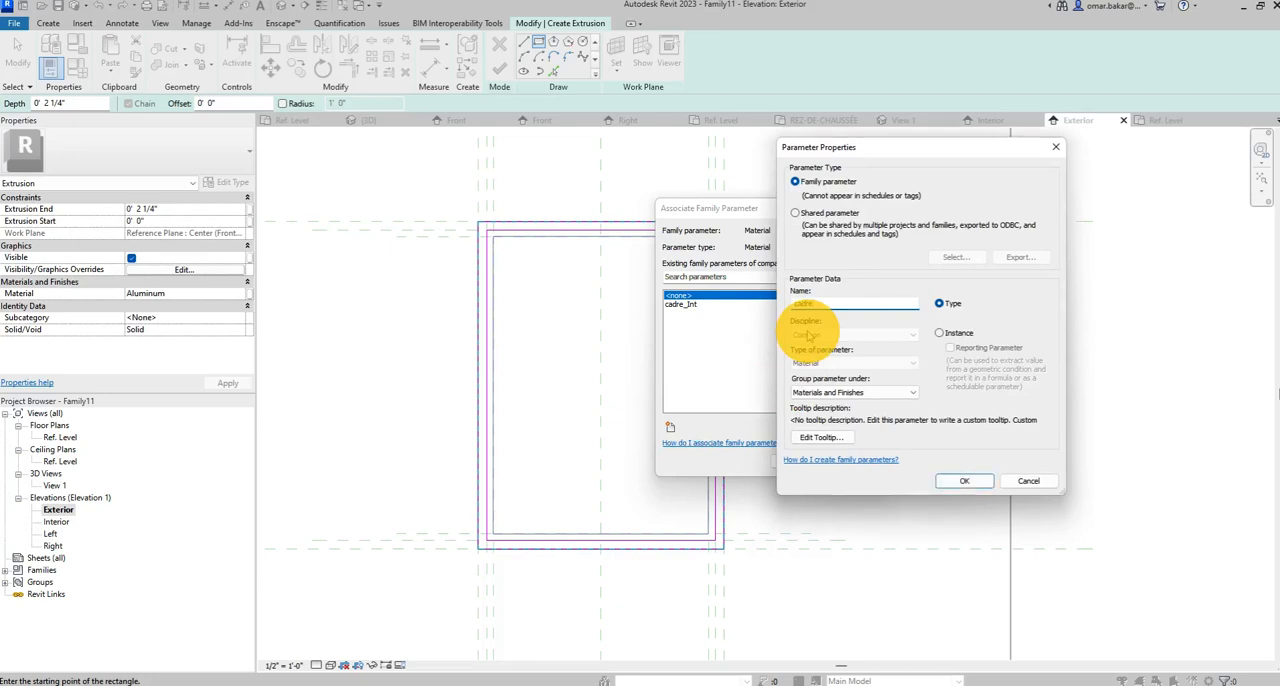
type("cadre_ext")
key("Return")
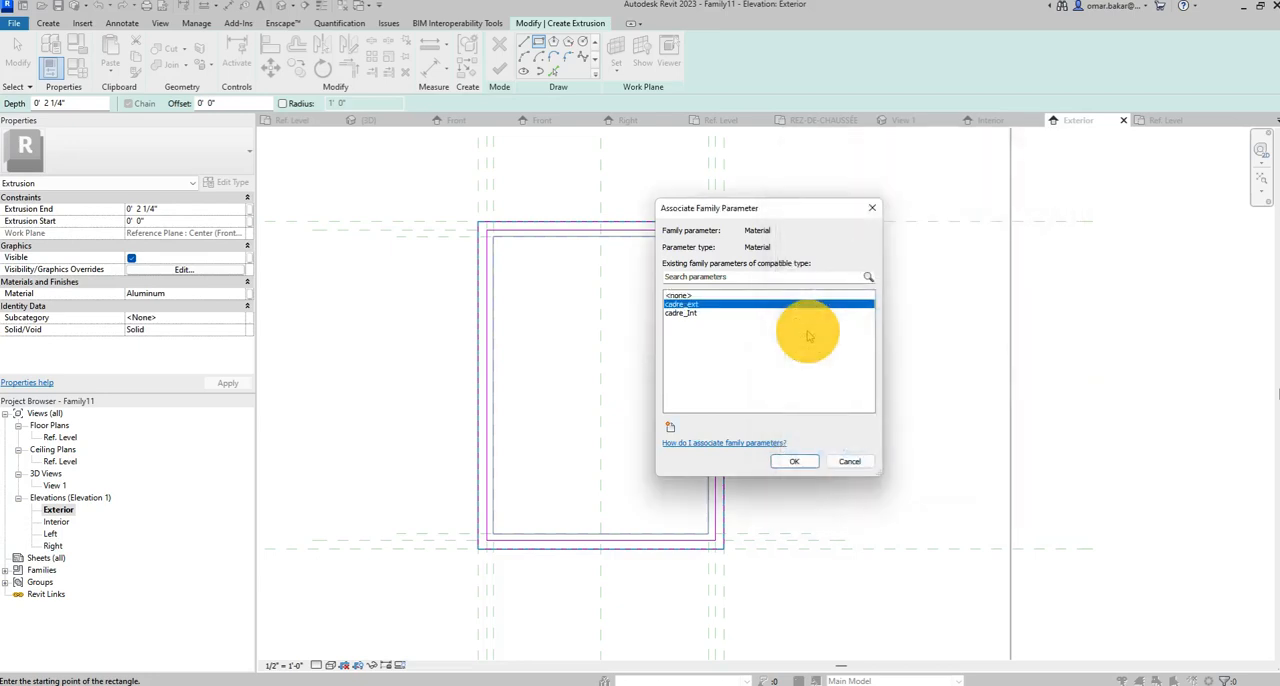
left_click(793, 463)
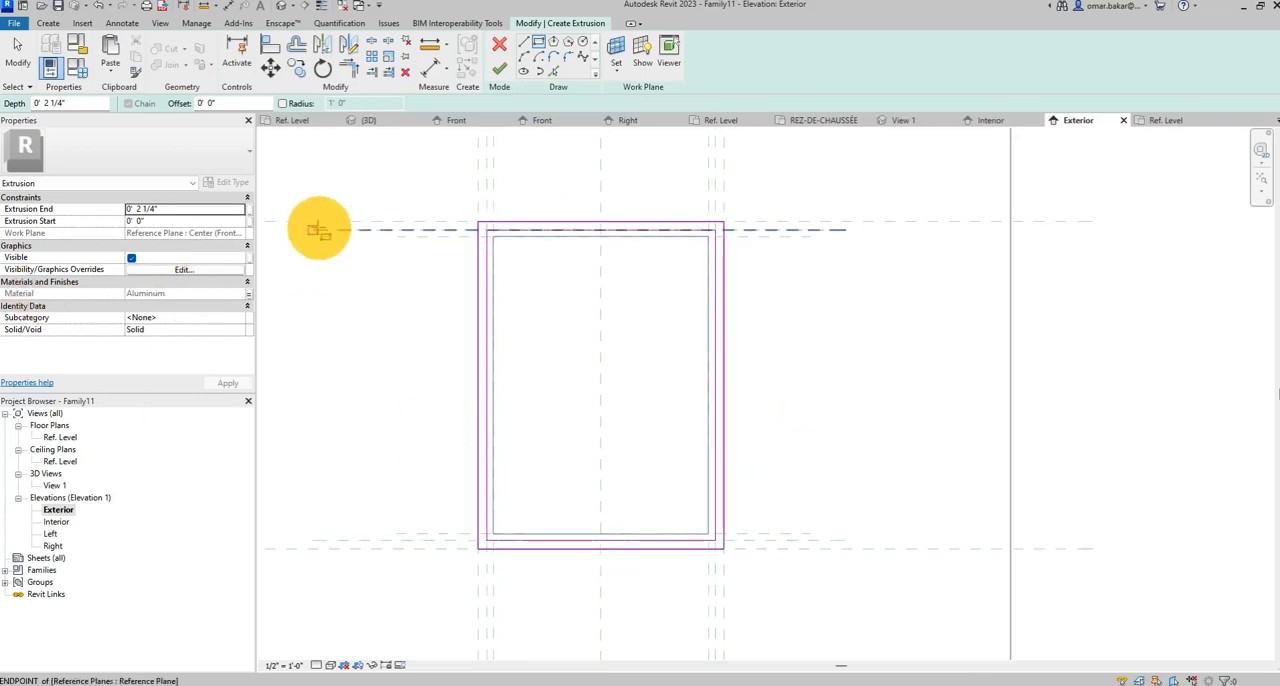
left_click(45, 23)
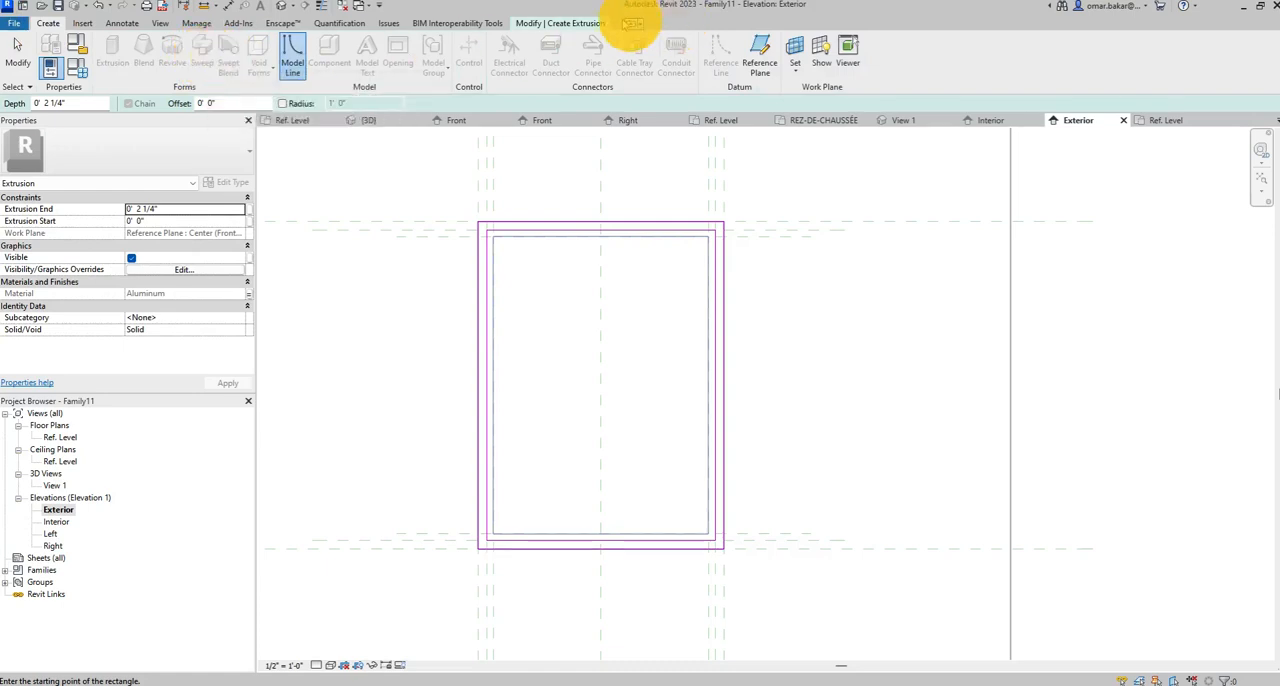
left_click(593, 23)
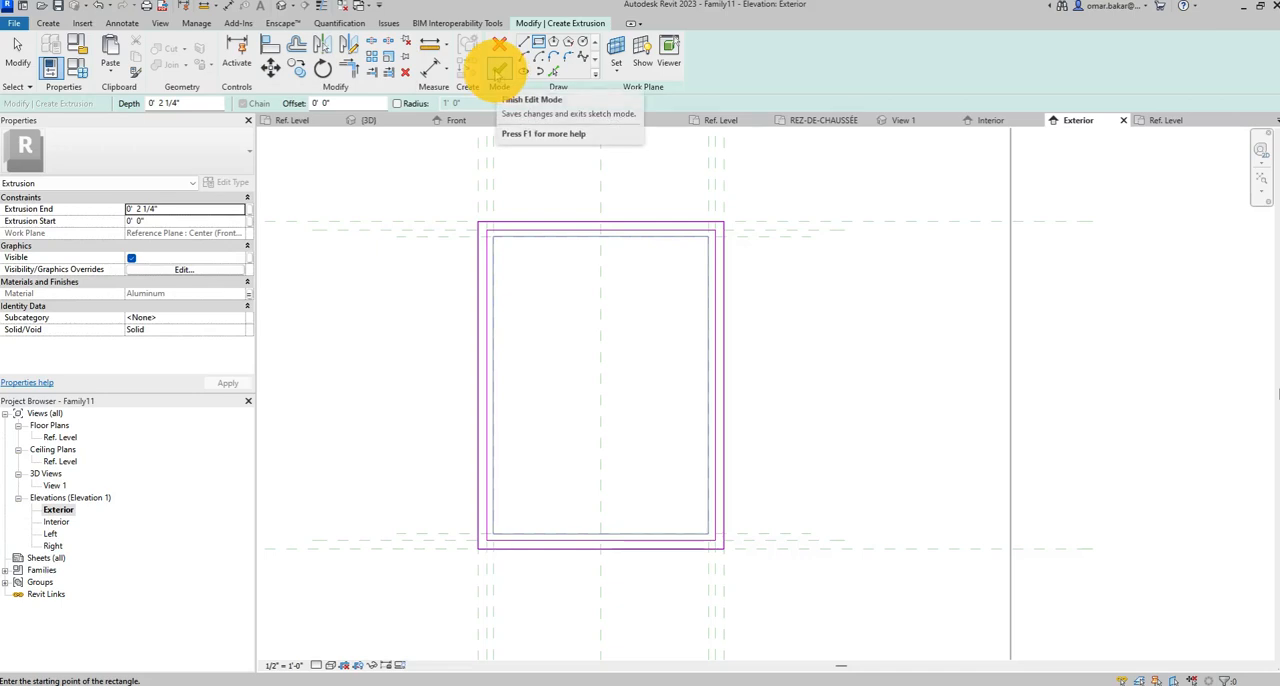
left_click(499, 67)
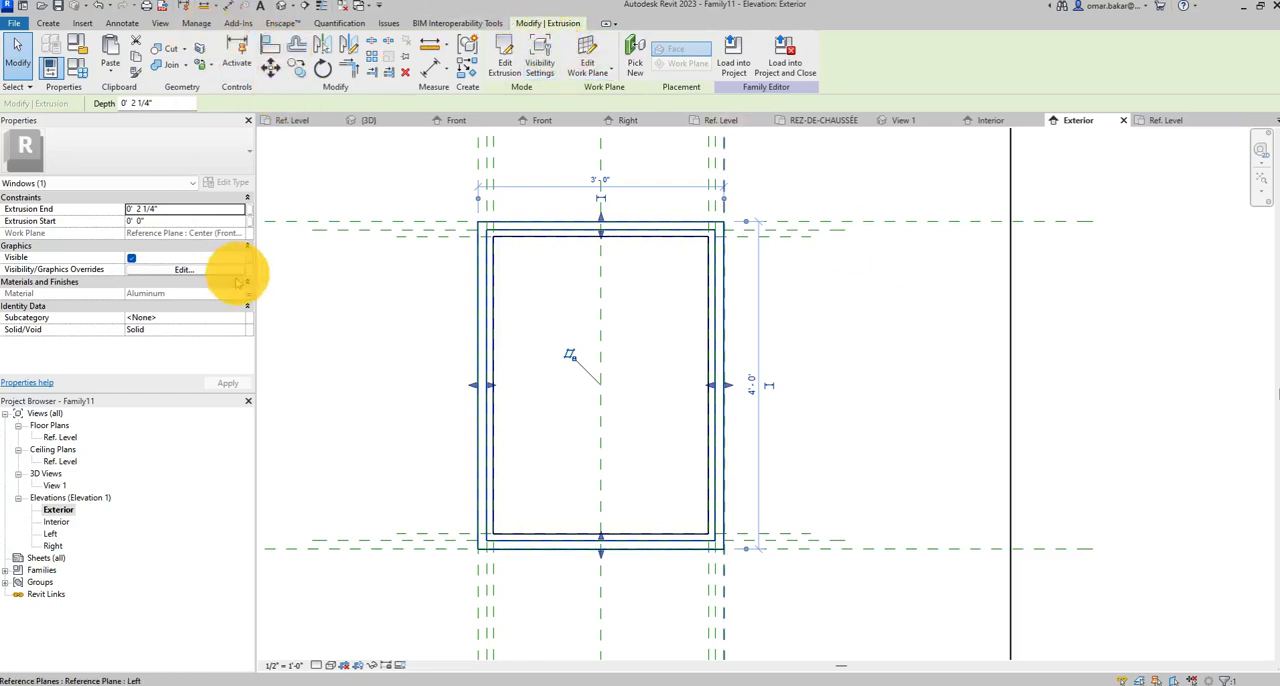
In the Ref. Level floor plan, set the exterior frame's extrusion end to -2 1/4" so it extends toward the opposite wall face.
double_click(65, 437)
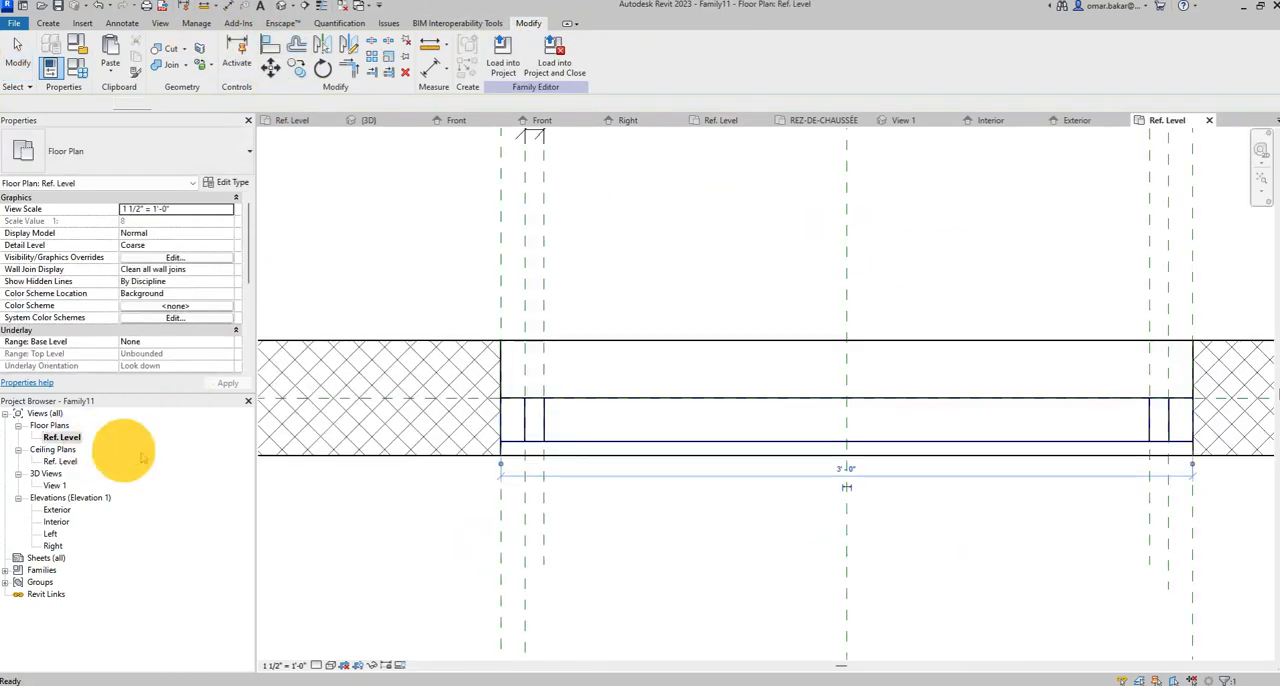
left_click(671, 429)
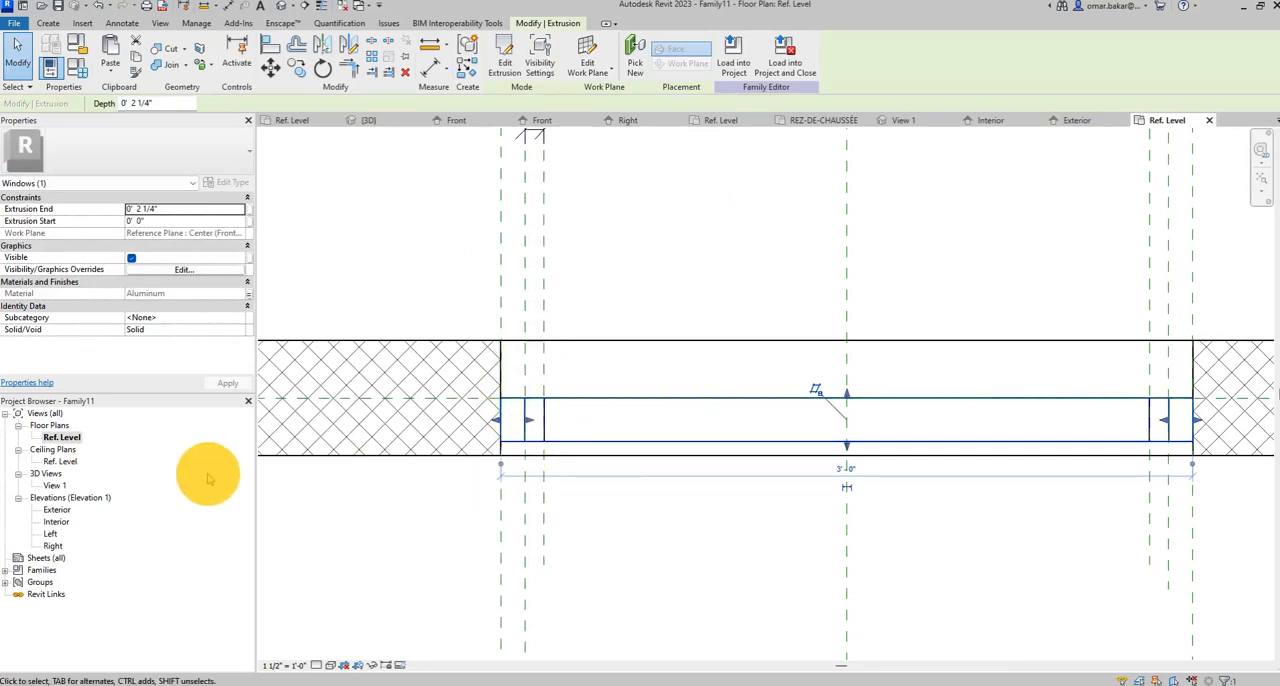
left_click(128, 210)
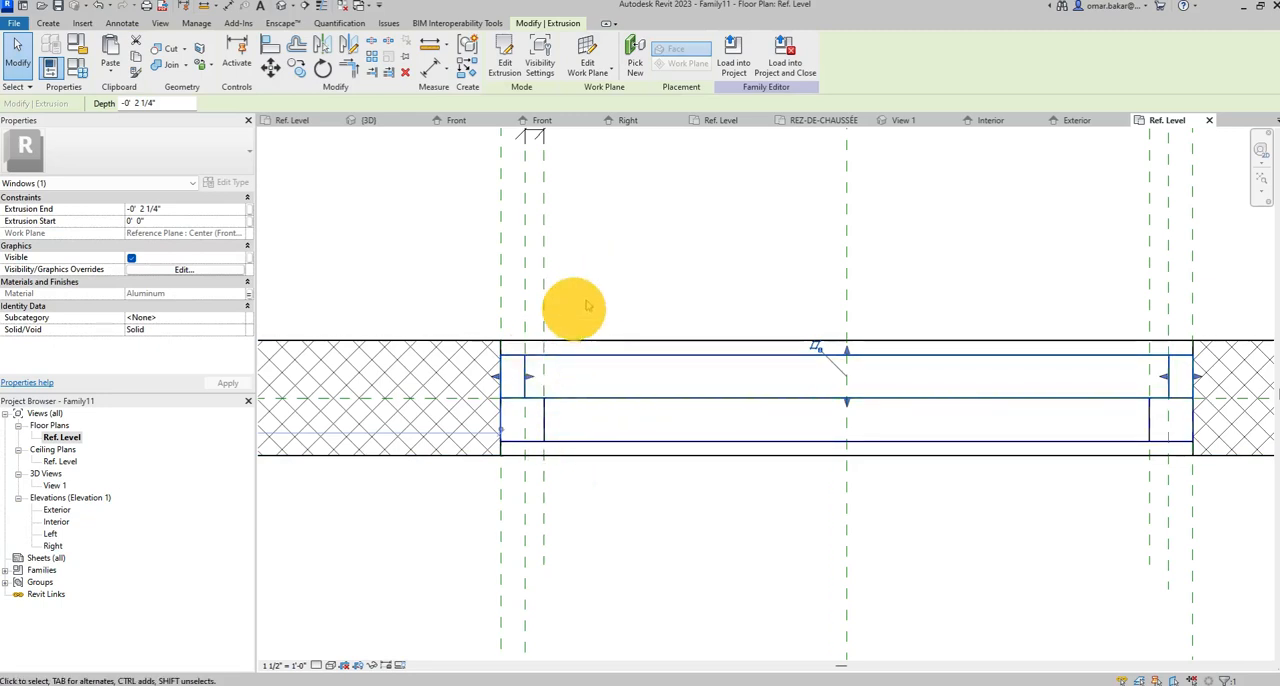
left_click(810, 540)
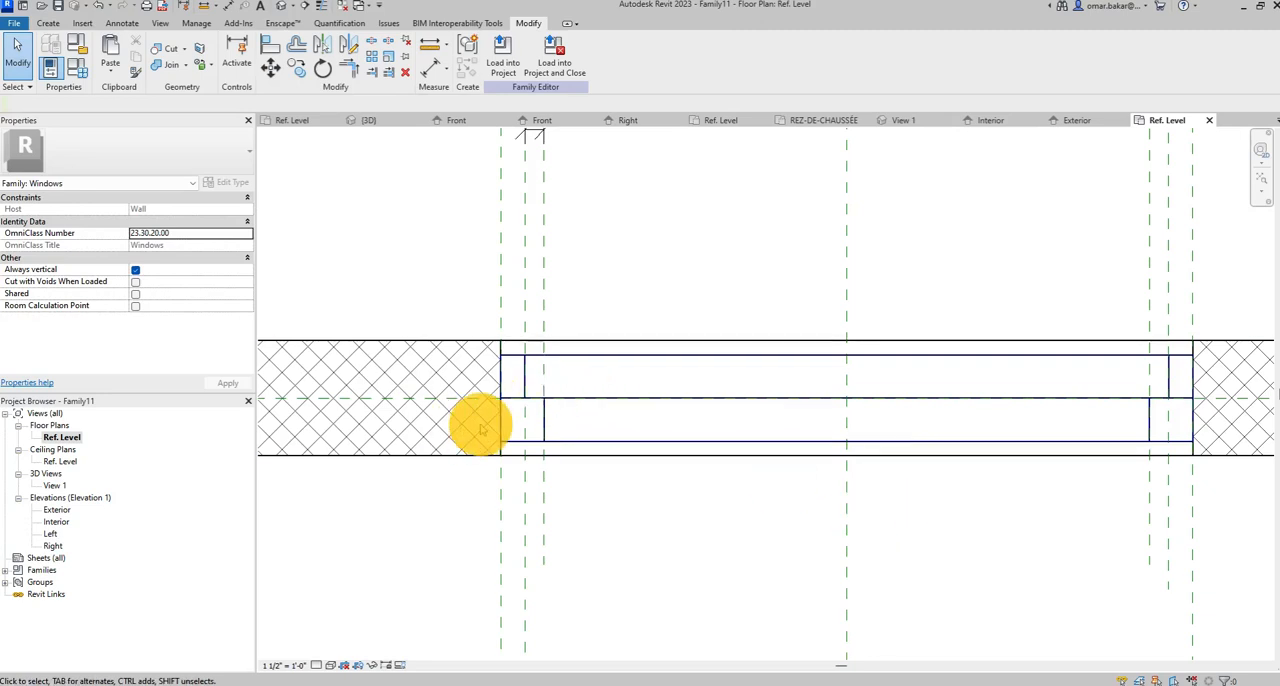
In the Interior elevation, start an extrusion and sketch a 2'-7 1/2" by 3'-7 1/2" glass rectangle on the innermost reference planes.
double_click(56, 521)
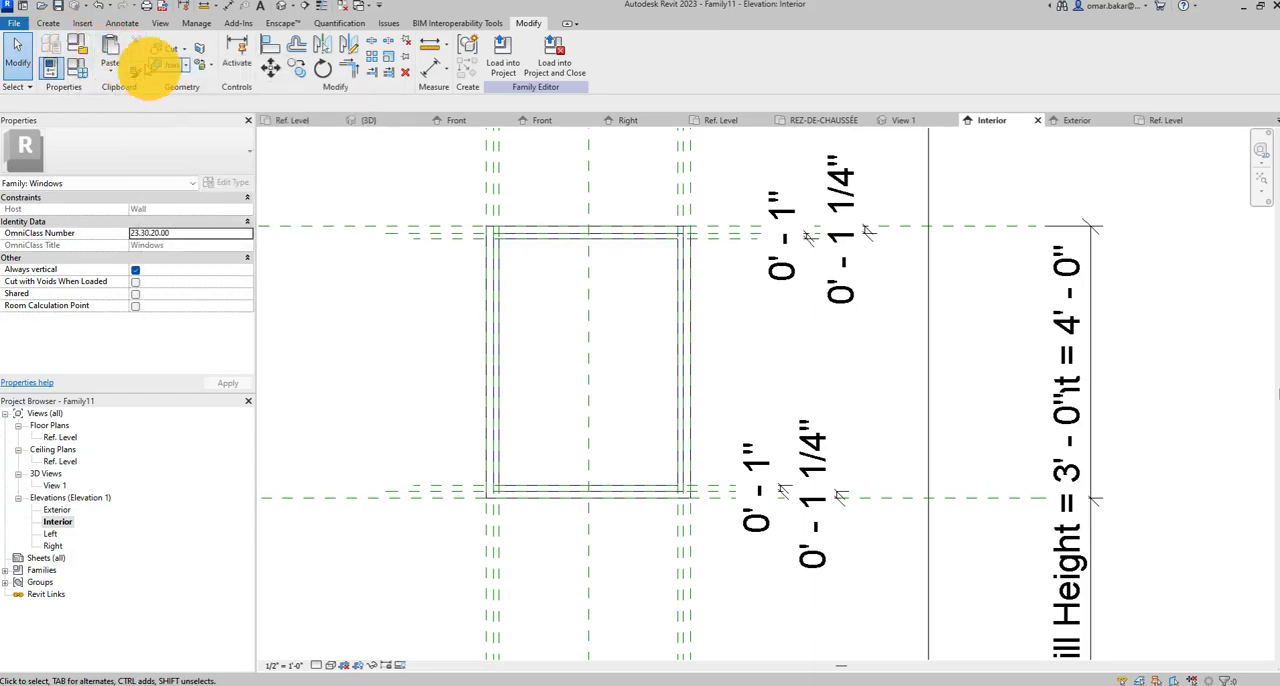
left_click(50, 22)
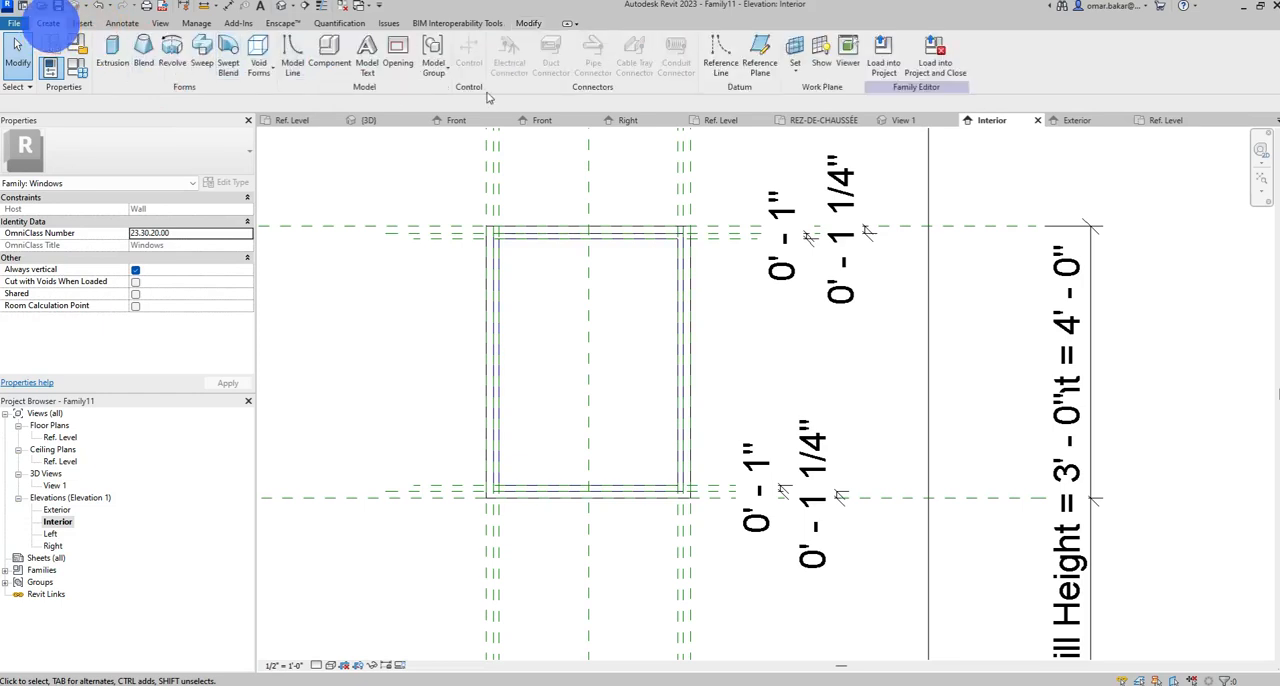
left_click(112, 45)
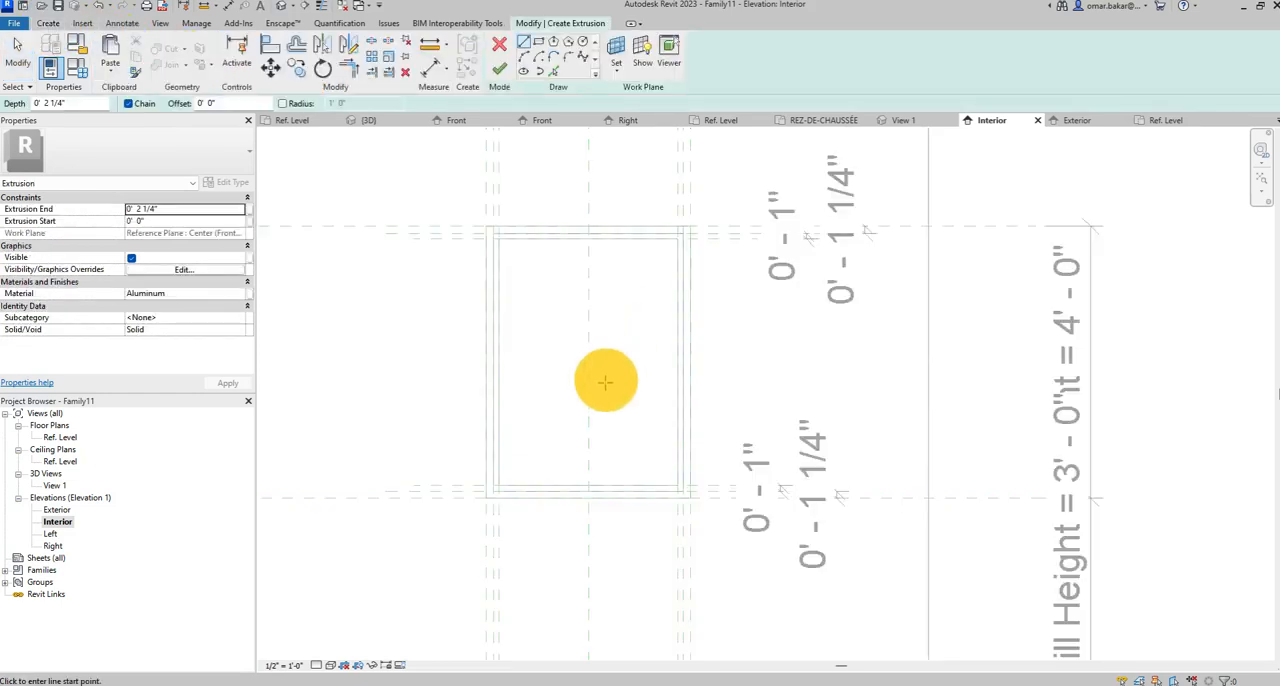
scroll(594, 420, "up", 3)
middle_click_drag(581, 313, 527, 353)
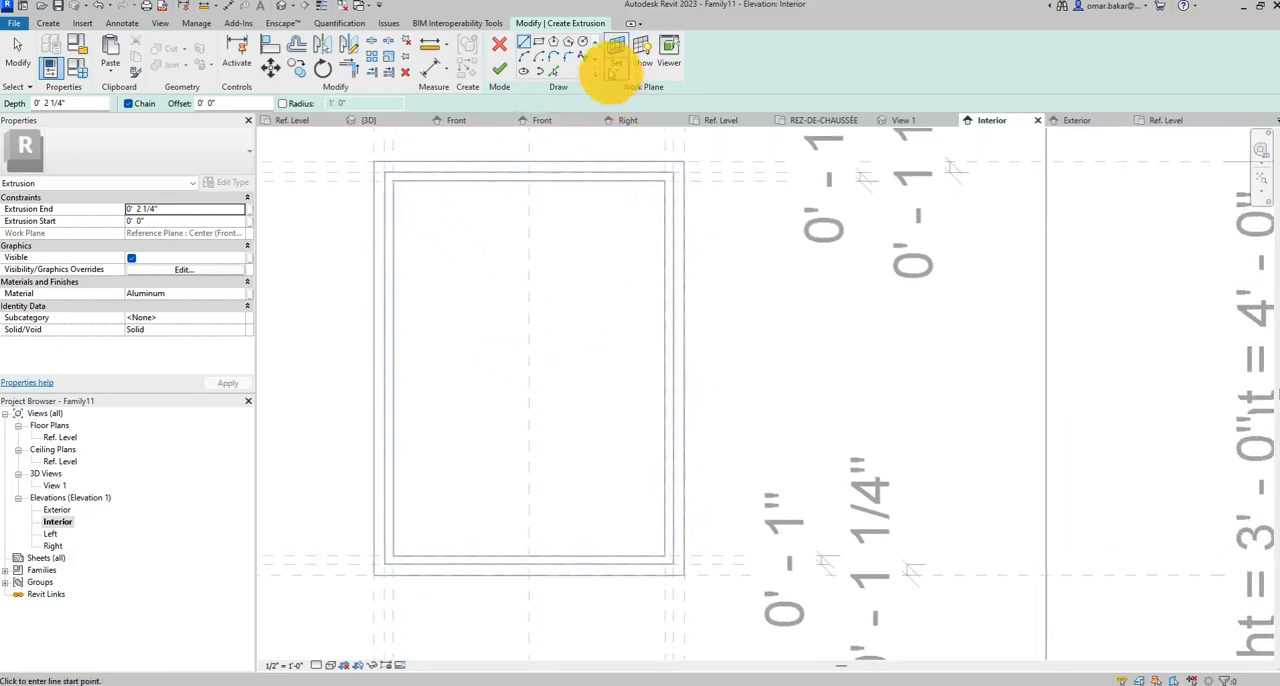
left_click(393, 182)
left_click(665, 556)
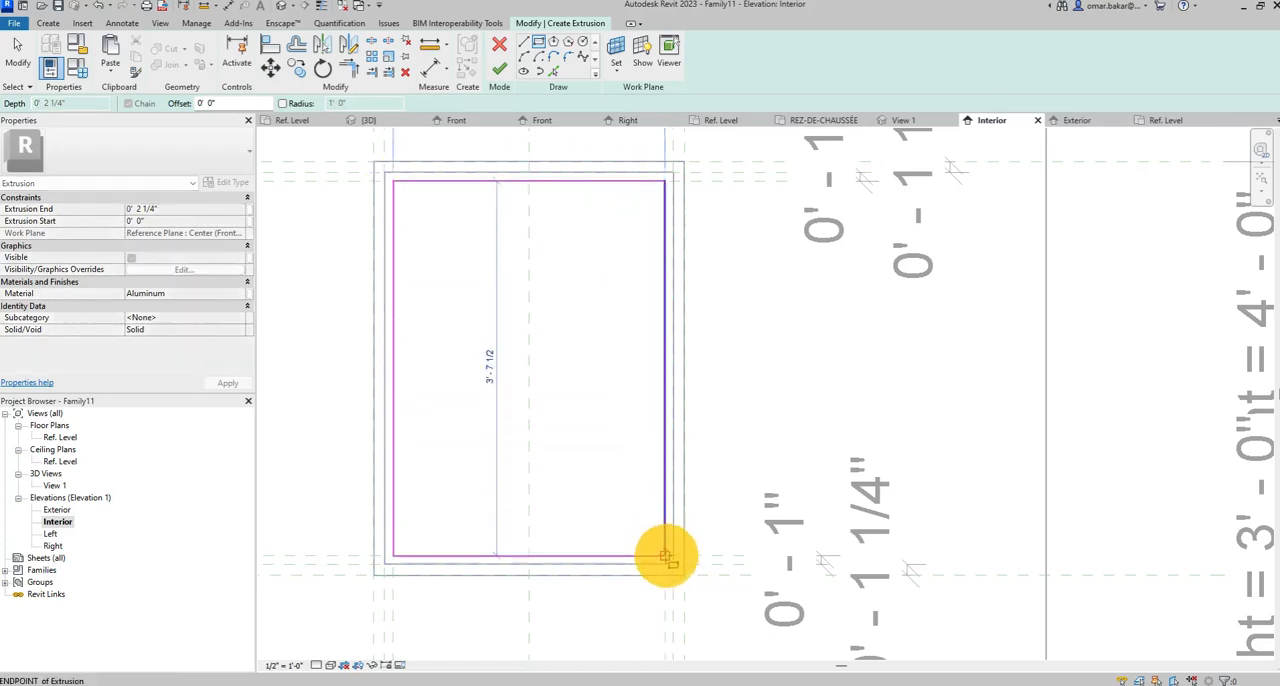
left_click(665, 556)
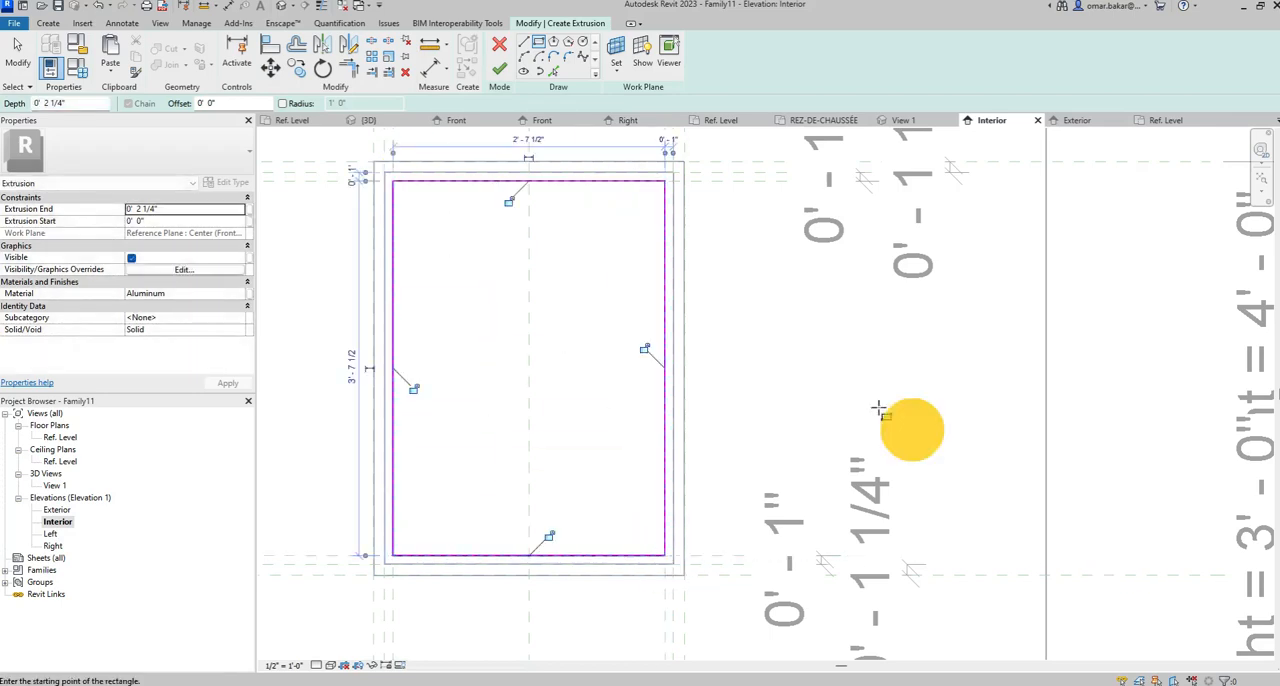
Lock all four sides of the glass rectangle to the innermost reference planes.
left_click(511, 203)
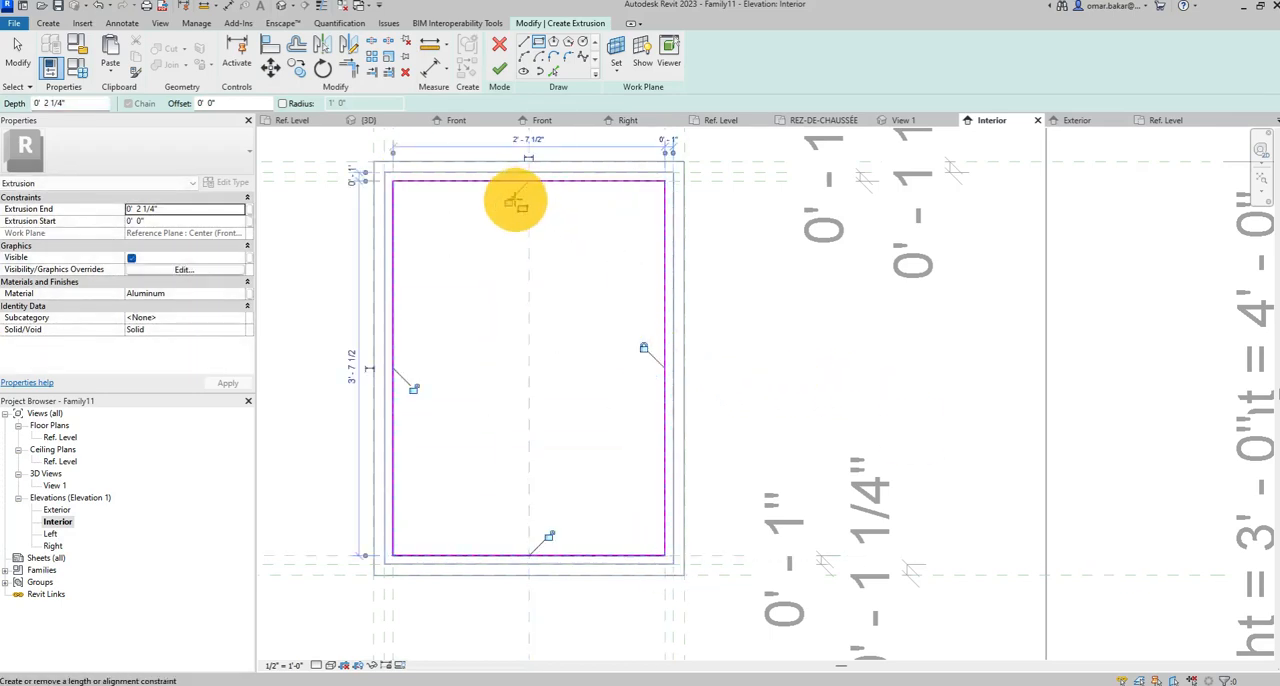
left_click(416, 388)
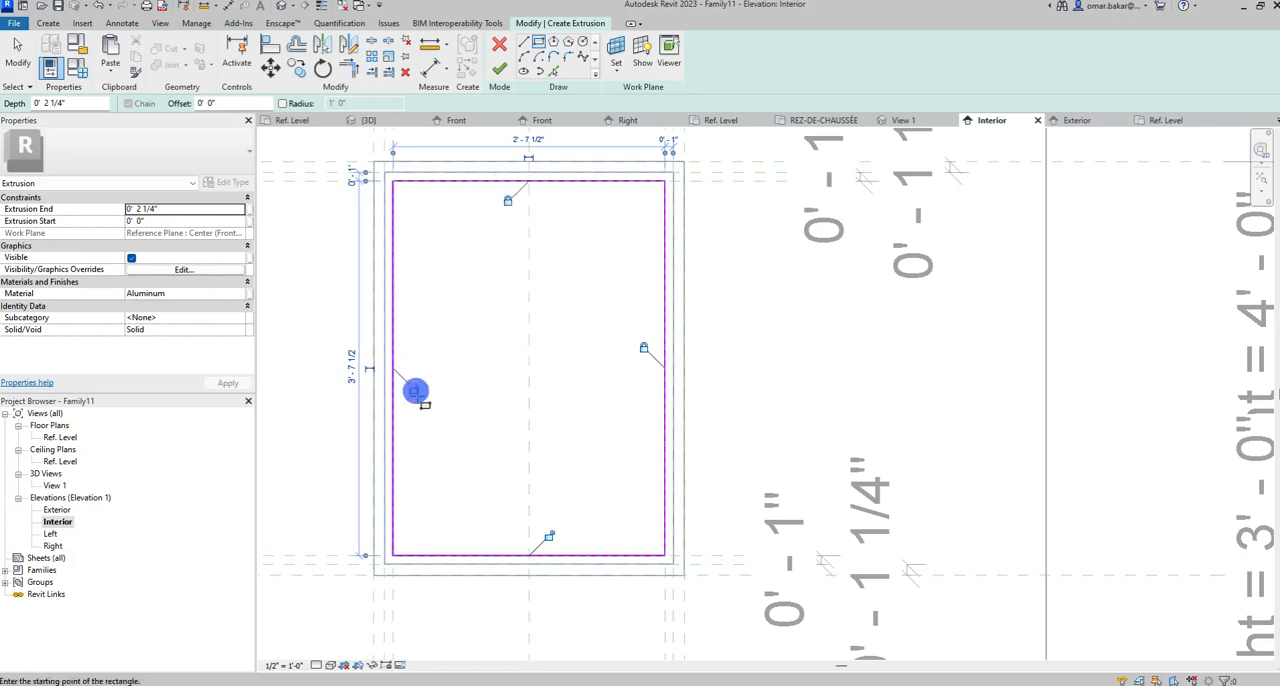
left_click(553, 539)
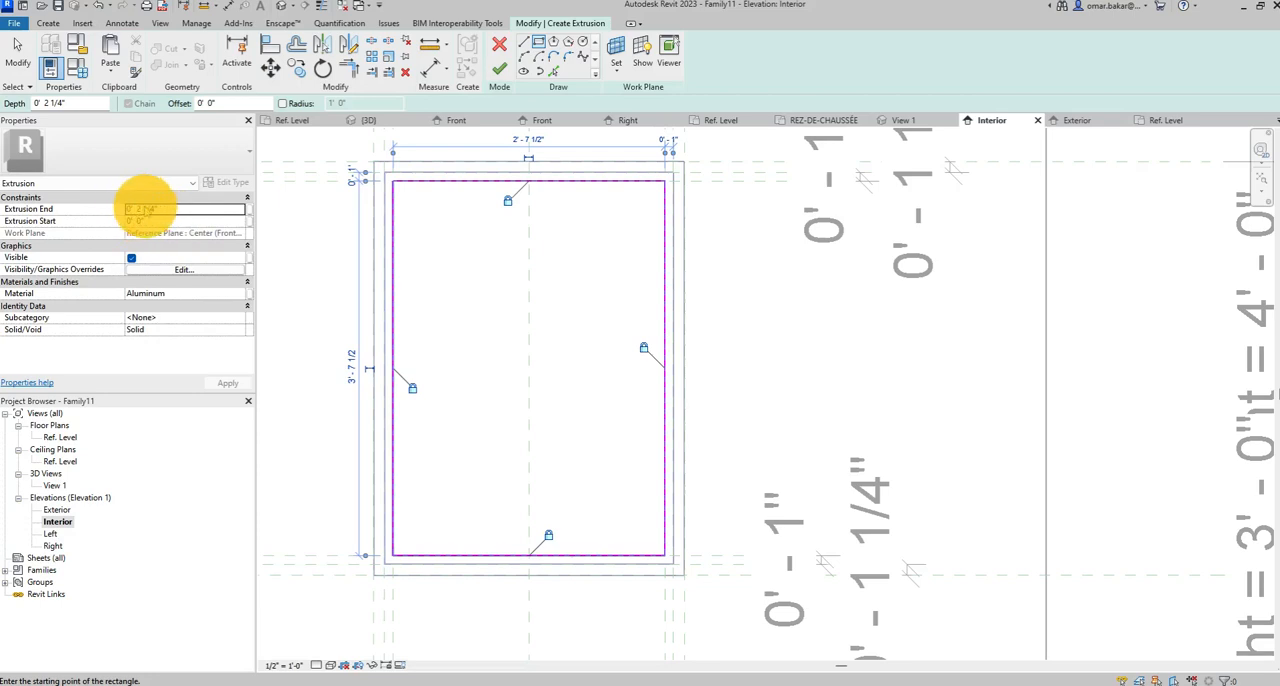
Set the glass extrusion's end to 1" and assign it the Glass material.
double_click(141, 208)
left_click_drag(146, 210, 153, 210)
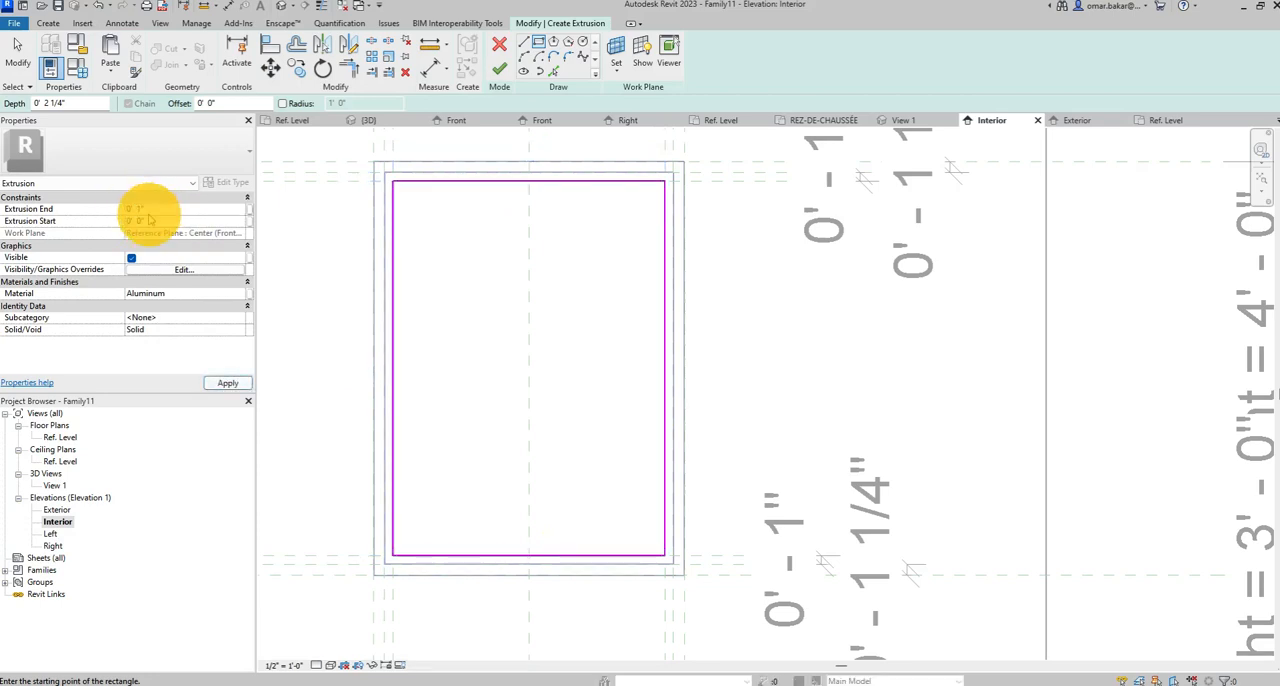
type("1")
left_click(177, 290)
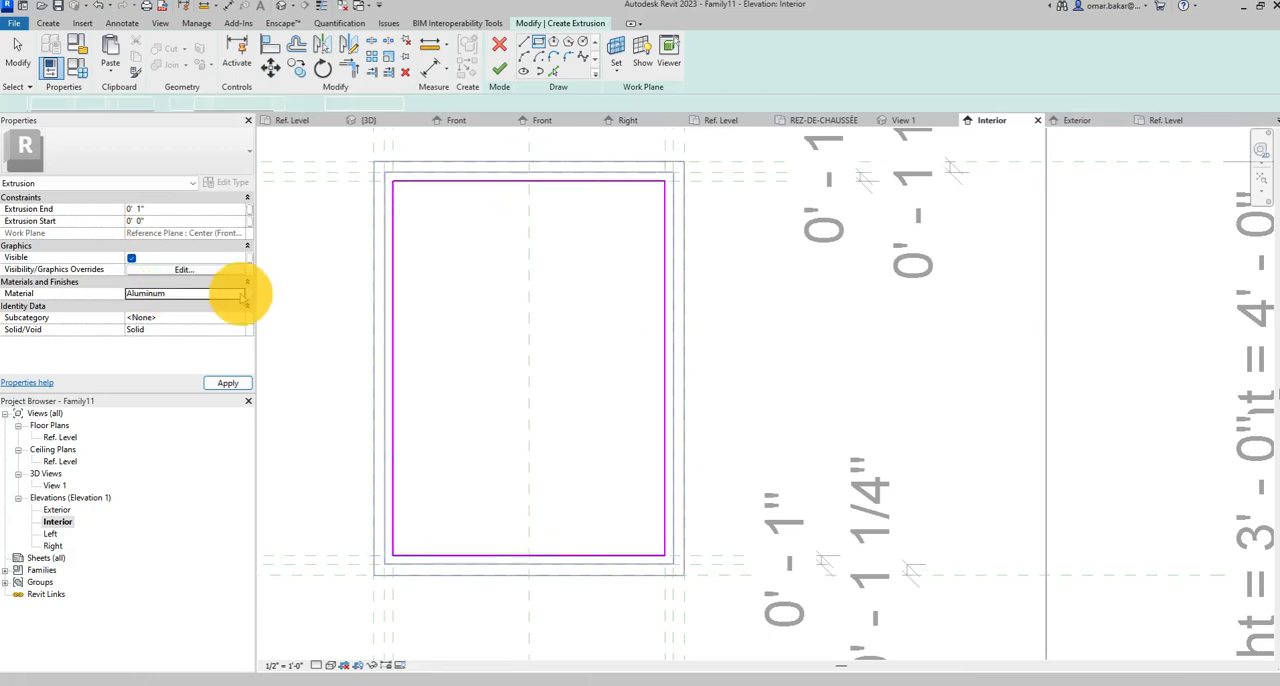
left_click(240, 292)
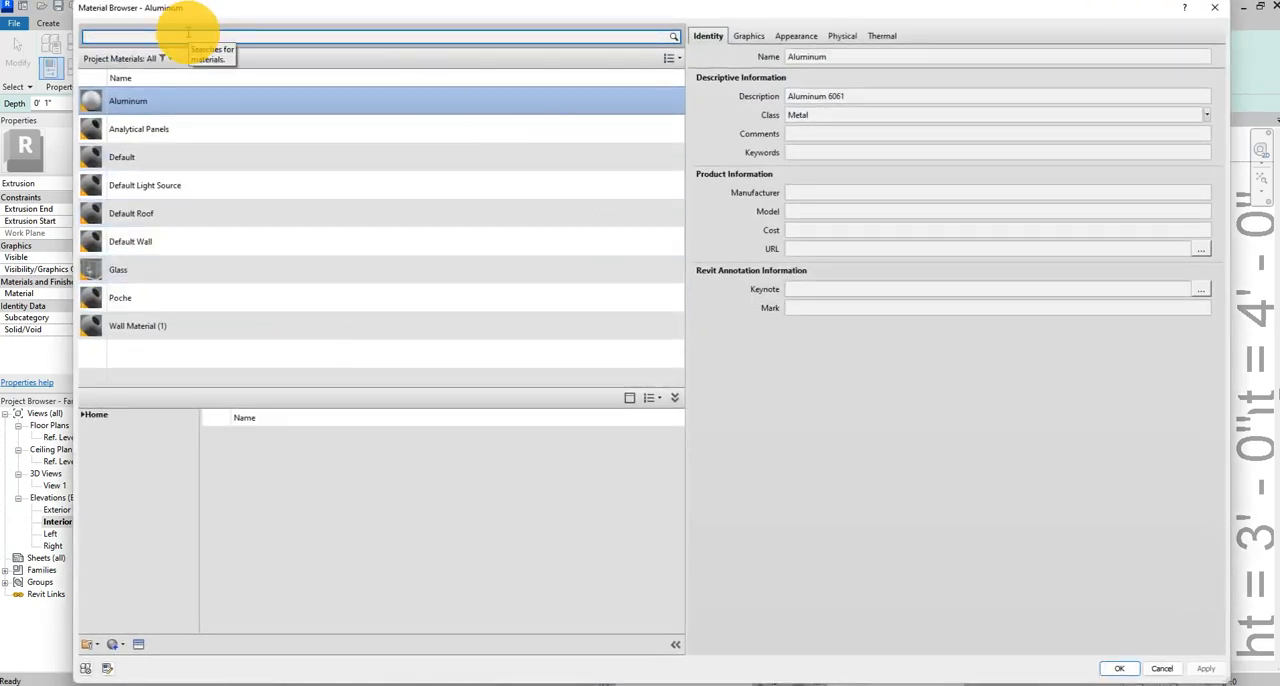
left_click(98, 275)
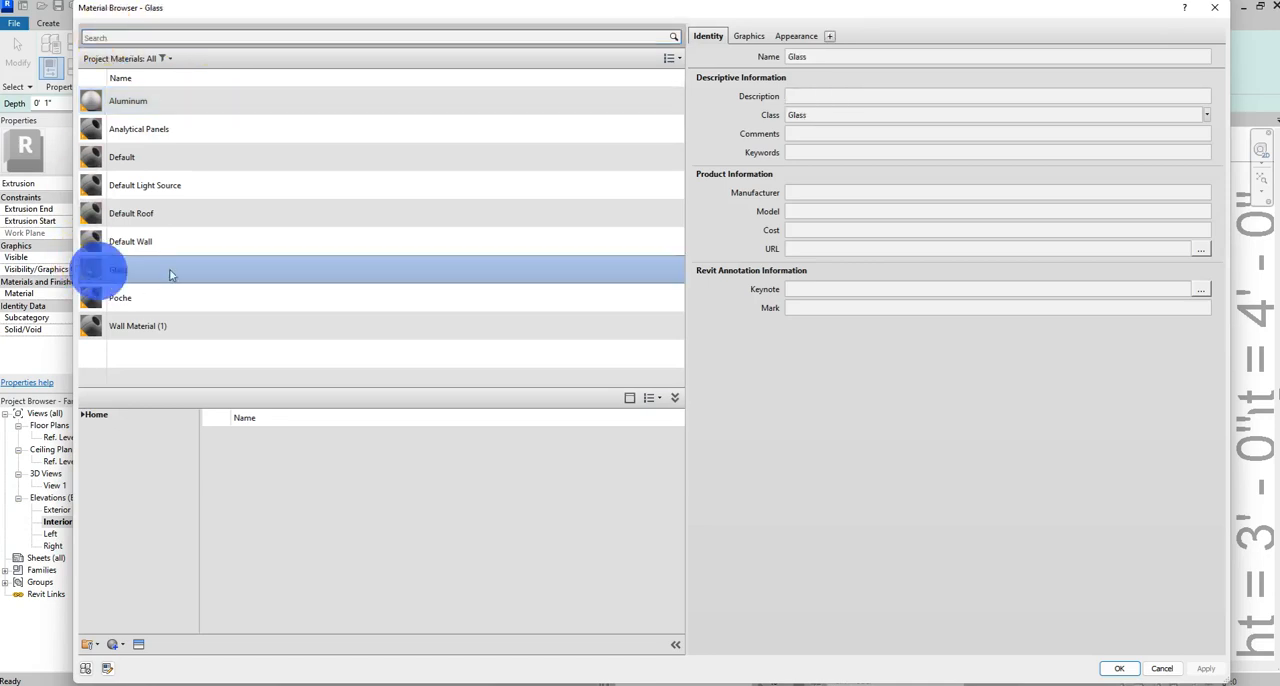
left_click(1119, 667)
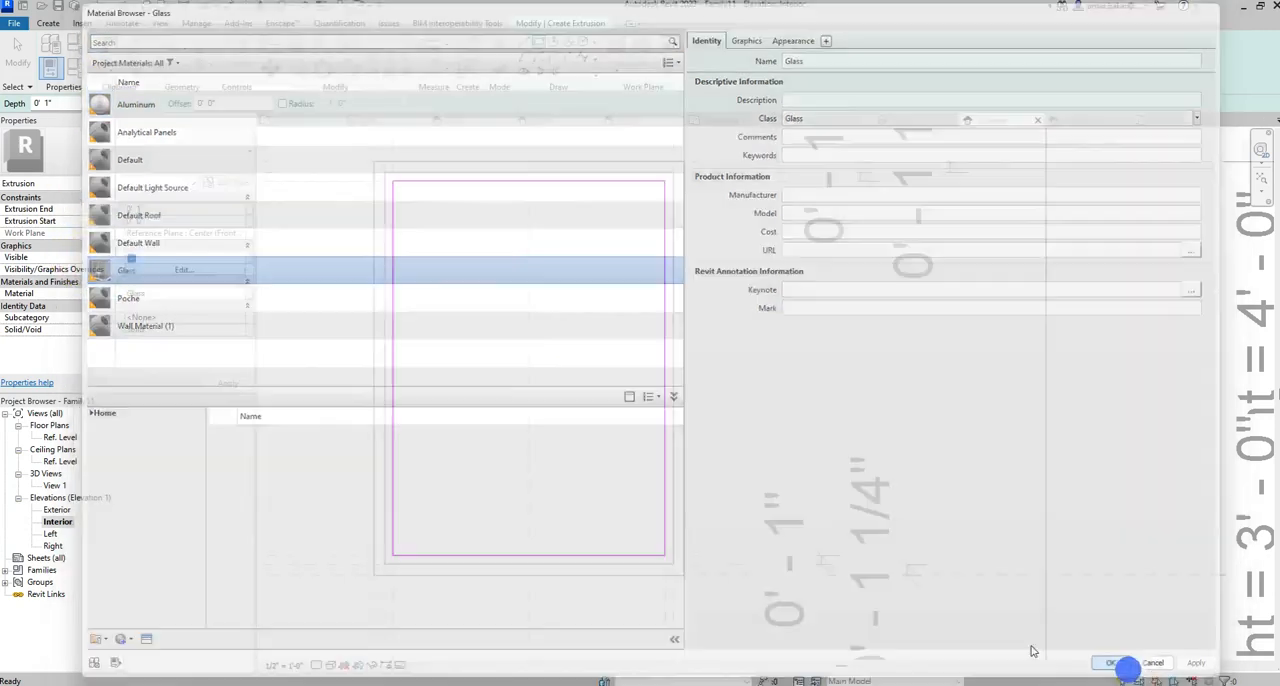
Link the glass material to a new family type parameter named Verre and finish the extrusion.
left_click(249, 294)
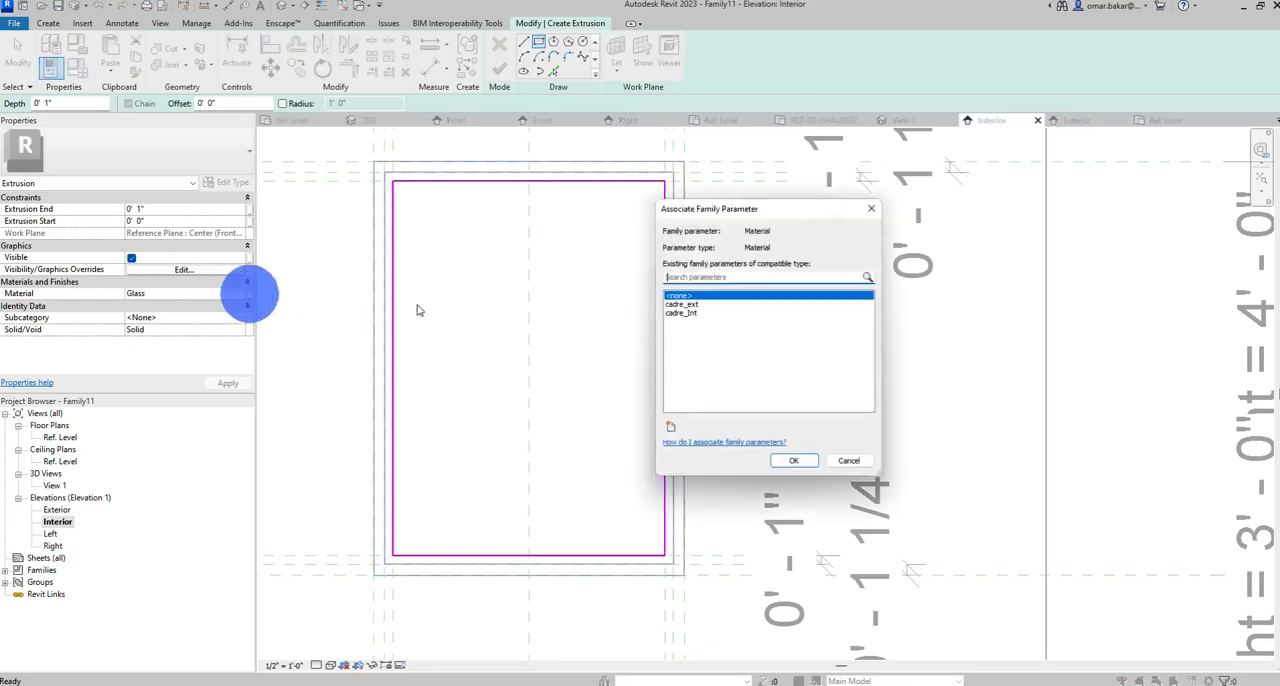
left_click(671, 429)
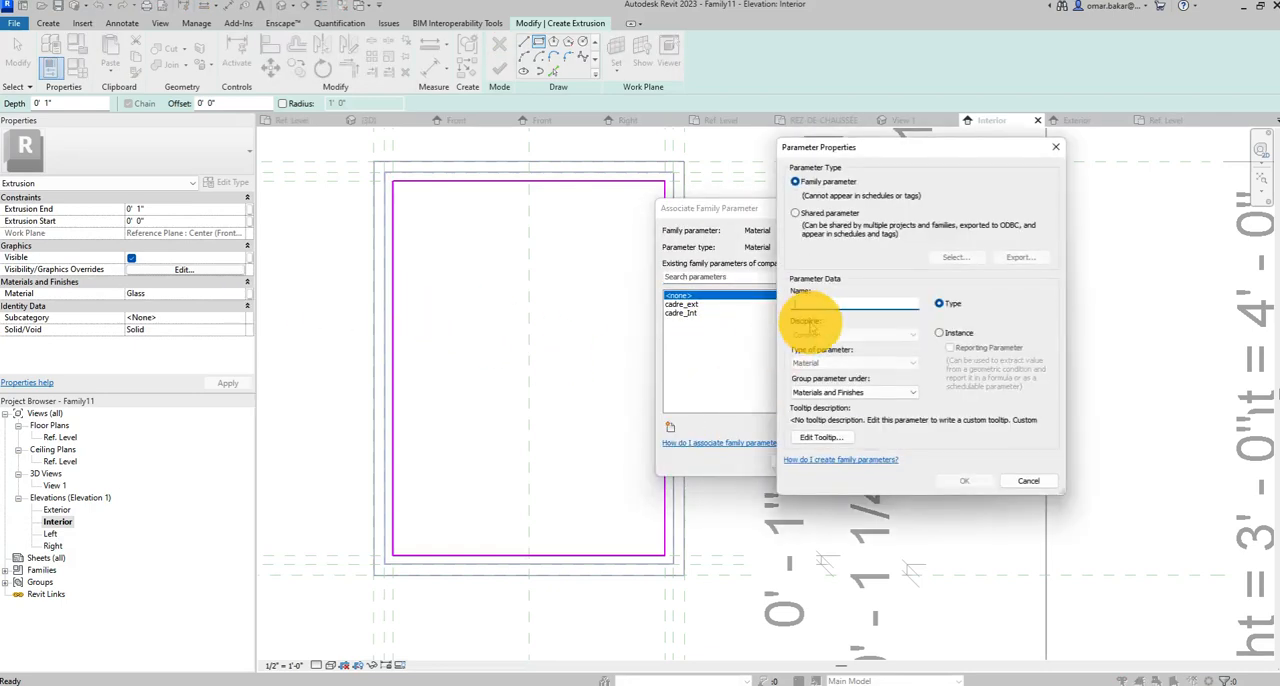
type("Verre")
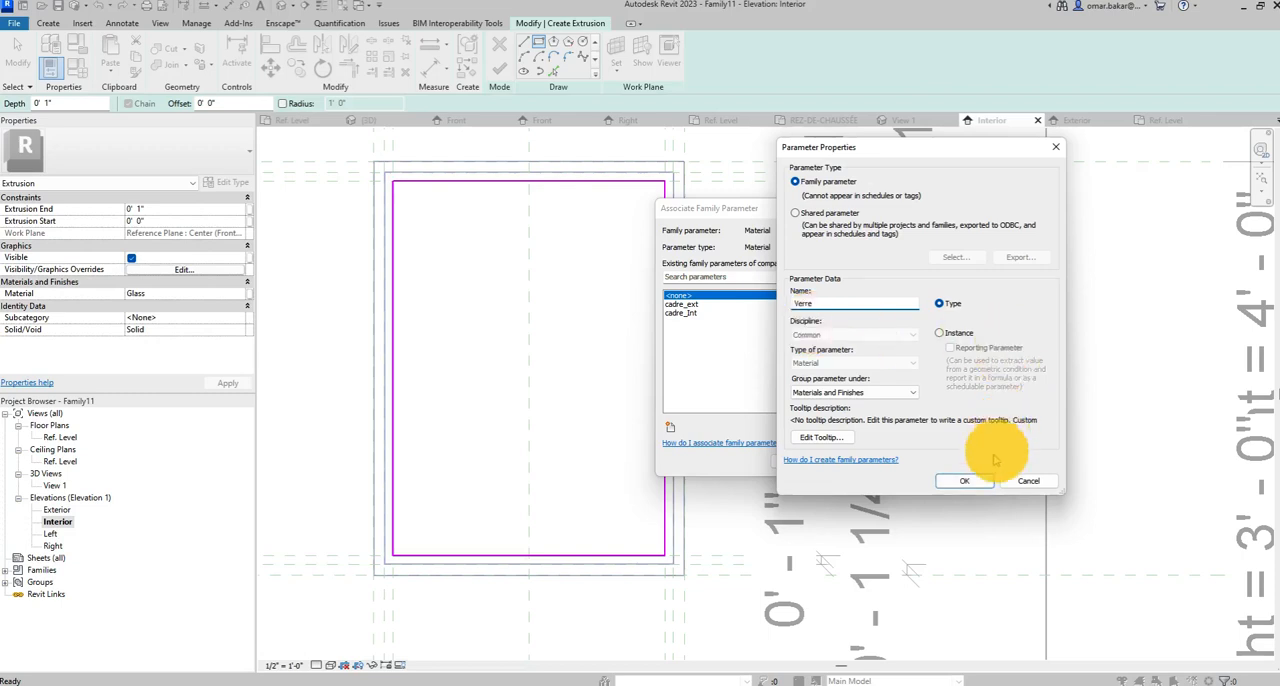
left_click(970, 480)
left_click(813, 462)
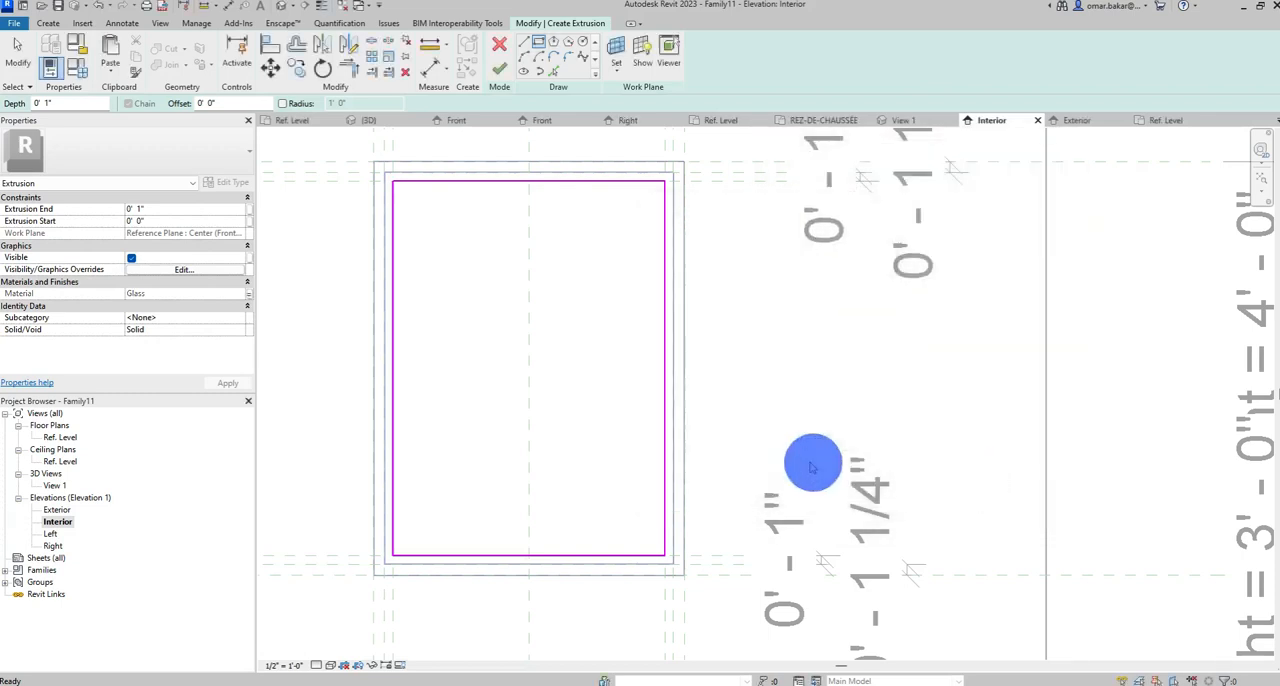
left_click(499, 68)
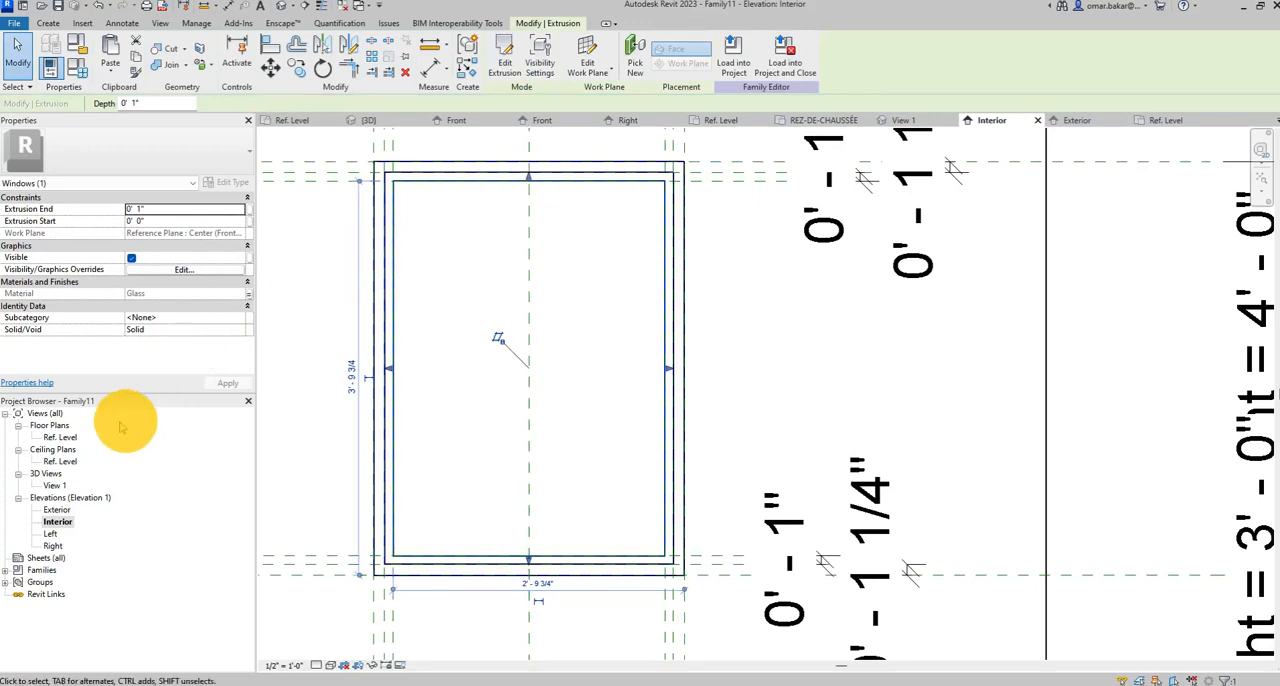
Examine the glass pane's position within the frames in the Ref. Level floor plan and from both wall sides in 3D.
double_click(60, 437)
left_click(629, 438)
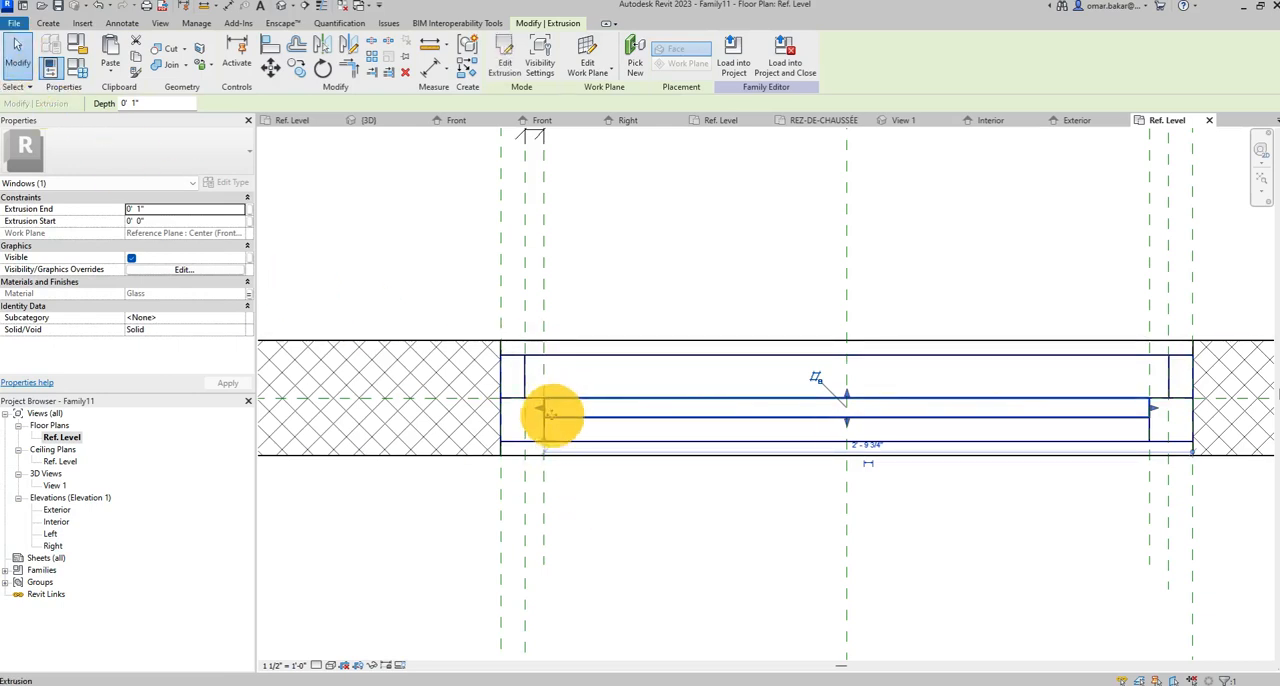
scroll(794, 520, "down", 1)
middle_click_drag(794, 520, 711, 497)
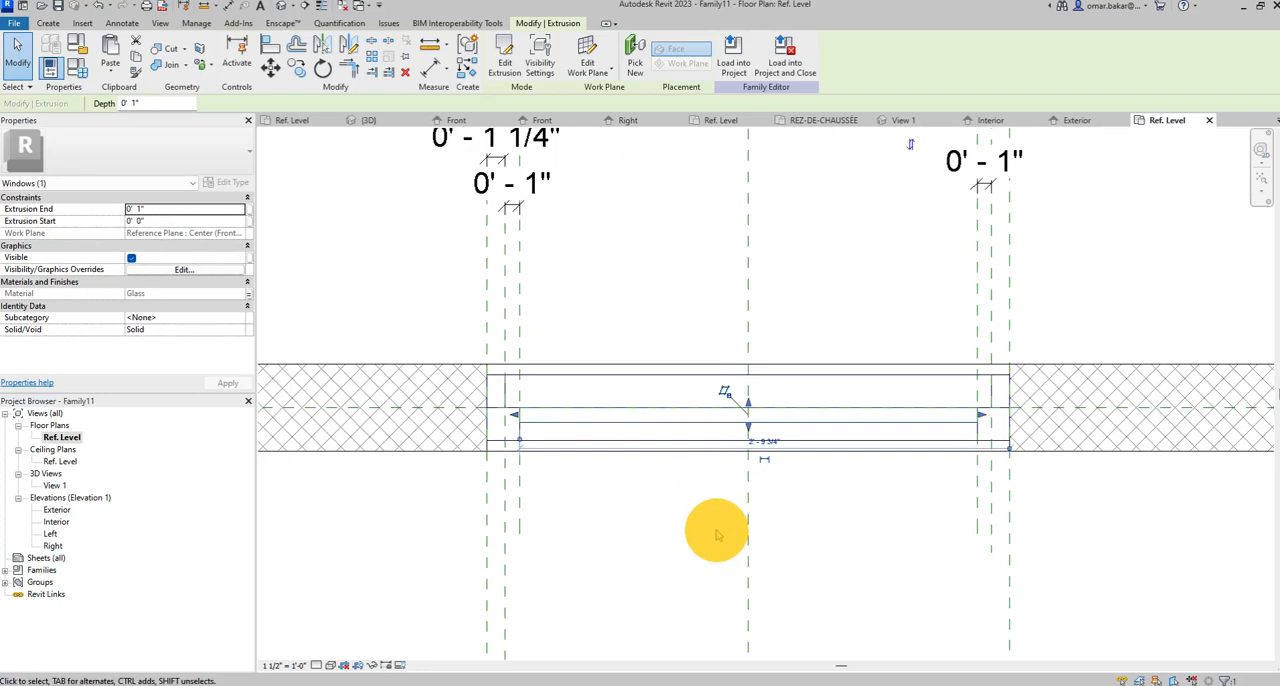
scroll(712, 521, "down", 2)
middle_click_drag(711, 518, 650, 470)
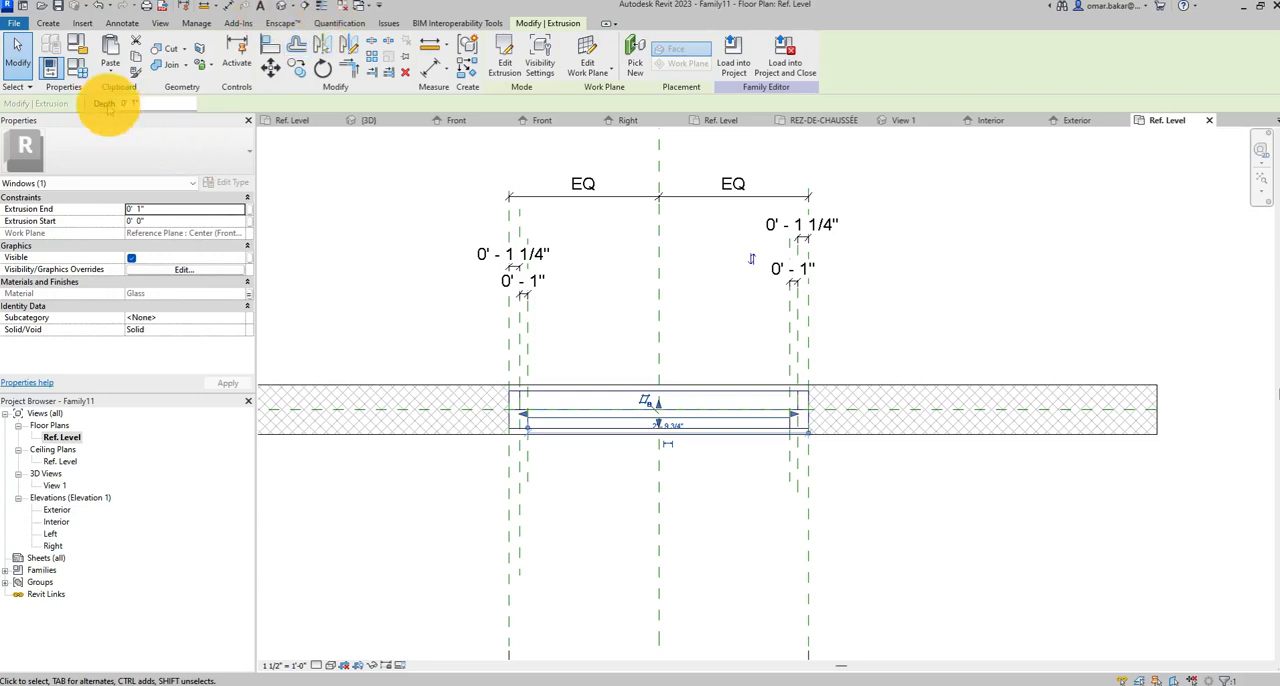
left_click(283, 5)
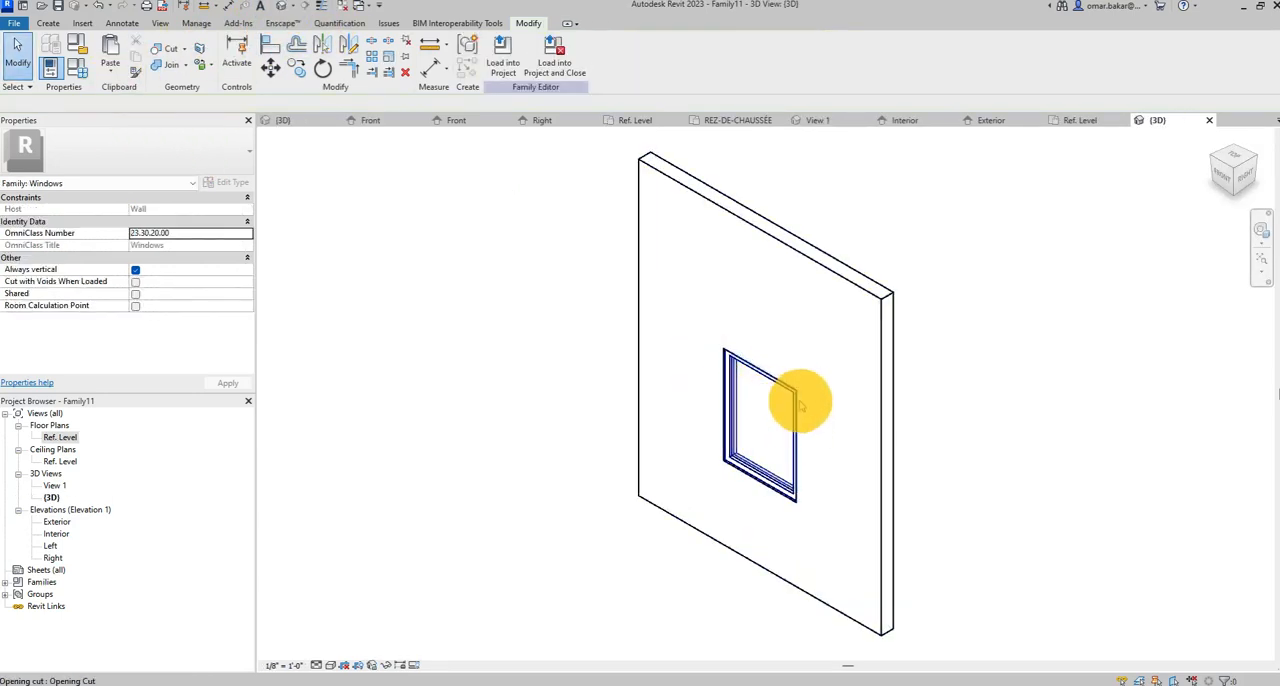
scroll(785, 460, "up", 4)
middle_click_drag(791, 414, 791, 351, "shift")
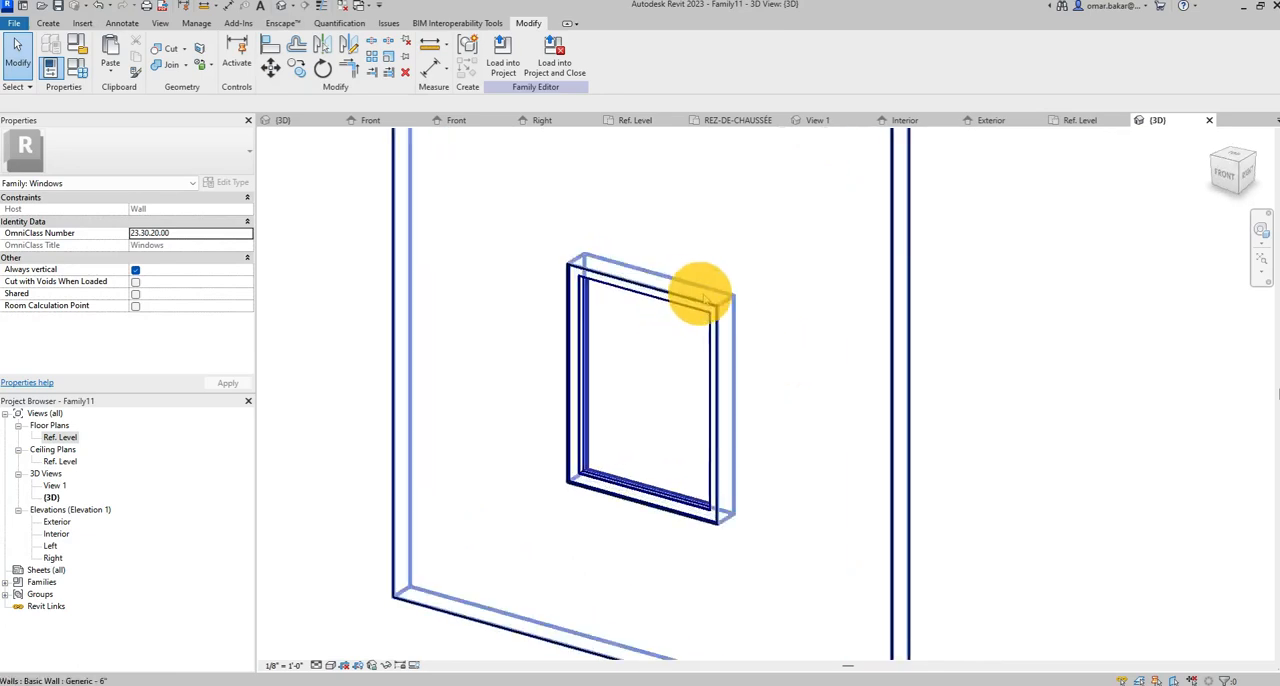
middle_click_drag(857, 374, 891, 523, "shift")
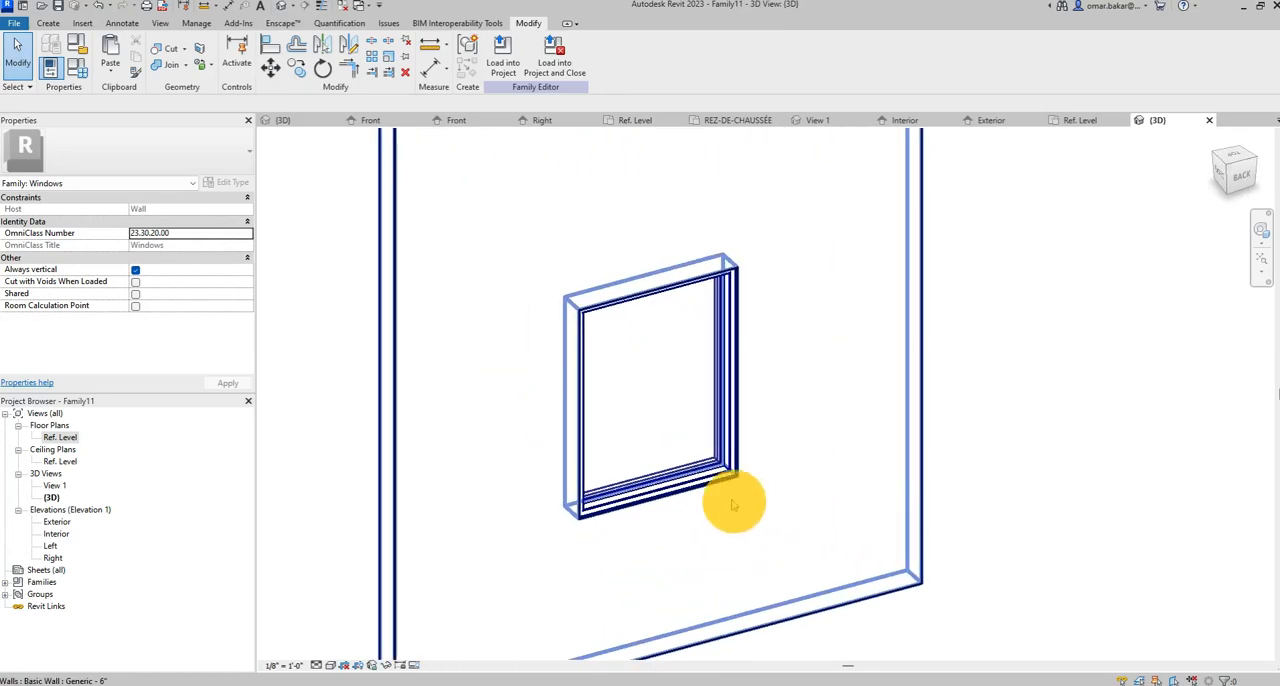
In the Ref. Level floor plan, turn off Medium and Fine detail levels in the interior frame's visibility settings, keeping Coarse on.
left_click(45, 24)
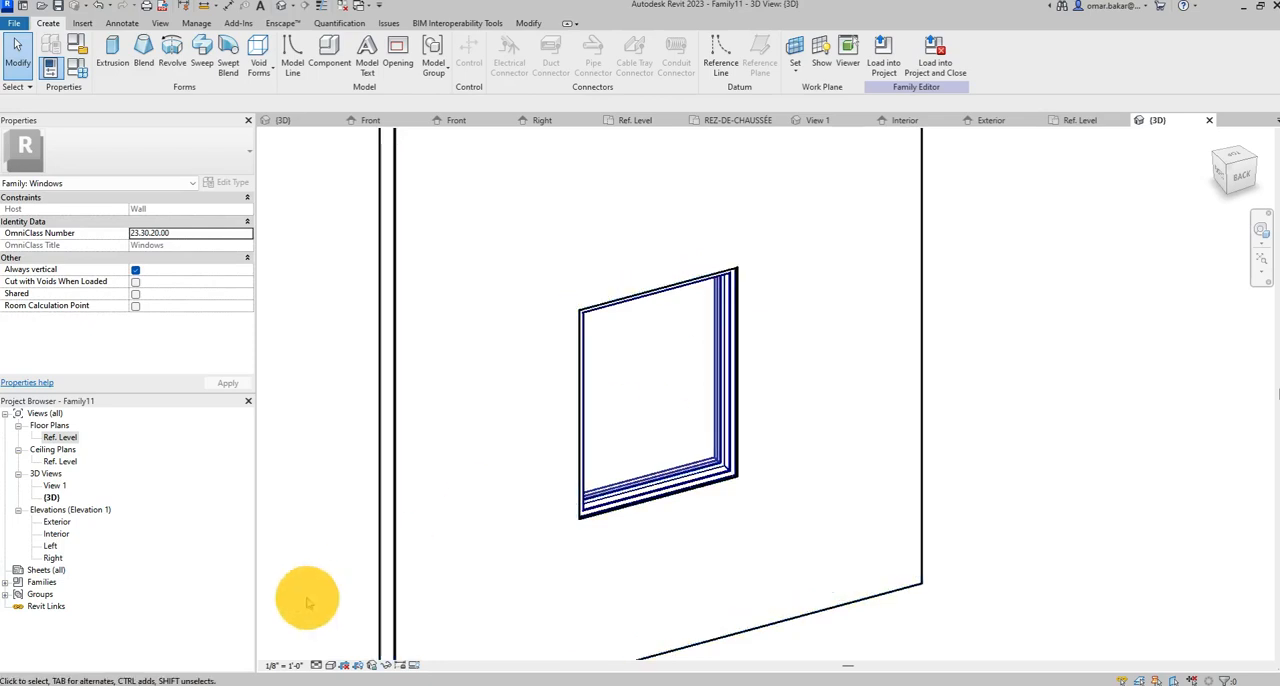
double_click(60, 437)
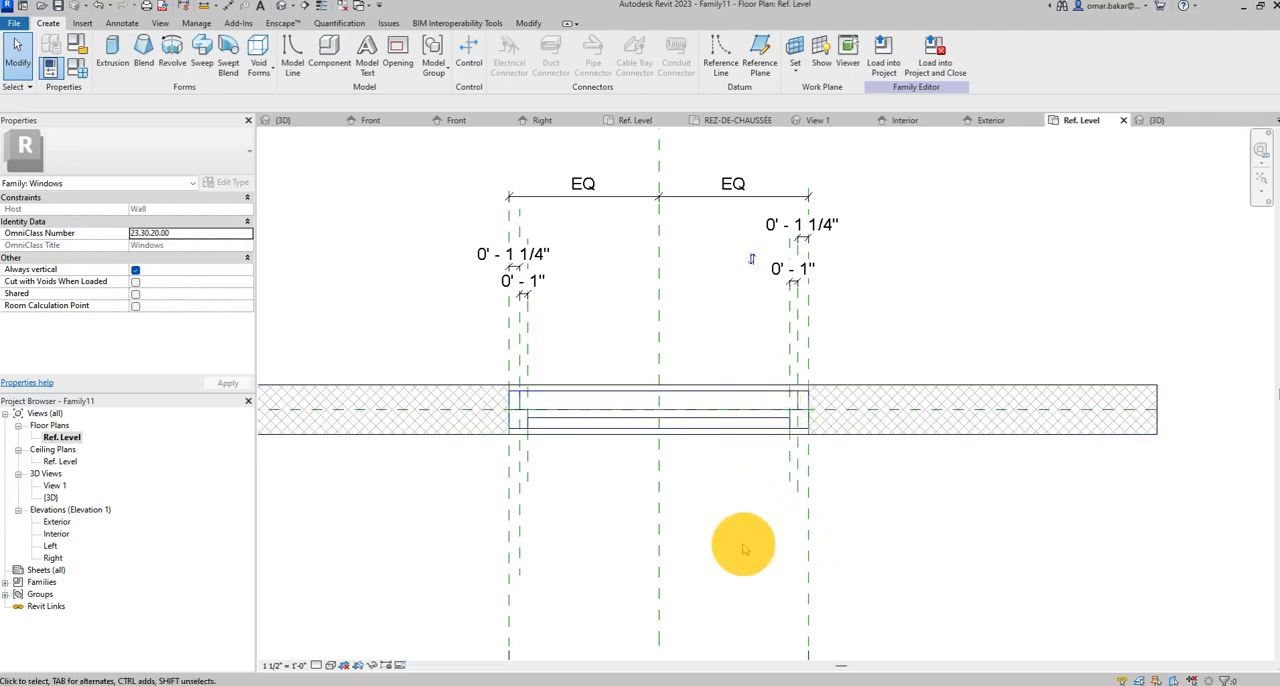
scroll(762, 442, "up", 2)
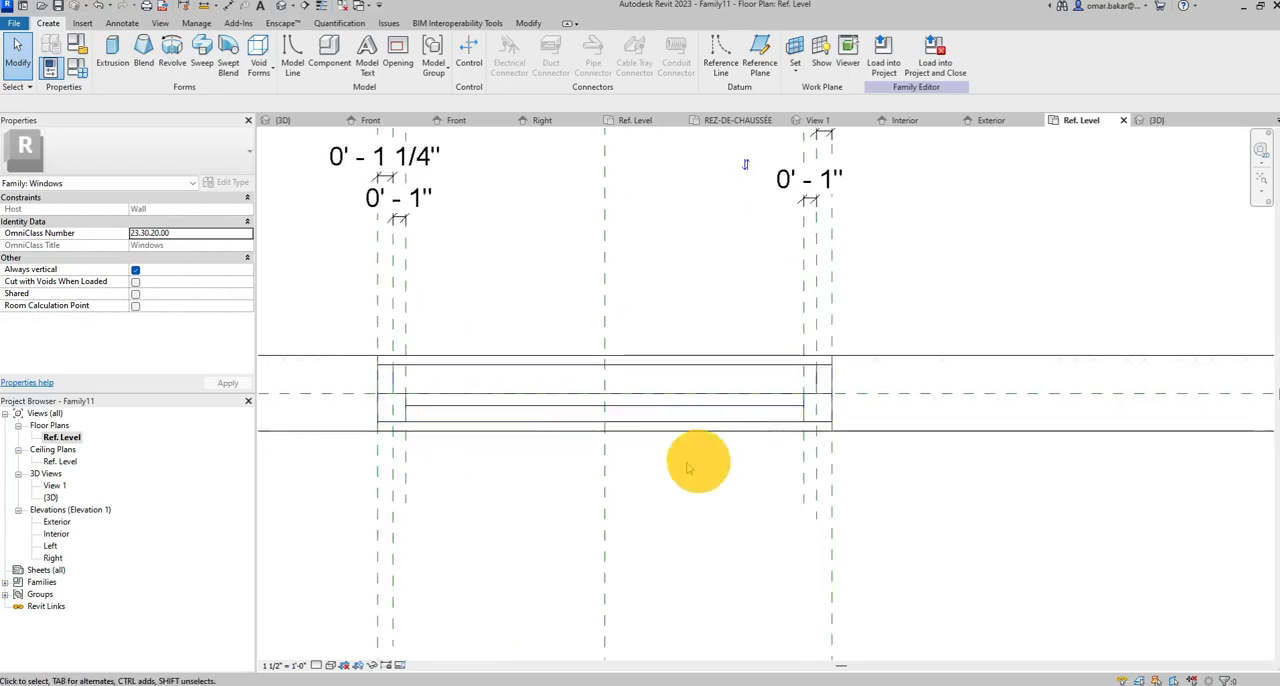
middle_click_drag(624, 464, 683, 477)
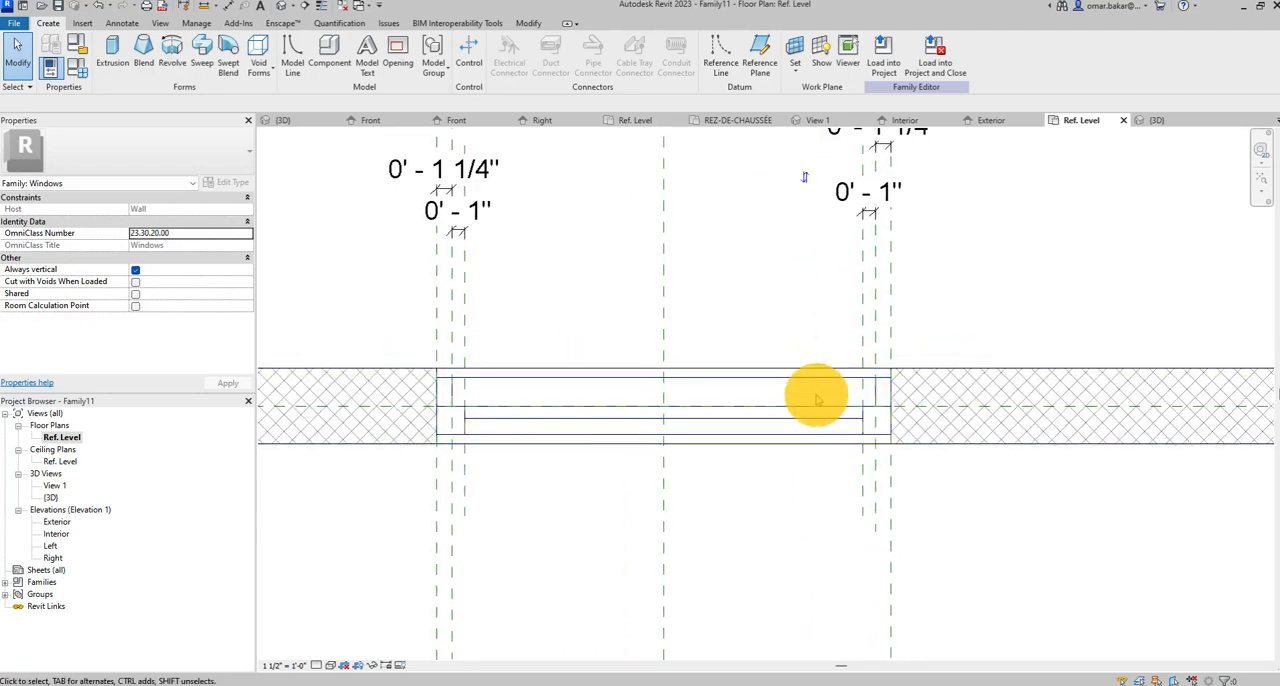
scroll(812, 425, "up", 3)
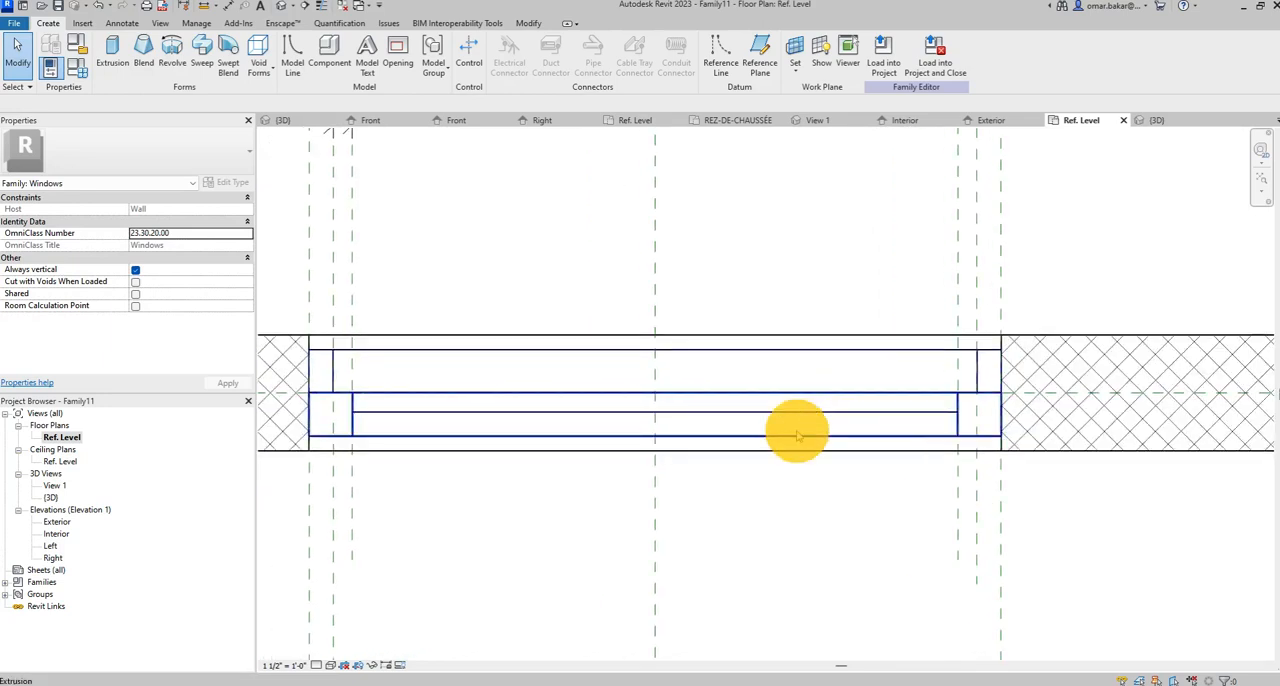
left_click(987, 437)
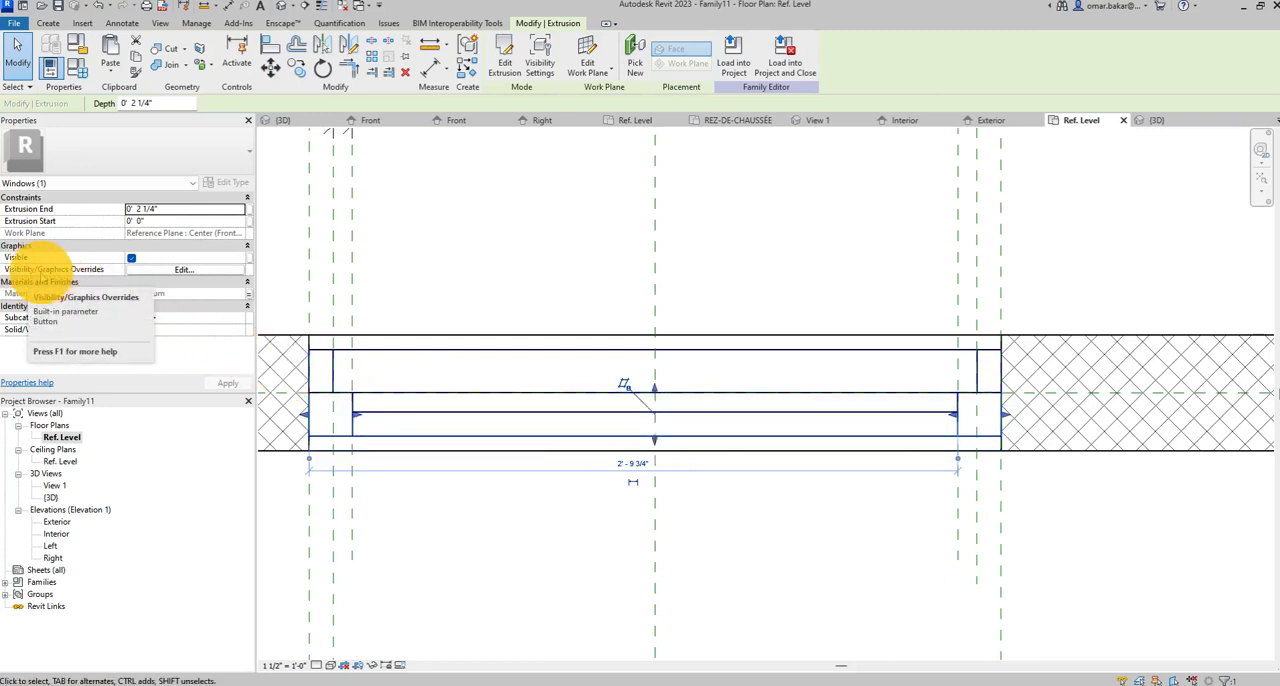
left_click(140, 269)
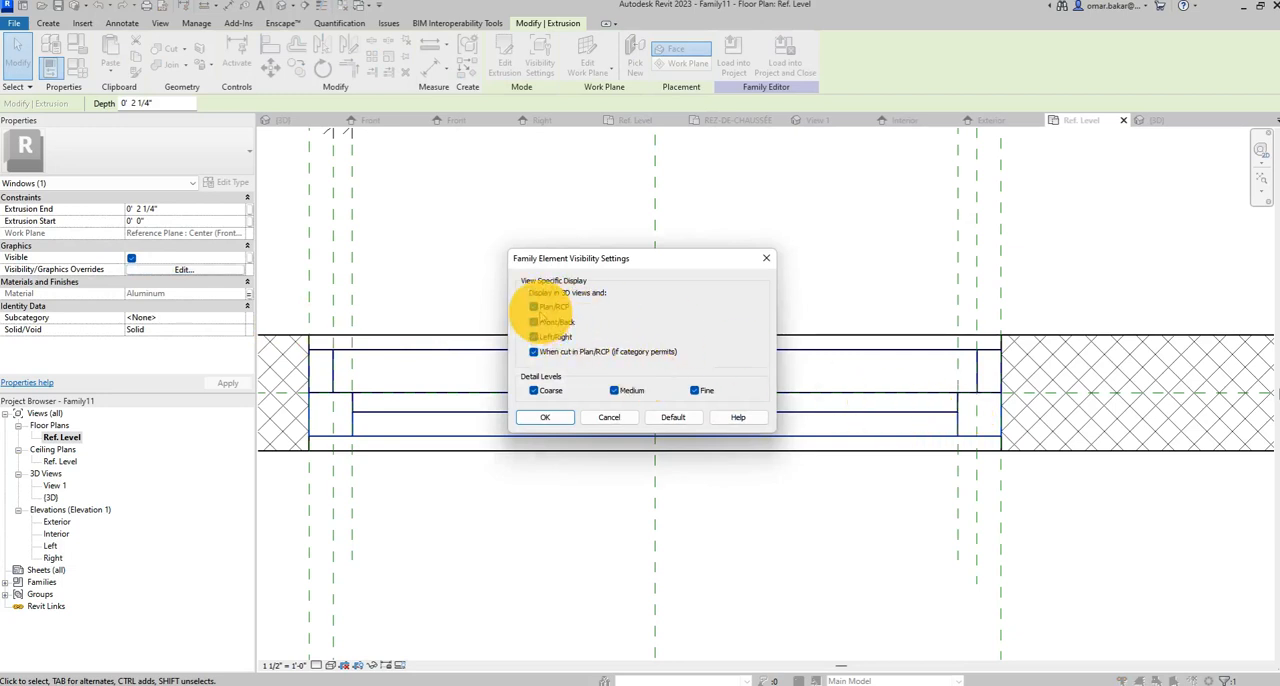
left_click(614, 391)
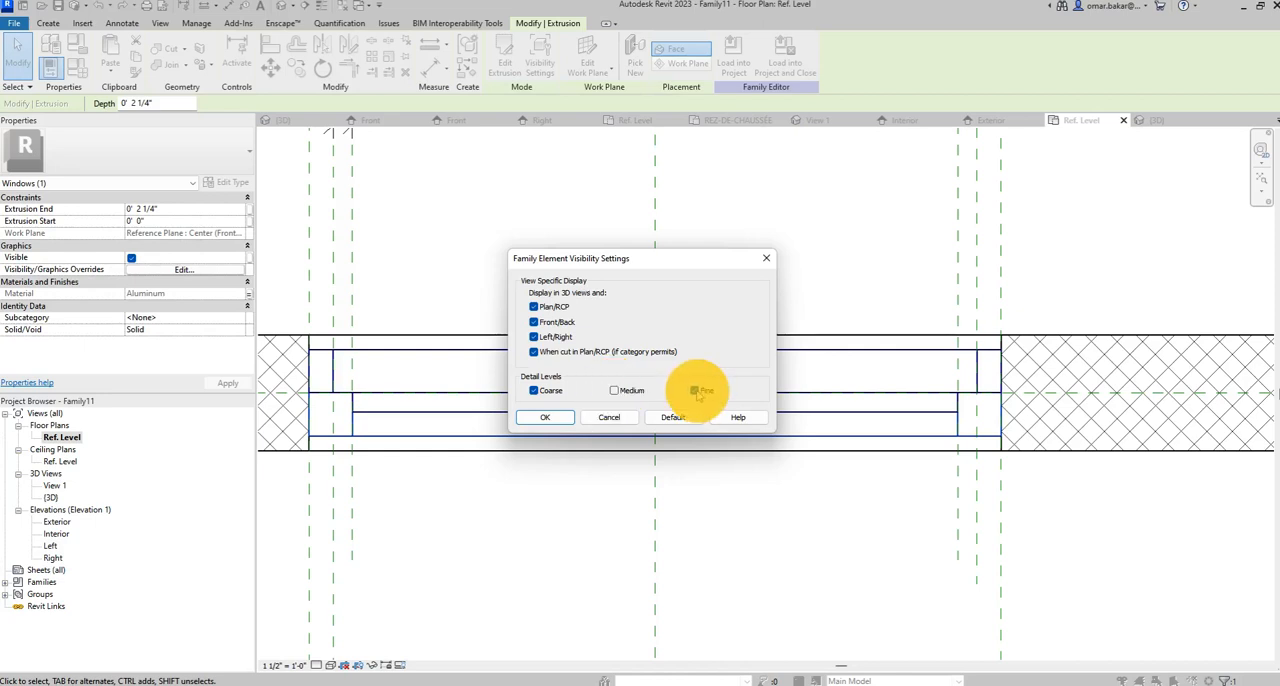
left_click(696, 391)
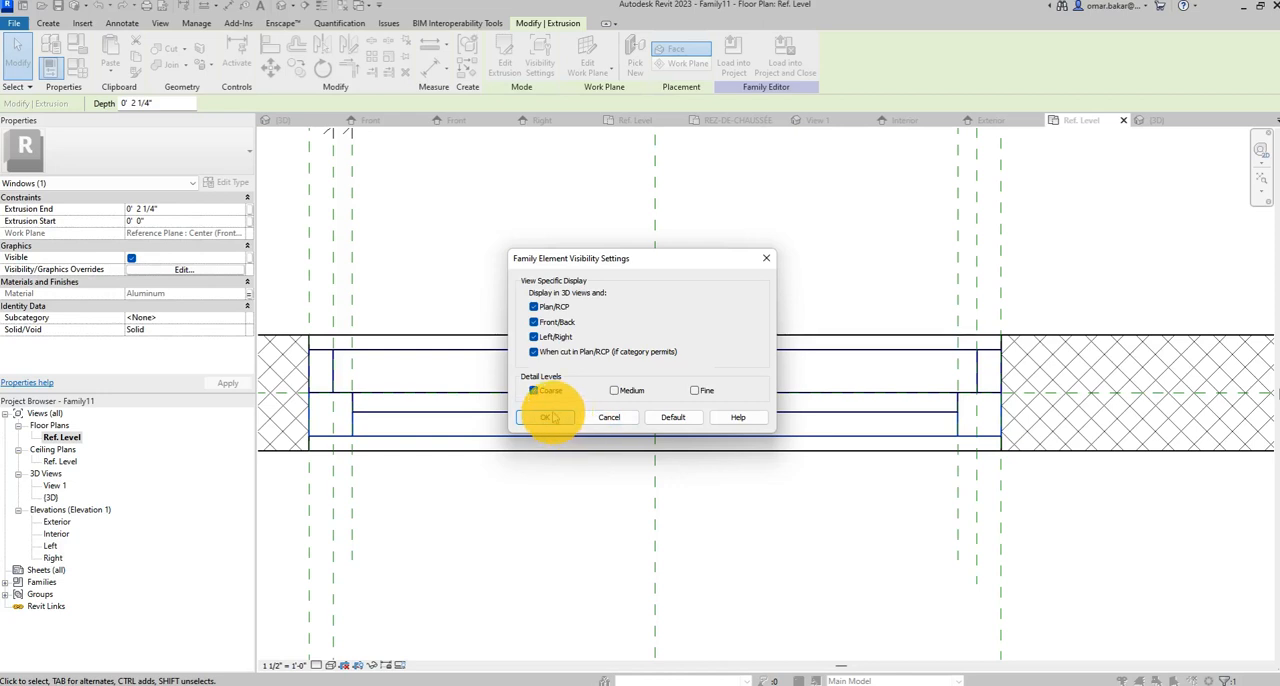
left_click(550, 418)
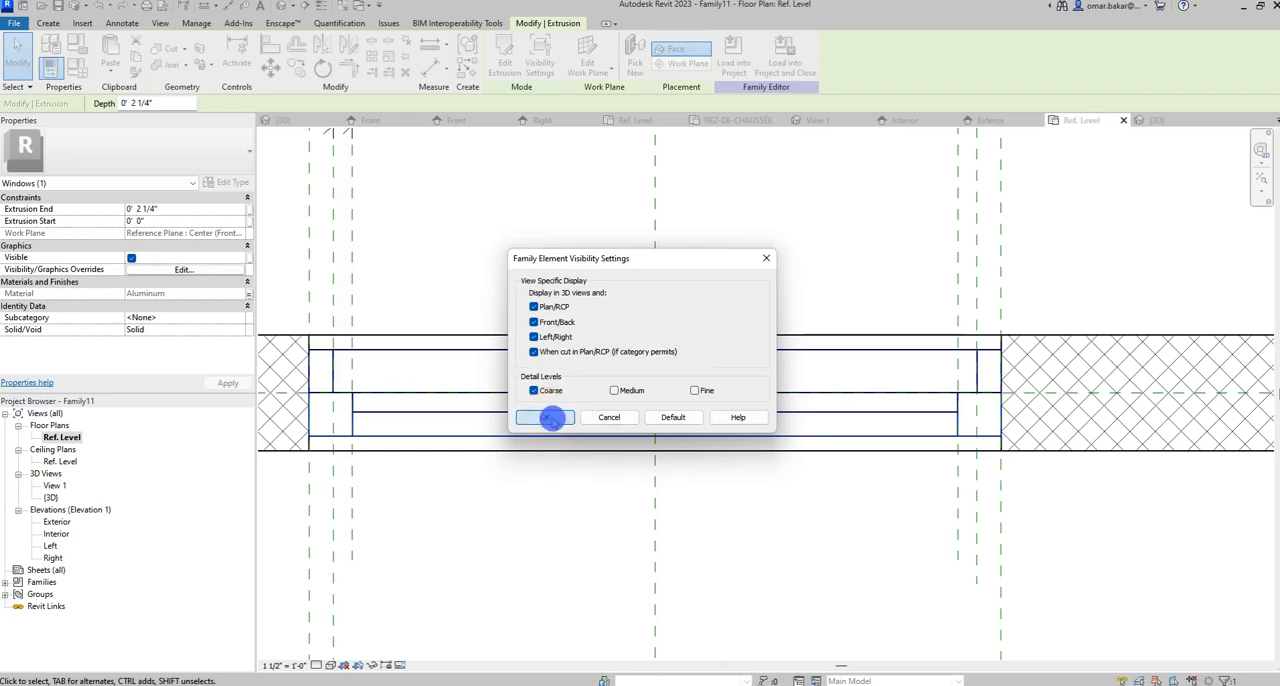
left_click(455, 270)
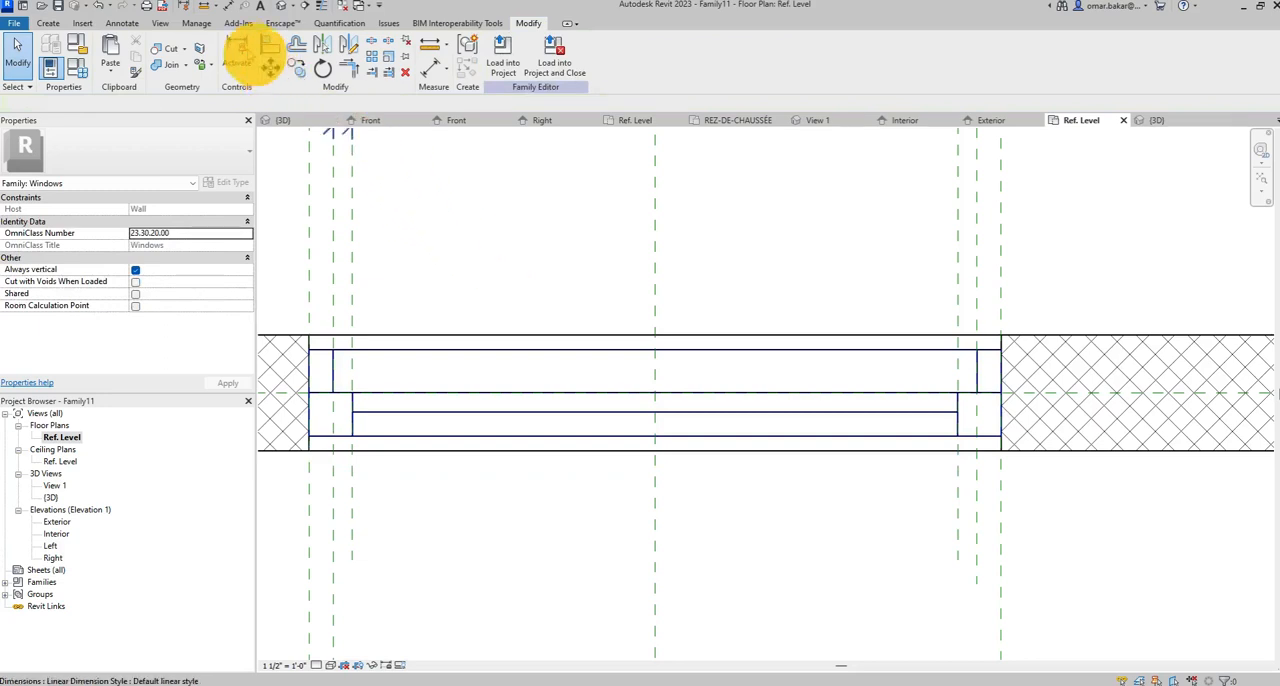
left_click(121, 24)
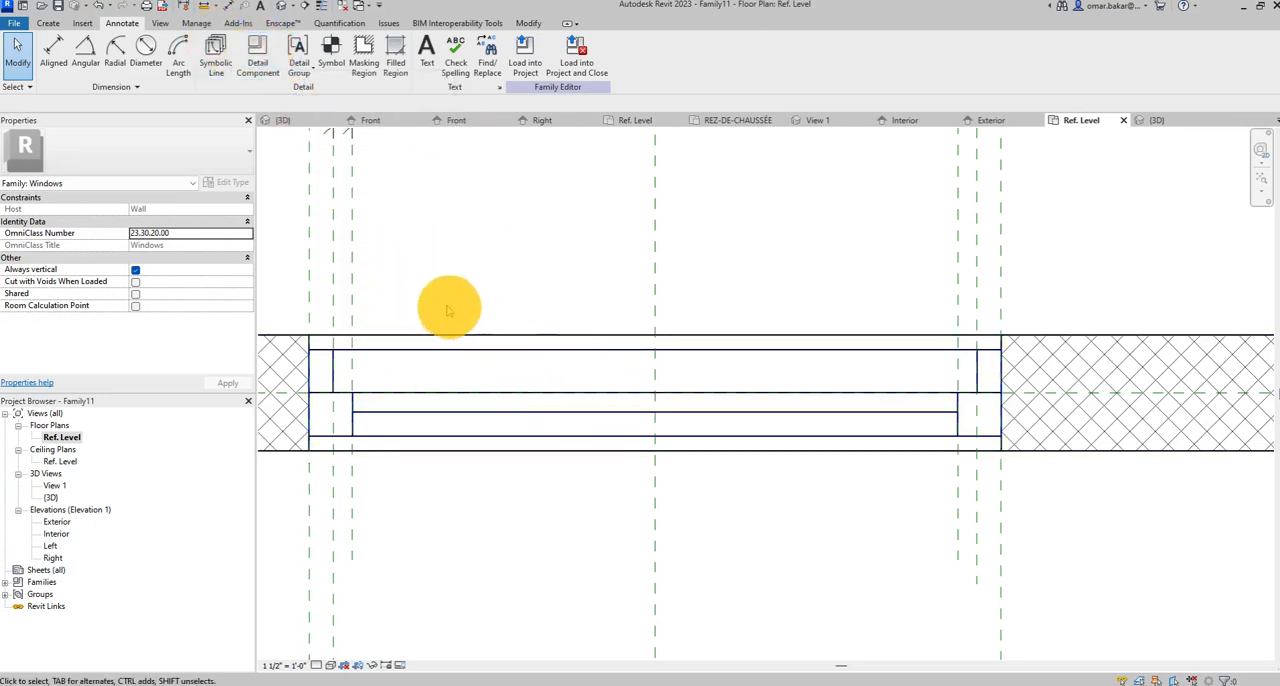
left_click(257, 45)
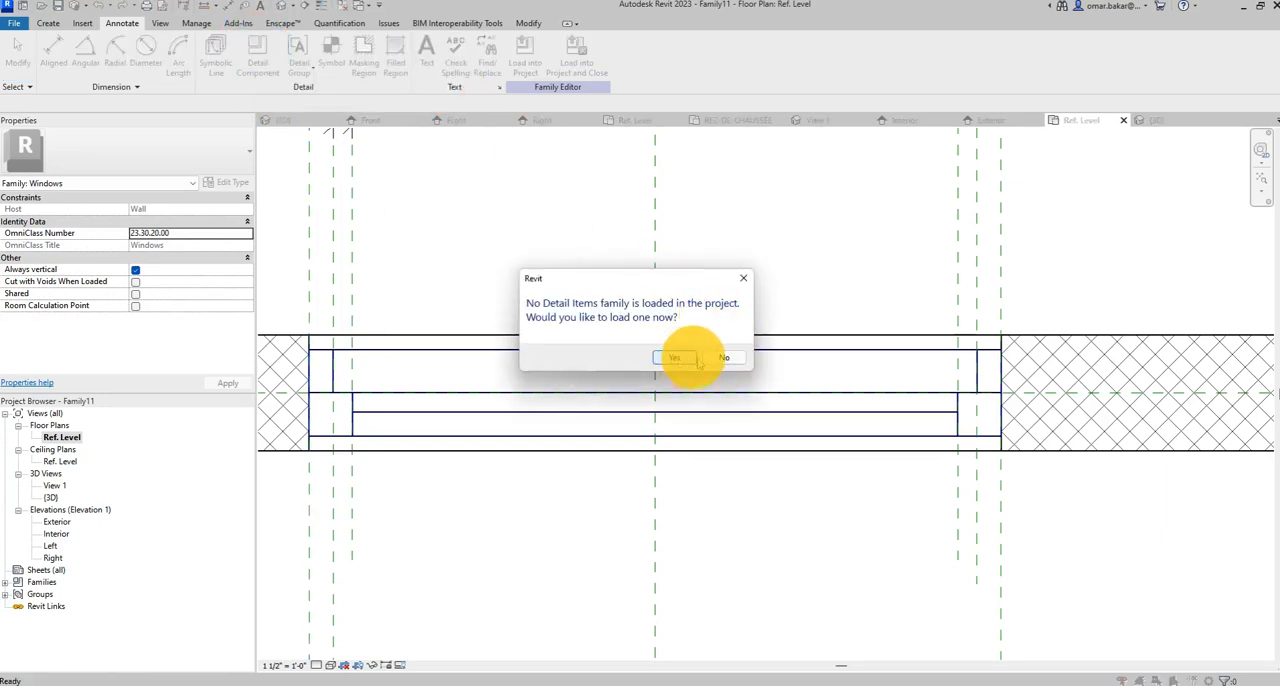
left_click(722, 357)
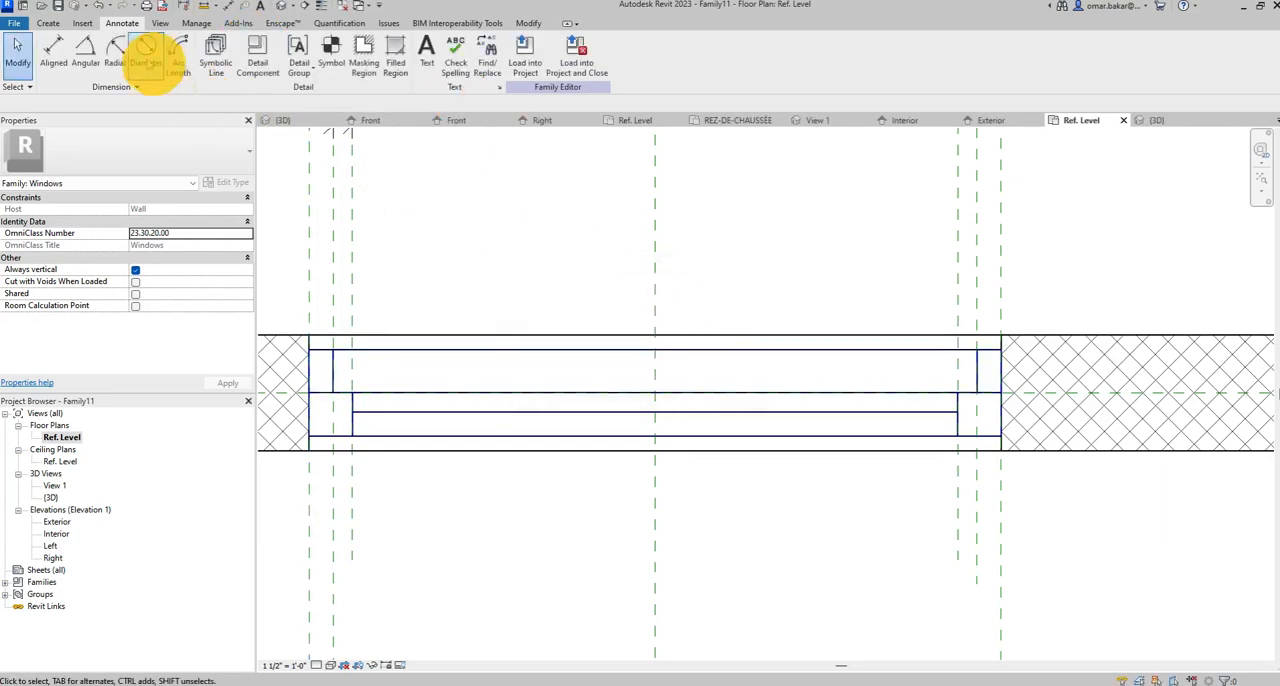
Start the Model Line command with straight-line drawing in the Ref. Level floor plan.
left_click(48, 23)
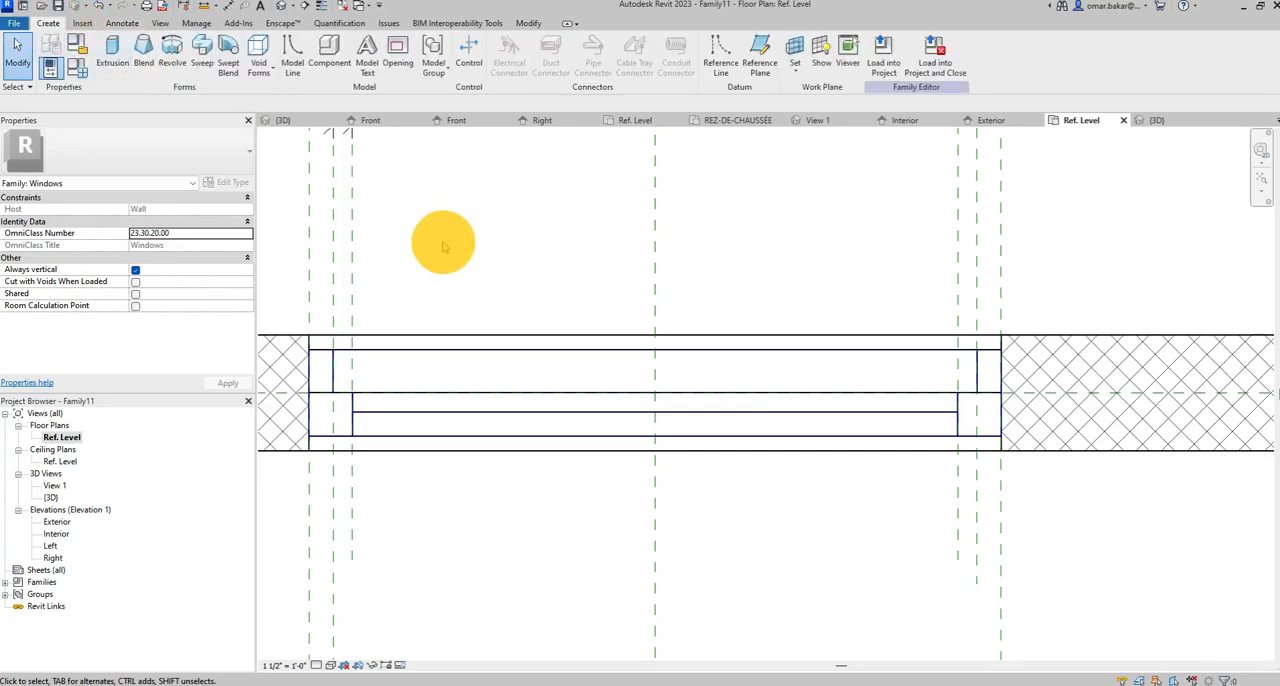
left_click(290, 55)
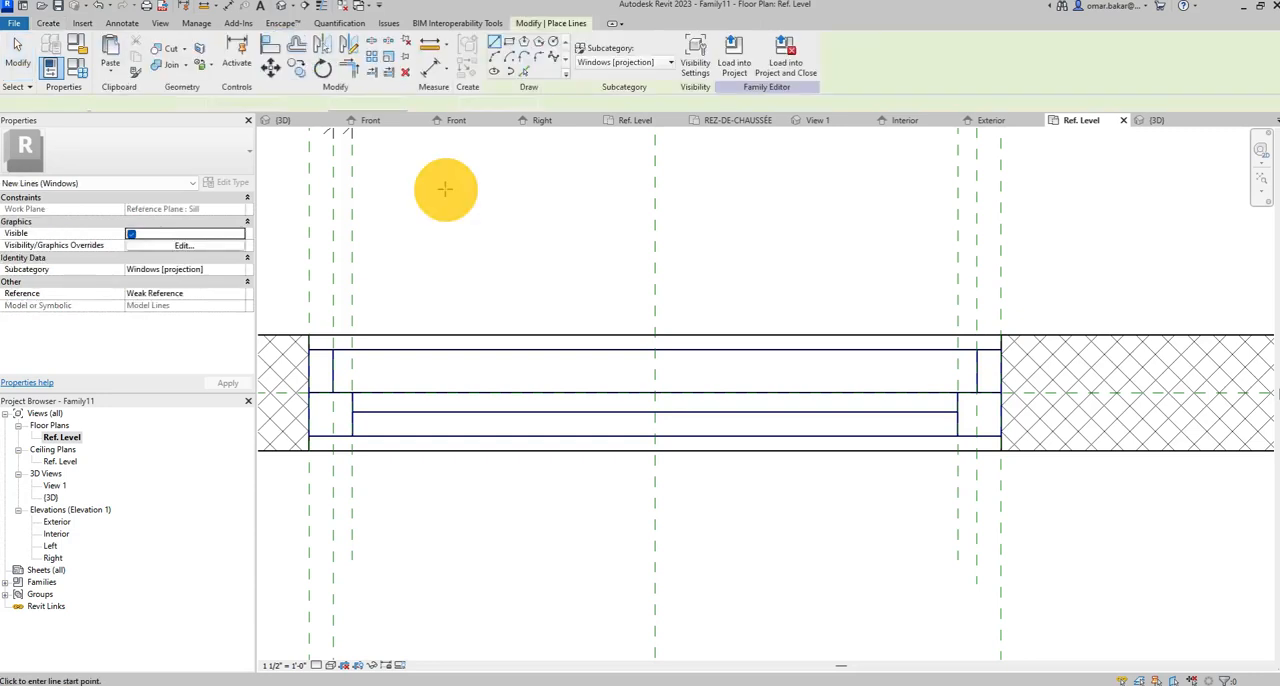
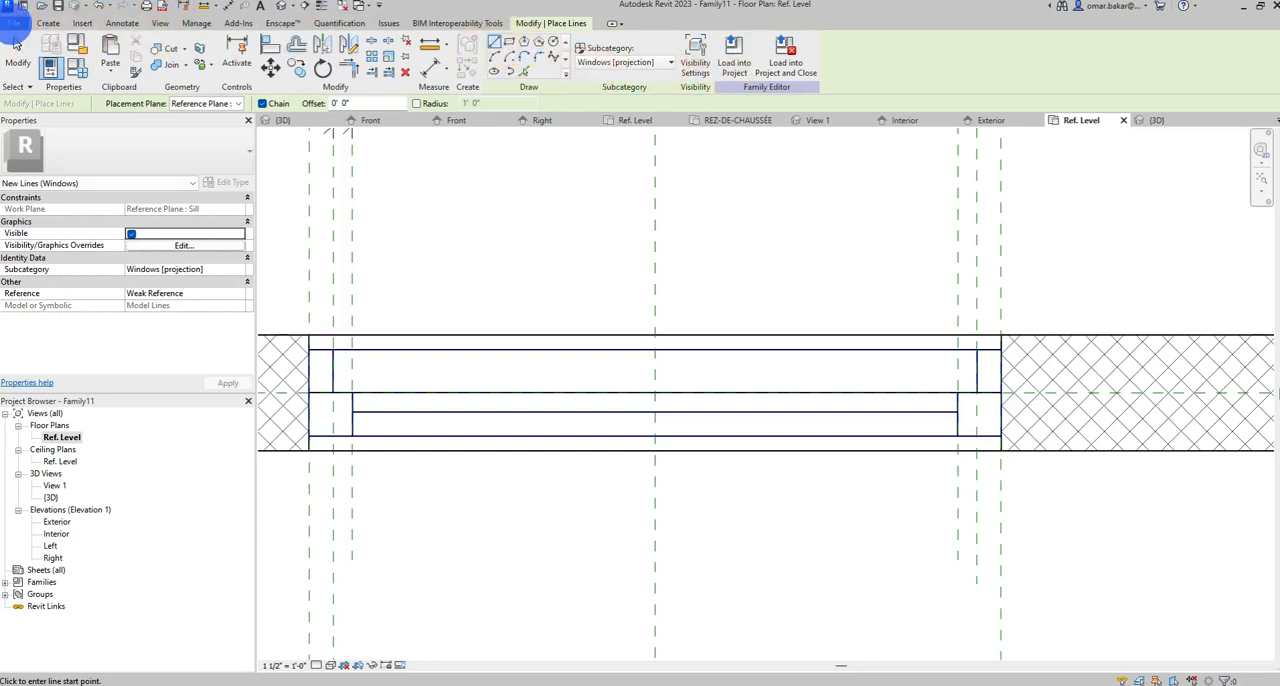
Save the window family in the RFA folder under the name Fenêtres_Fixe.
left_click(14, 23)
left_click(52, 181)
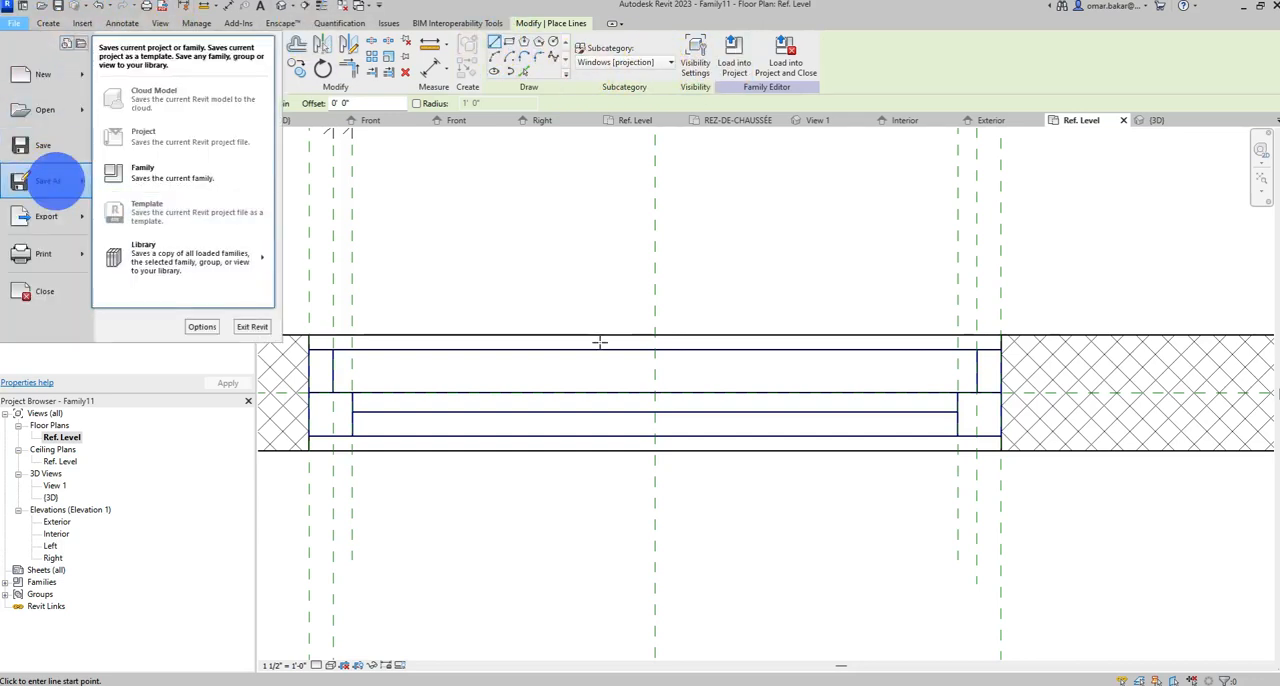
left_click(158, 177)
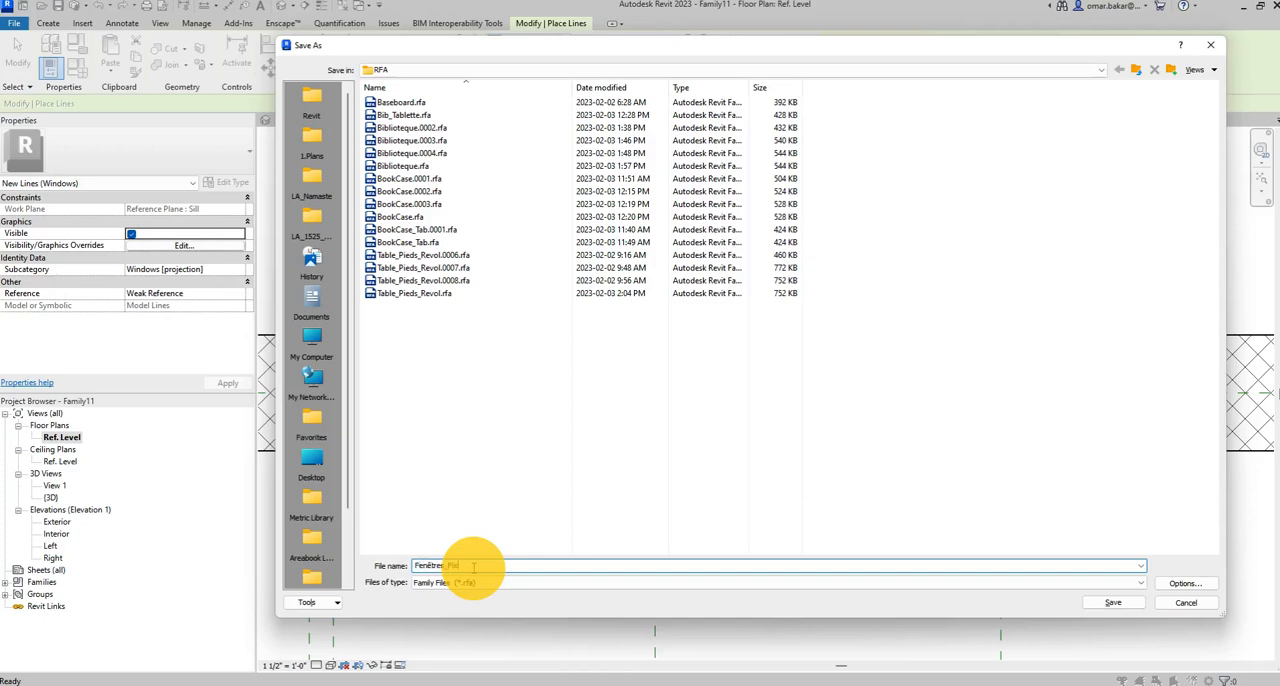
key("Return")
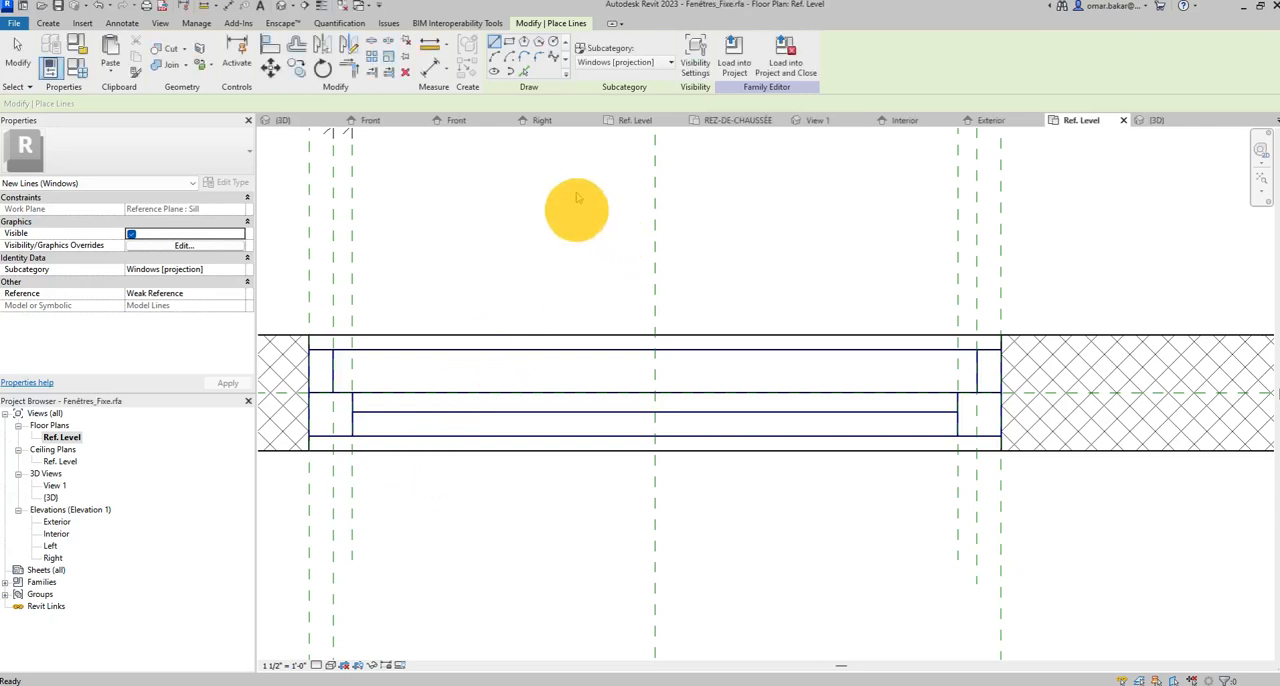
Load the window family into the Office.rvt project and save that project.
left_click(734, 56)
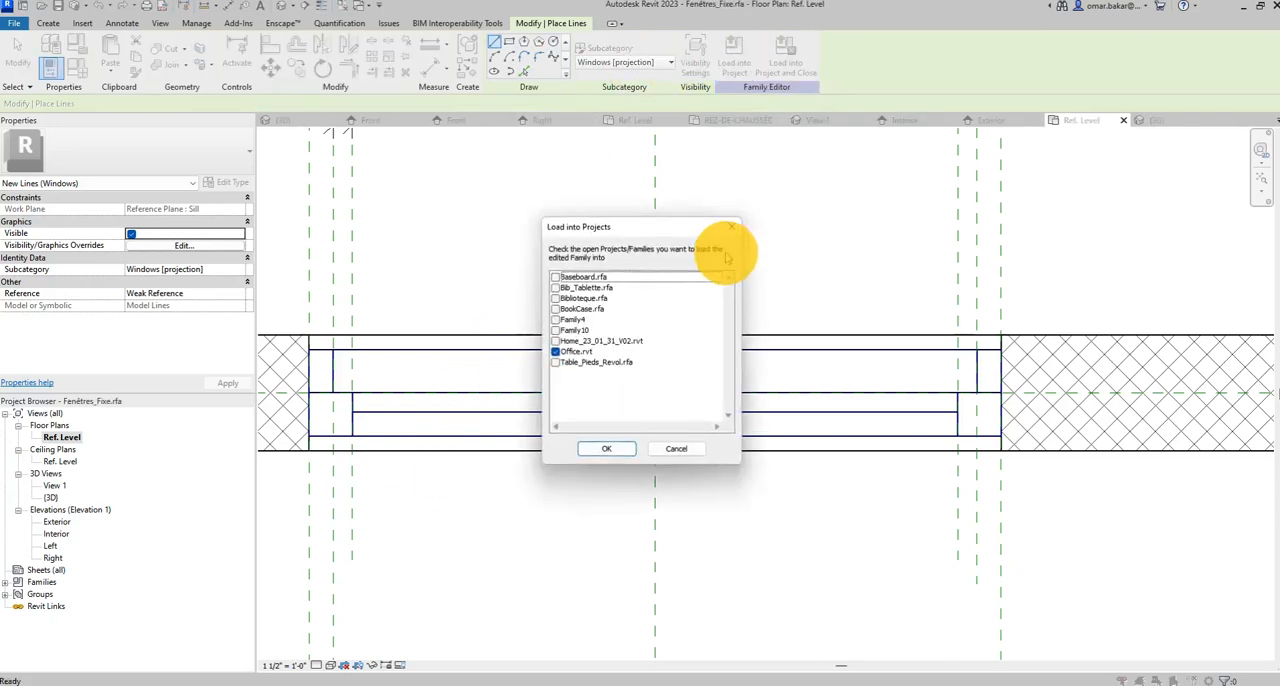
left_click(606, 449)
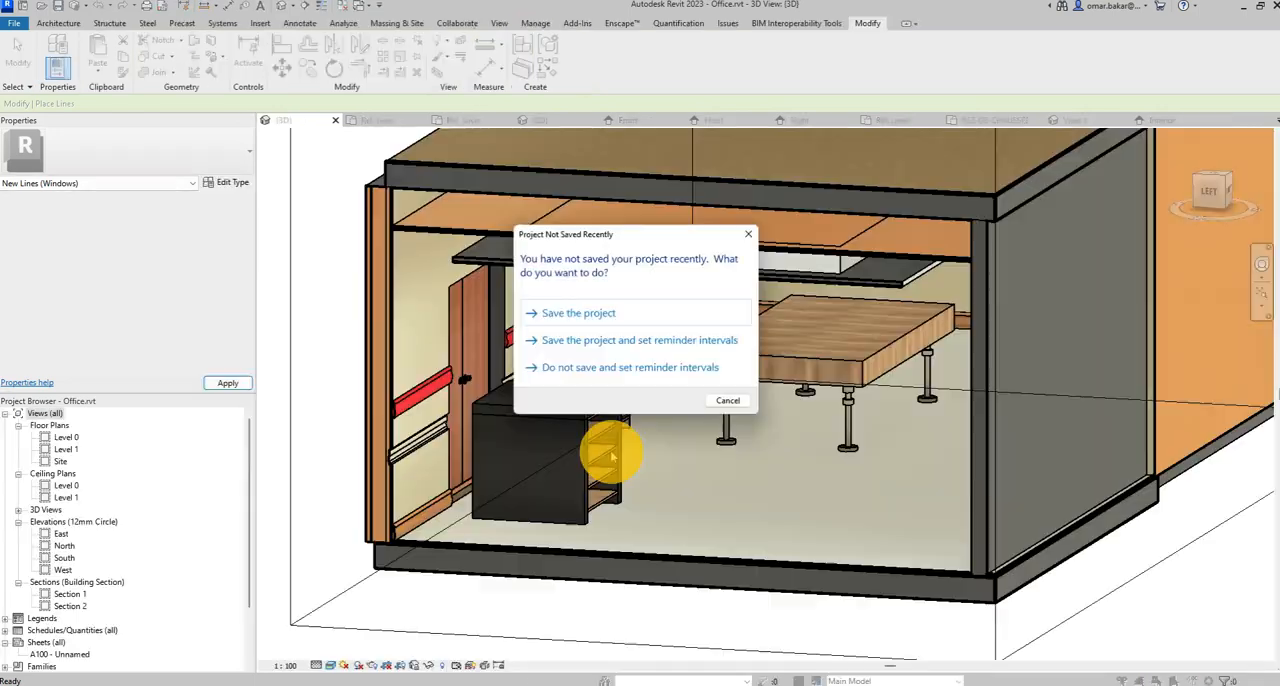
left_click(580, 313)
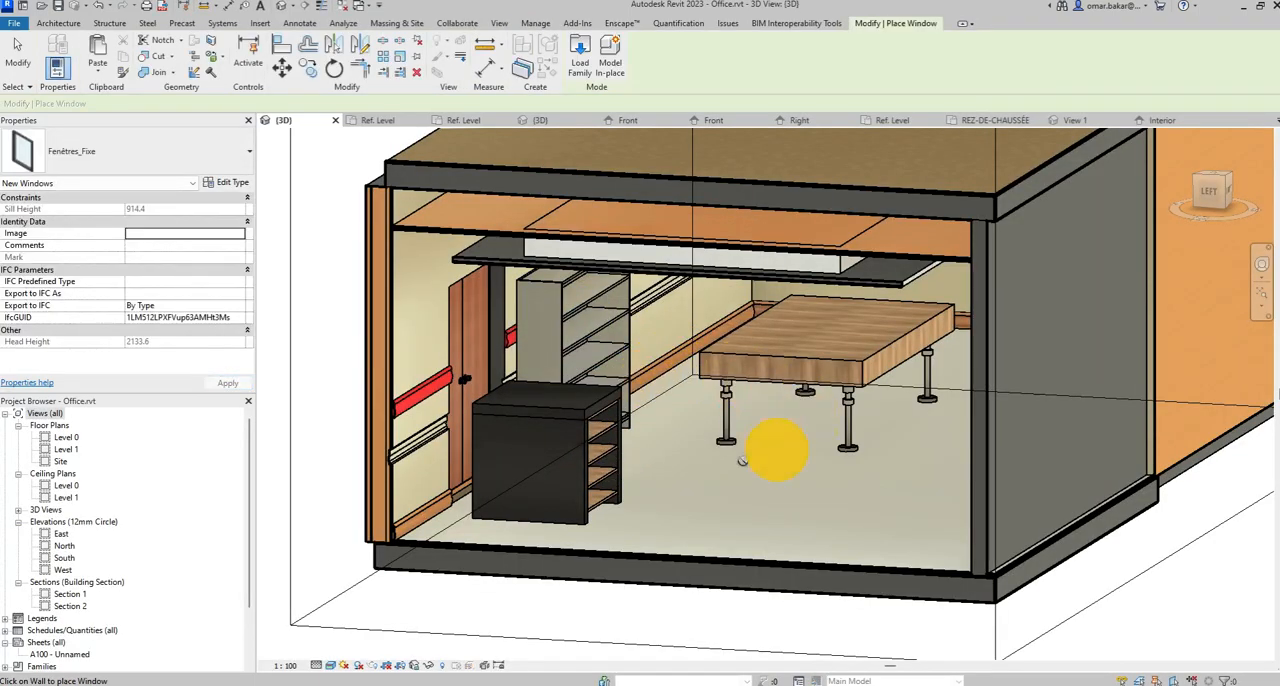
Place one Fenêtres_Fixe window in the red exterior wall beside the double door in the 3D view.
scroll(482, 412, "up", 8)
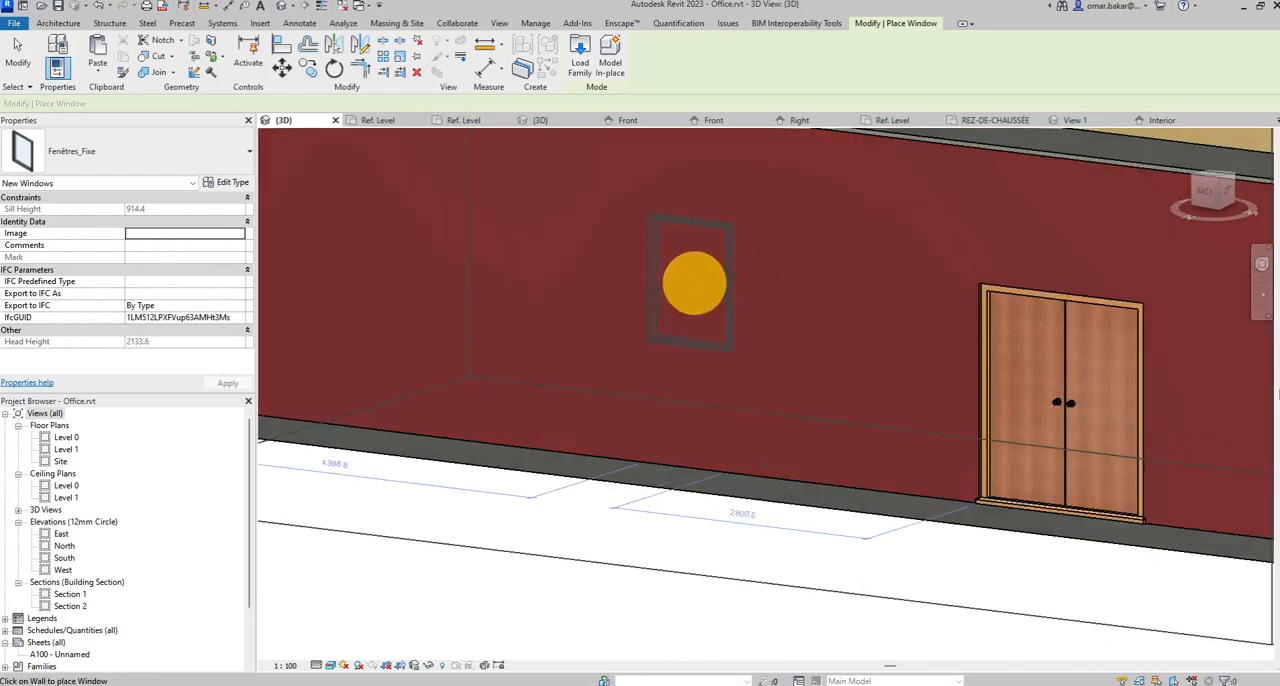
left_click(694, 284)
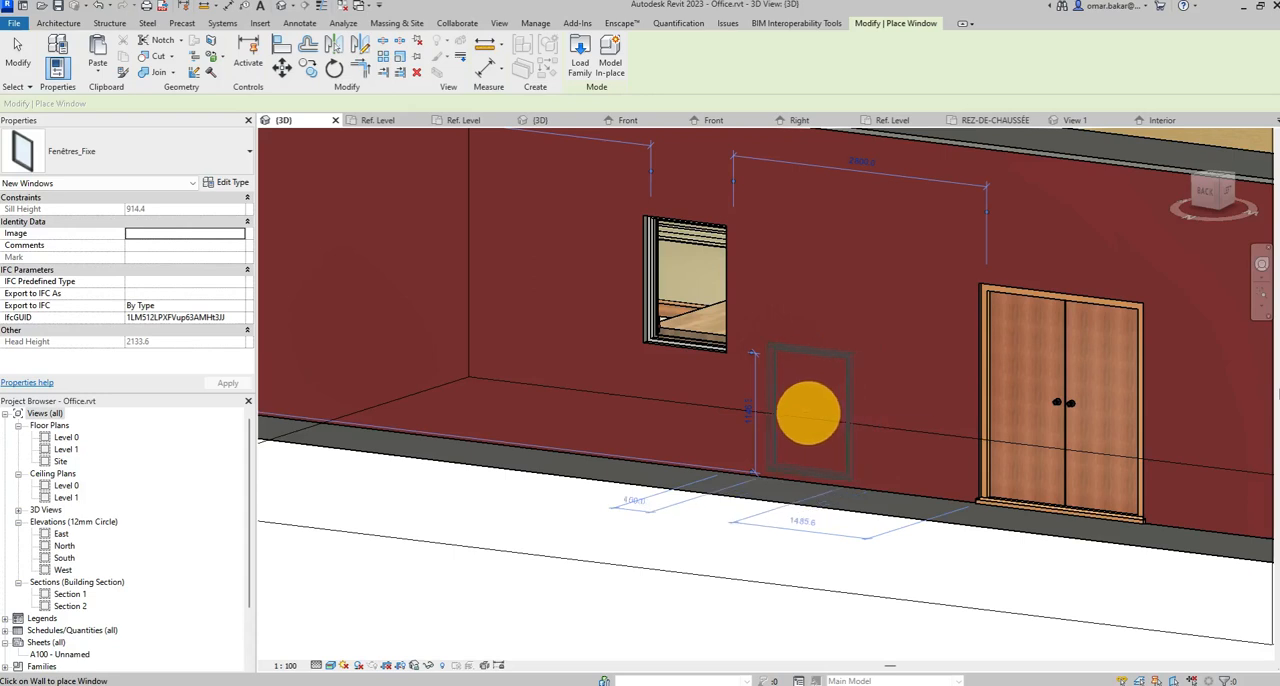
left_click(17, 55)
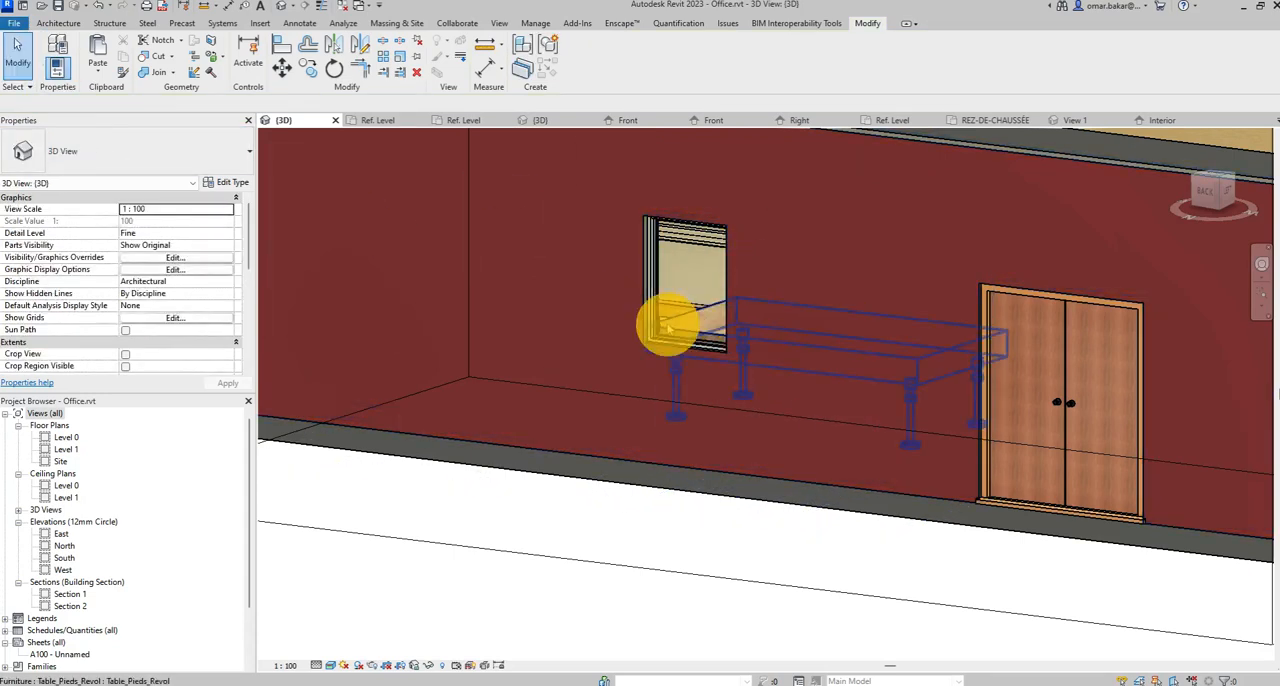
Set the placed window's sill height to 900.
left_click(650, 294)
middle_click_drag(669, 413, 238, 292, "shift")
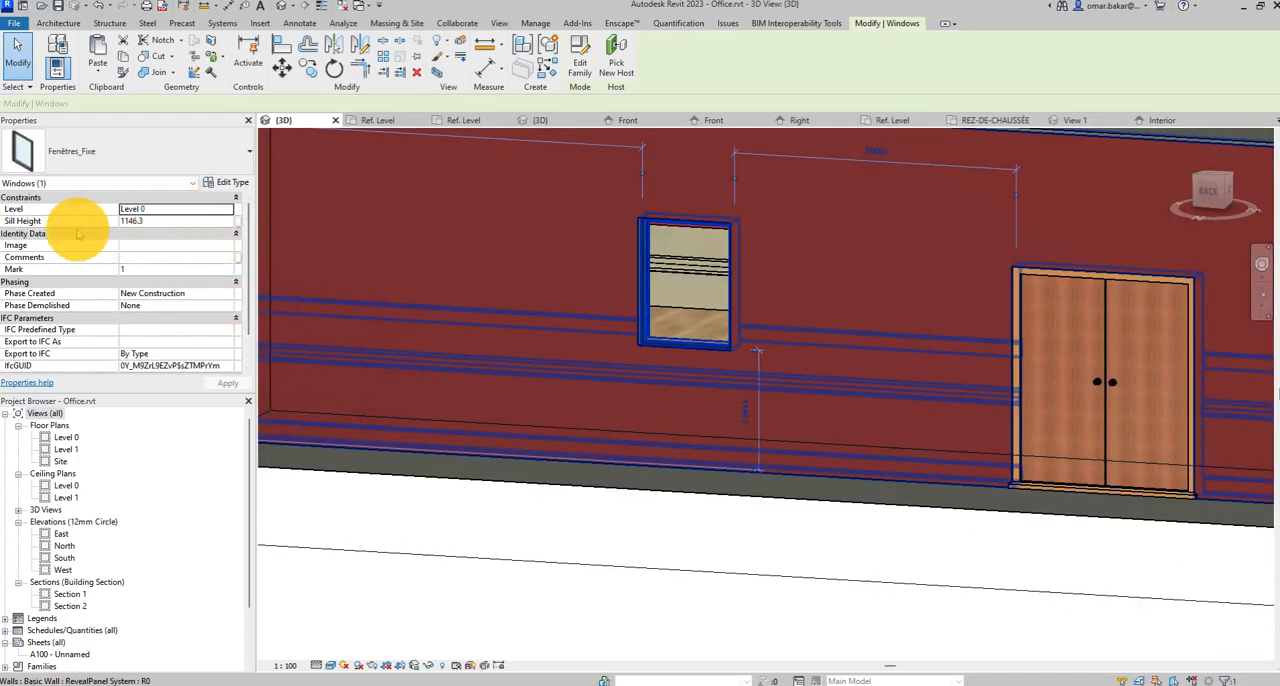
left_click(140, 220)
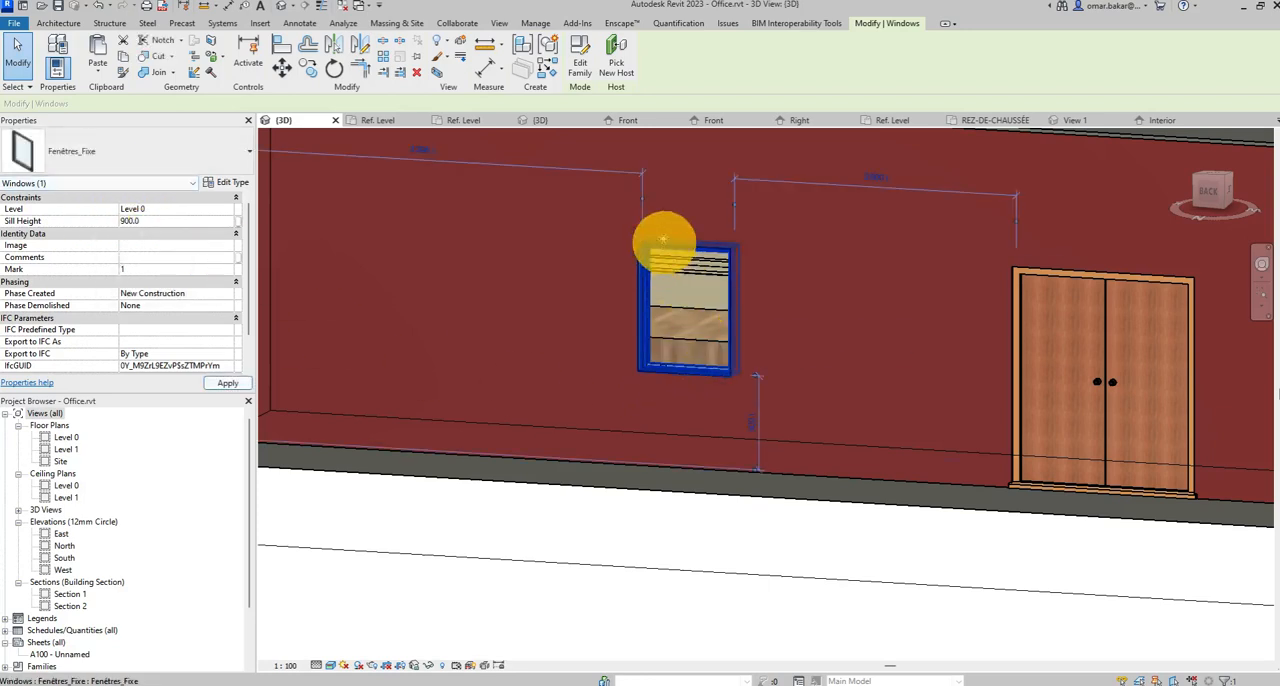
Set the Fenêtres_Fixe type's height to 1500 and its width to 1200.
left_click(226, 182)
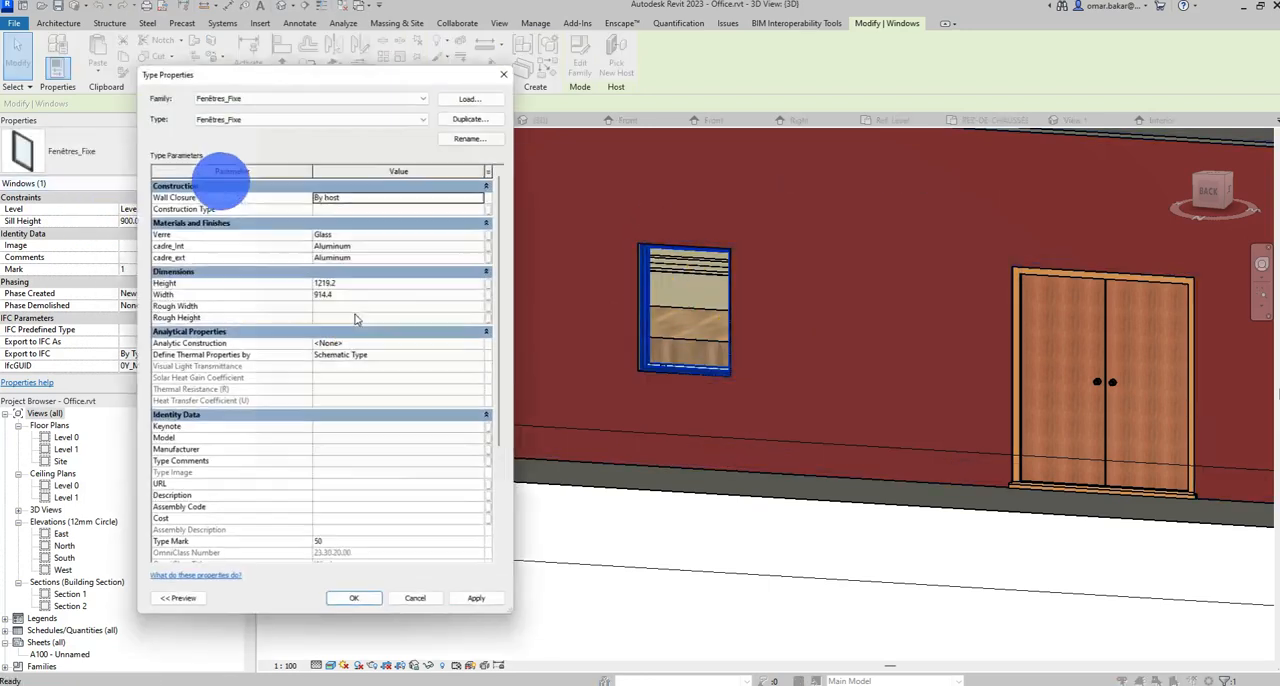
left_click_drag(335, 69, 273, 61)
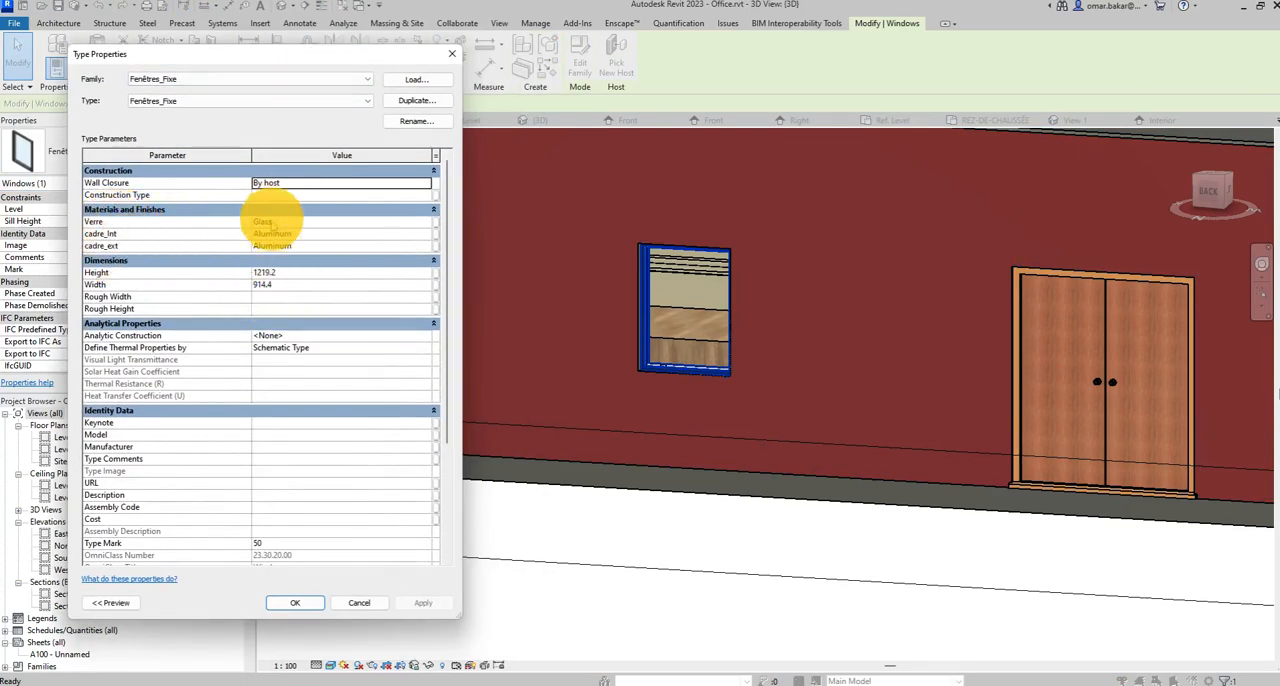
left_click(279, 274)
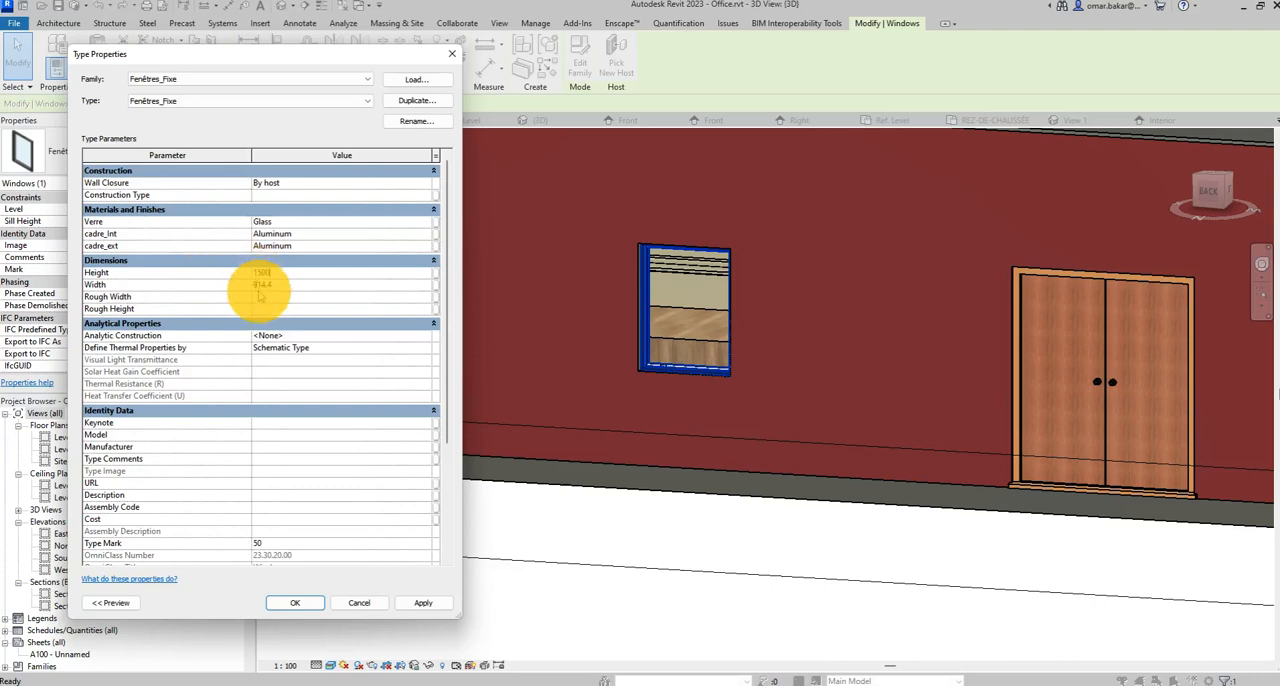
left_click(258, 284)
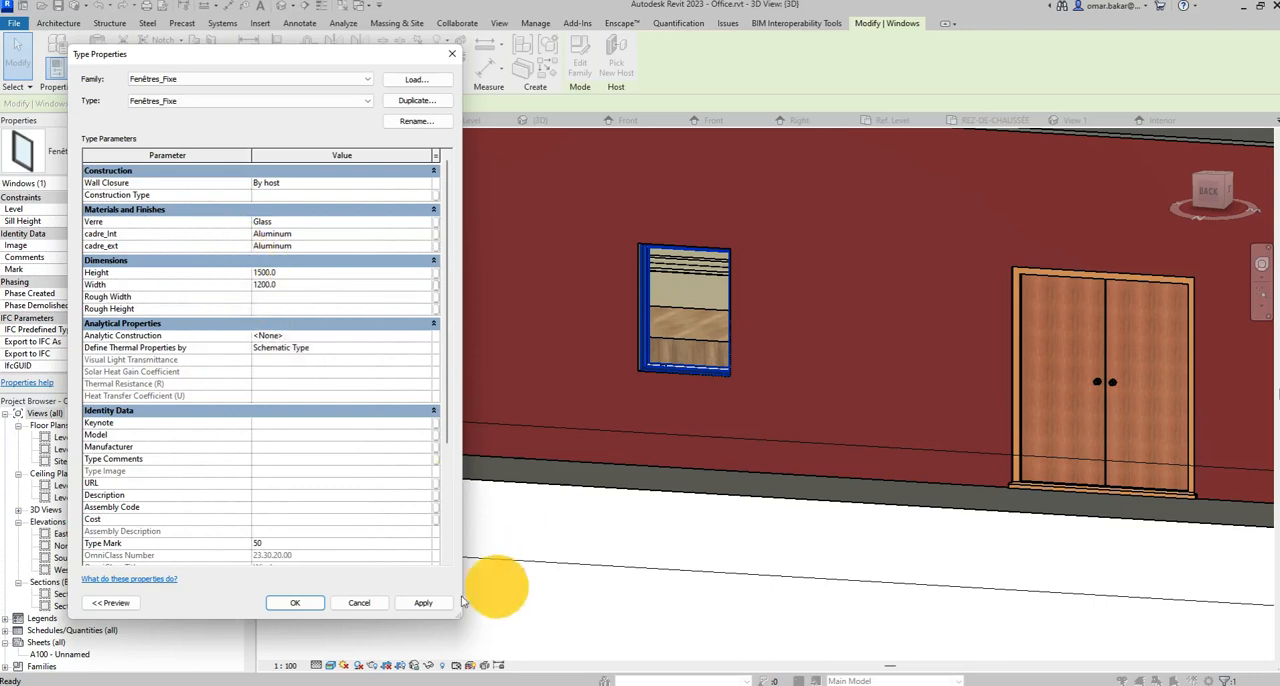
left_click(300, 603)
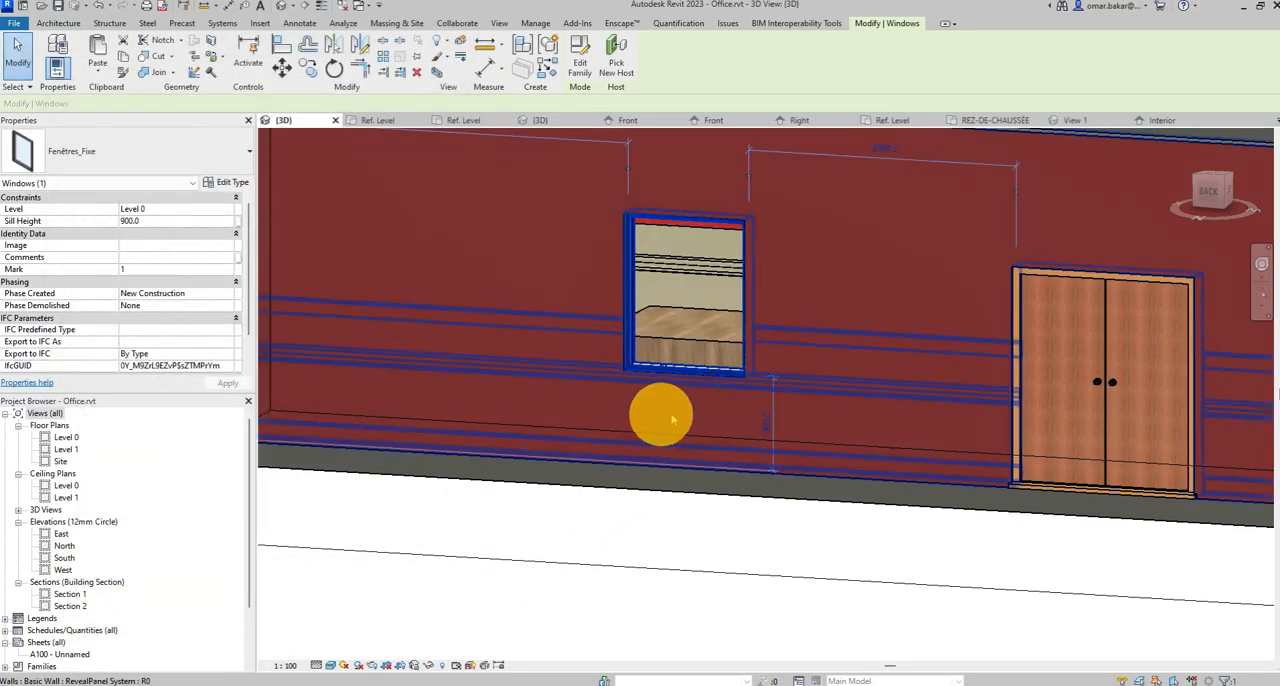
Open the Level 0 floor plan and examine how the window is drawn within its host wall.
middle_click_drag(849, 581, 606, 429, "shift")
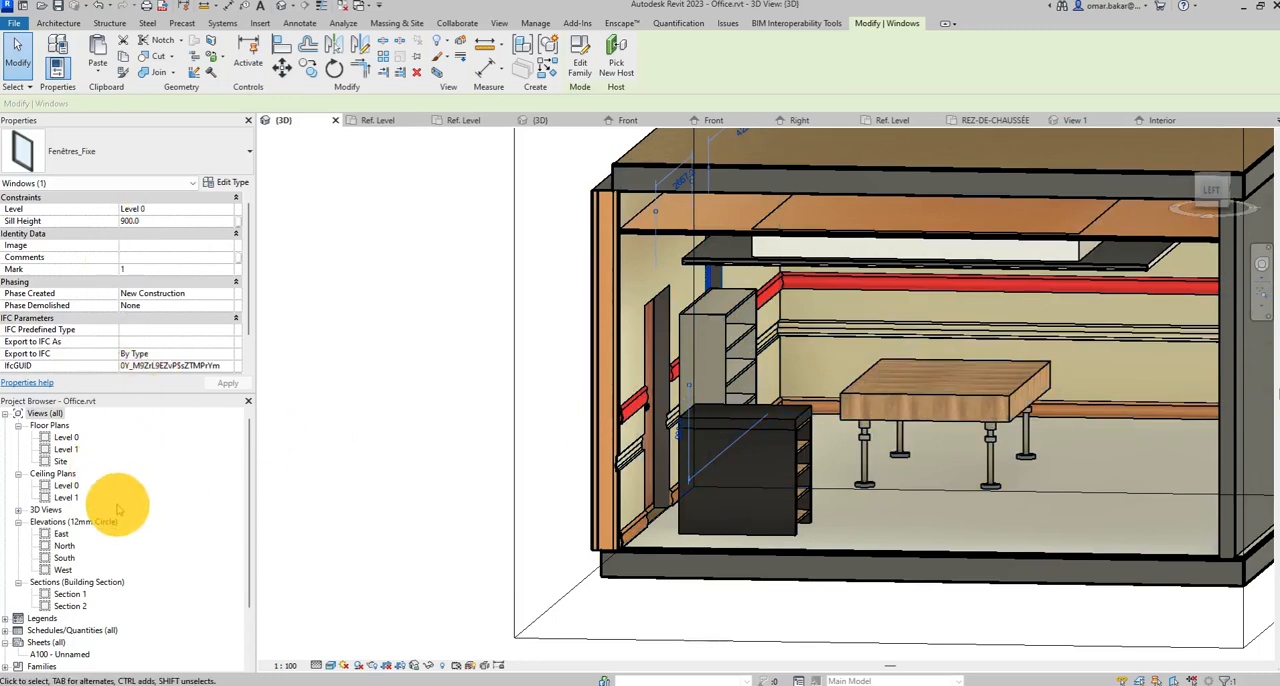
double_click(66, 437)
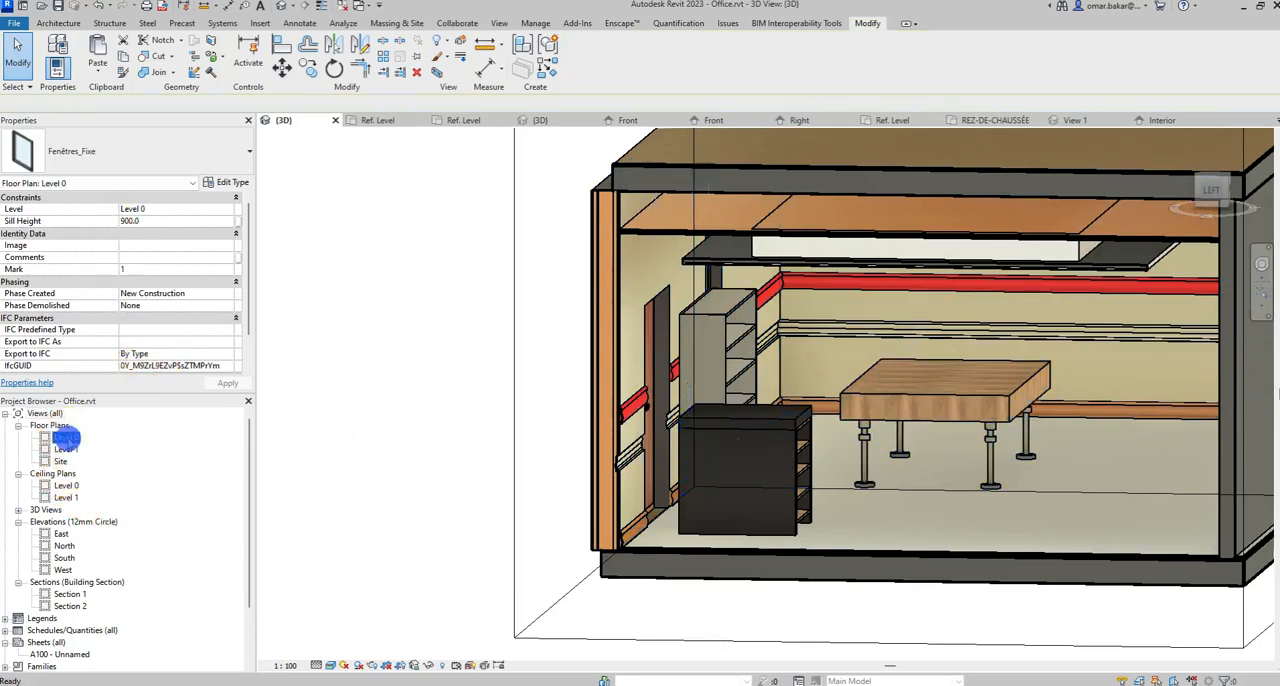
scroll(765, 155, "up", 5)
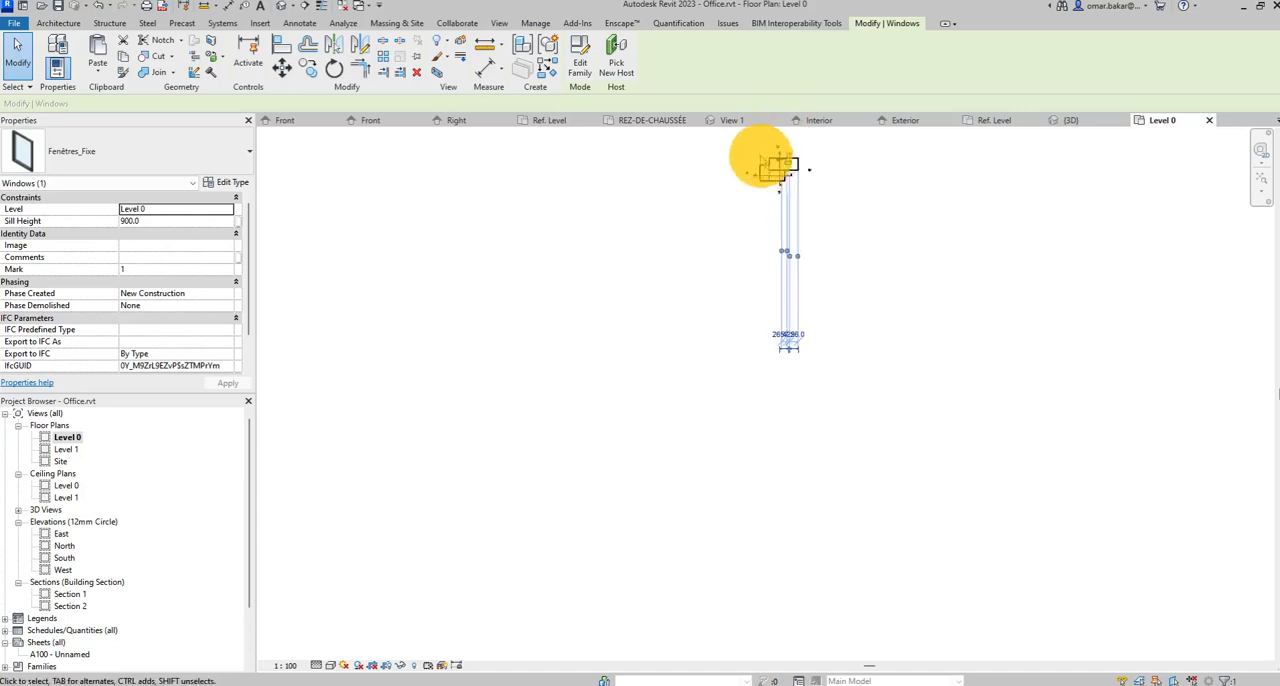
scroll(791, 420, "down", 3)
scroll(806, 337, "up", 5)
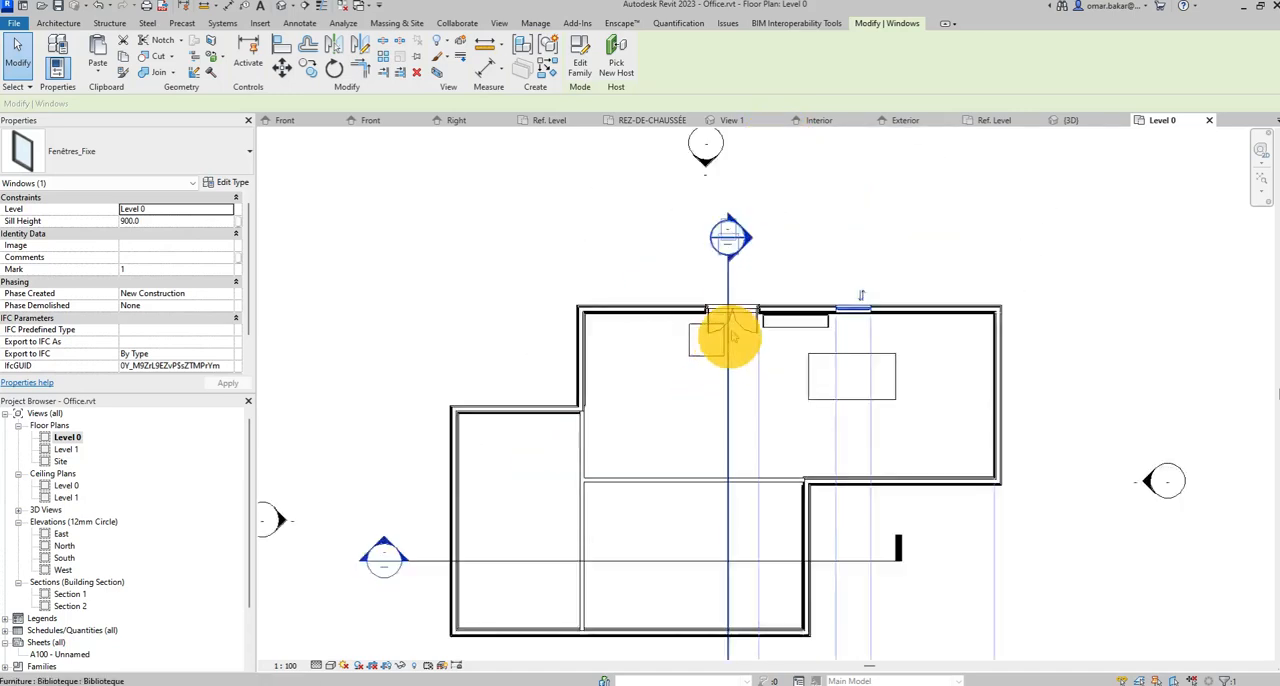
left_click(829, 244)
scroll(950, 285, "up", 5)
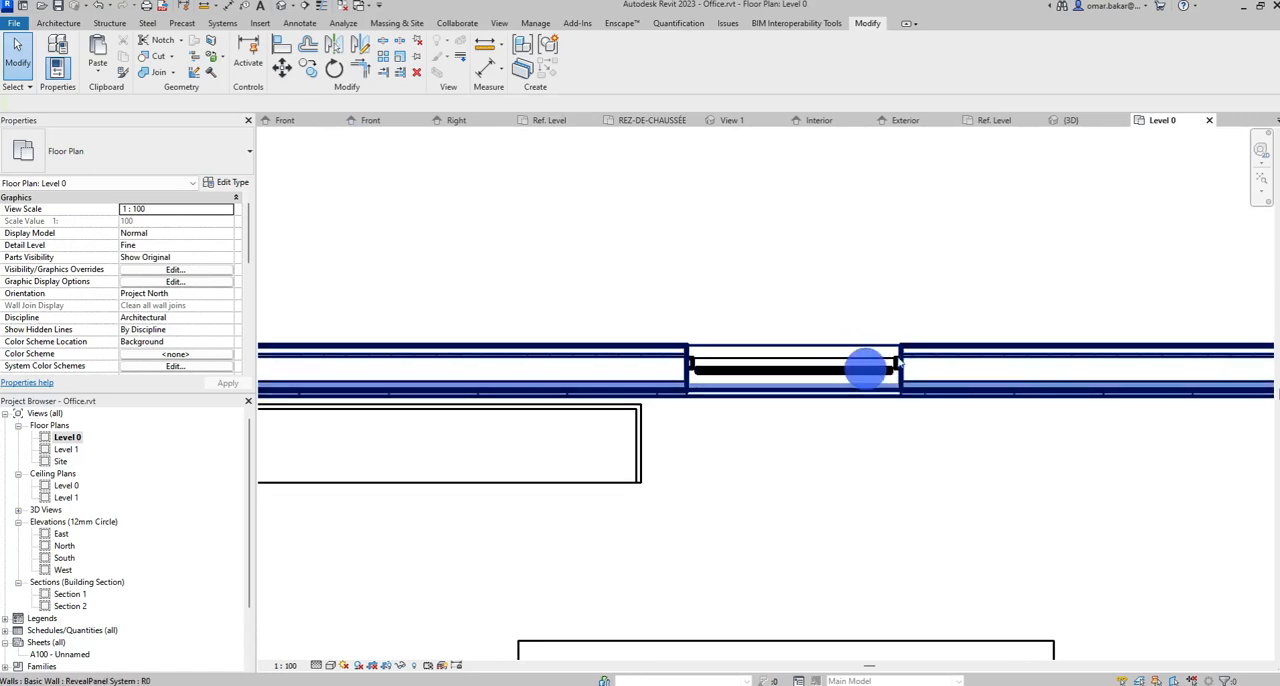
left_click(868, 370)
scroll(880, 370, "up", 3)
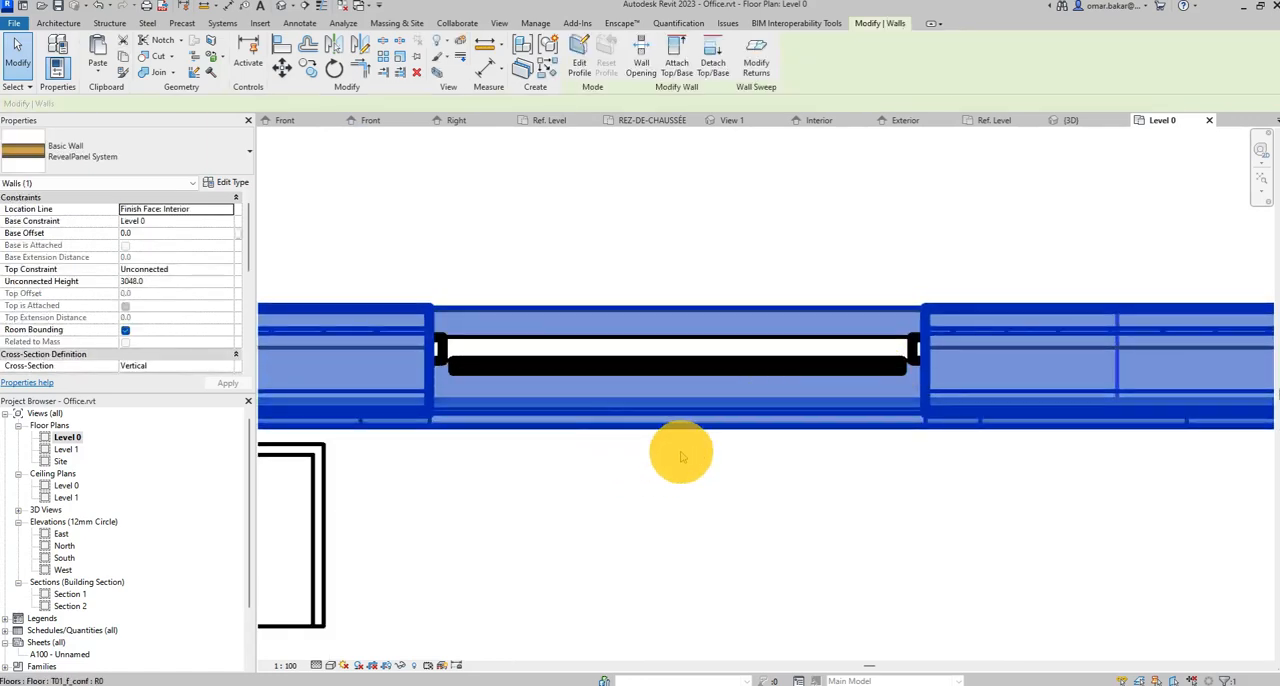
scroll(777, 400, "down", 5)
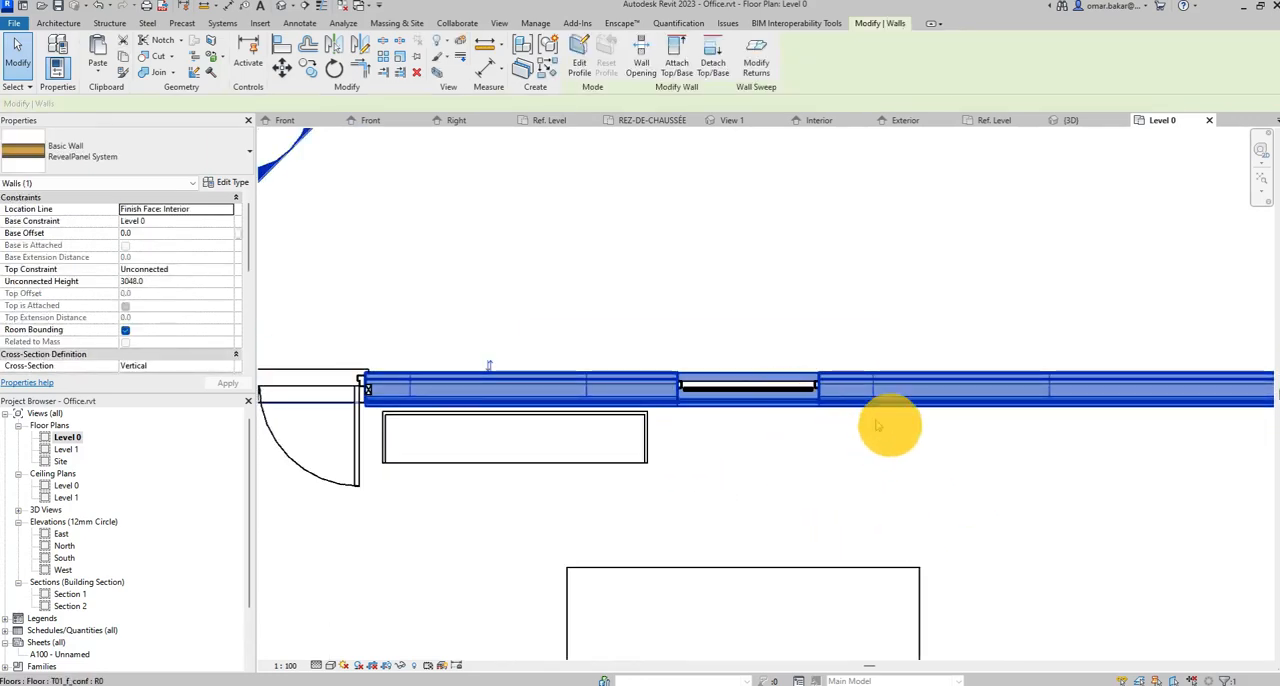
left_click(777, 314)
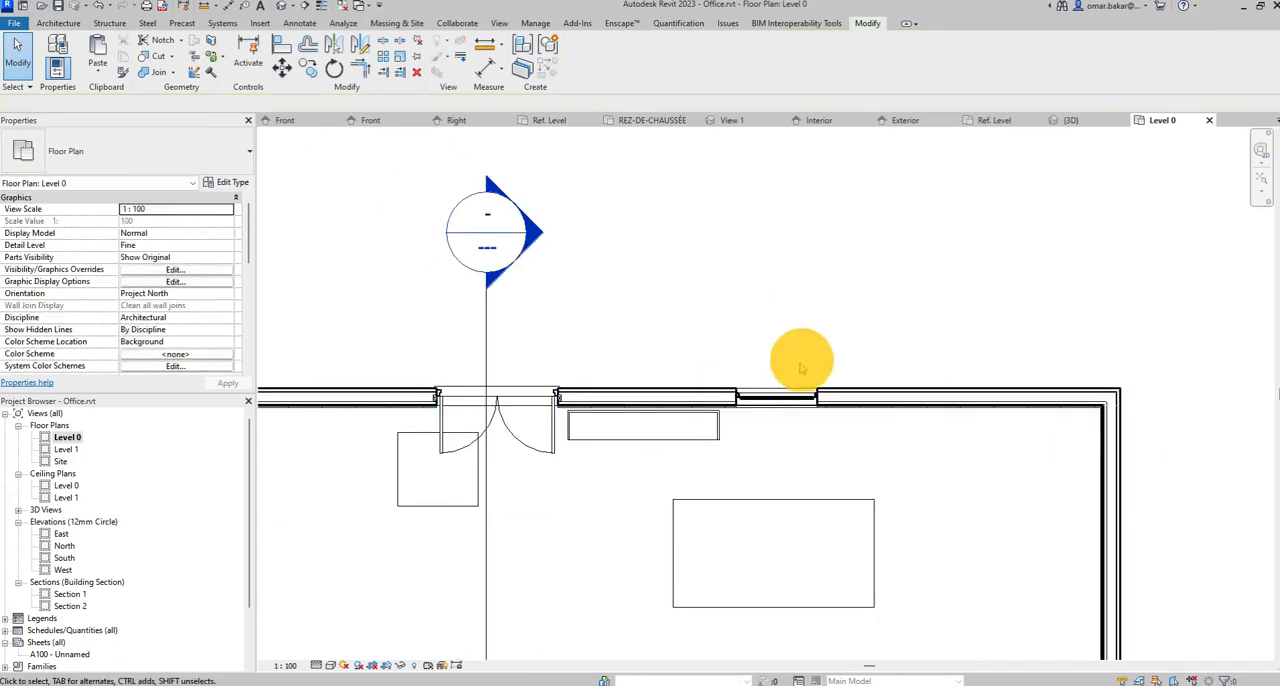
Flip the window's facing in the Level 0 plan, and flip it back to its original orientation.
left_click(780, 395)
scroll(817, 383, "up", 3)
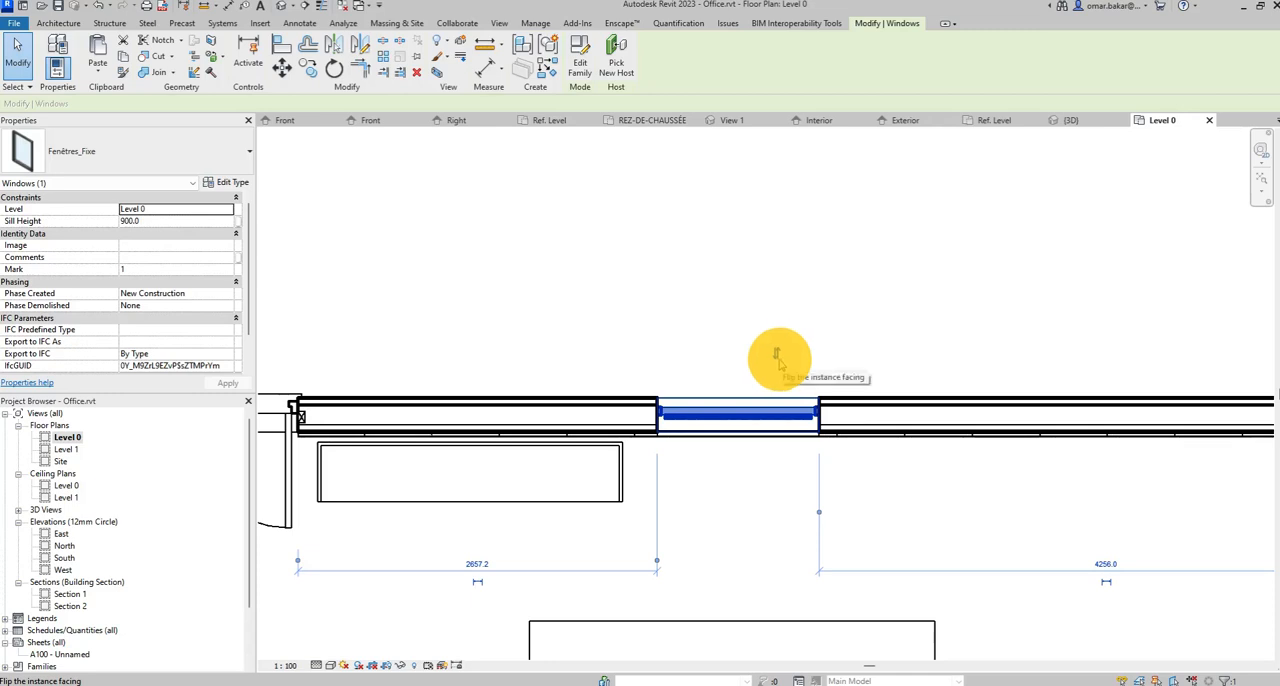
scroll(775, 356, "up", 2)
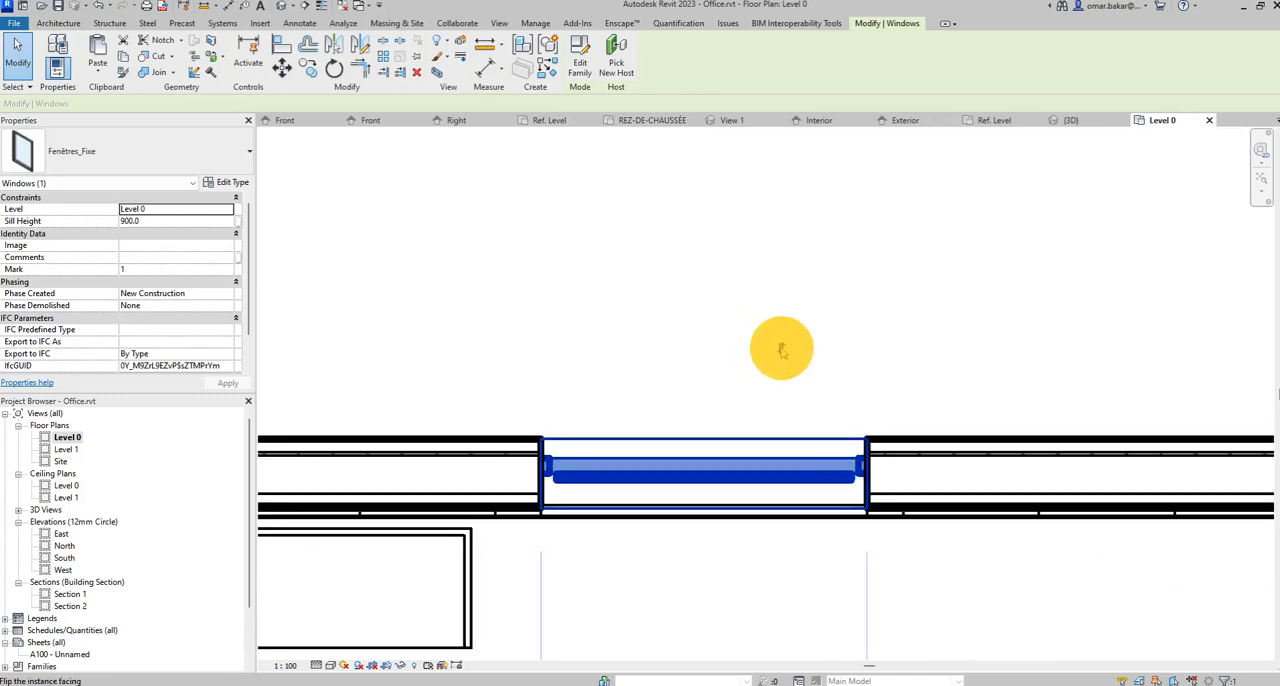
left_click(782, 351)
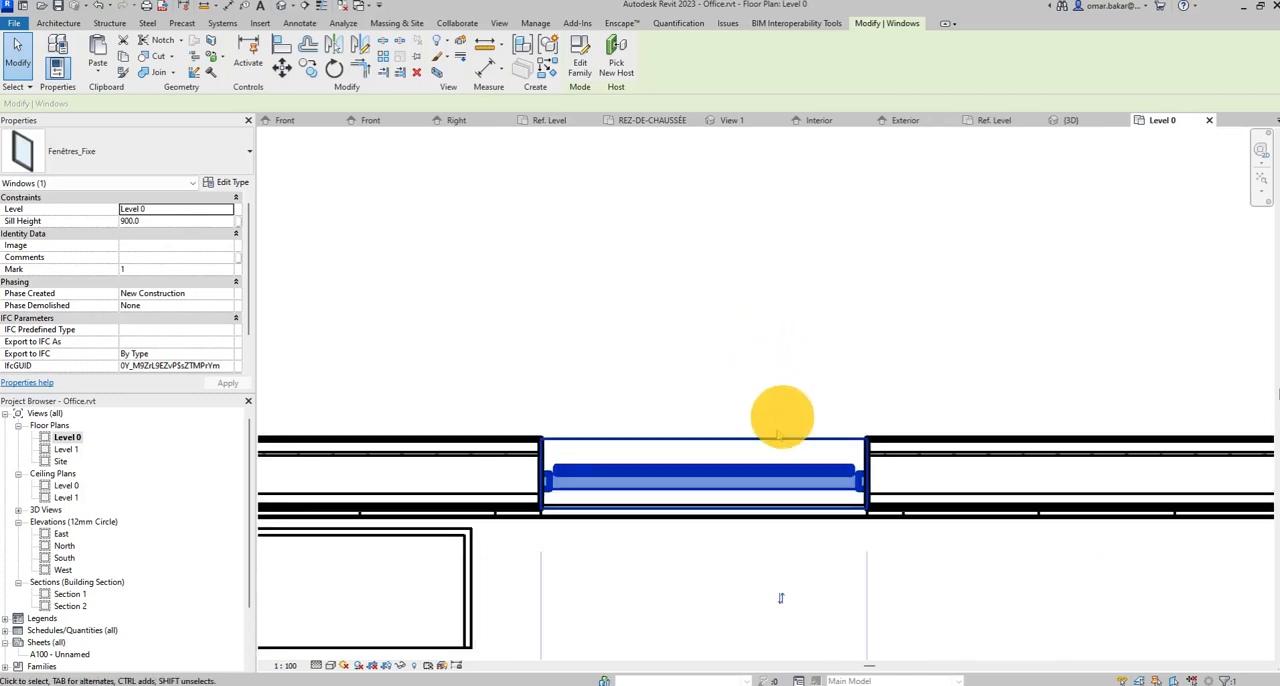
left_click(781, 598)
Set the Level 0 plan's detail level to Coarse and examine the window's frame linework.
scroll(637, 469, "up", 3)
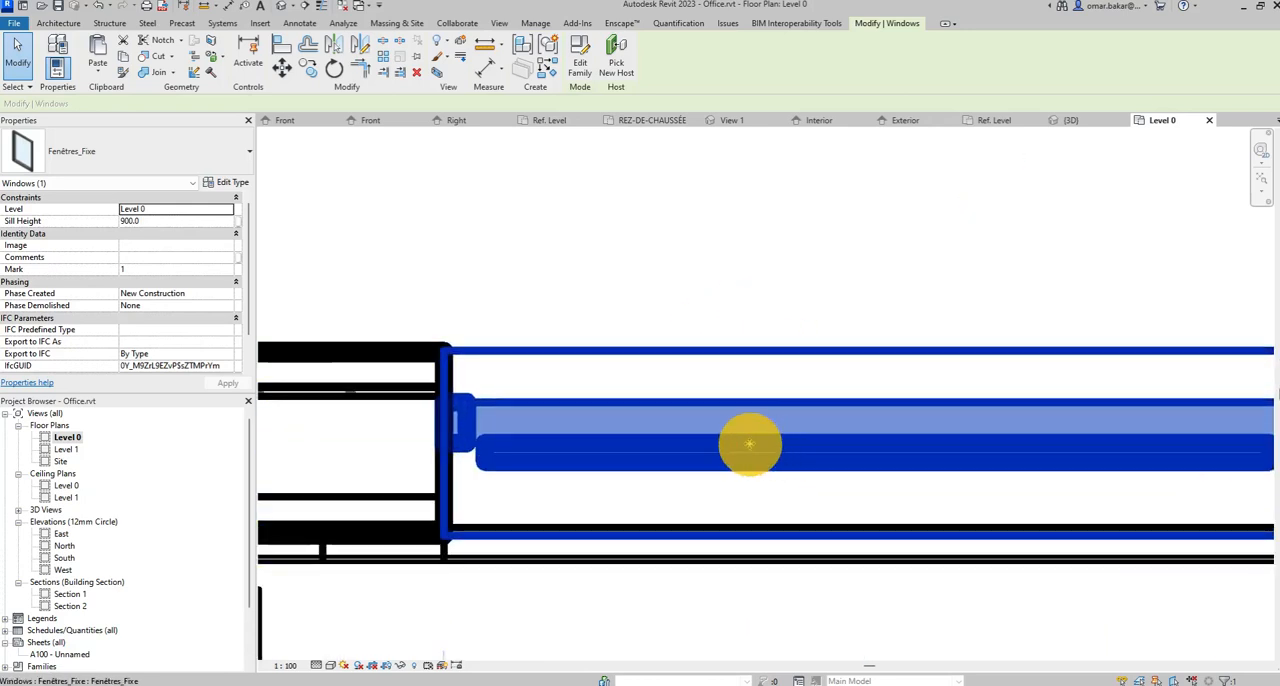
scroll(757, 445, "down", 1)
middle_click_drag(781, 452, 716, 393)
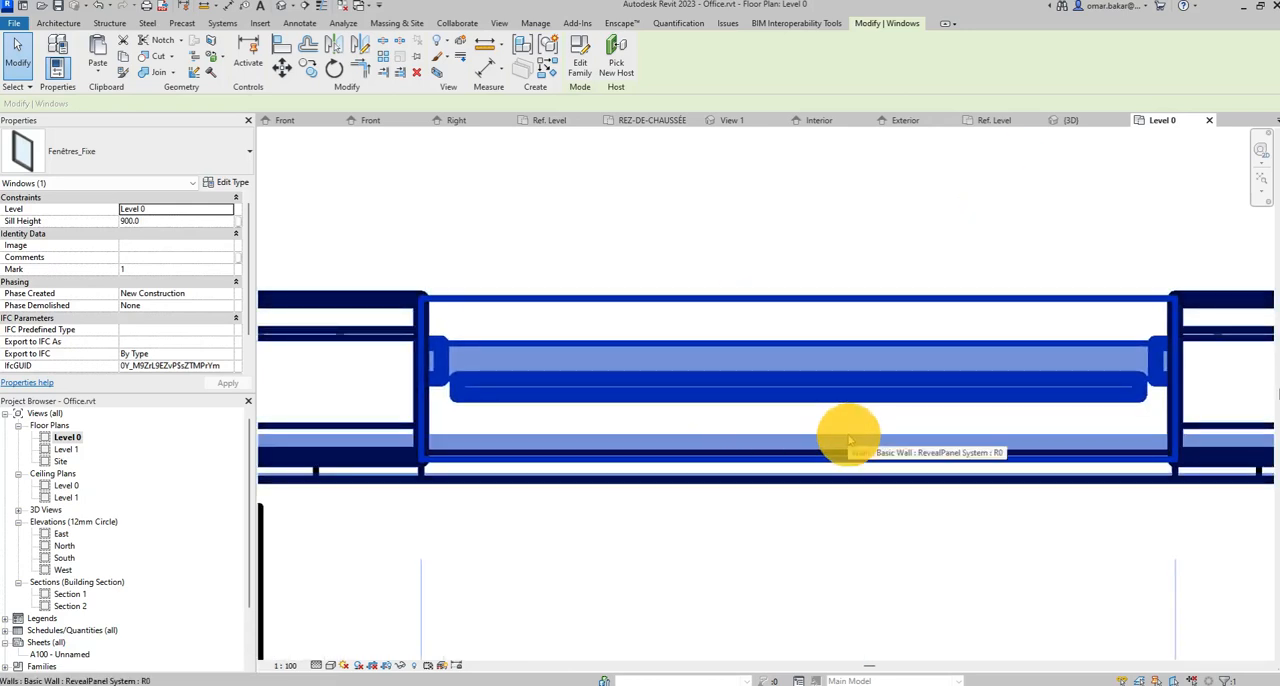
left_click(640, 200)
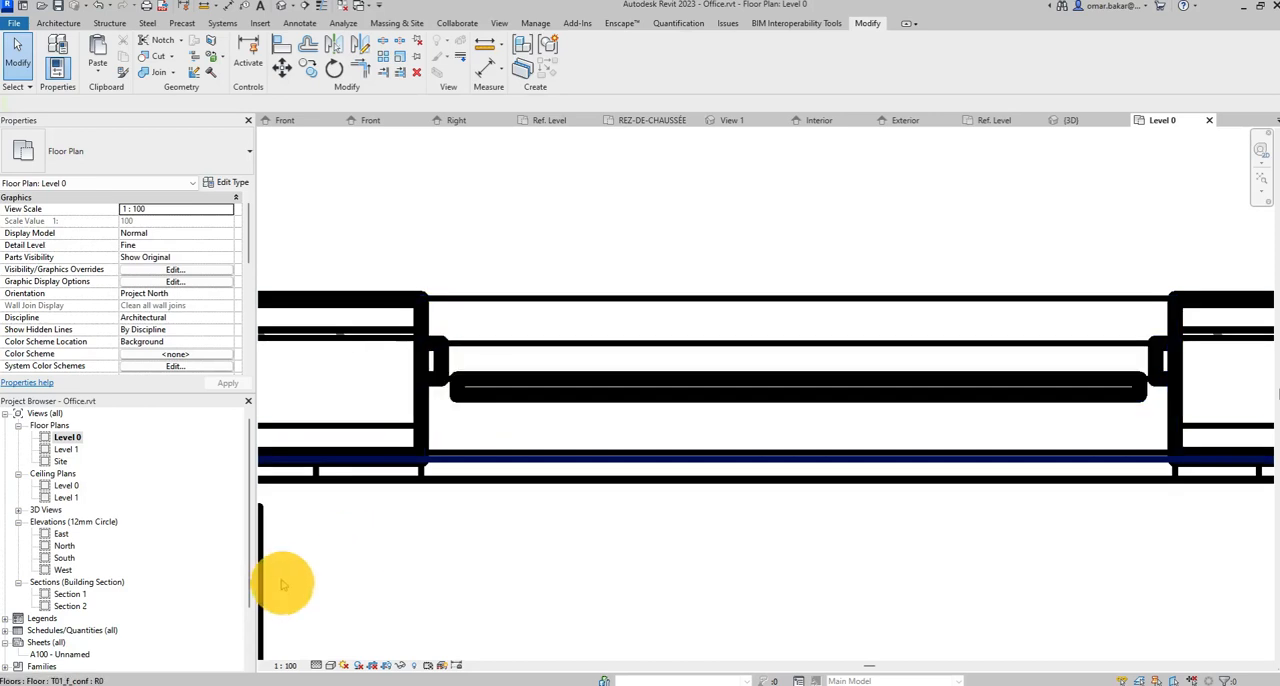
left_click(318, 666)
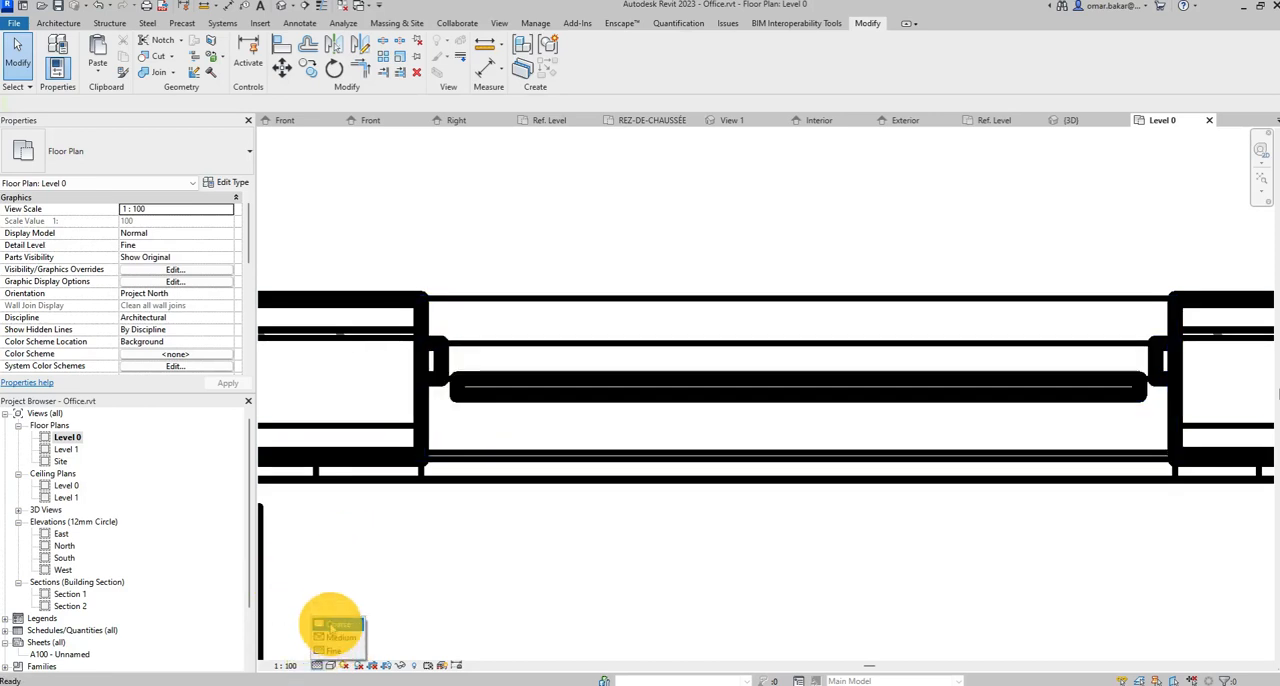
left_click(334, 616)
left_click(476, 582)
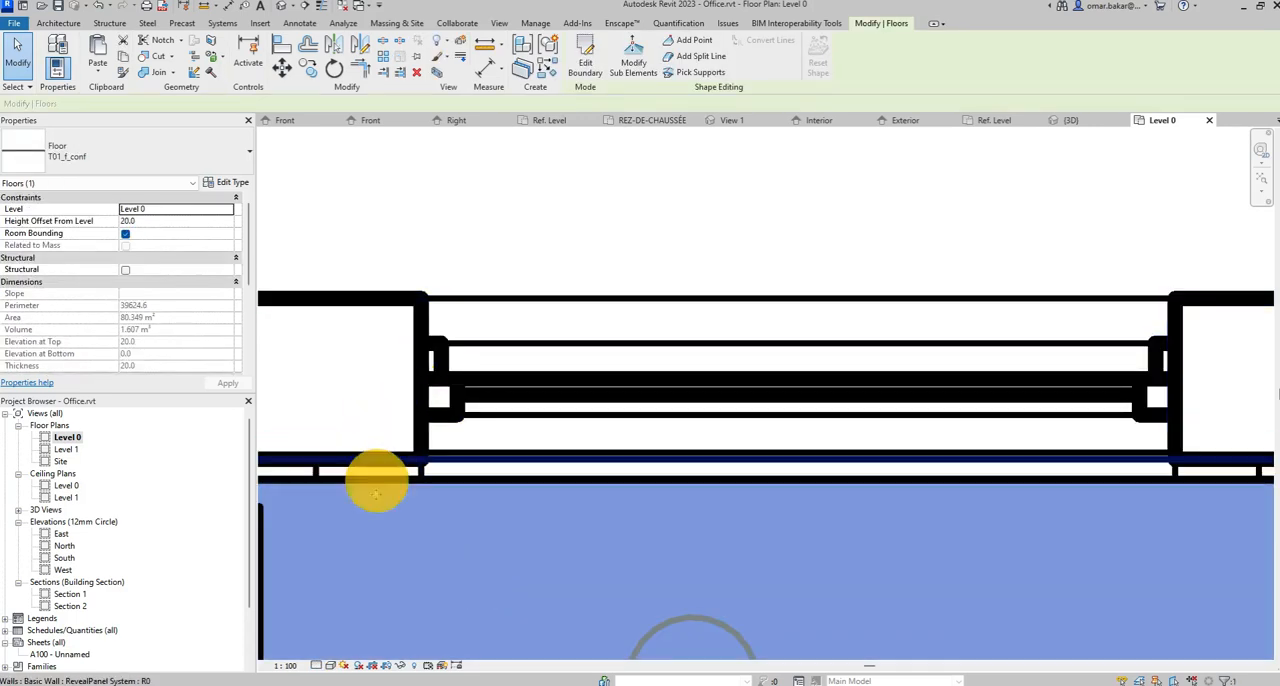
left_click(316, 665)
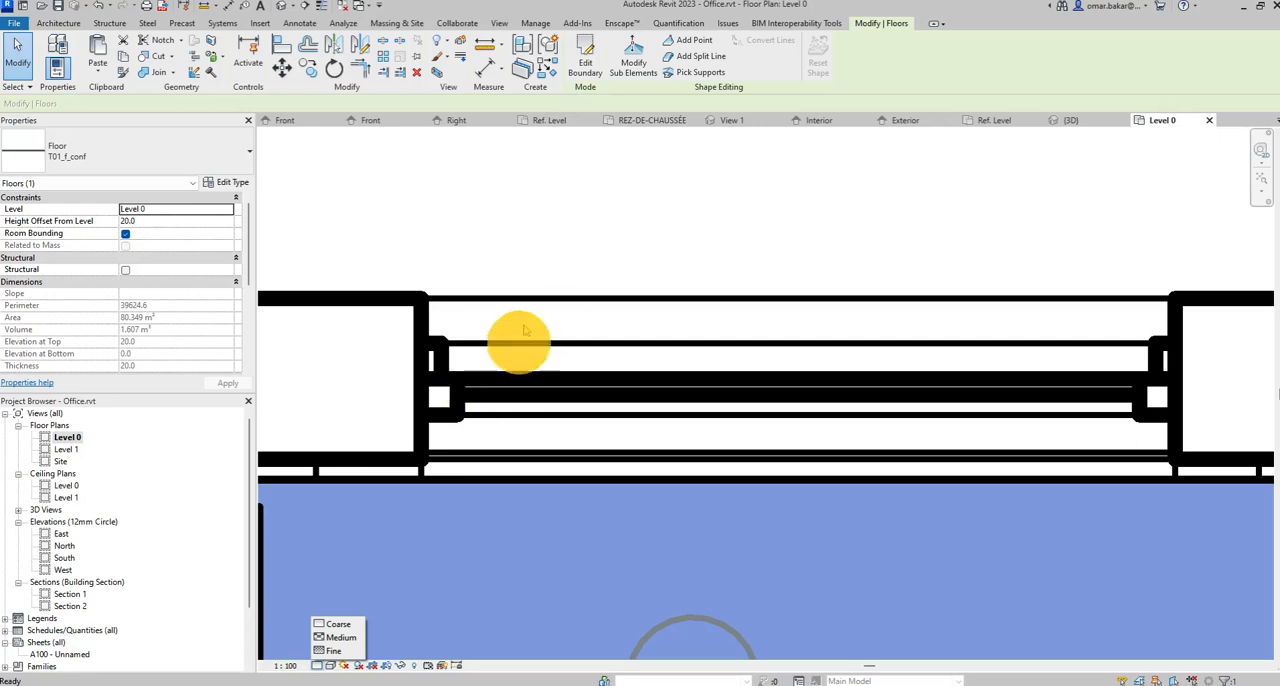
left_click(560, 217)
scroll(1005, 217, "down", 1)
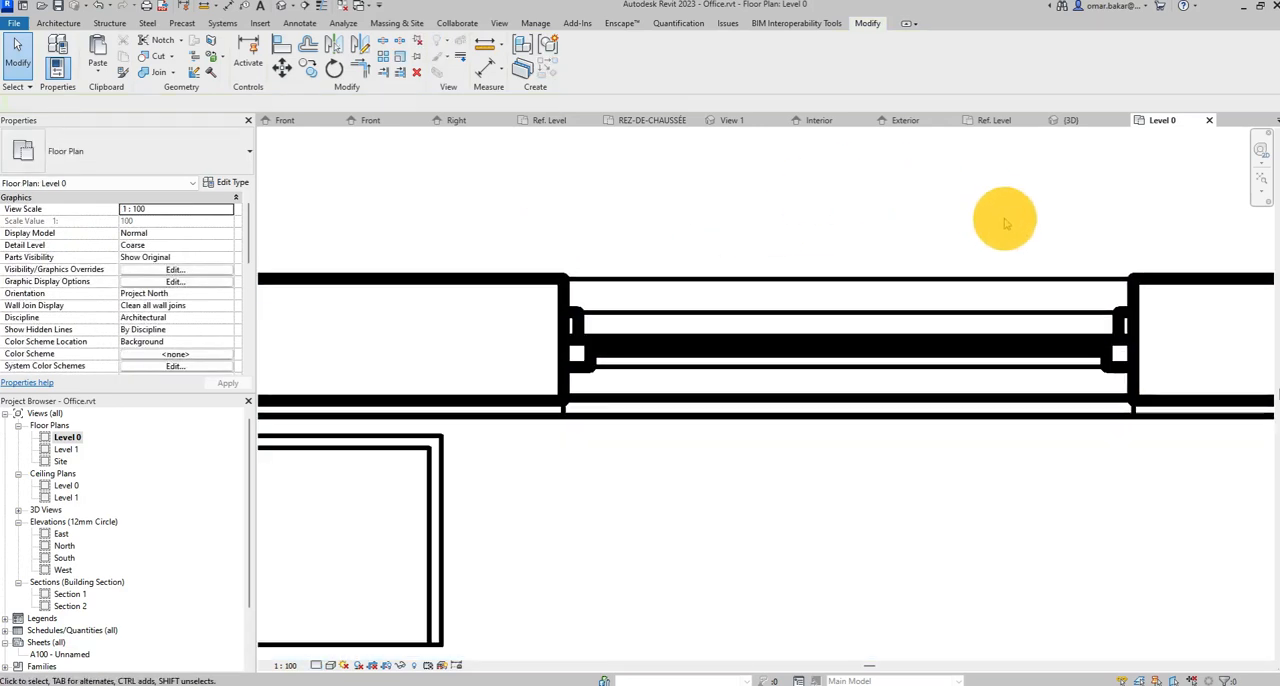
middle_click_drag(1023, 340, 930, 312)
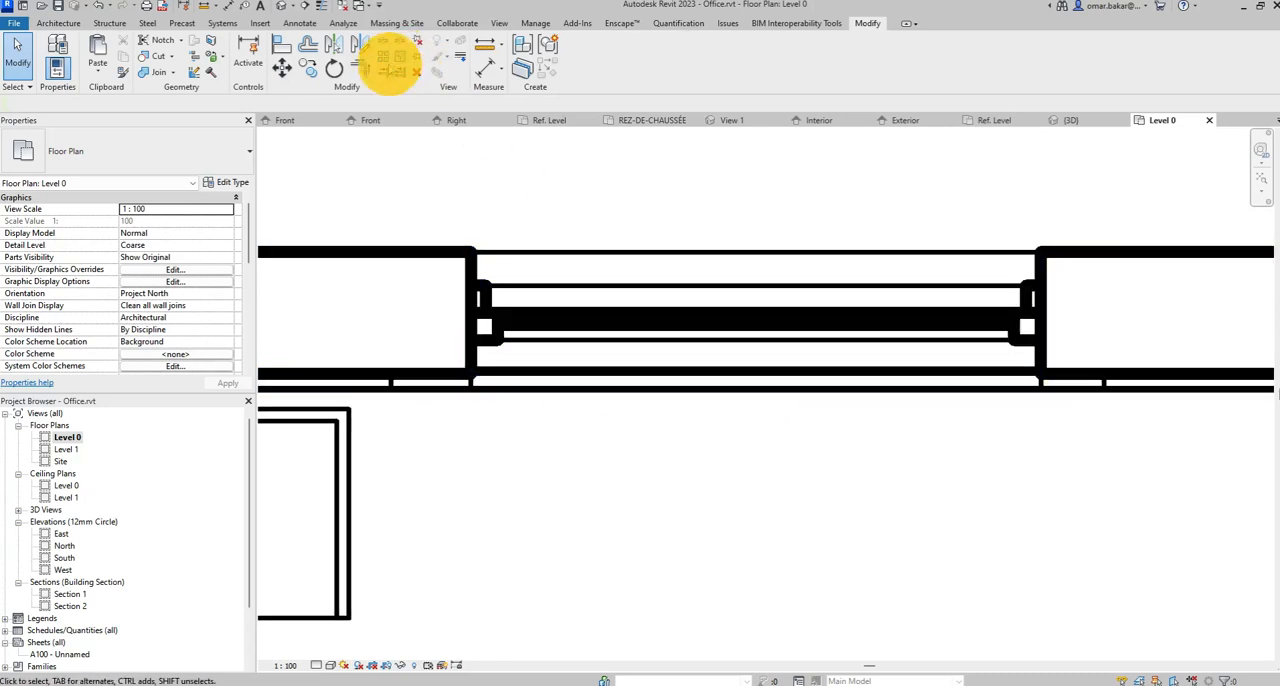
Compare the window's linework with thin lines on and off, and set the Level 0 plan's view scale to 1 : 50.
left_click(318, 6)
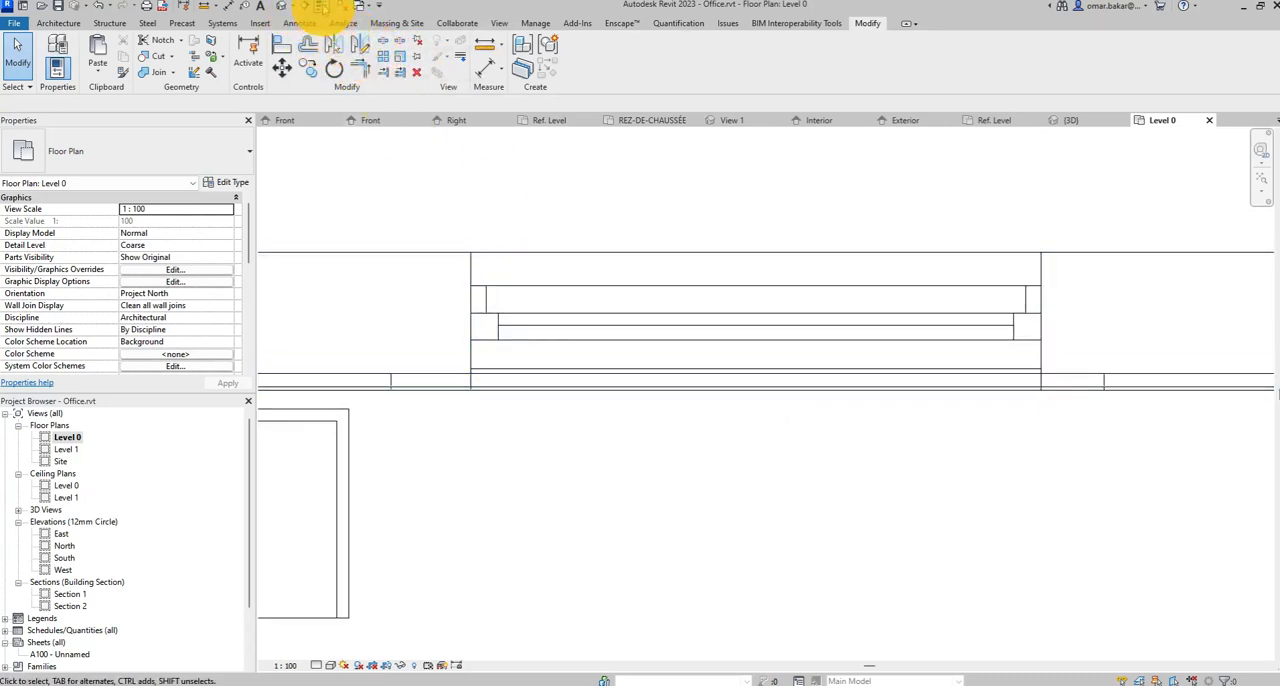
left_click(318, 6)
left_click(286, 665)
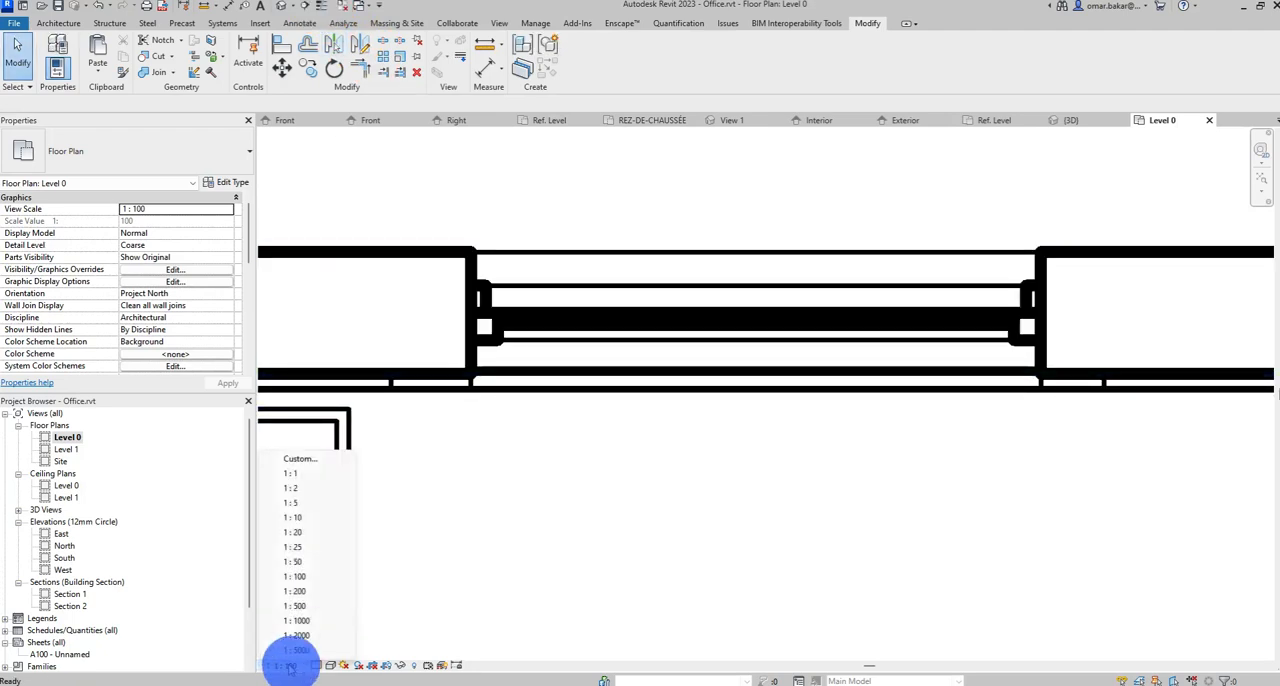
left_click(313, 561)
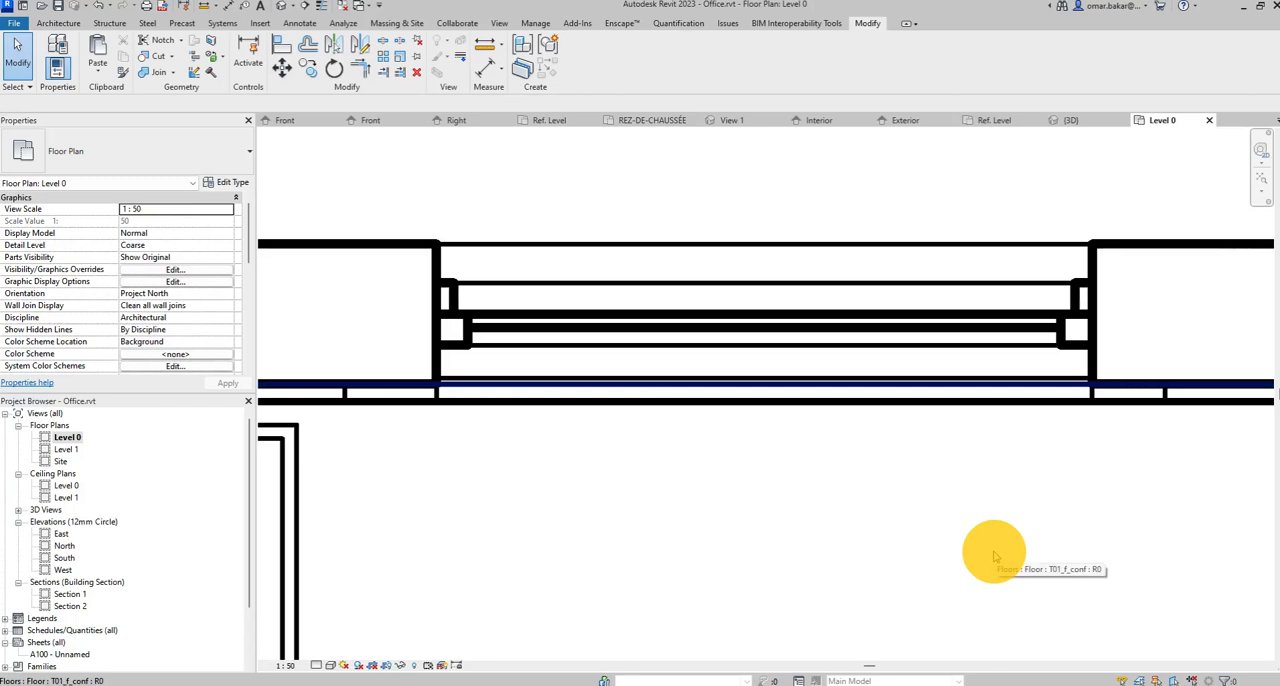
scroll(855, 447, "up", 2)
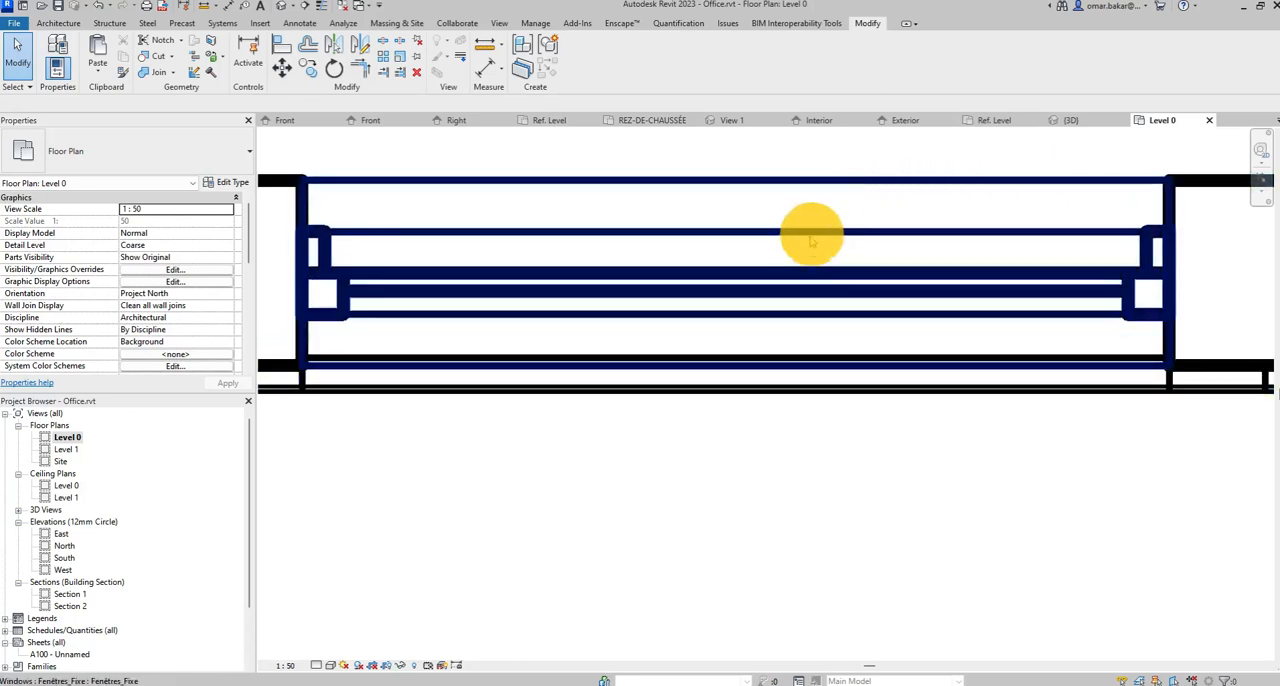
scroll(758, 467, "down", 4)
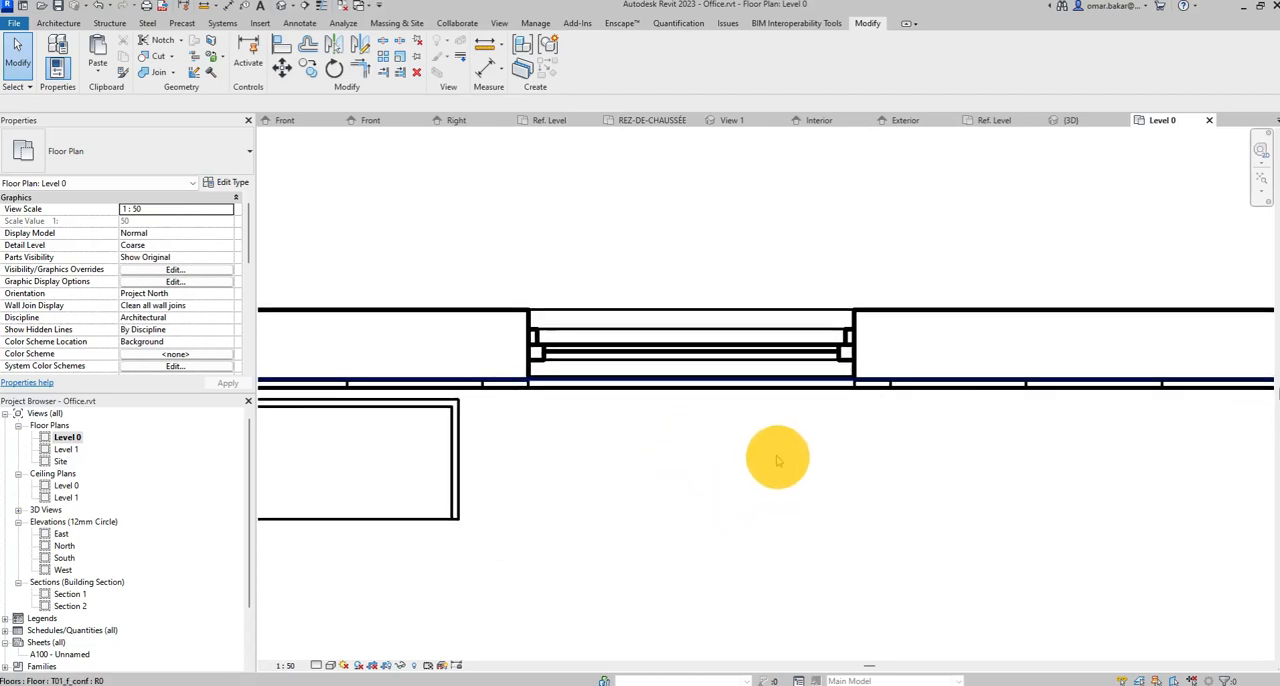
scroll(771, 451, "down", 5)
left_click(790, 343)
scroll(790, 343, "down", 3)
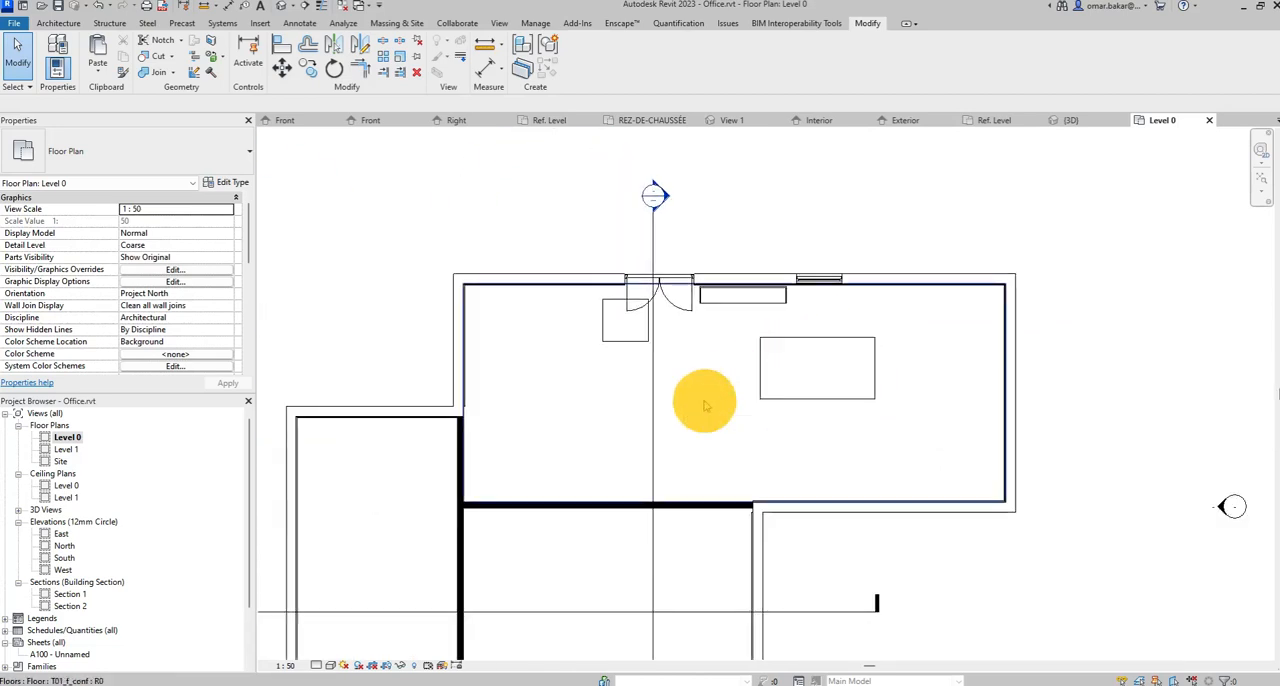
Set the Level 0 plan's visual style to Wireframe.
mouse_move(352, 652)
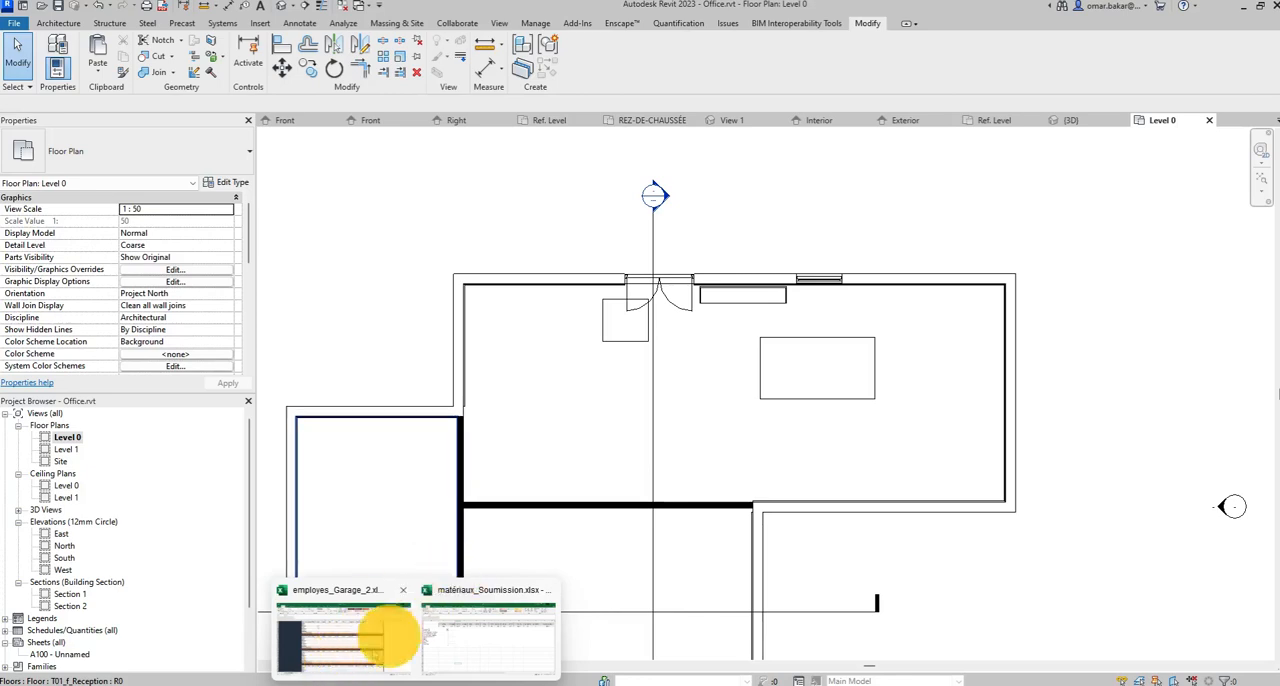
left_click(318, 667)
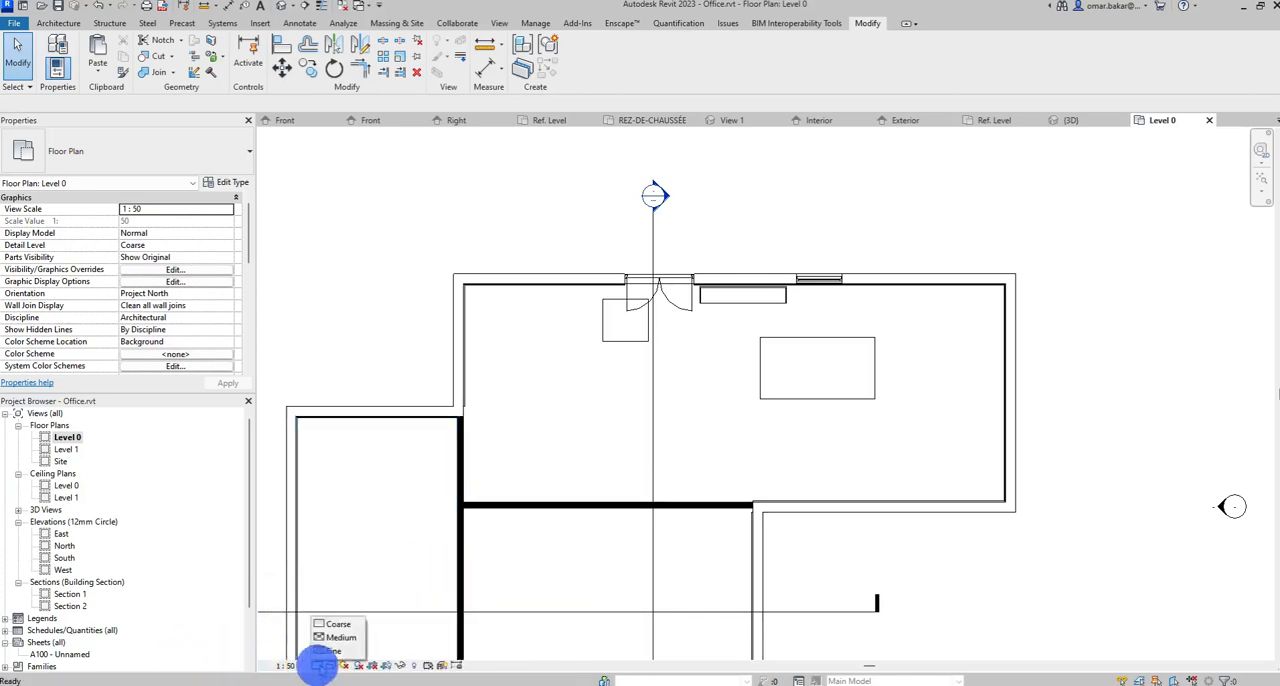
left_click(331, 666)
left_click(355, 598)
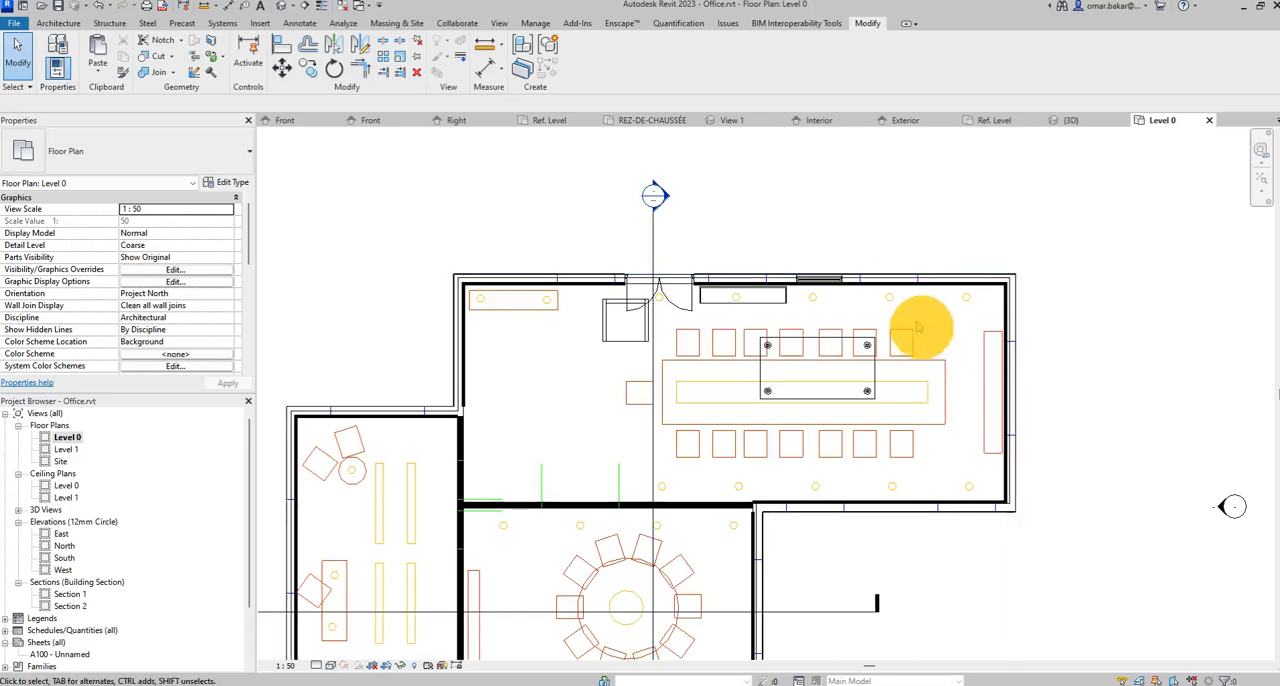
Measure a distance along the outer face of the wall beside the window in the Level 0 plan.
scroll(921, 327, "up", 5)
middle_click_drag(880, 286, 757, 327)
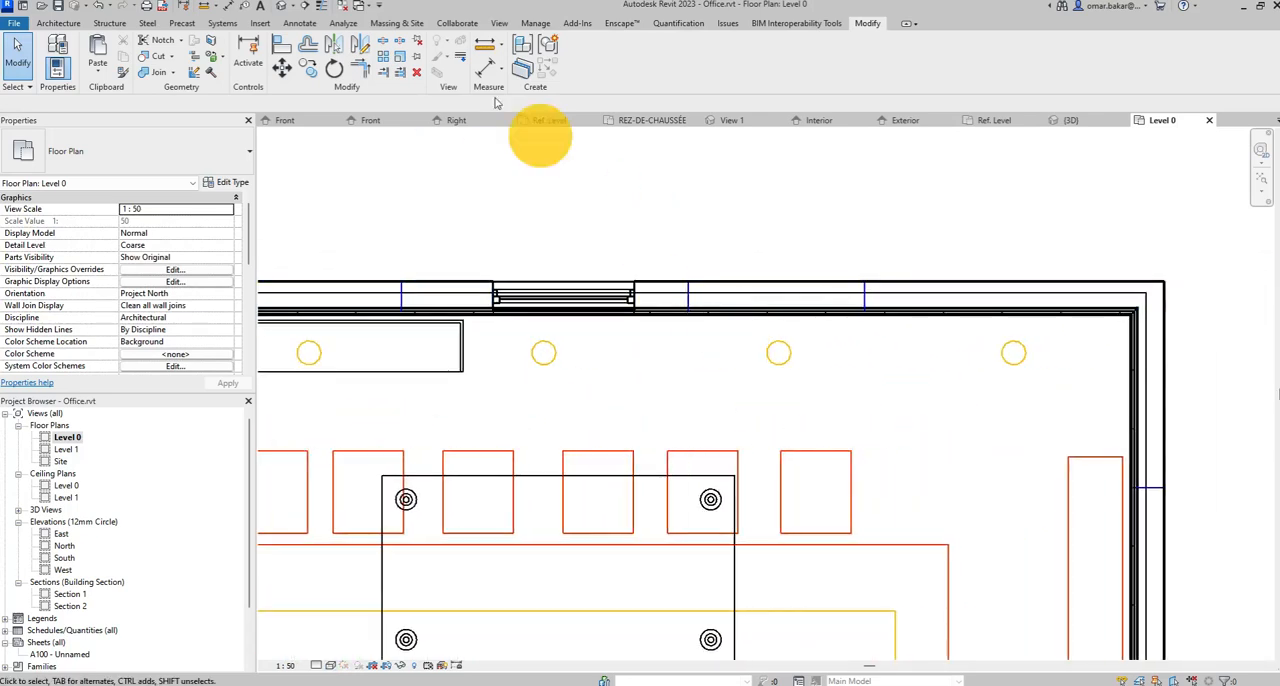
left_click(205, 8)
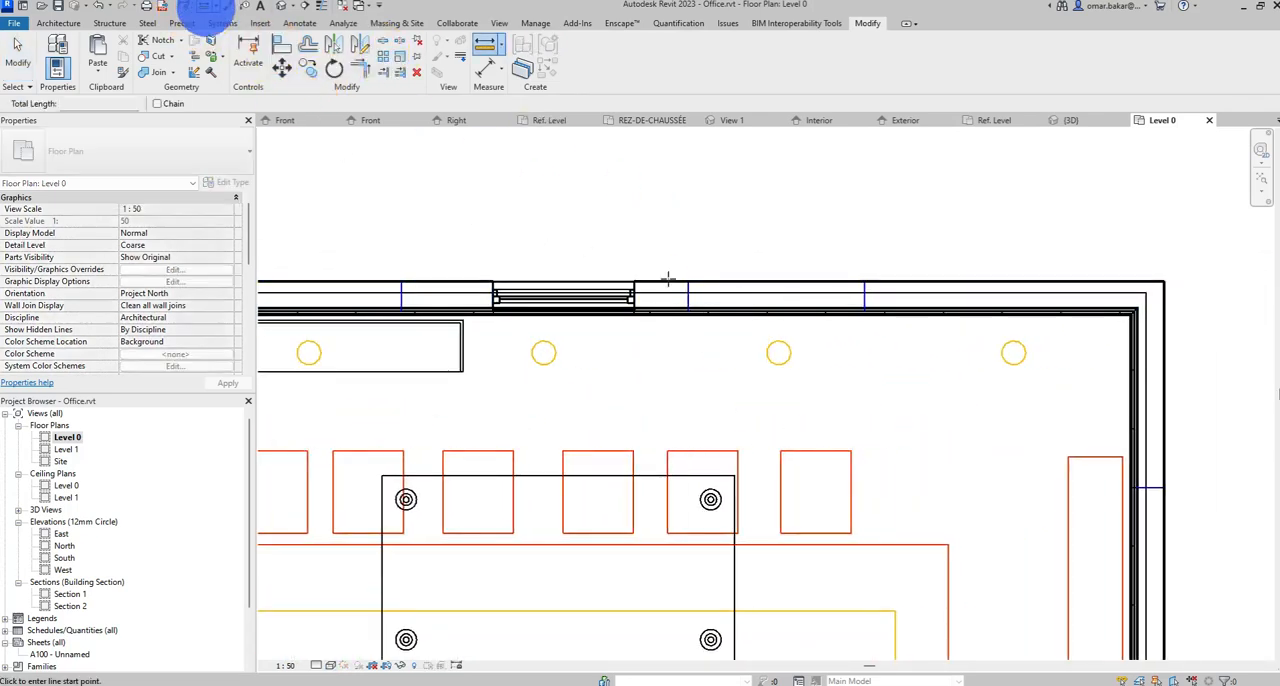
left_click(687, 286)
left_click(856, 286)
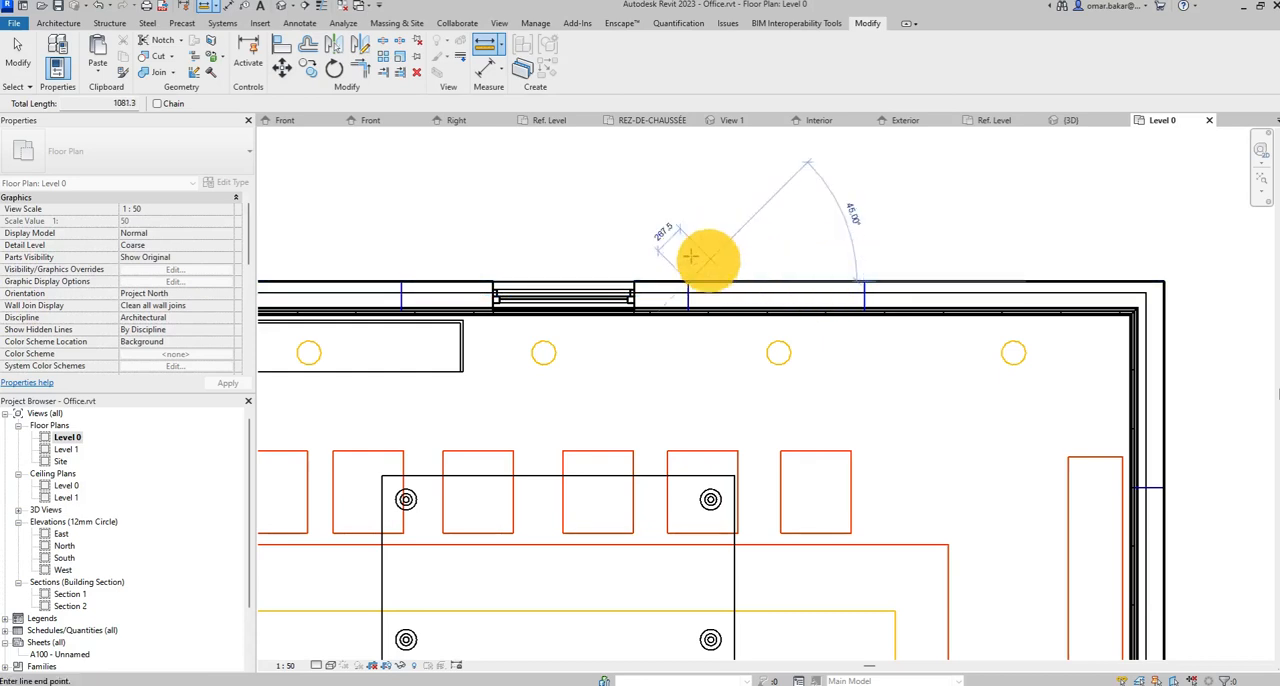
key("Escape")
key("Escape")
Switch to the 3D view of the Fenêtres_Fixe family.
left_click(1092, 122)
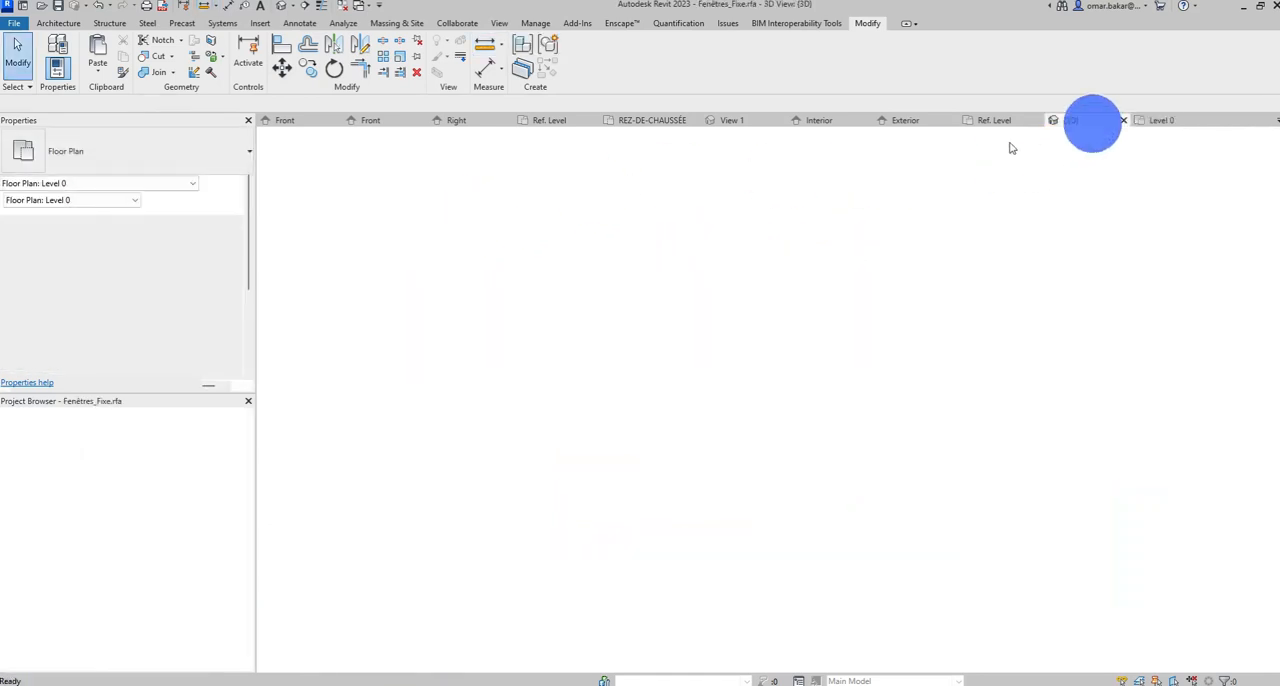
key("l")
key("i")
scroll(743, 294, "down", 3)
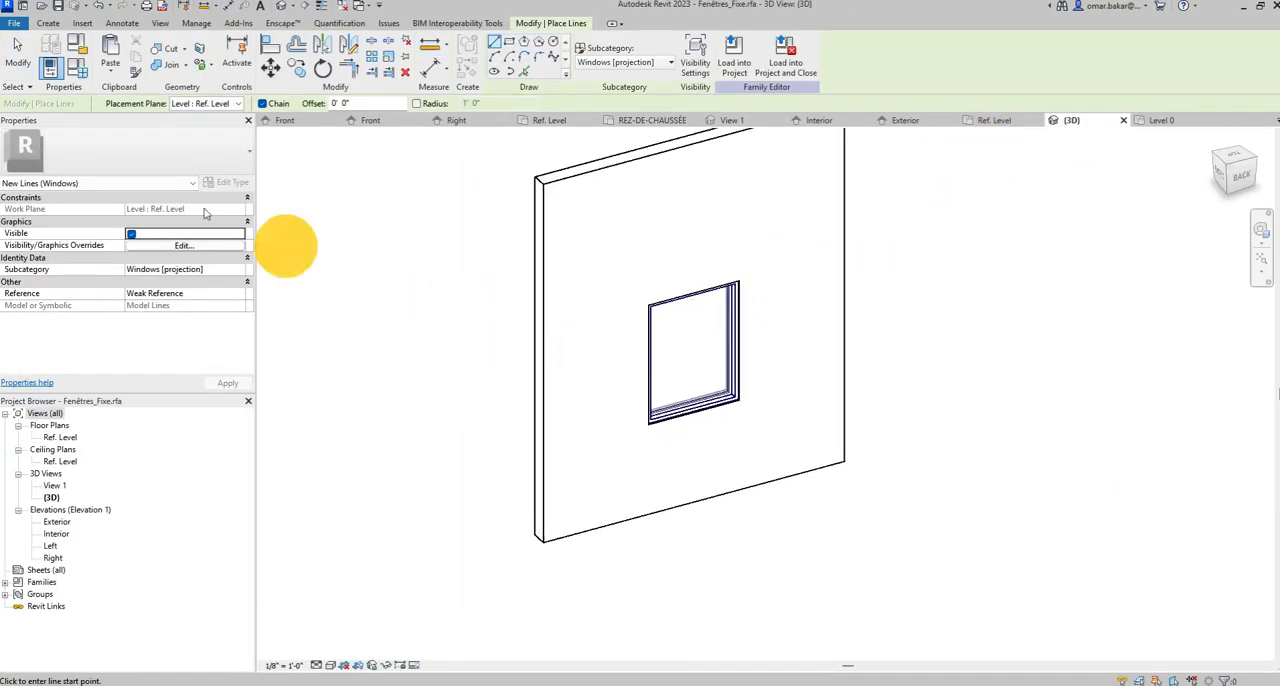
left_click(16, 50)
Set the window family's width to 1500 mm and height to 1800 mm, and create a family type named 1500X1800.
left_click(709, 395)
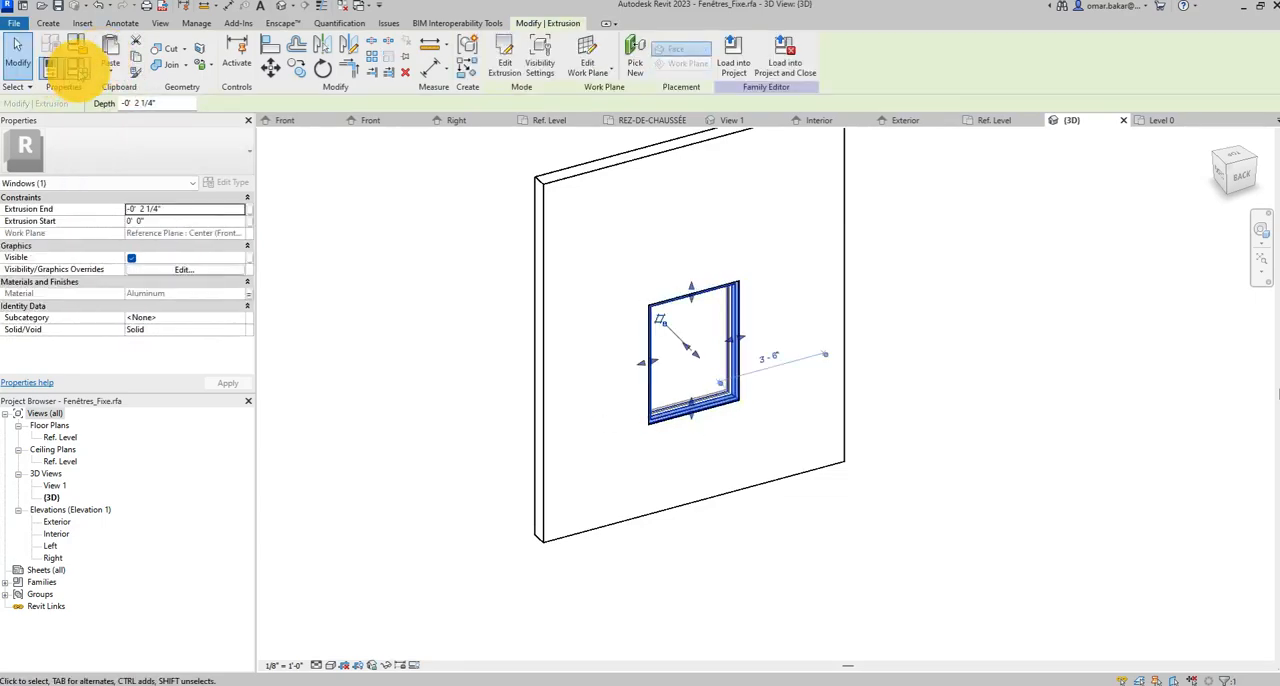
left_click(80, 62)
left_click_drag(210, 58, 522, 49)
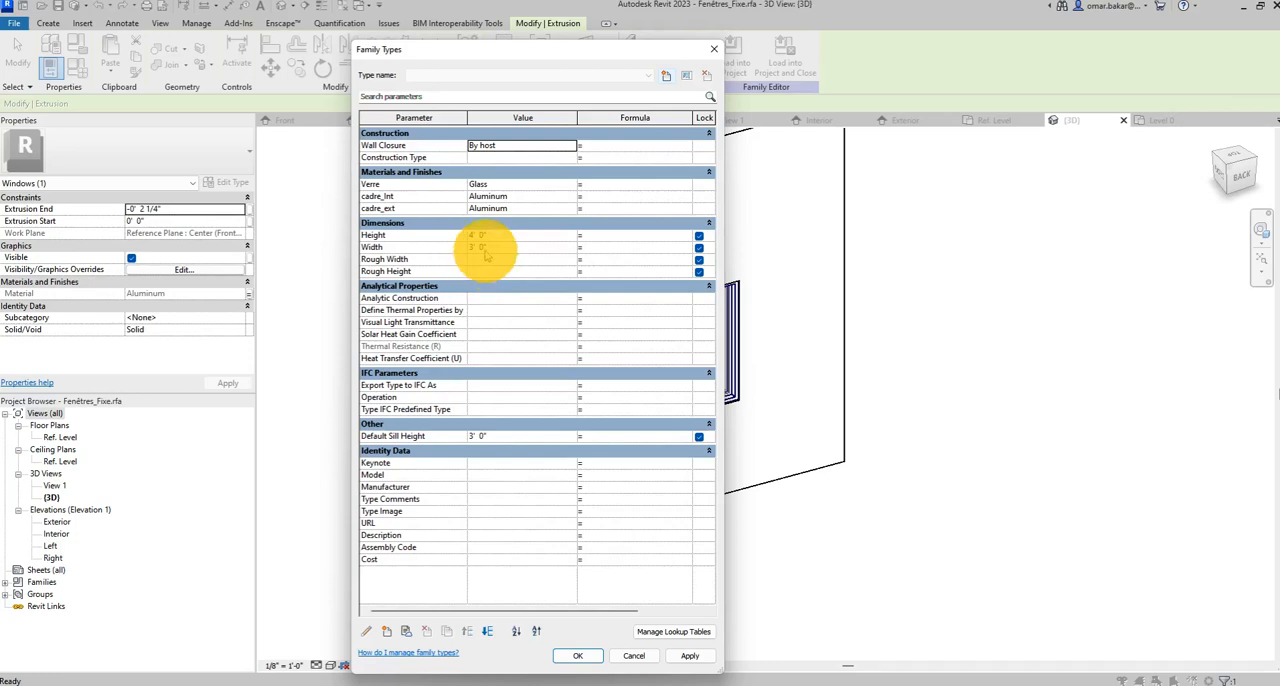
left_click(480, 238)
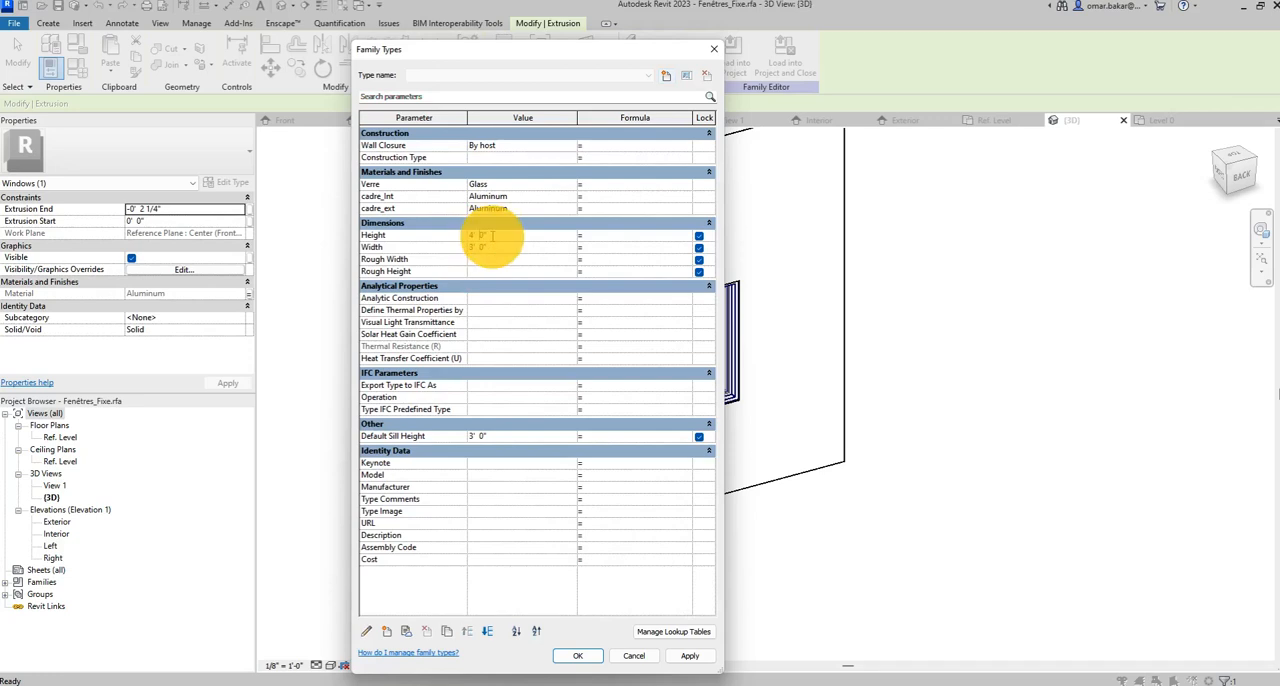
left_click(479, 250)
left_click_drag(488, 249, 421, 254)
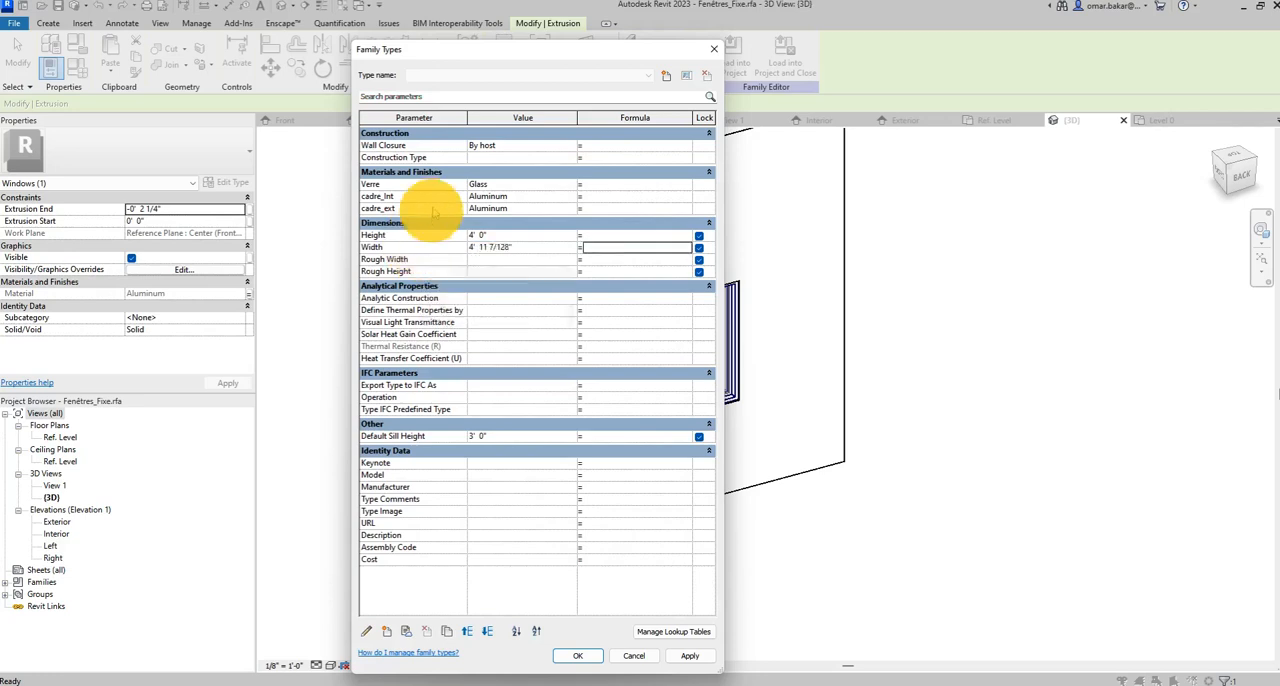
left_click(487, 240)
left_click_drag(487, 240, 410, 230)
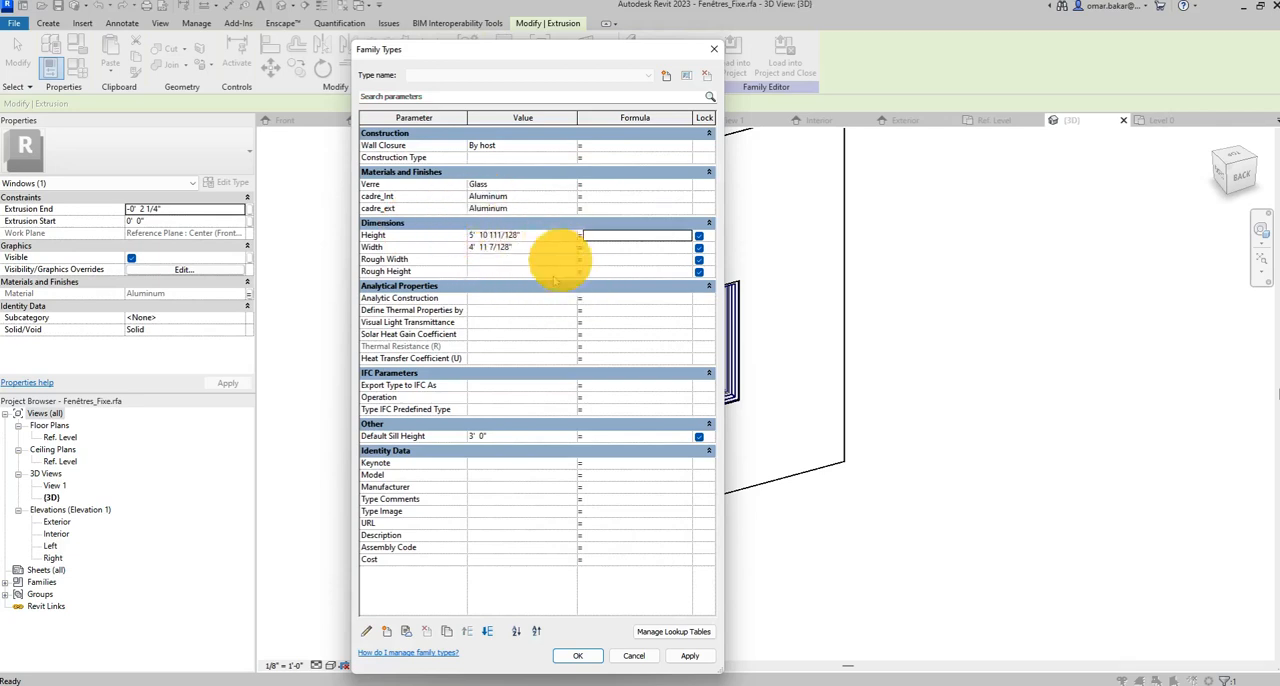
left_click(666, 77)
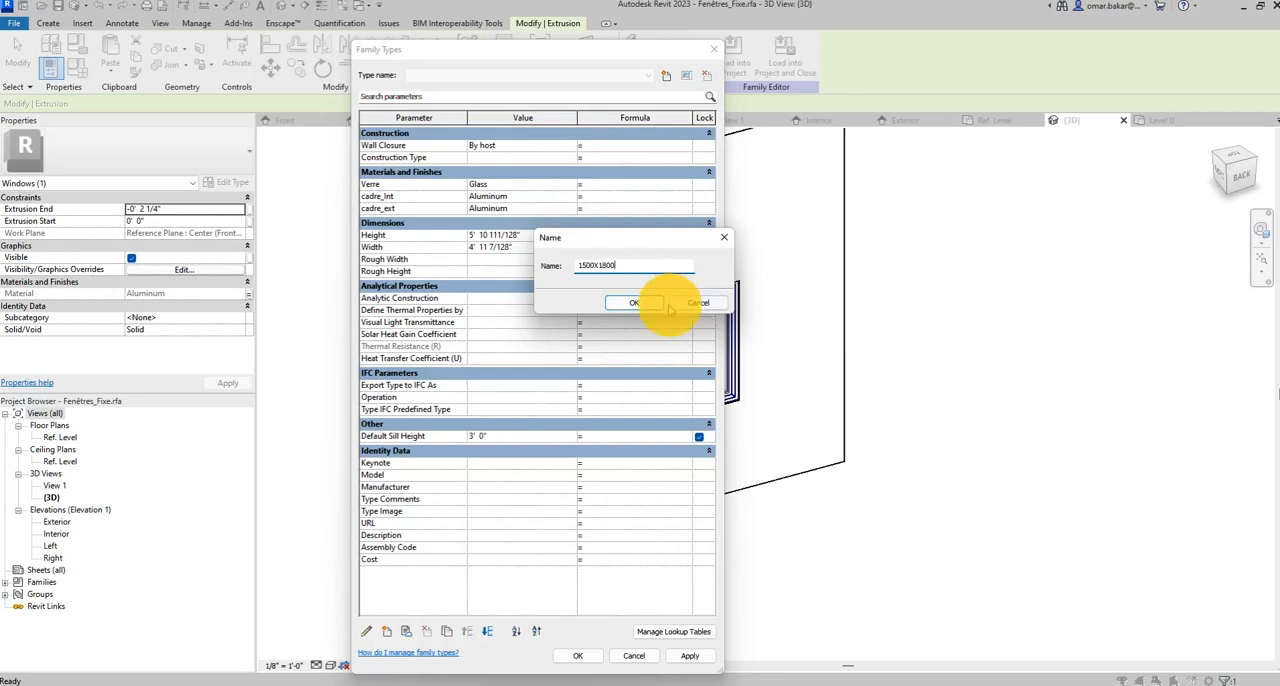
left_click(645, 302)
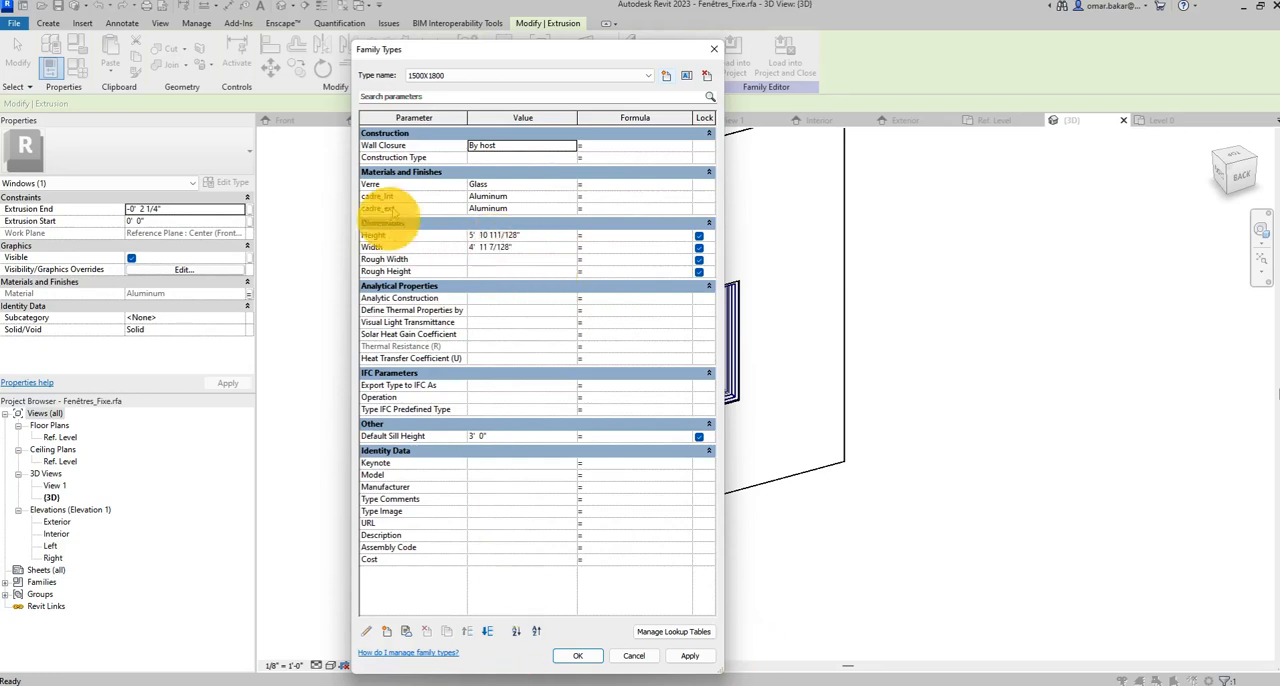
Set the width to 2400 mm with the height at 1800 mm, and create a second family type named 2400X1800.
left_click(493, 237)
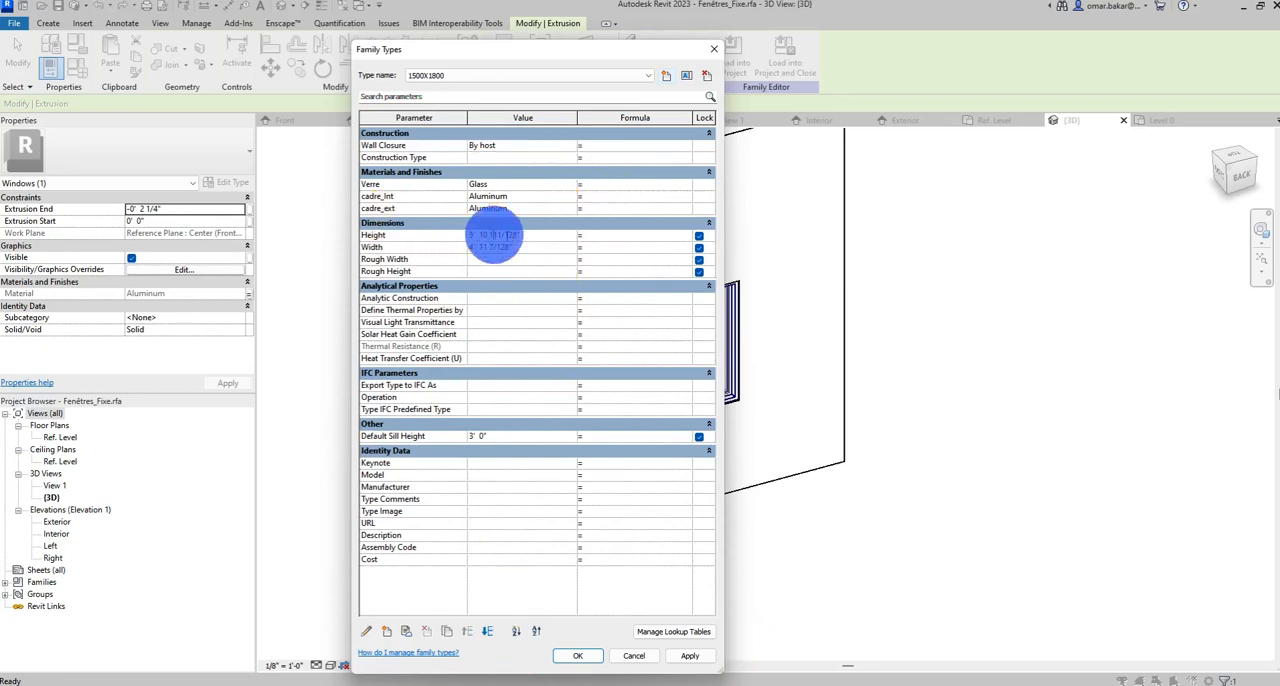
left_click_drag(522, 234, 440, 237)
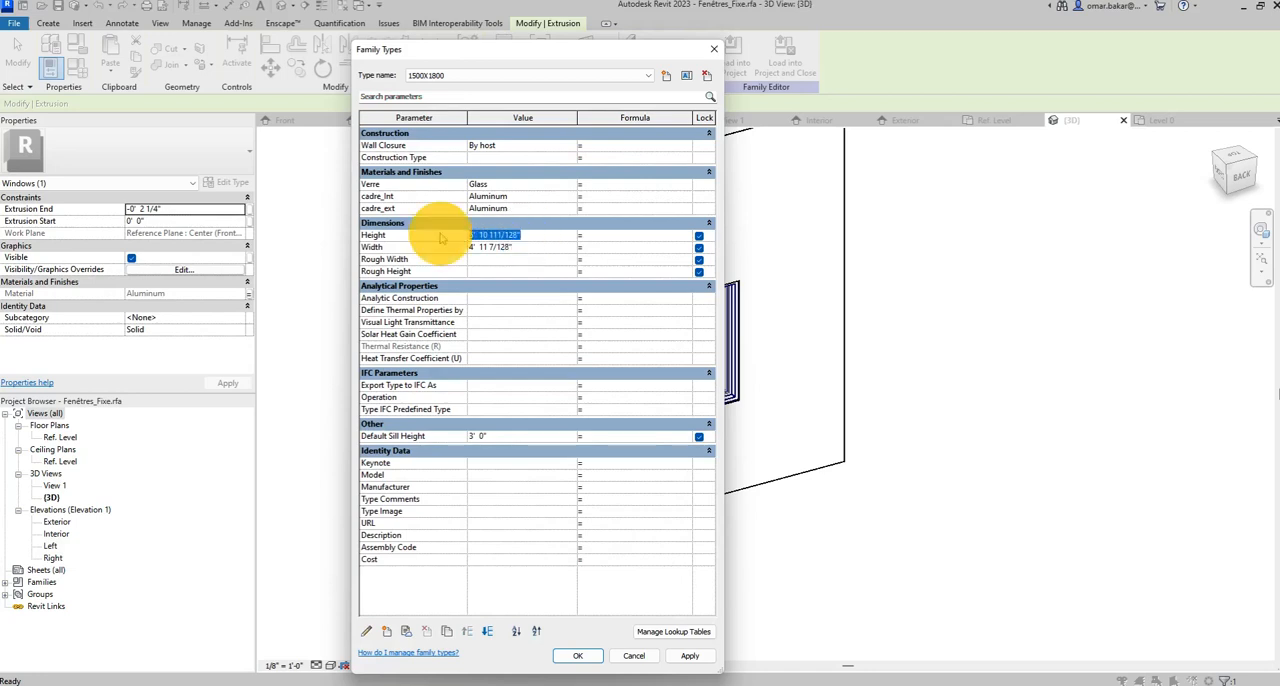
left_click_drag(515, 247, 338, 240)
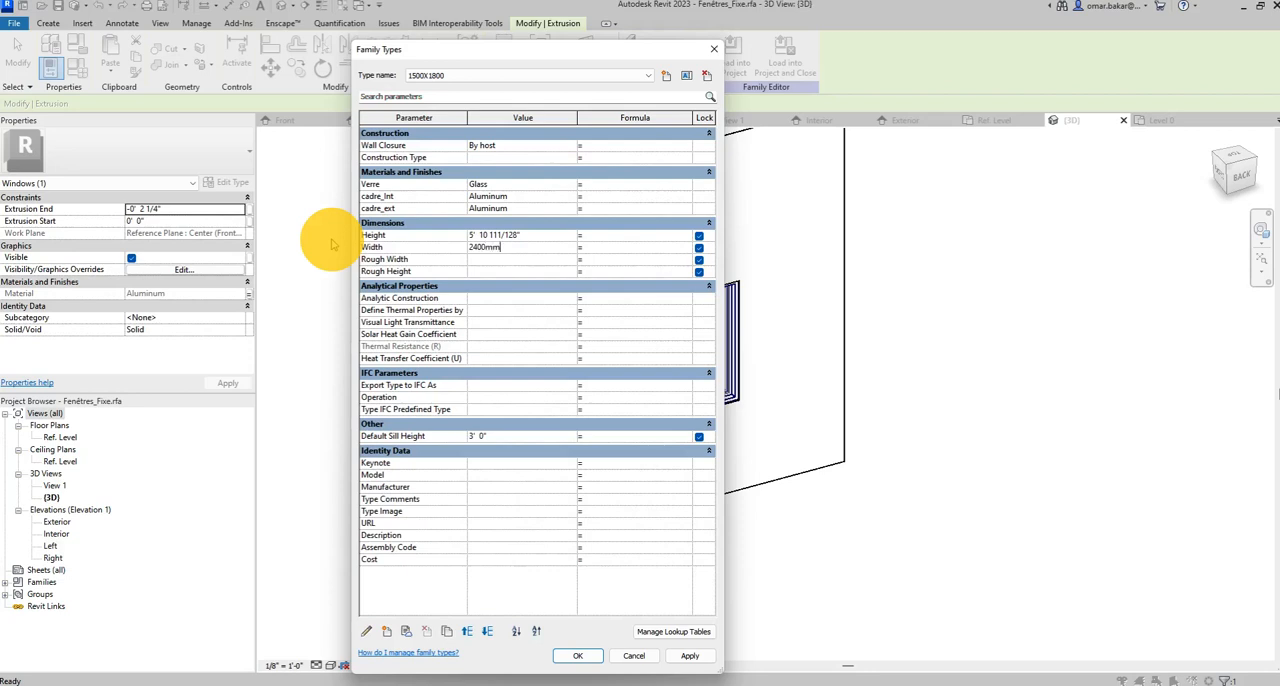
left_click_drag(528, 234, 430, 232)
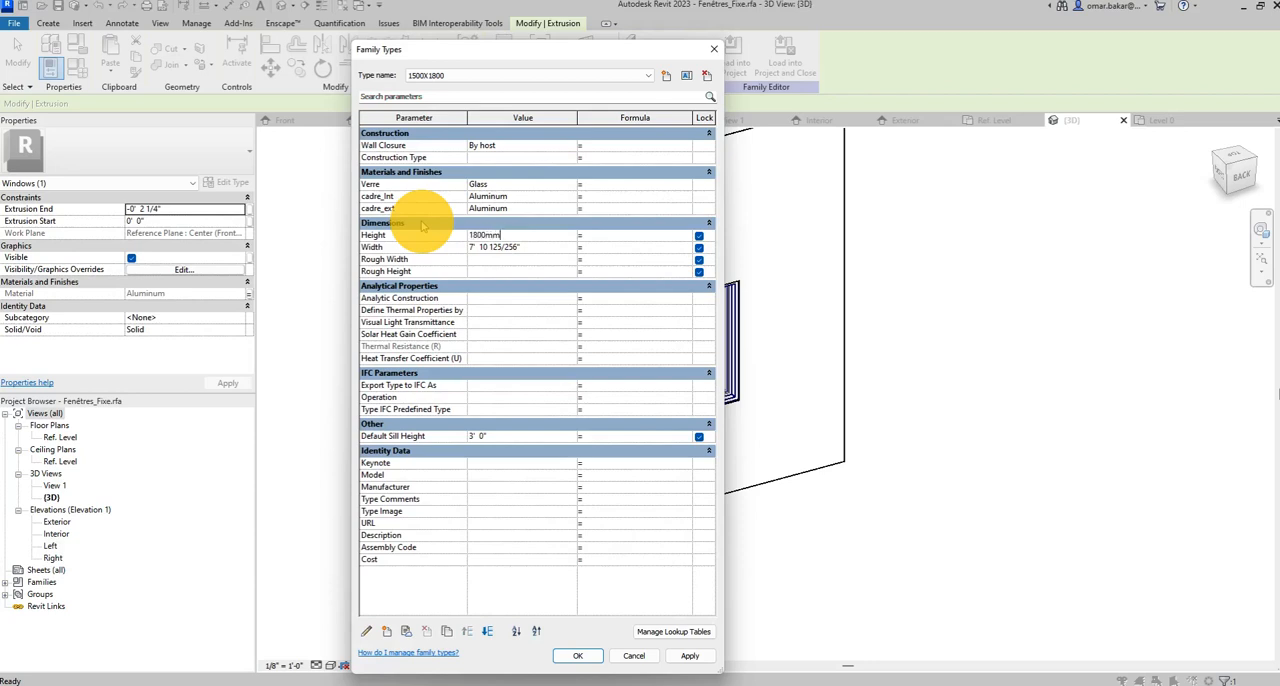
left_click(666, 76)
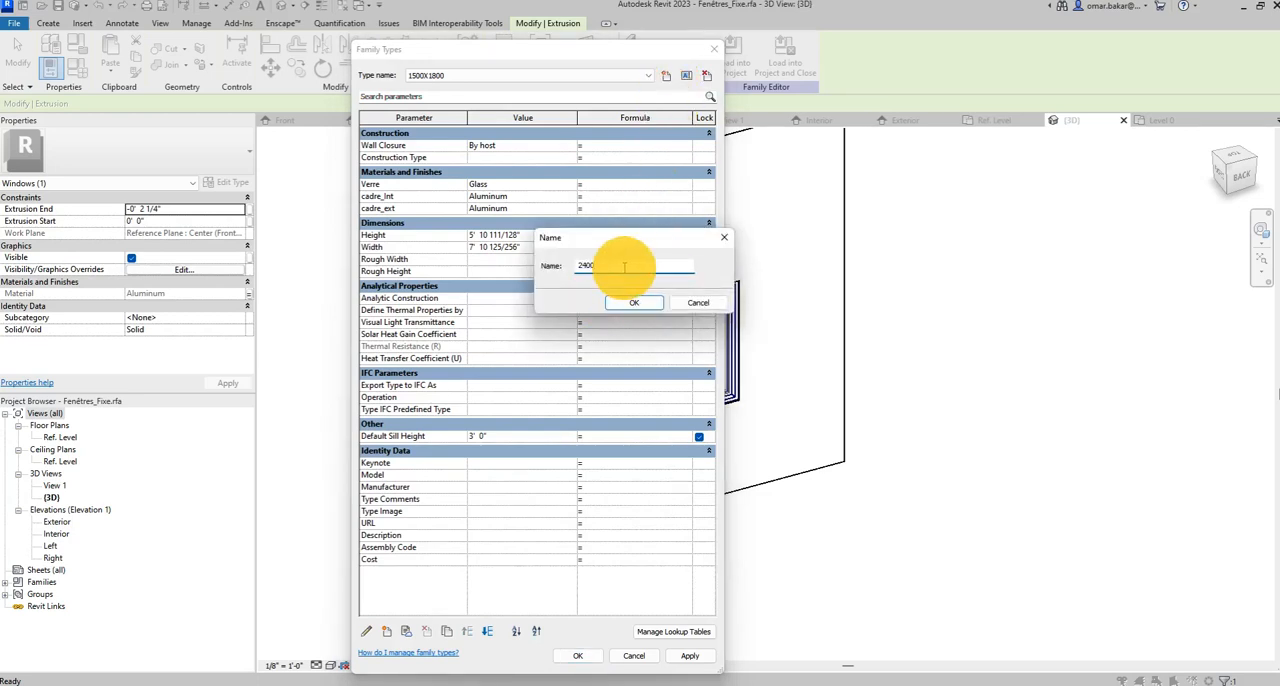
key("Return")
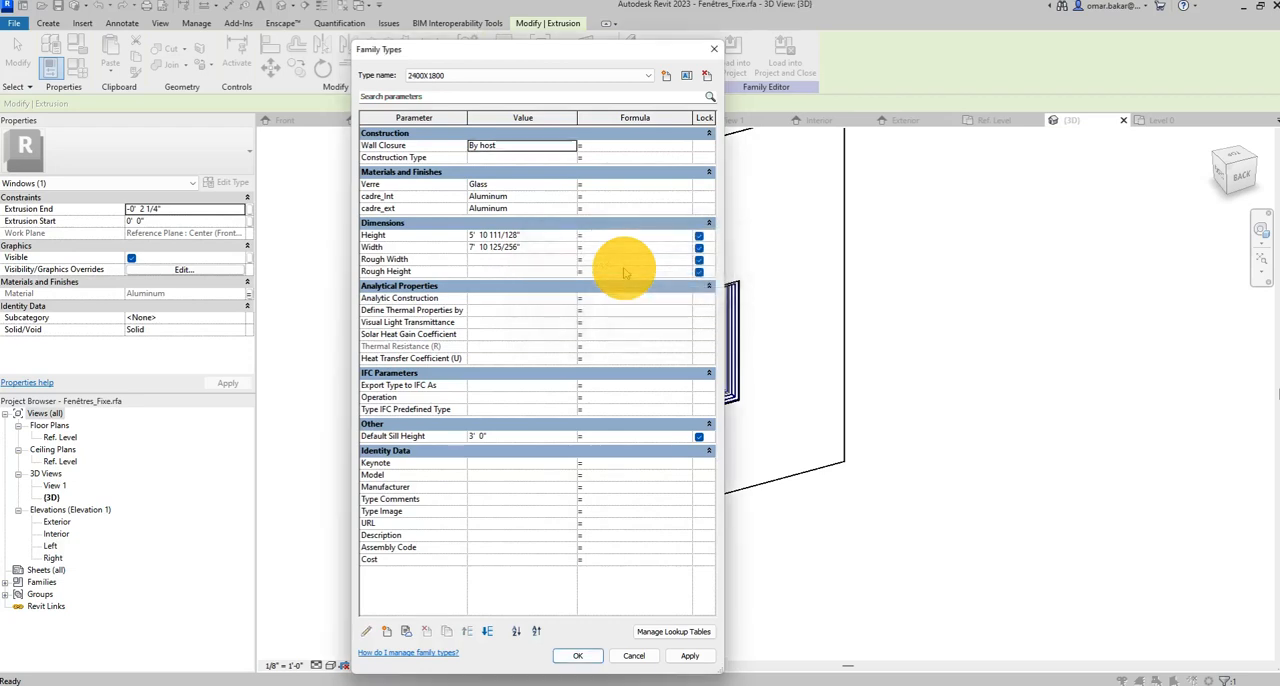
Return to the 1500X1800 family type, set its width to 1500 mm and apply the change.
left_click(645, 76)
left_click(632, 91)
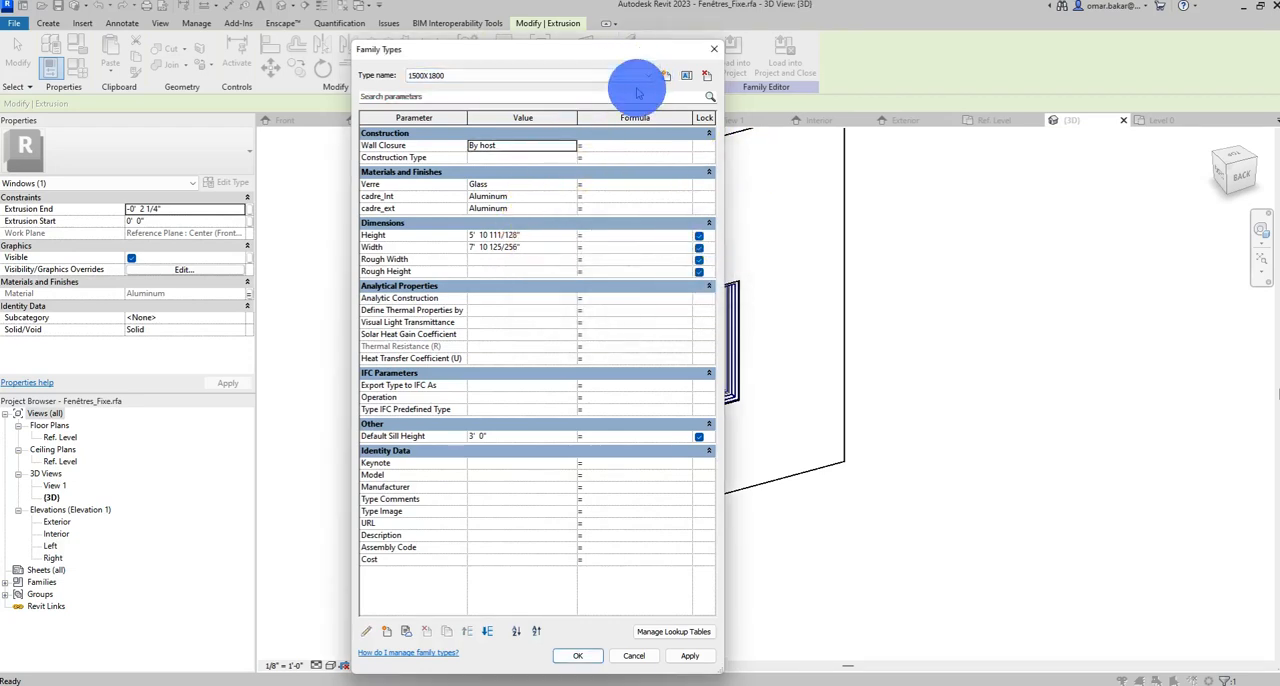
double_click(445, 78)
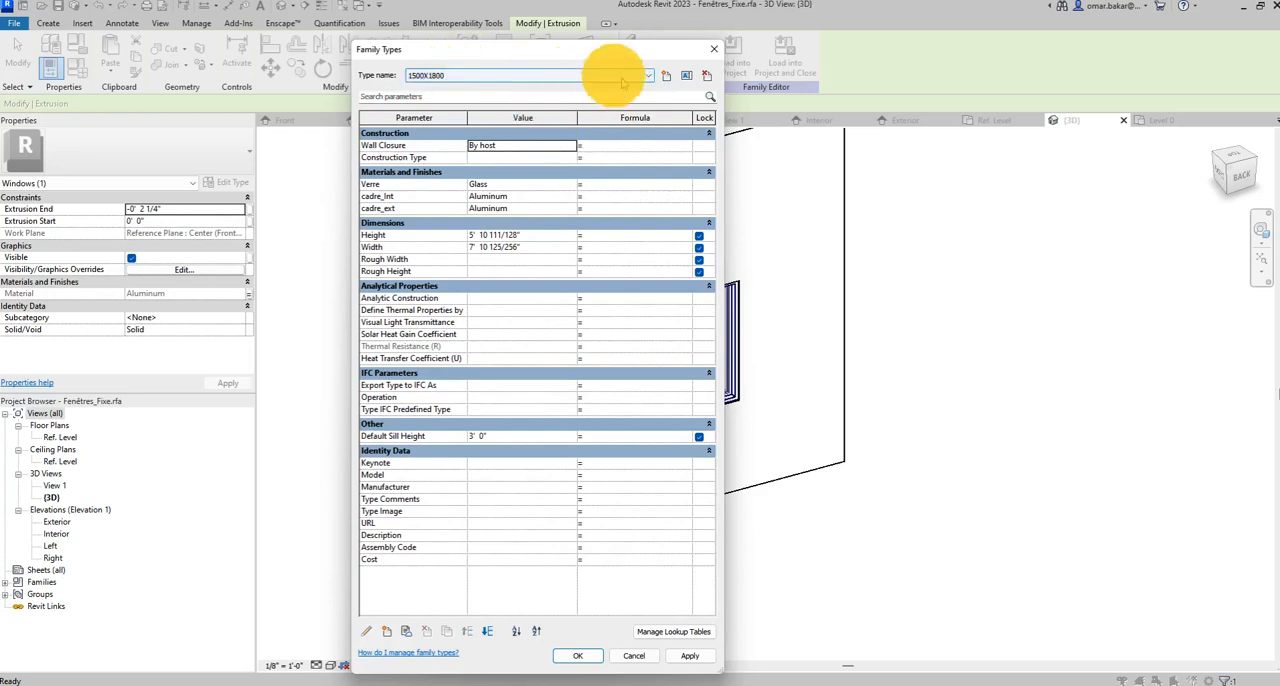
left_click(495, 247)
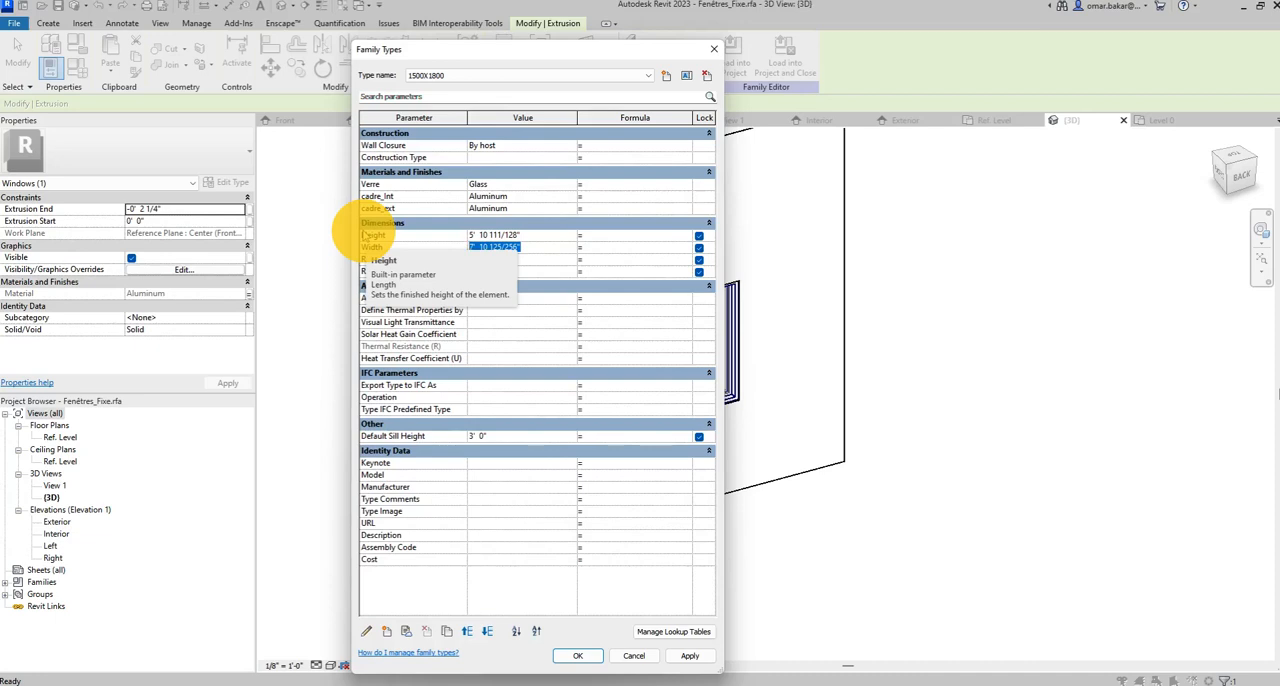
type("1")
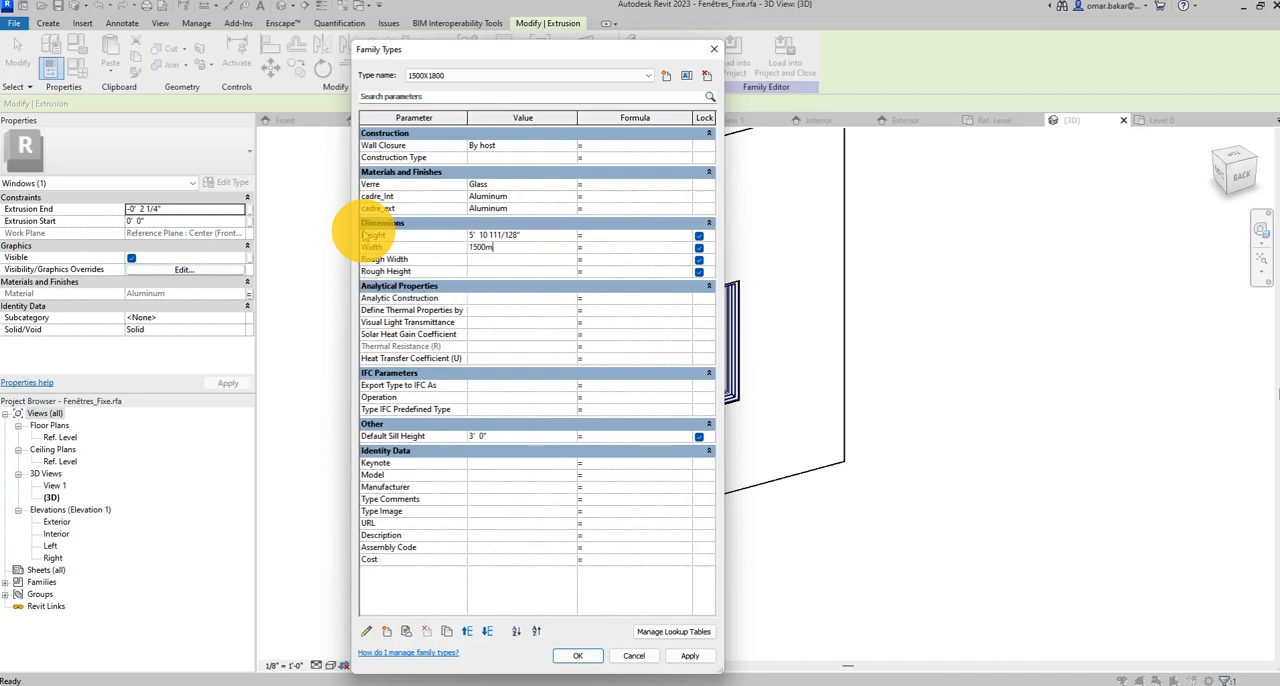
left_click(692, 656)
Check the dimensions of the 2400X1800 type, make 1500X1800 the current type again and accept the family types.
left_click(632, 75)
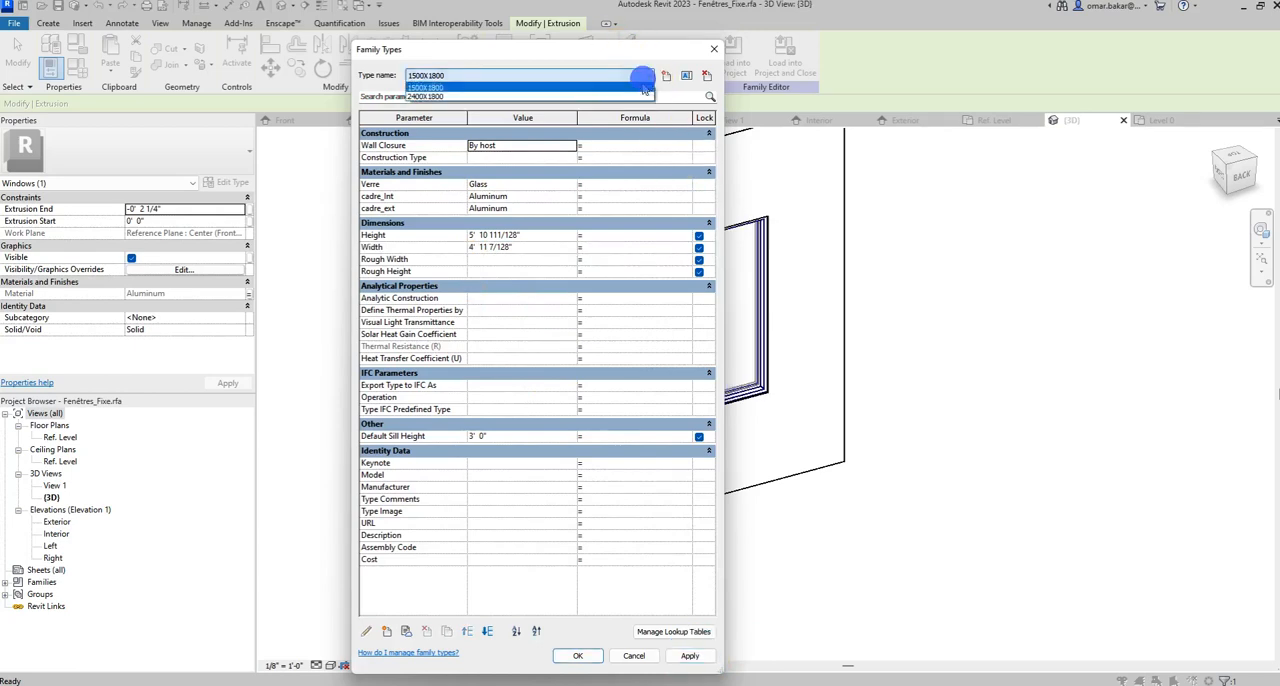
left_click(589, 97)
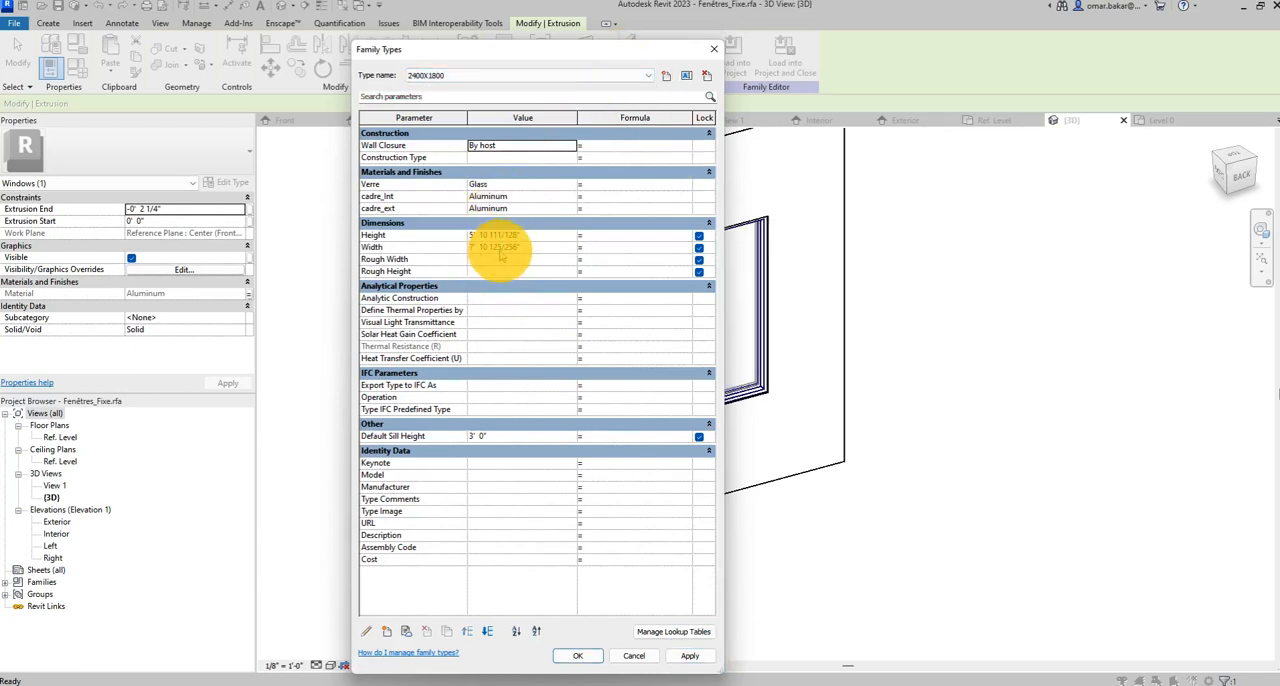
left_click(580, 76)
left_click(527, 87)
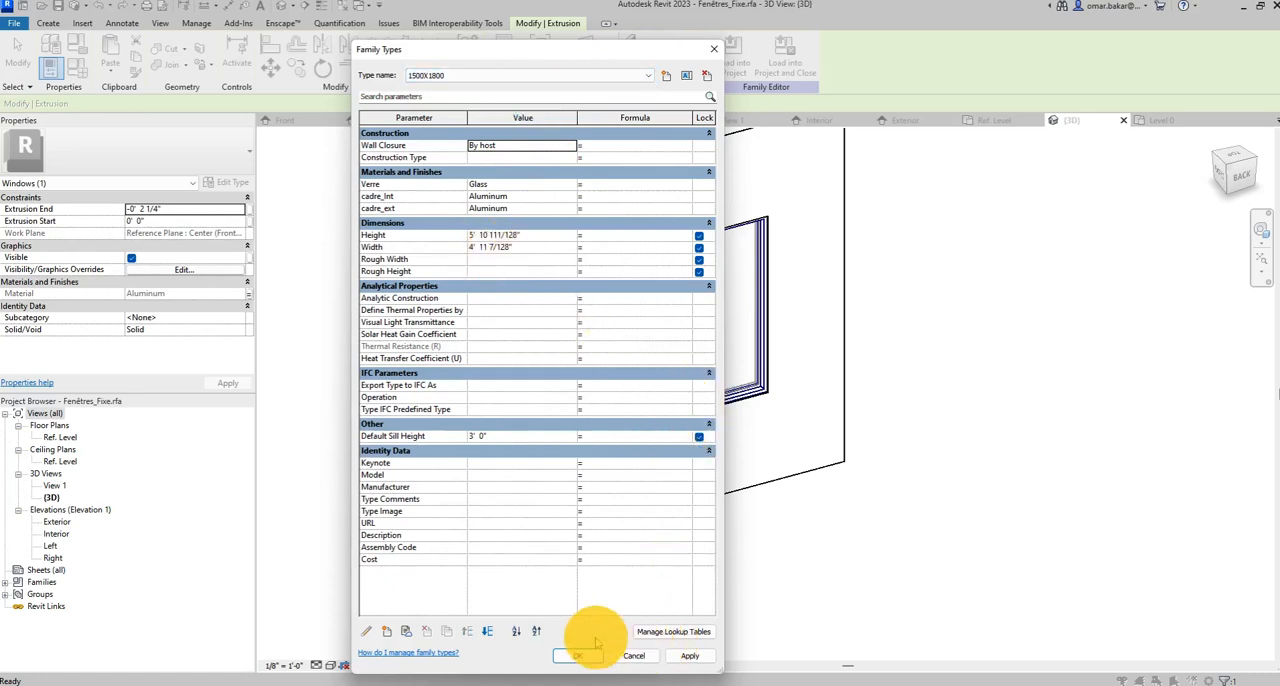
left_click(583, 656)
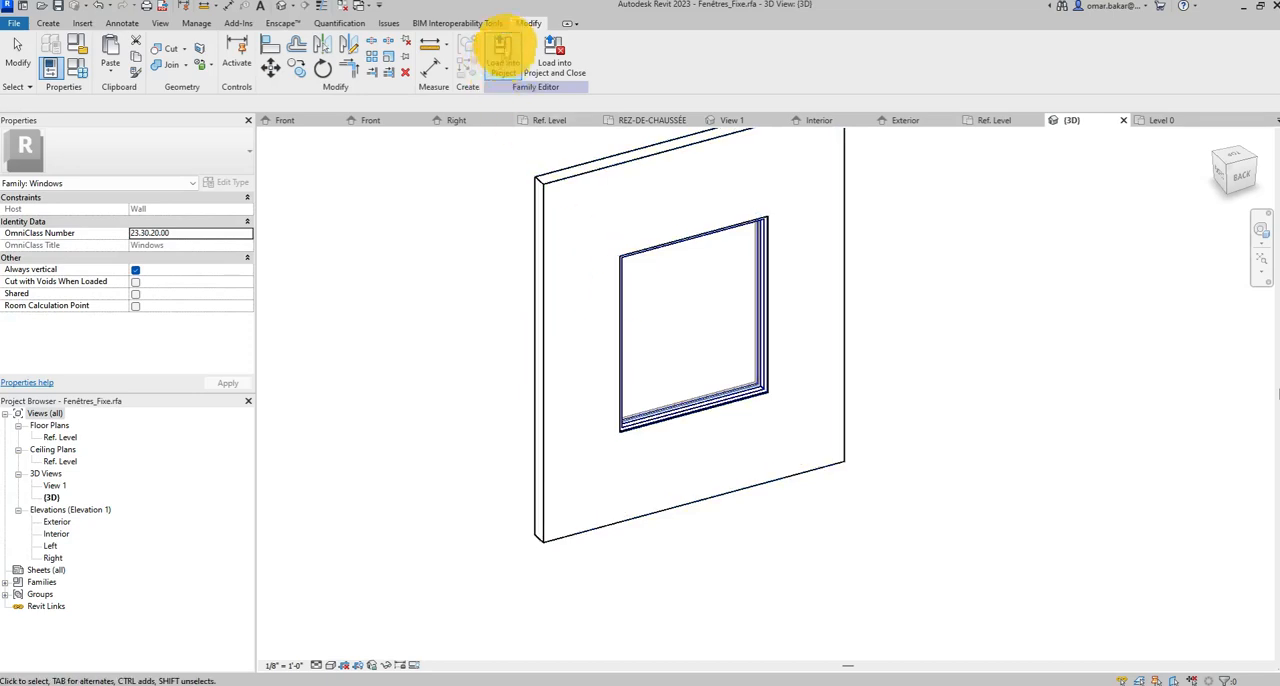
Load the Fenêtres_Fixe family into Office.rvt, overwriting the existing version, and delete the window already placed in the north wall.
left_click(503, 58)
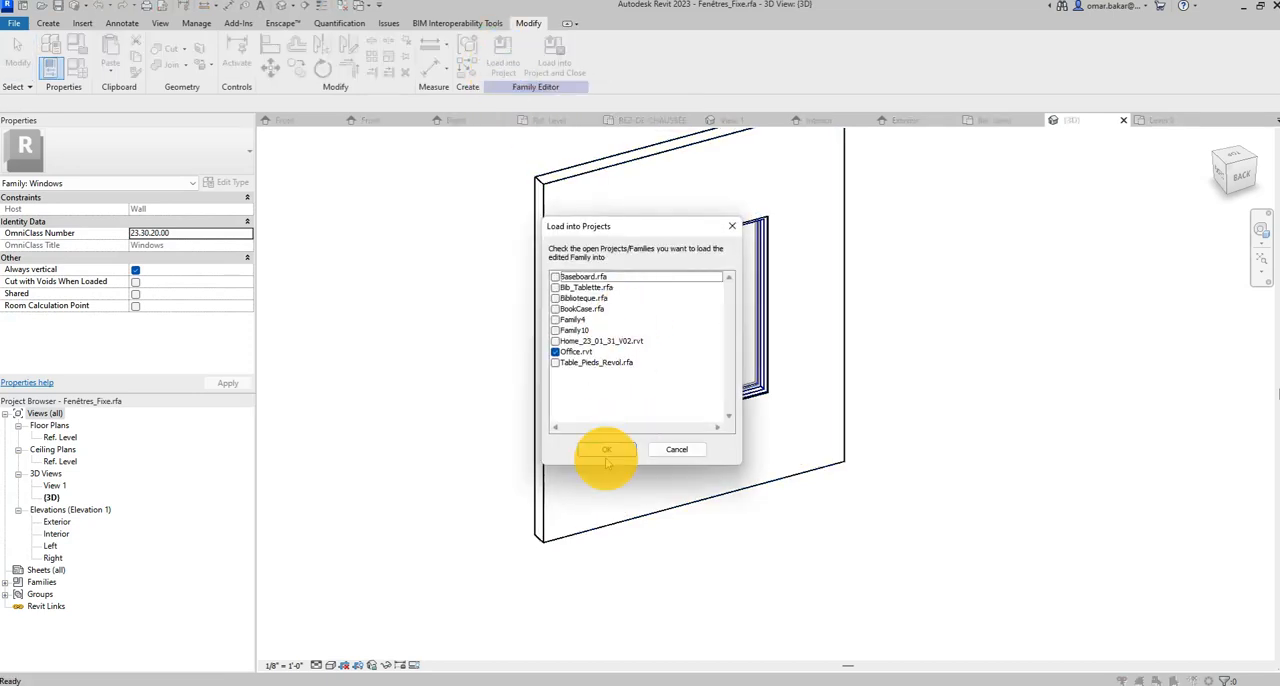
left_click(607, 449)
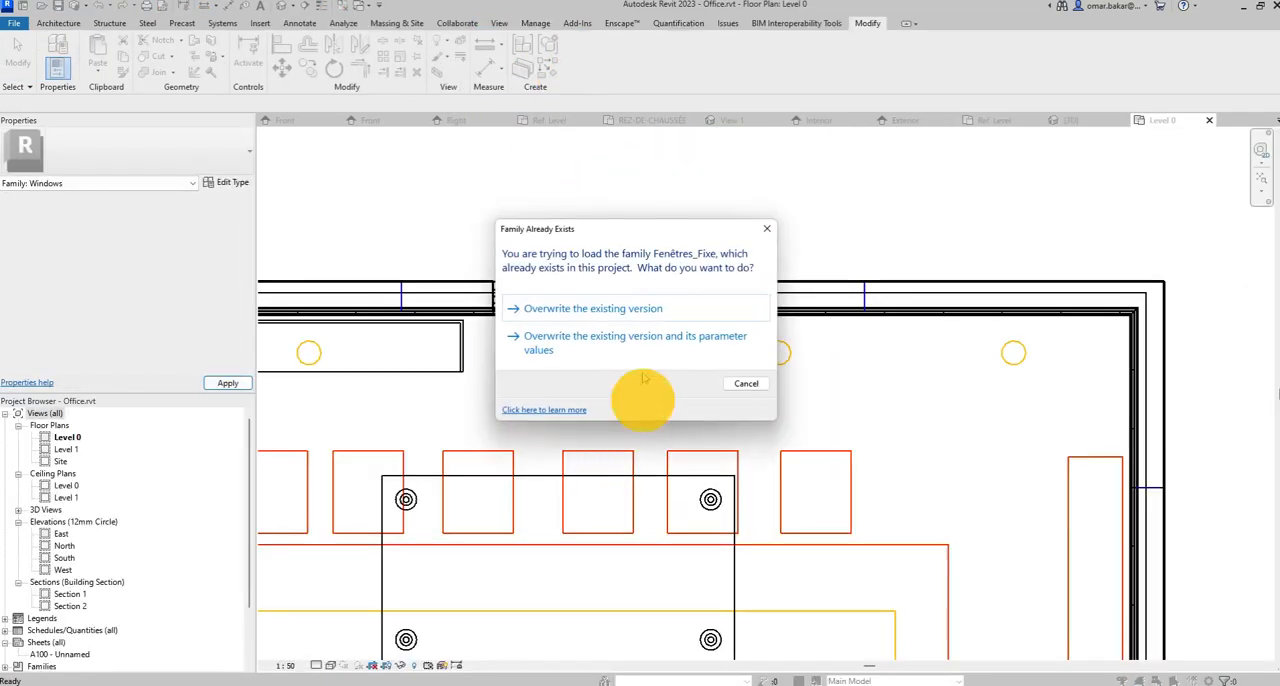
left_click(576, 309)
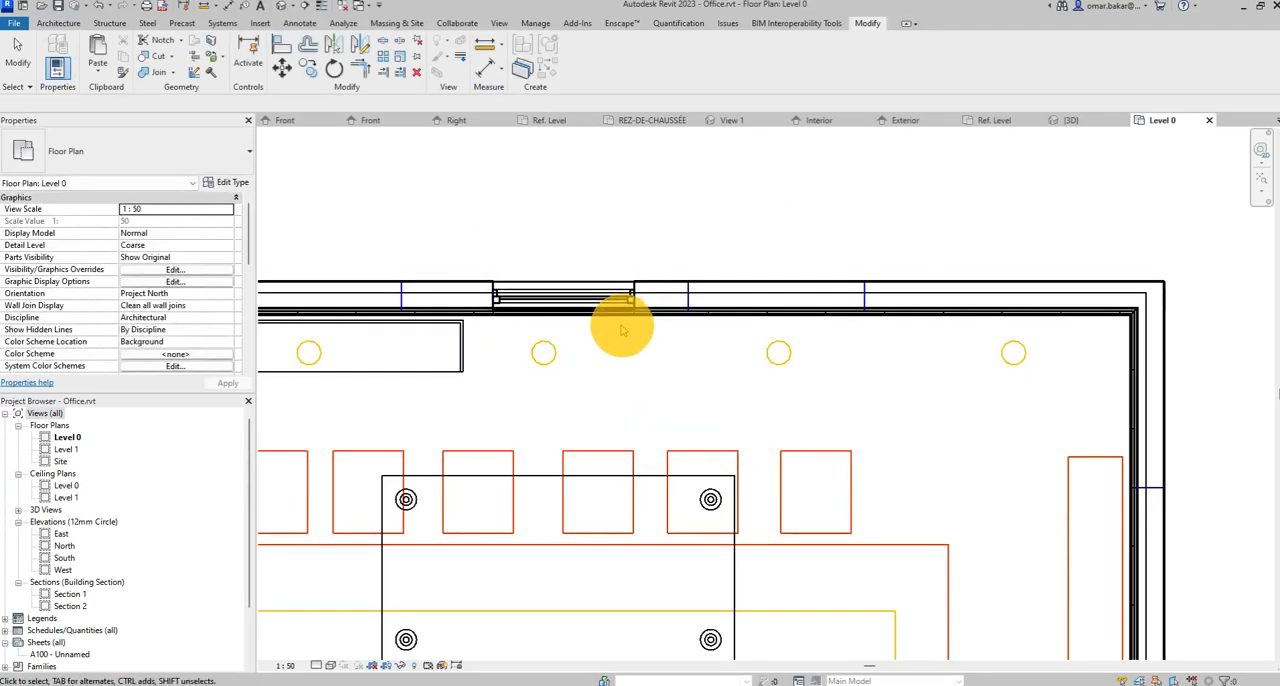
left_click(550, 297)
key("Delete")
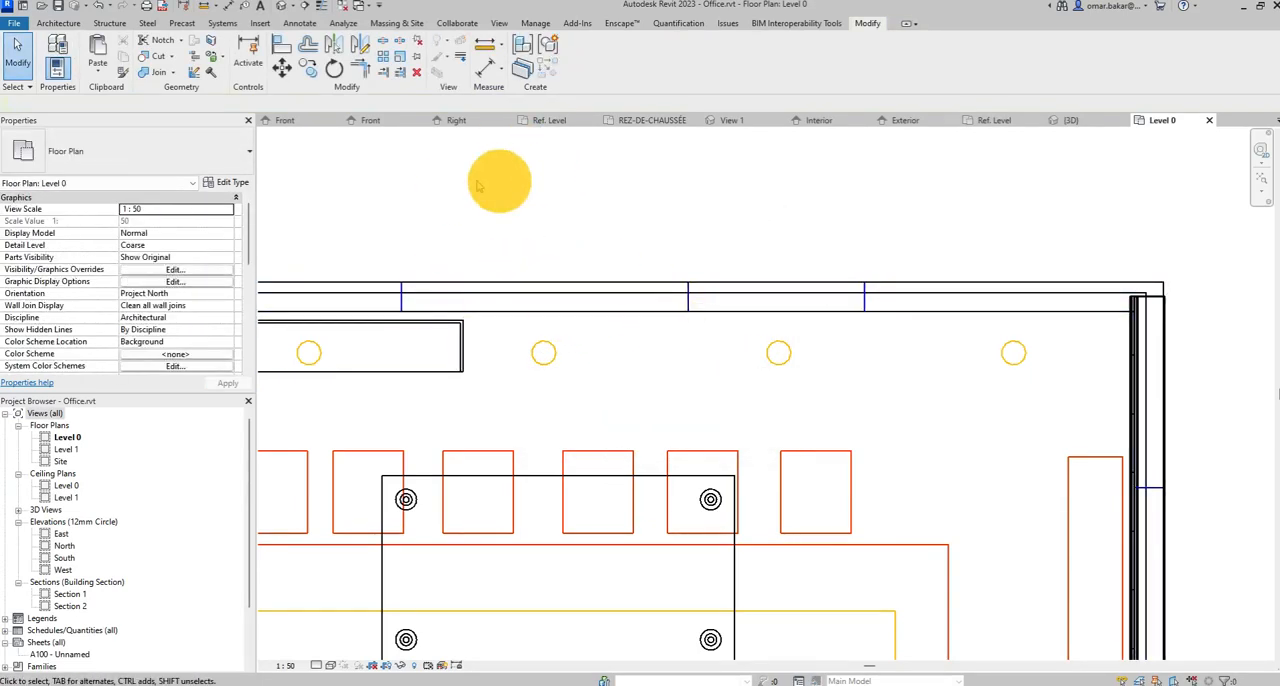
Try to place a Fenêtres_Fixe 1500X1800 window in the north wall and set the Level 0 plan's visual style to Hidden Line.
left_click(55, 23)
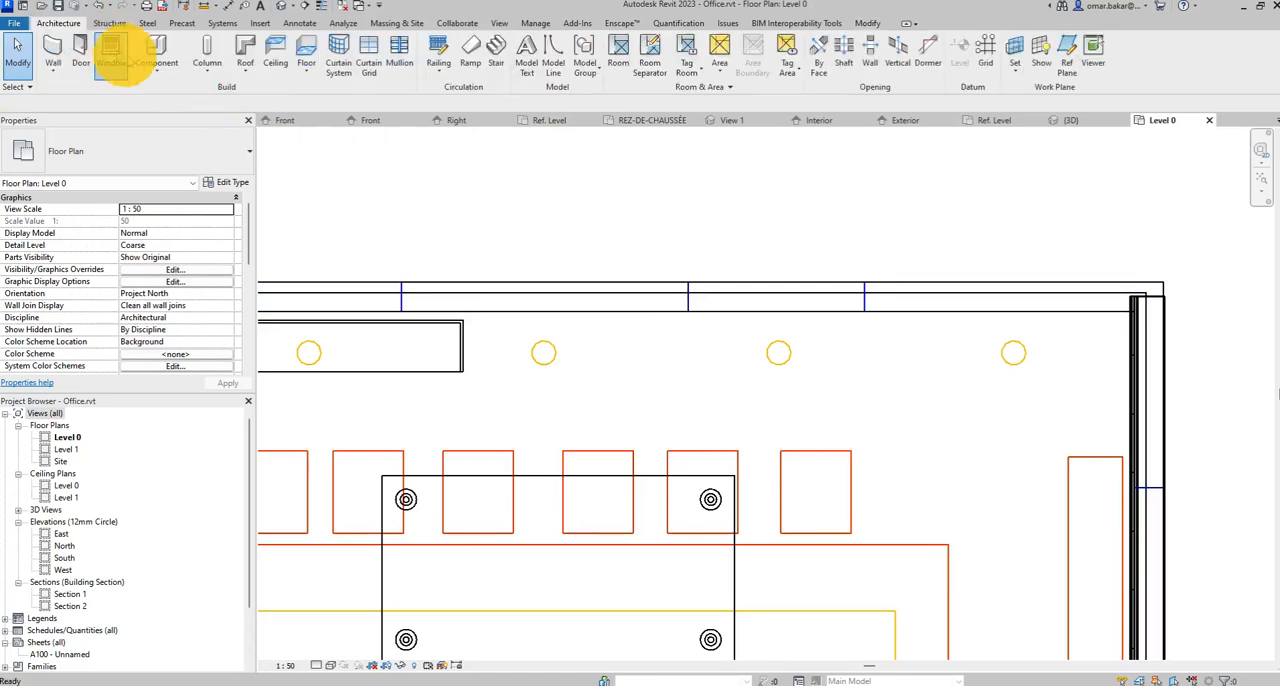
left_click(114, 50)
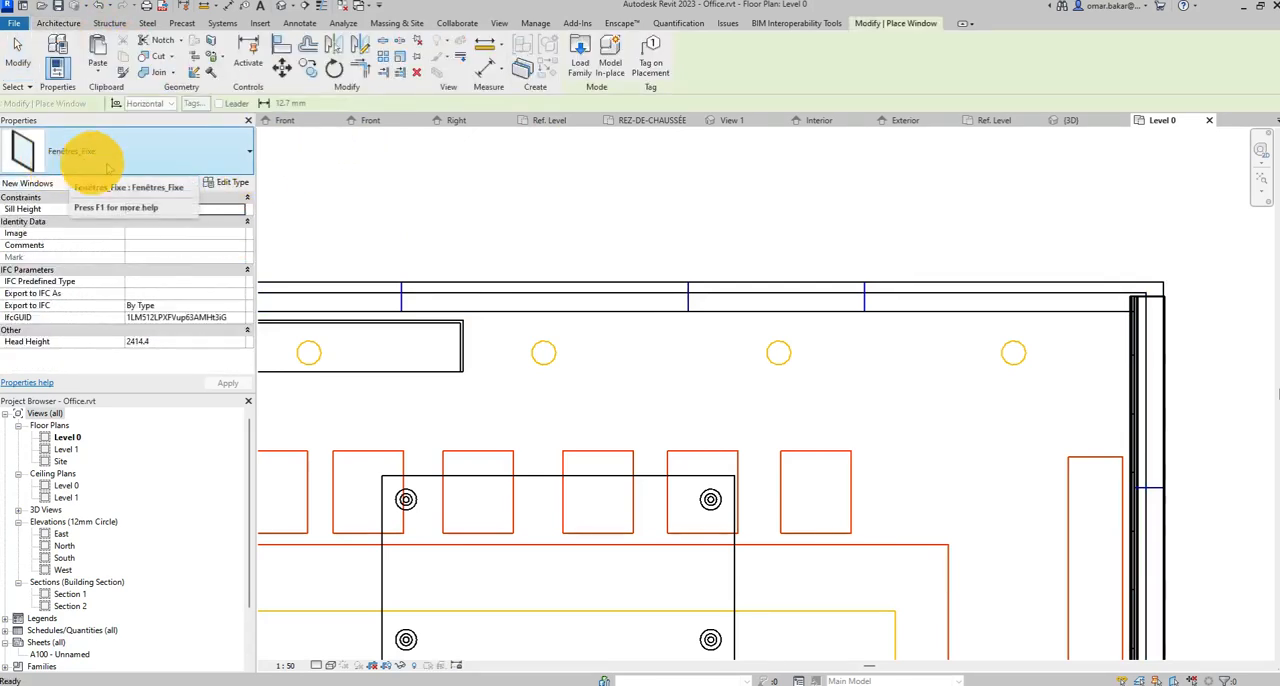
left_click(164, 160)
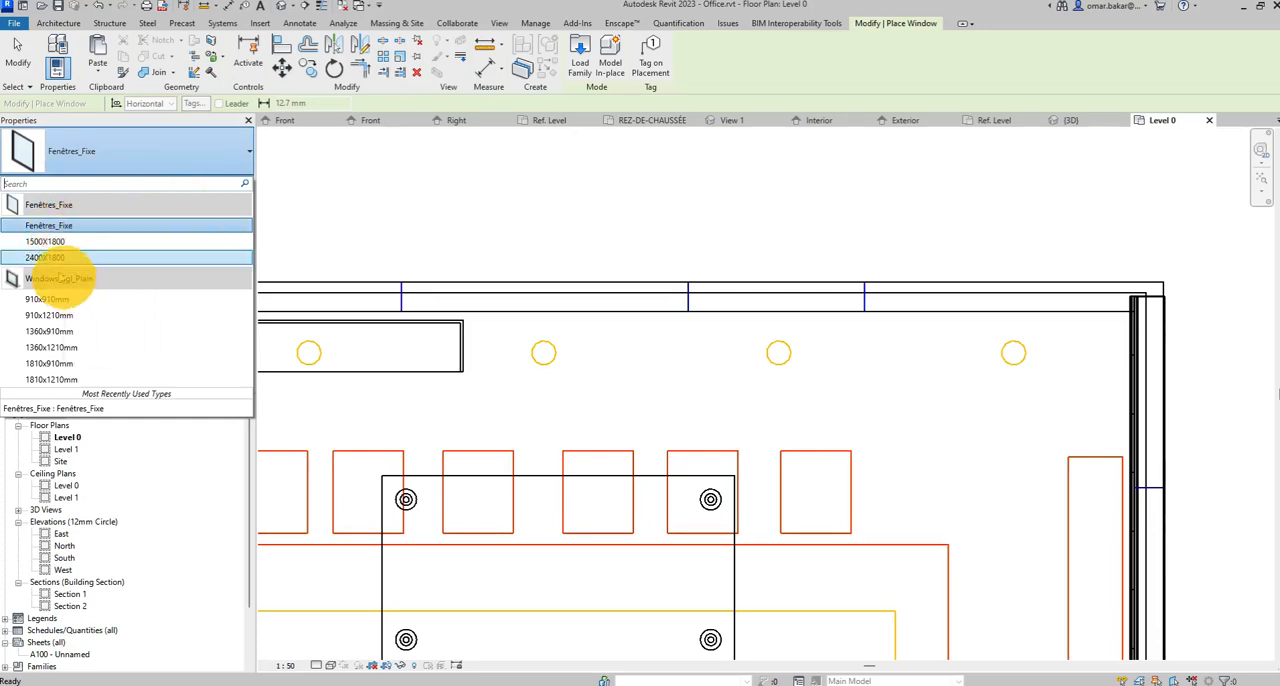
left_click(45, 242)
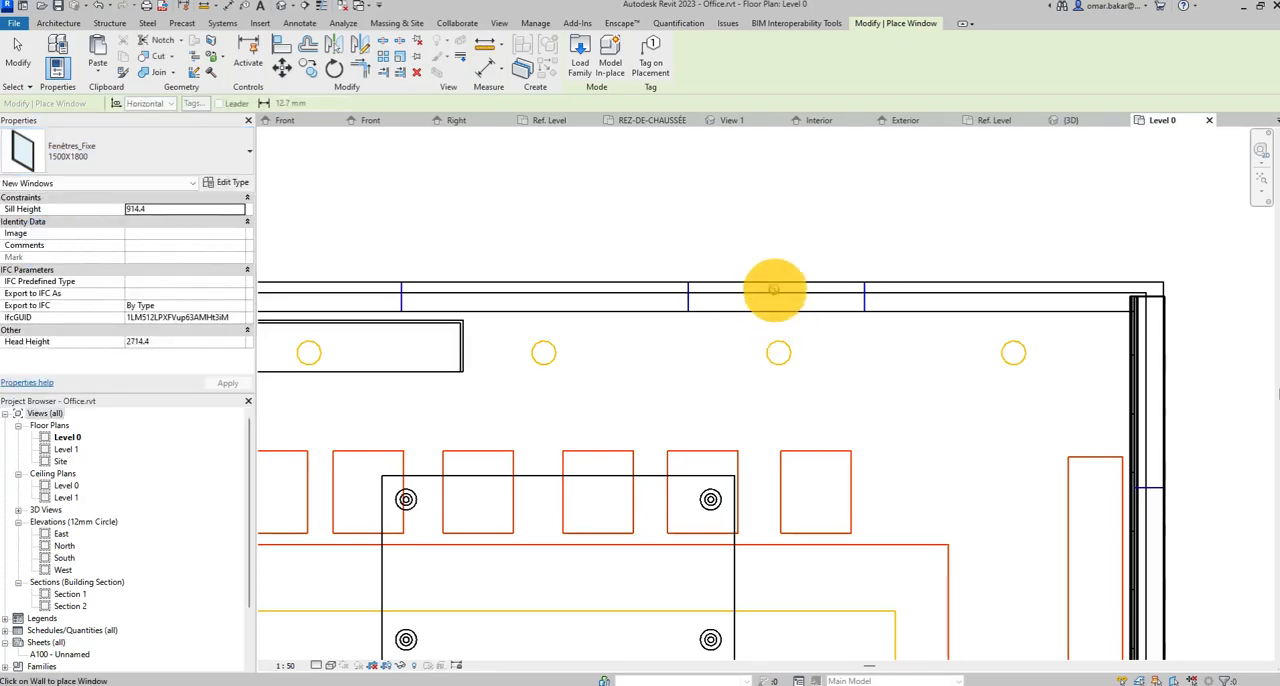
left_click(775, 292)
left_click(141, 208)
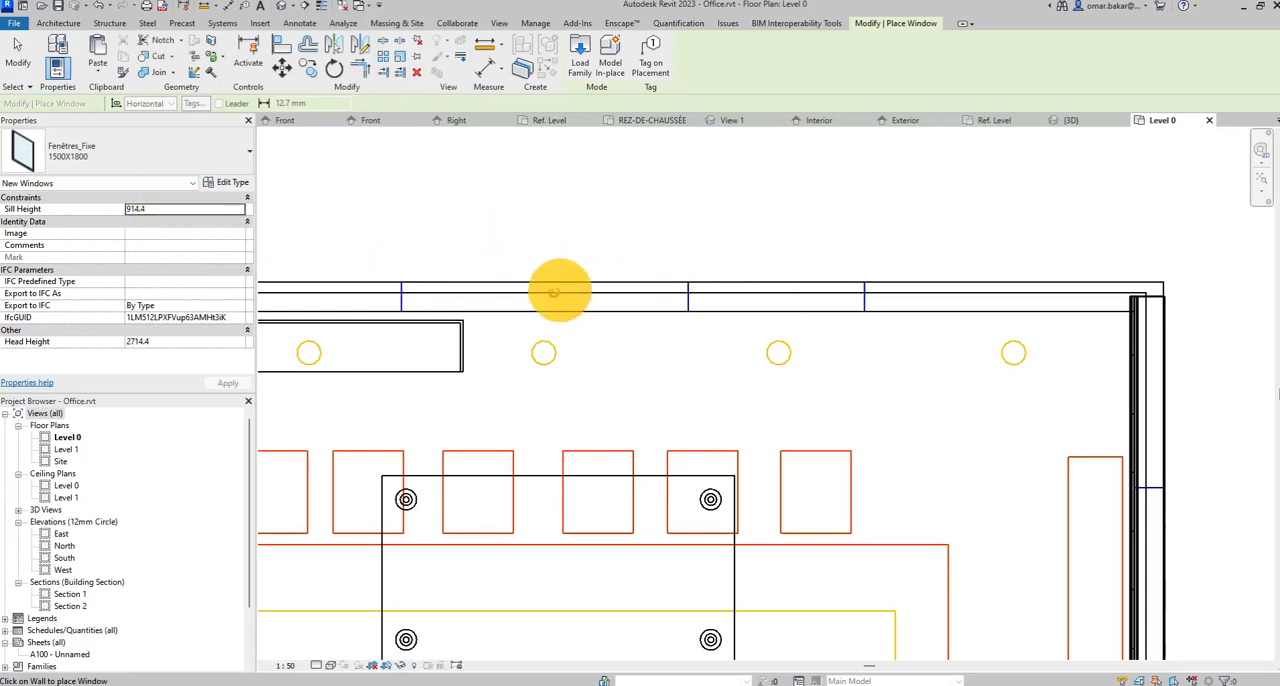
left_click(329, 663)
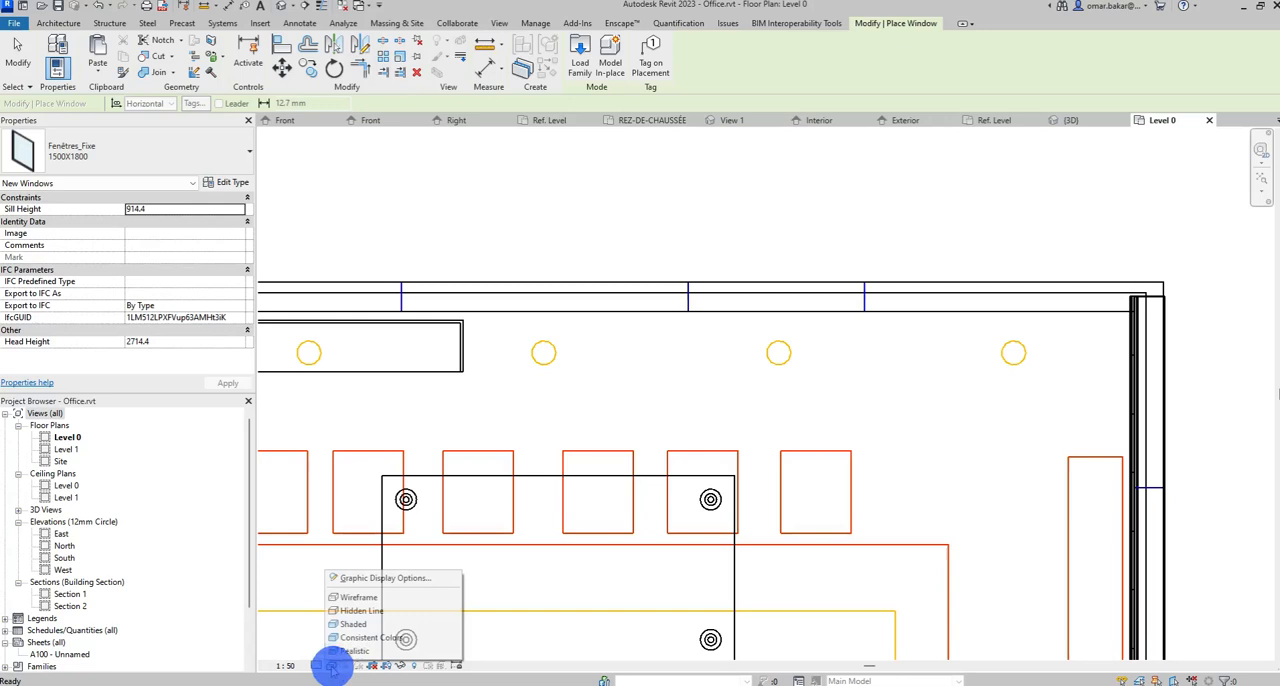
left_click(337, 606)
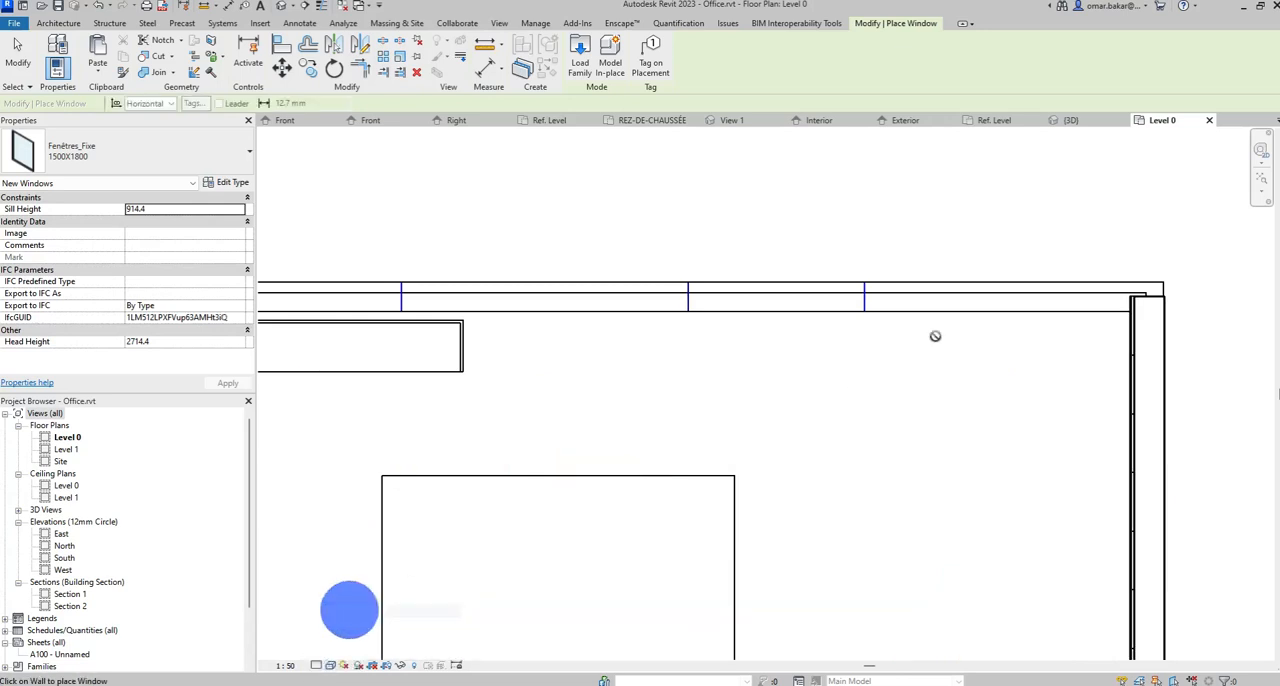
In the 3D view, place a Fenêtres_Fixe 1500X1800 window in the dark grey front wall, end placement and select the window.
left_click(281, 6)
scroll(860, 440, "down", 4)
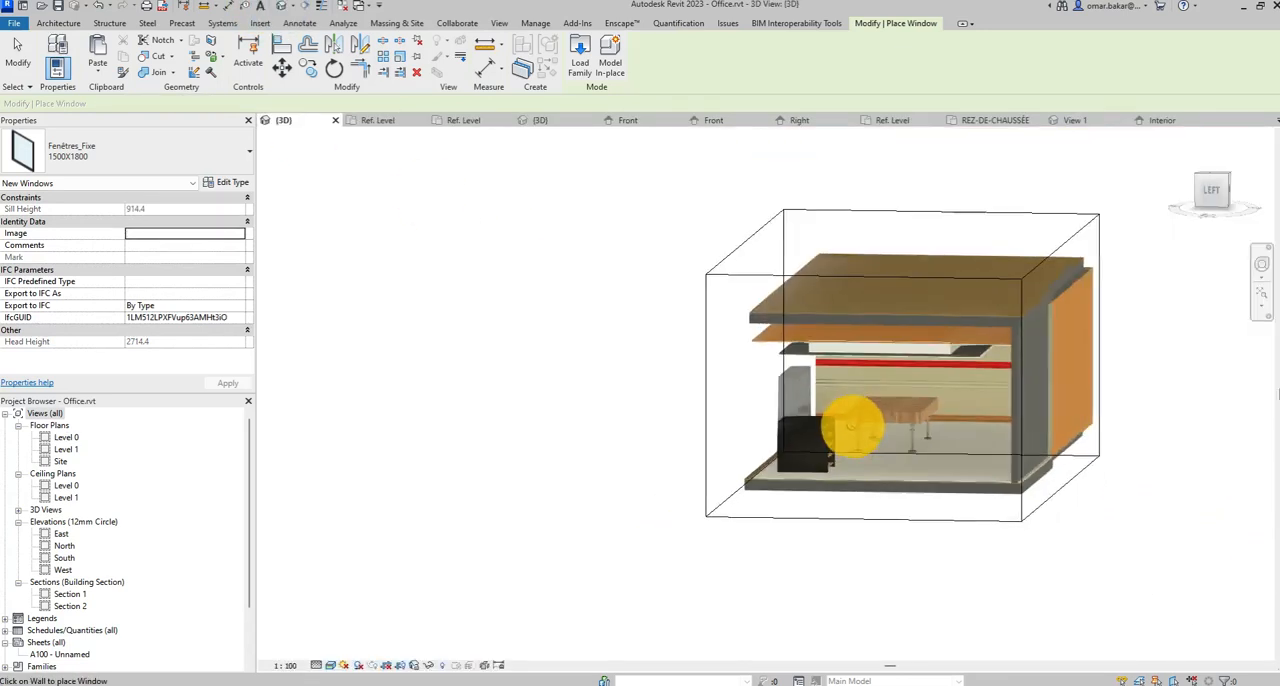
middle_click_drag(955, 450, 563, 451, "shift")
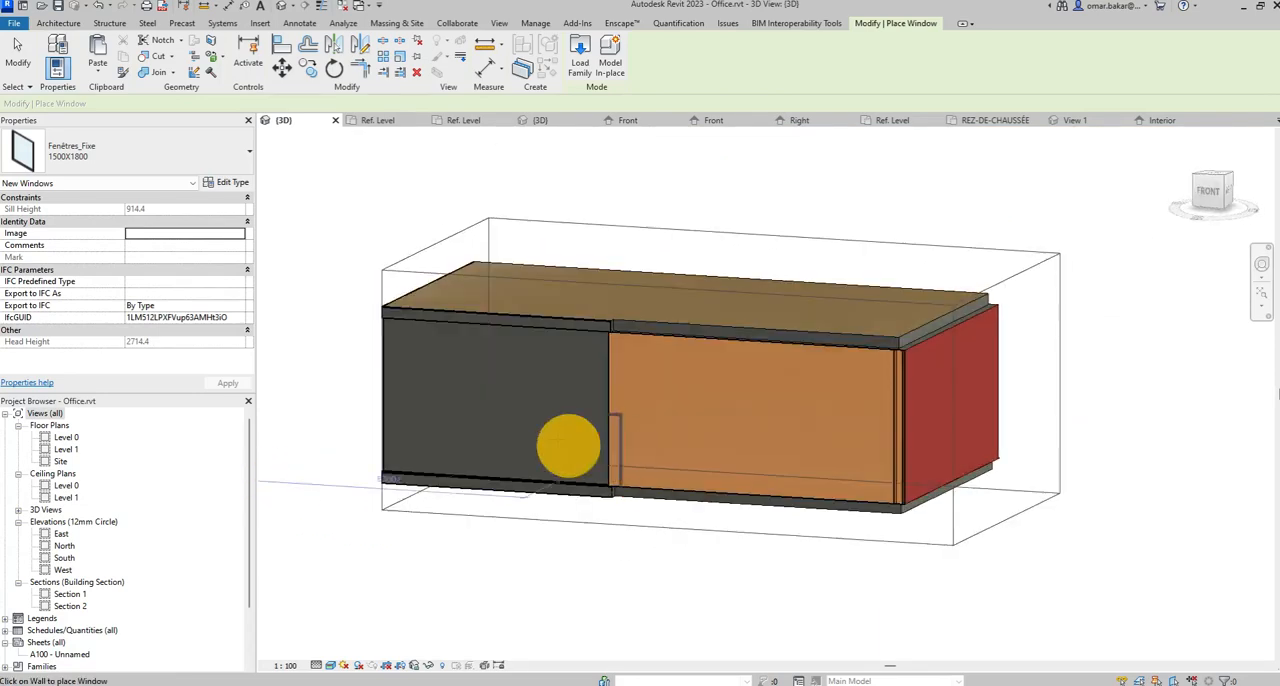
left_click(491, 397)
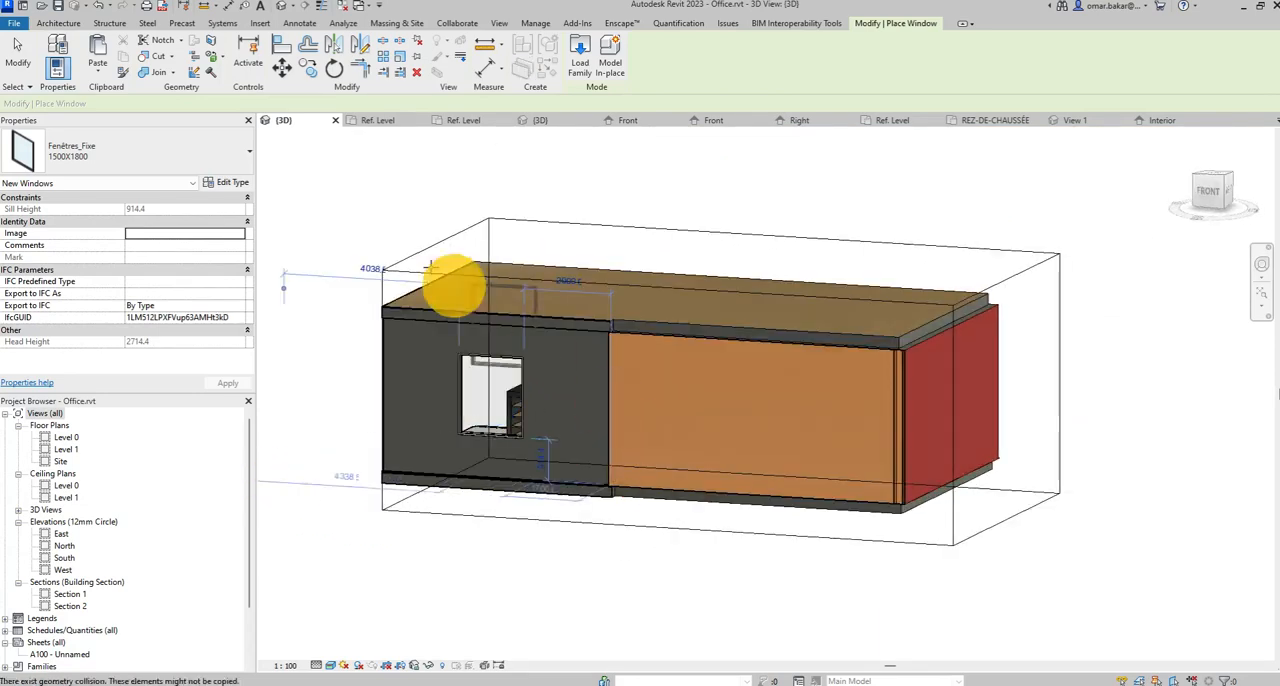
left_click(18, 52)
left_click(500, 435)
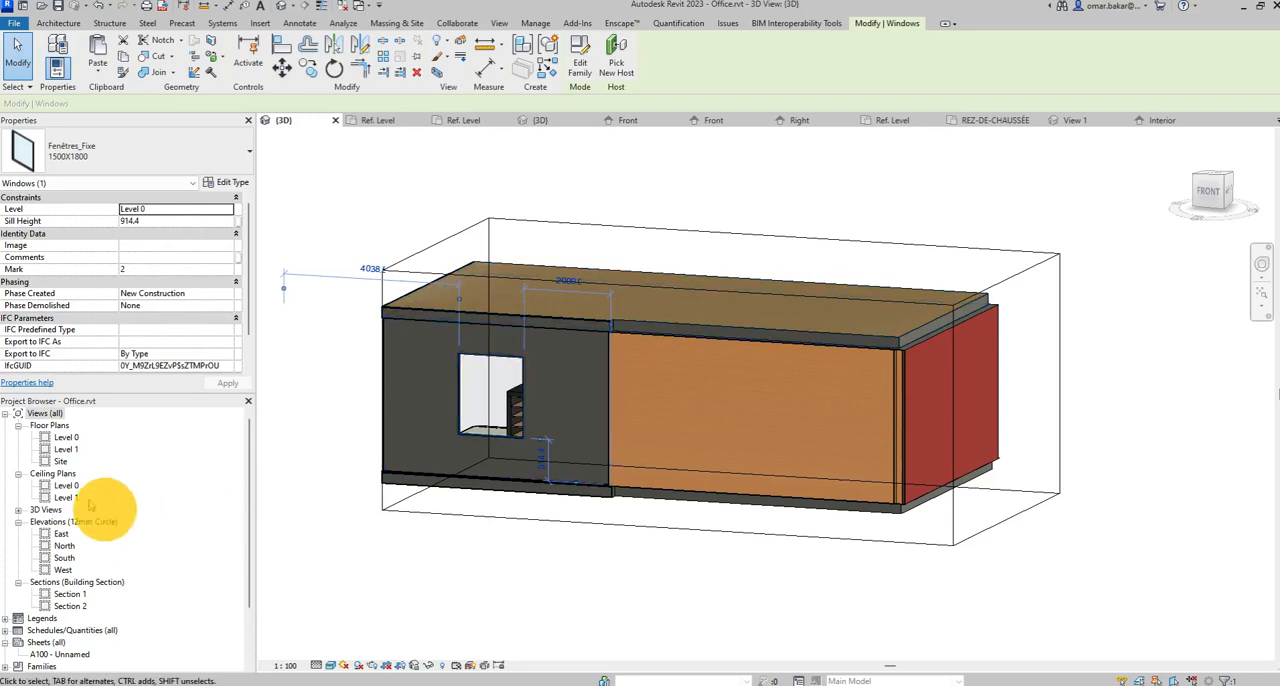
Open the Level 0 plan and try to move the selected window east past the end of its host wall.
double_click(65, 437)
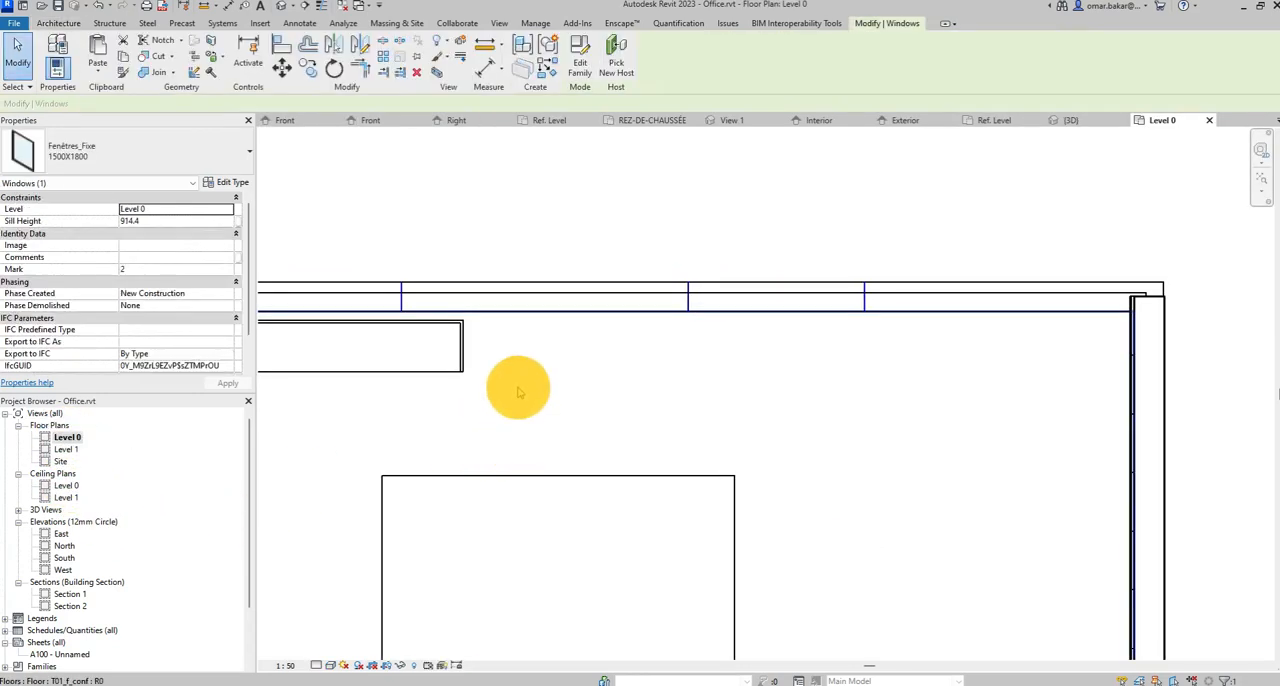
scroll(752, 357, "down", 4)
middle_click_drag(738, 398, 802, 267)
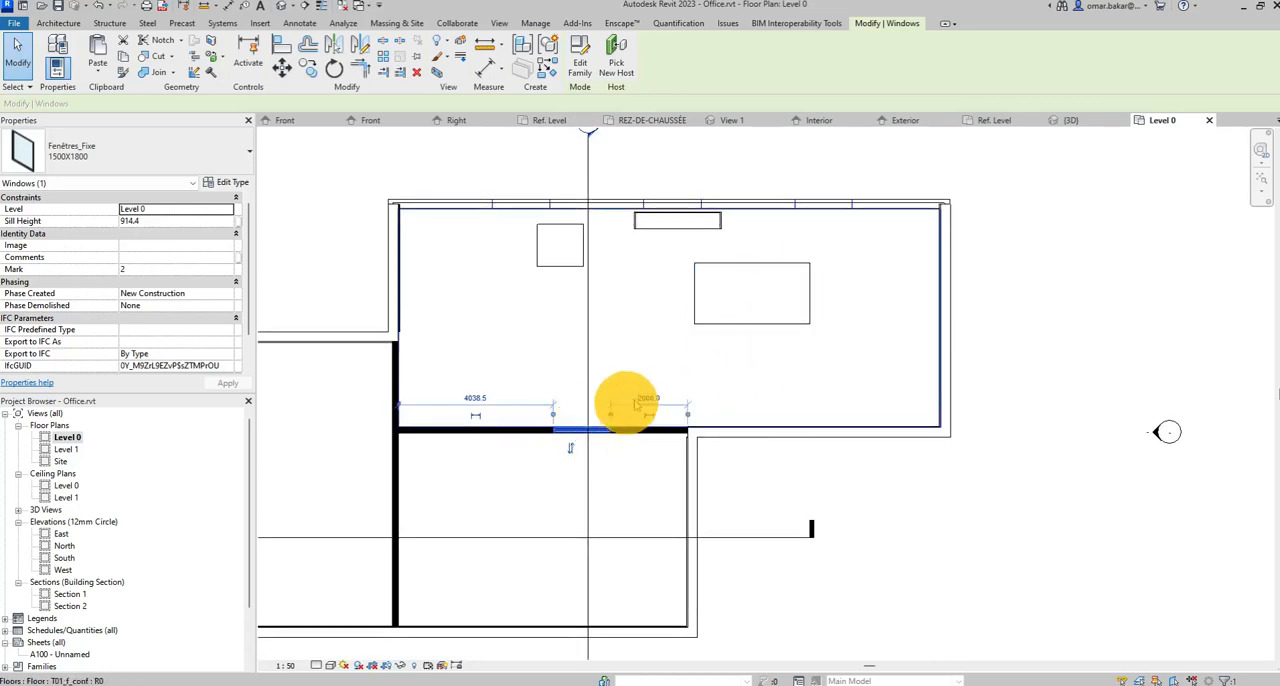
middle_click_drag(683, 348, 688, 495)
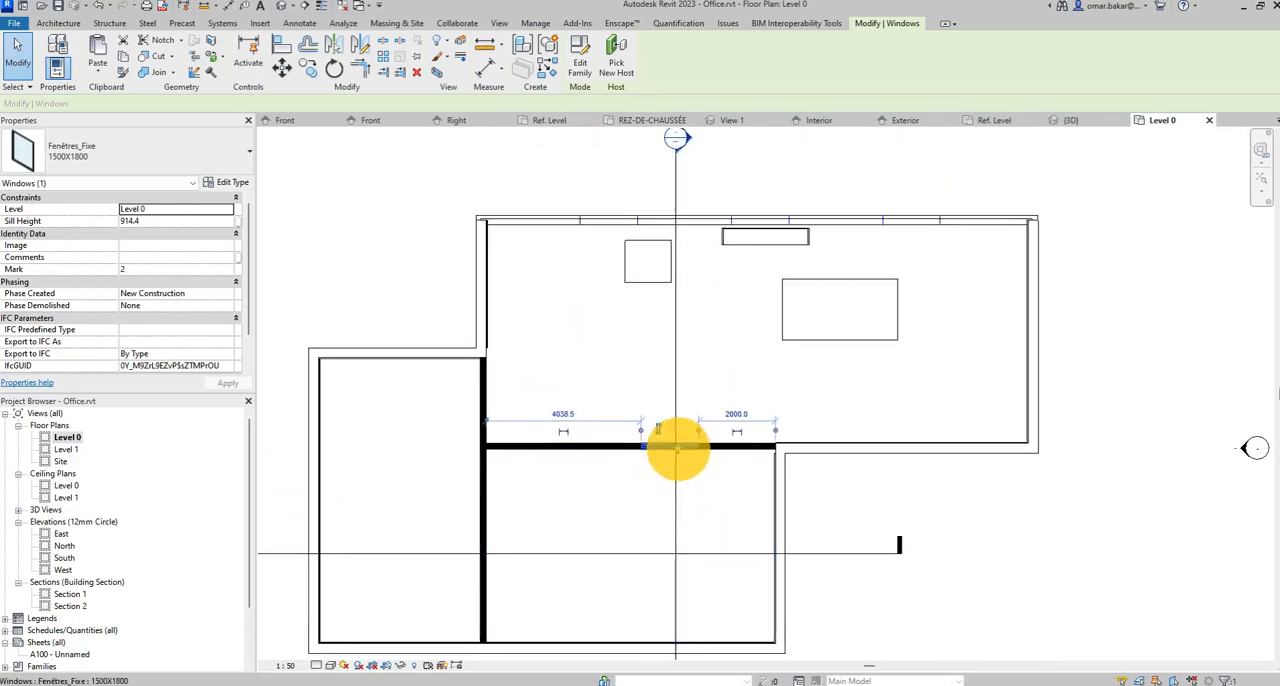
left_click_drag(678, 448, 934, 449)
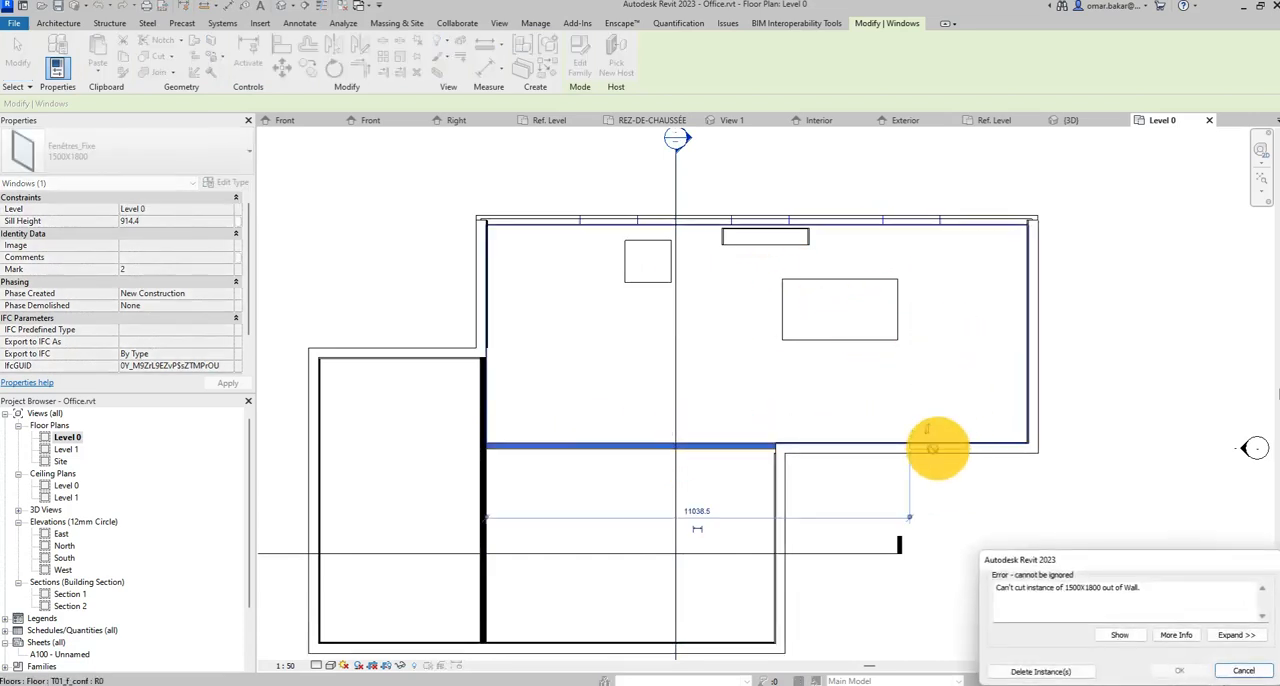
left_click(1060, 670)
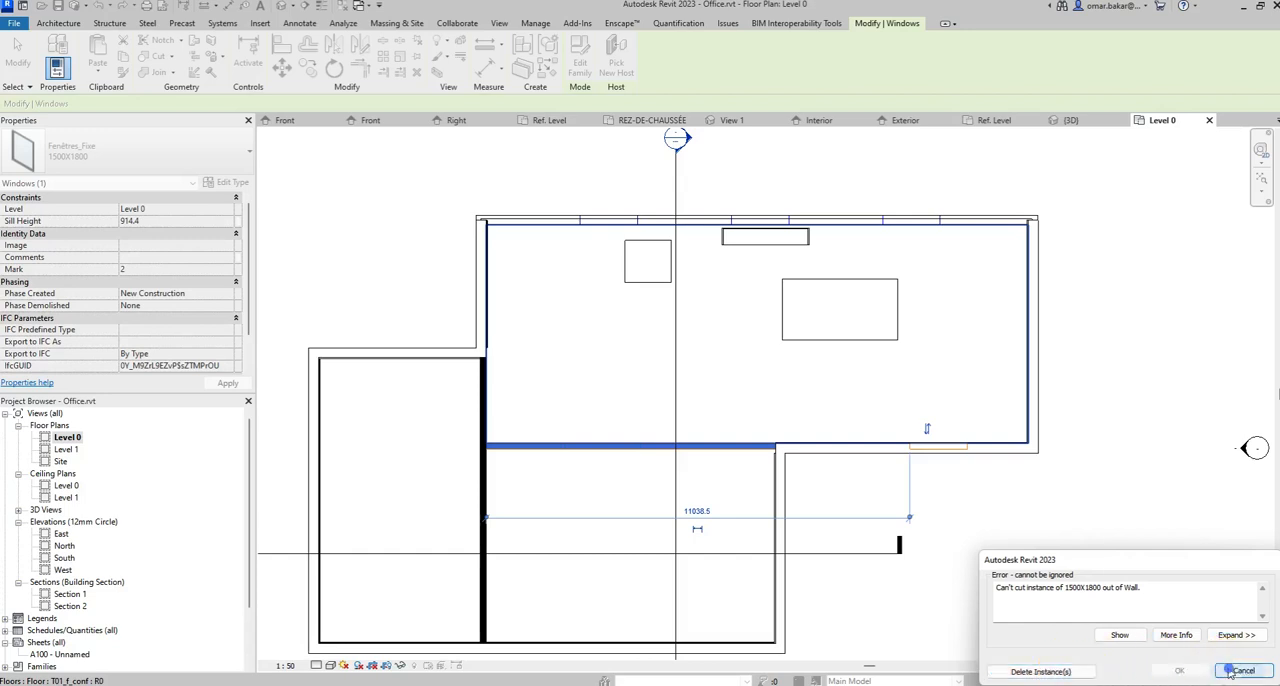
Examine the plan representation of the placed 1500X1800 window, including its frame, glazing and sill lines within the black wall.
scroll(665, 470, "up", 1)
scroll(665, 470, "up", 2)
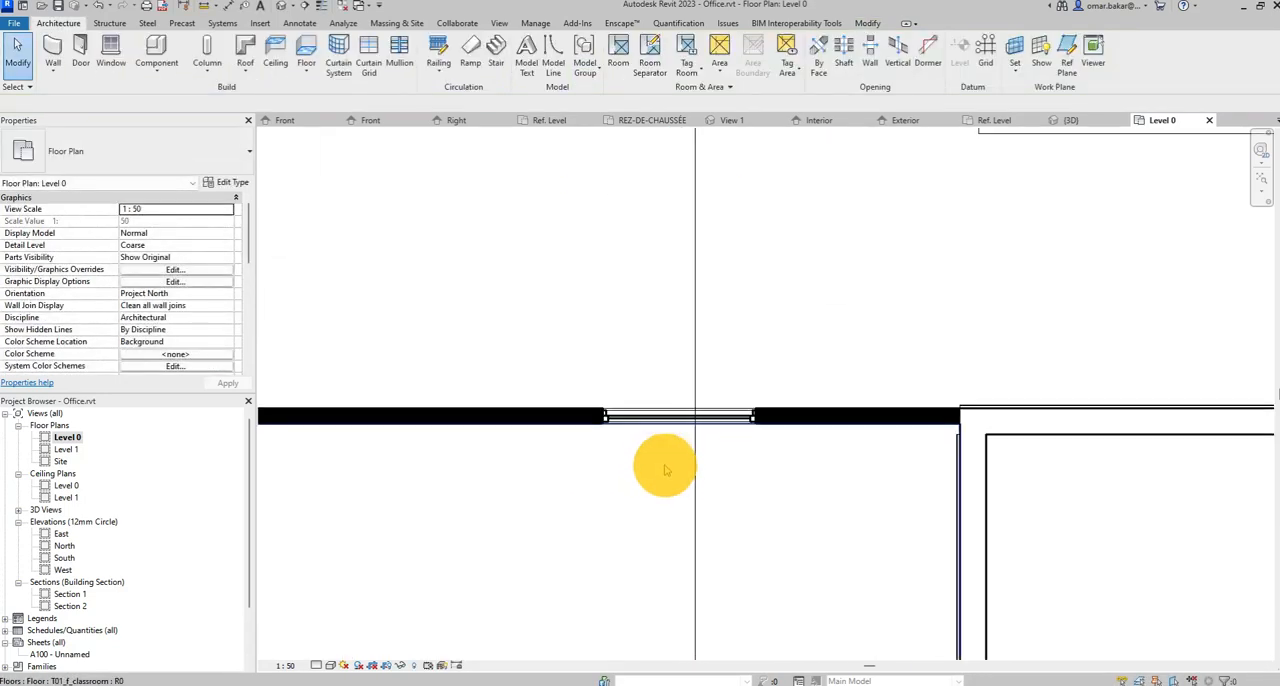
scroll(609, 409, "up", 3)
middle_click_drag(732, 438, 576, 407)
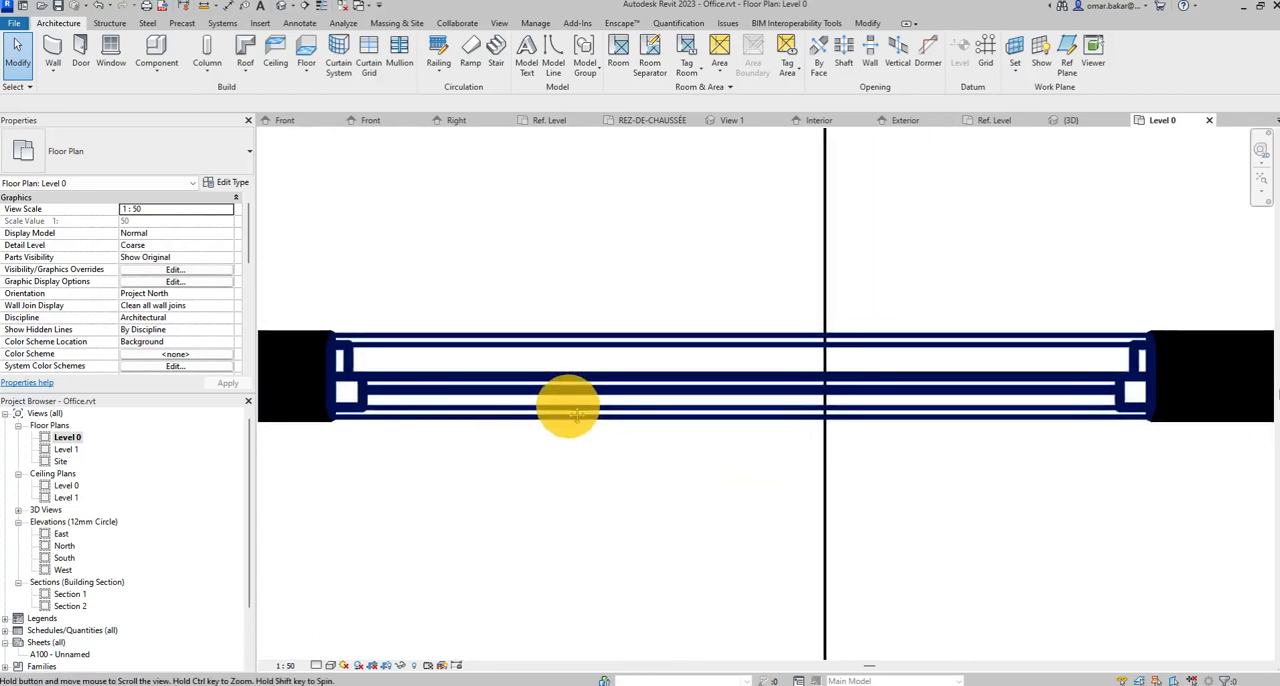
scroll(737, 421, "down", 1)
left_click(395, 491)
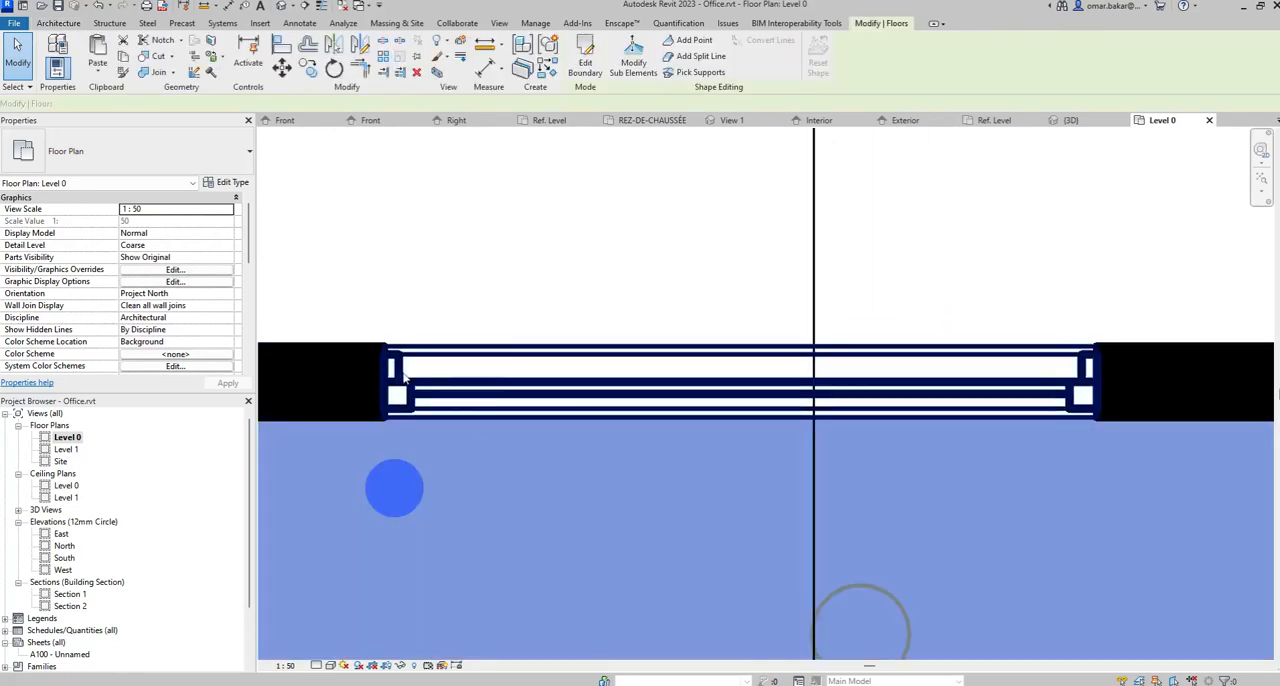
left_click(576, 256)
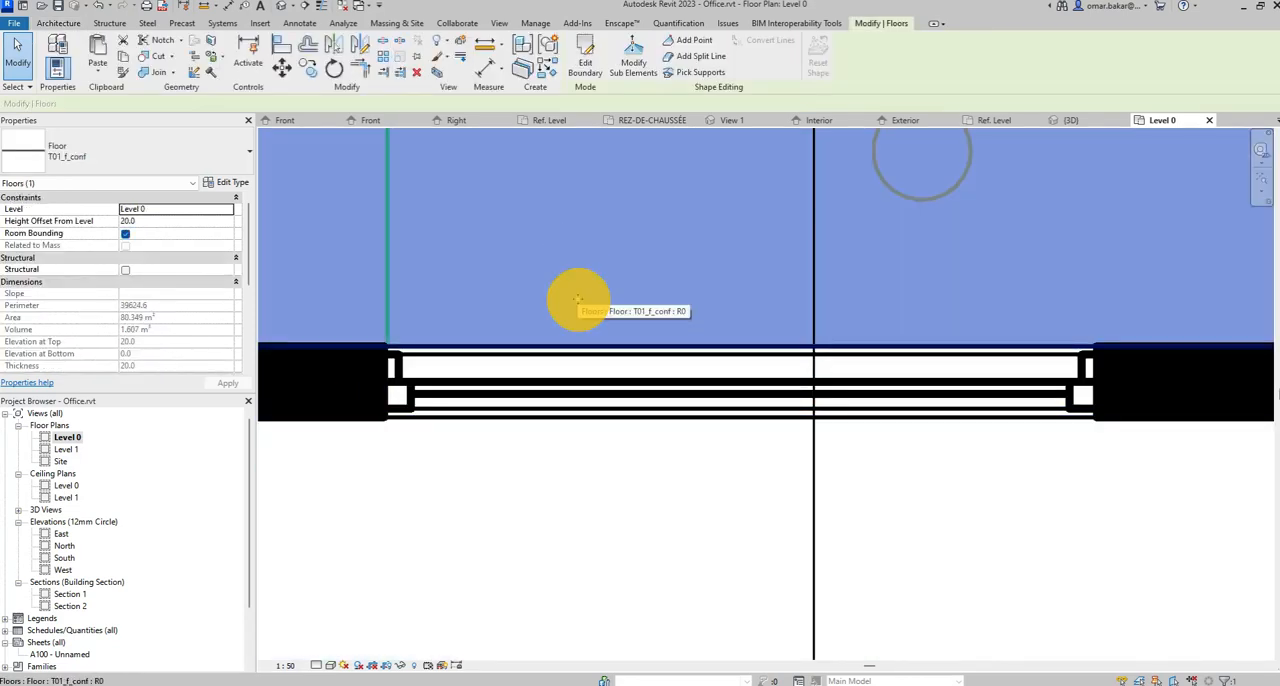